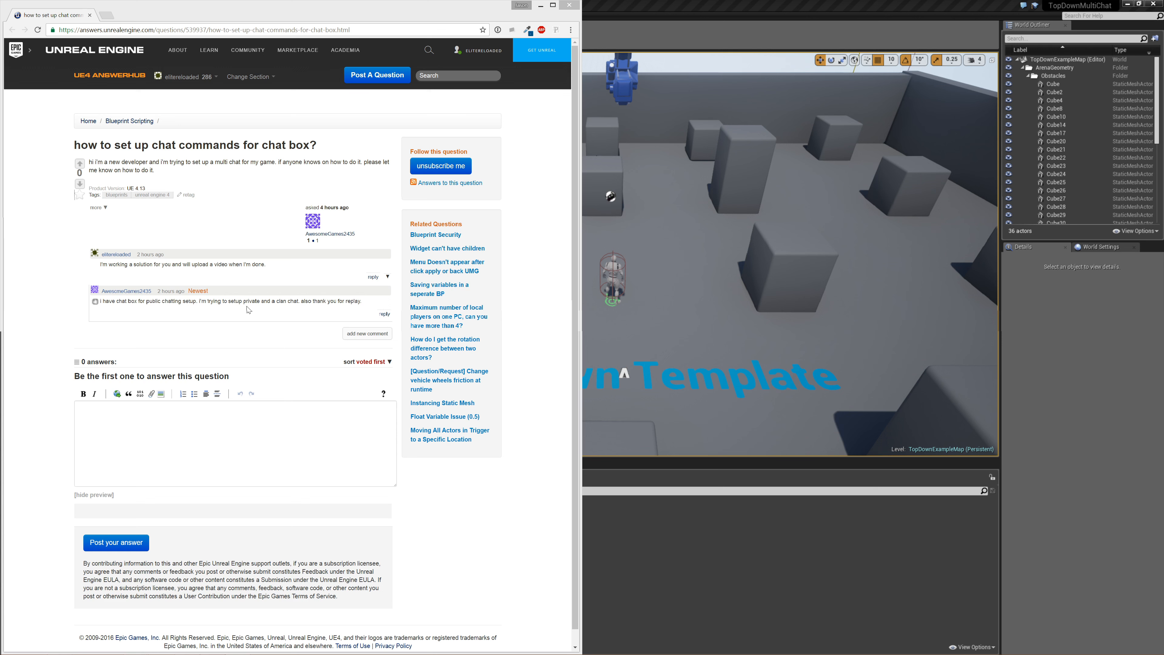
pyautogui.moveTo(109, 301)
pyautogui.mouseDown()
pyautogui.moveTo(334, 301)
pyautogui.moveTo(103, 301)
pyautogui.mouseUp()
pyautogui.click(211, 309)
pyautogui.click(276, 301)
pyautogui.click(263, 308)
pyautogui.click(115, 314)
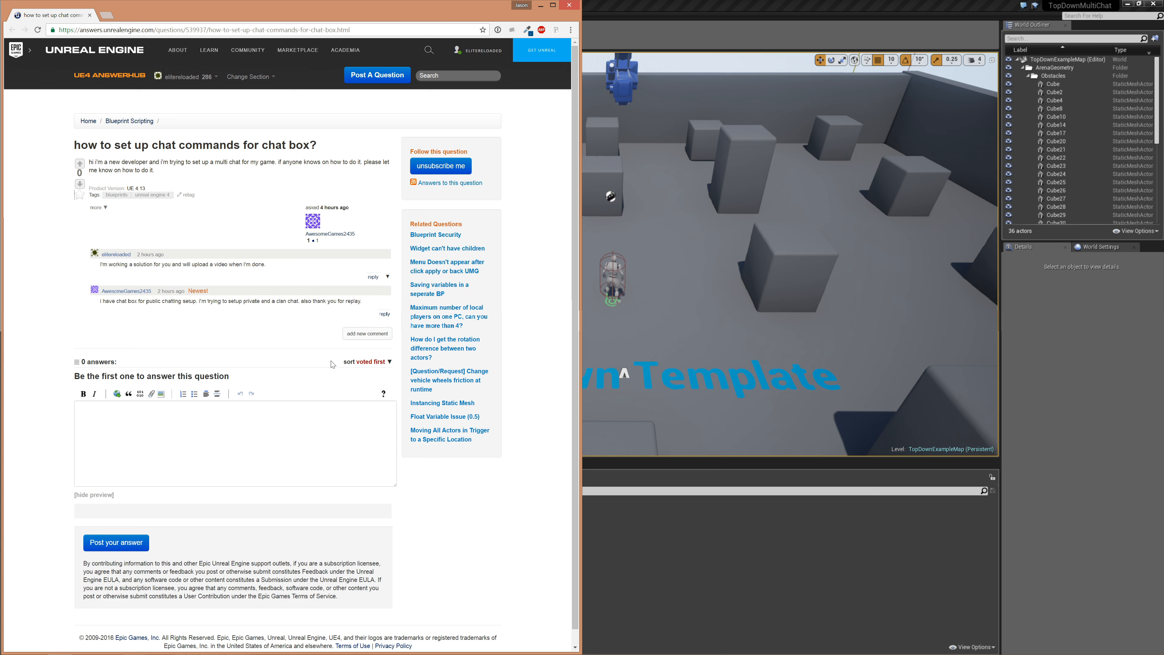
# - Switch to Unreal Editor and create a Widget Blueprint named WB_ChatBox in the TopDownBP Blueprints folder
pyautogui.click(665, 530)
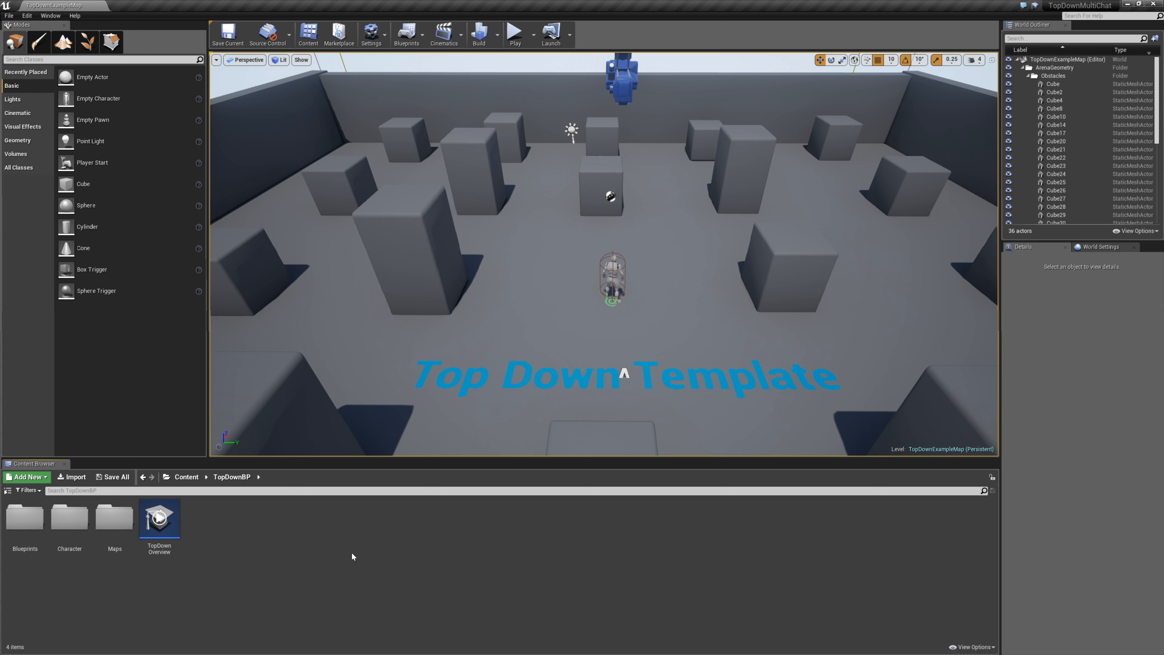
pyautogui.doubleClick(25, 518)
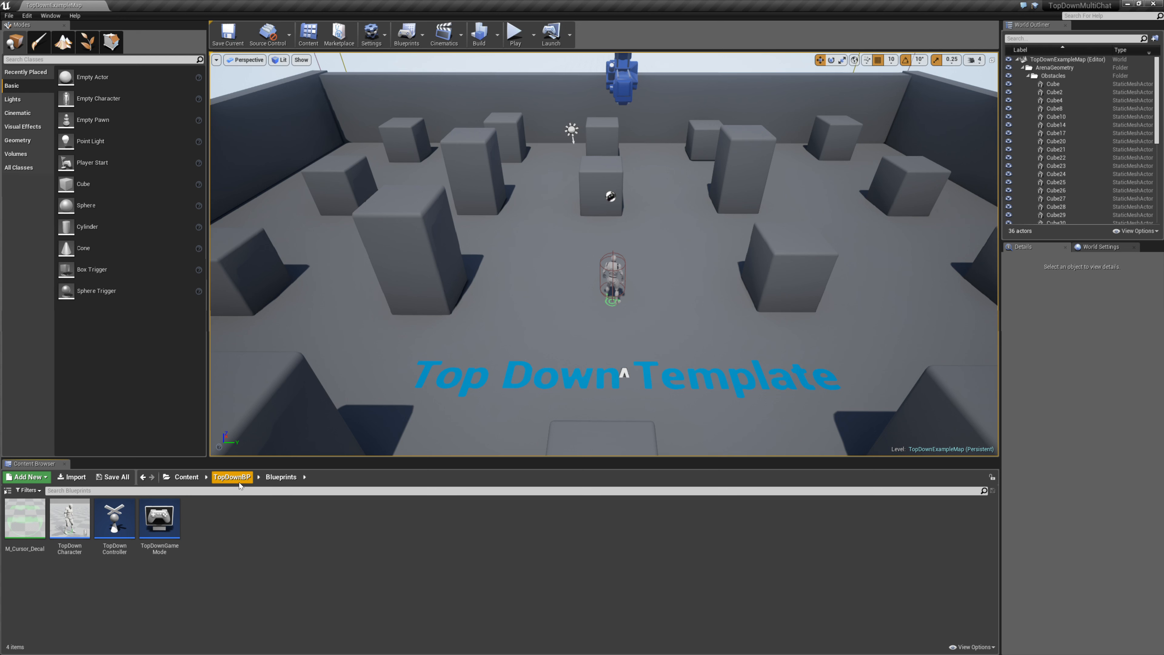
pyautogui.rightClick(265, 531)
pyautogui.moveTo(314, 523)
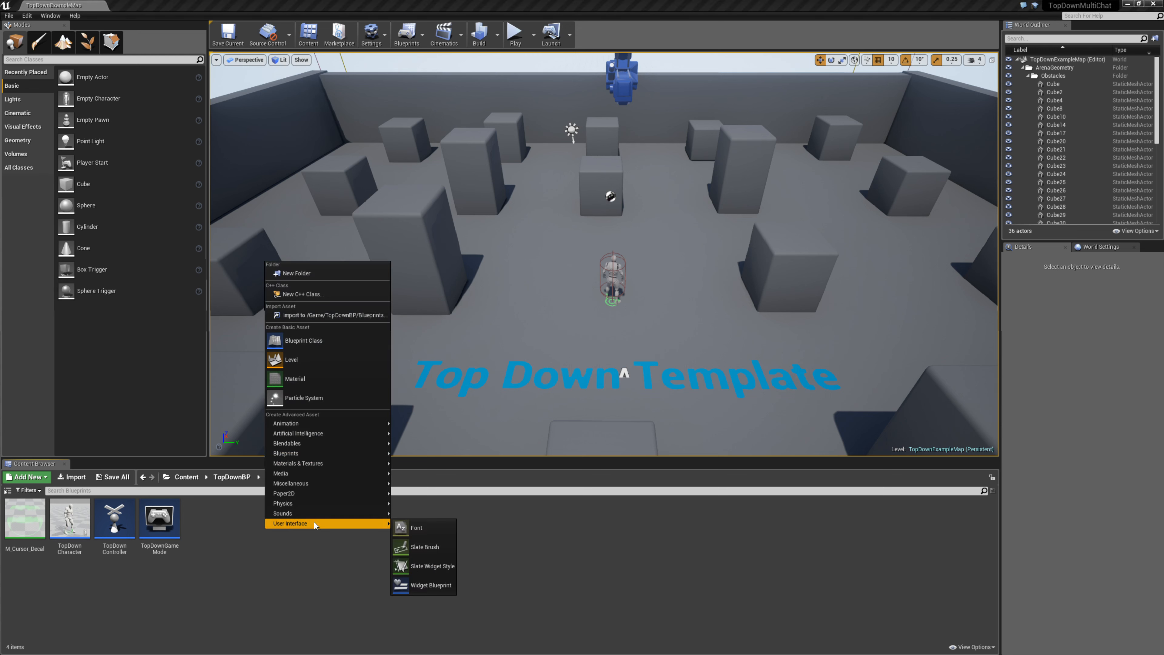
pyautogui.click(428, 583)
pyautogui.write('WB_ChatBox')
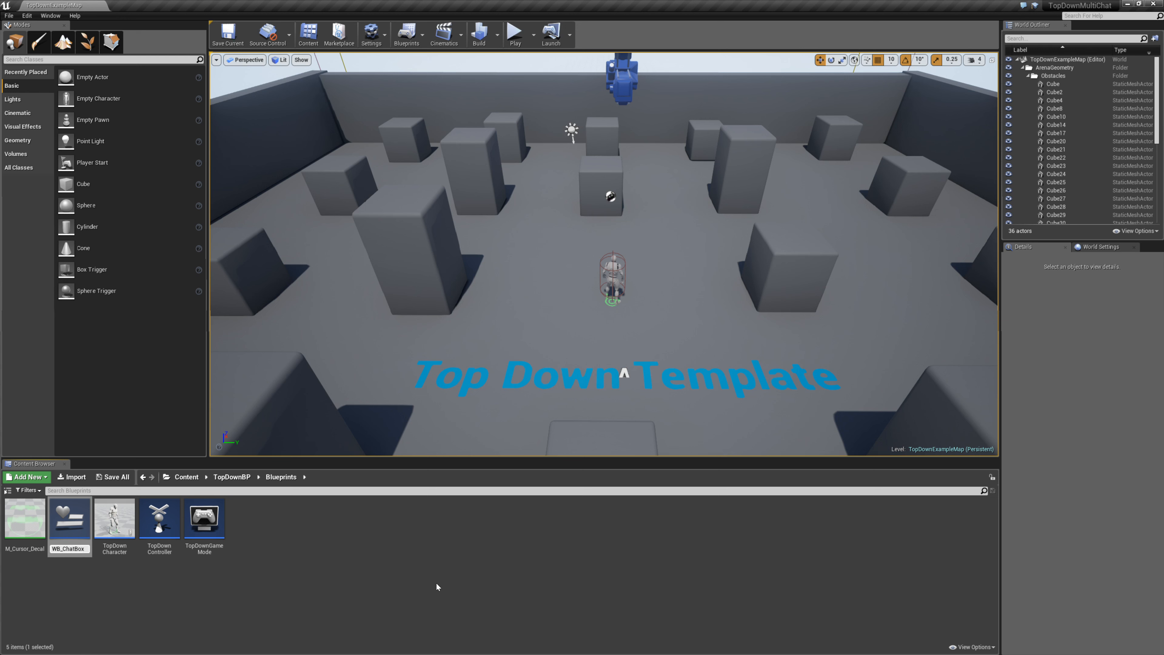
pyautogui.press('Return')
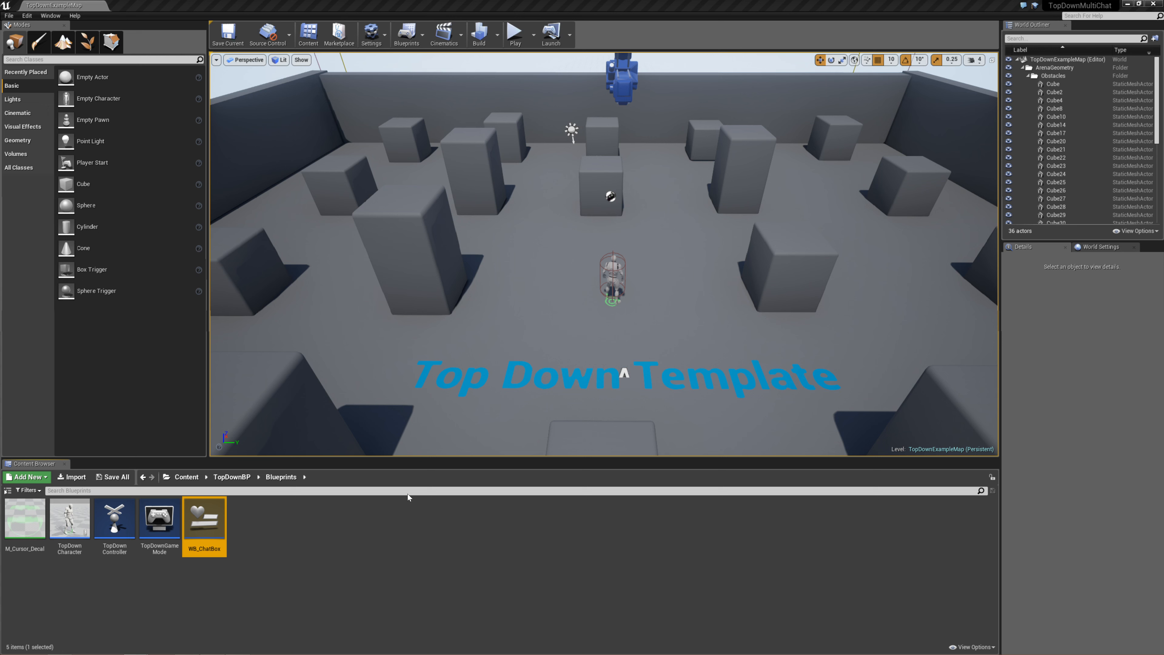
pyautogui.click(281, 585)
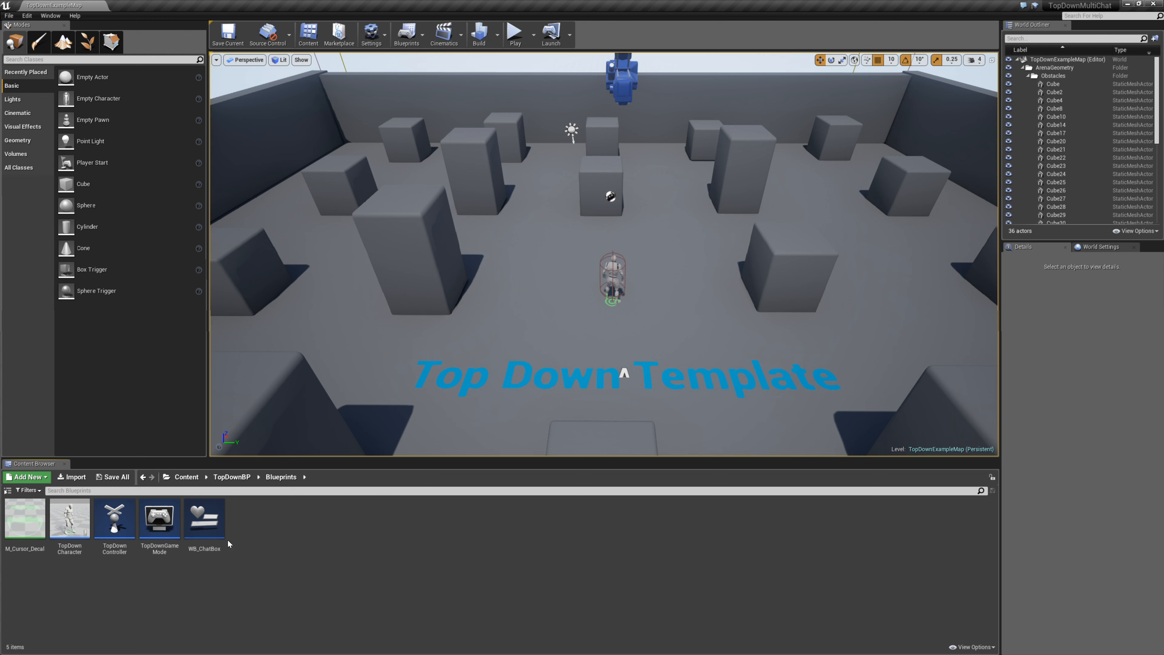
# - Open the WB_ChatBox widget blueprint and set Save on Compile to Always
pyautogui.doubleClick(217, 540)
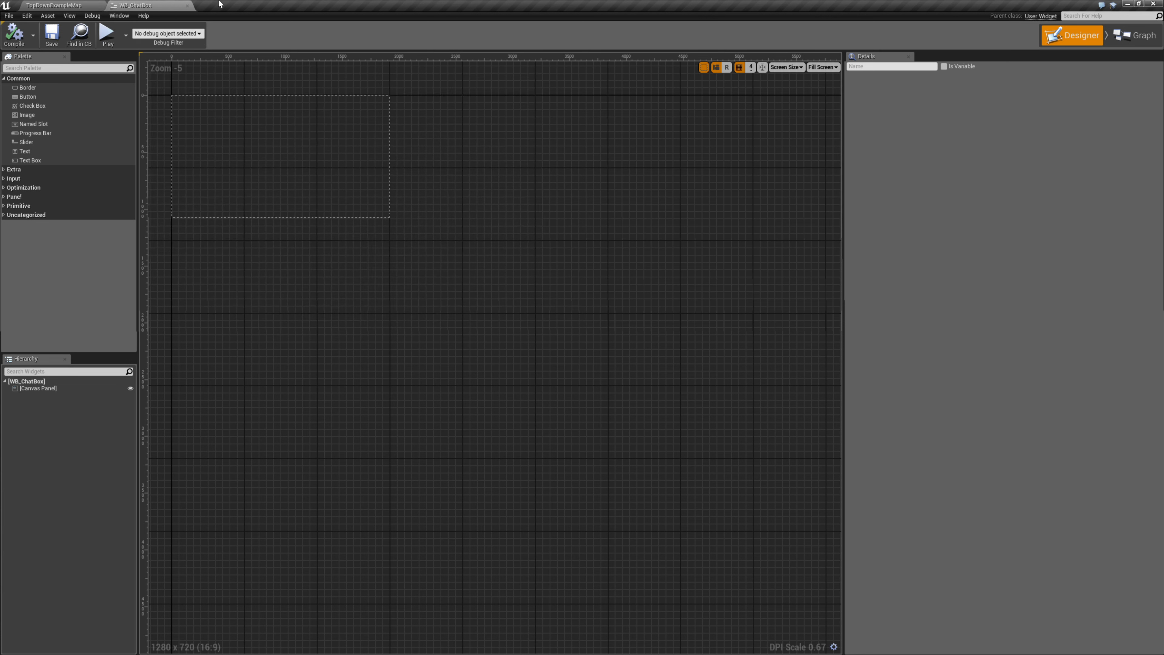
pyautogui.click(33, 34)
pyautogui.moveTo(53, 54)
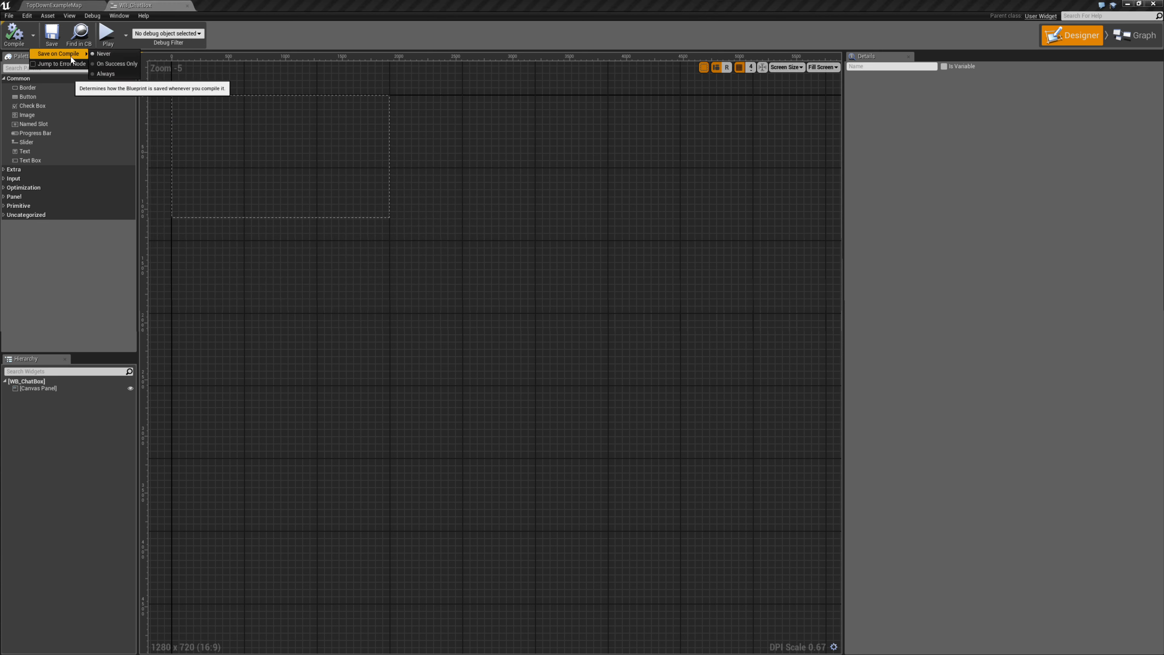
pyautogui.click(111, 74)
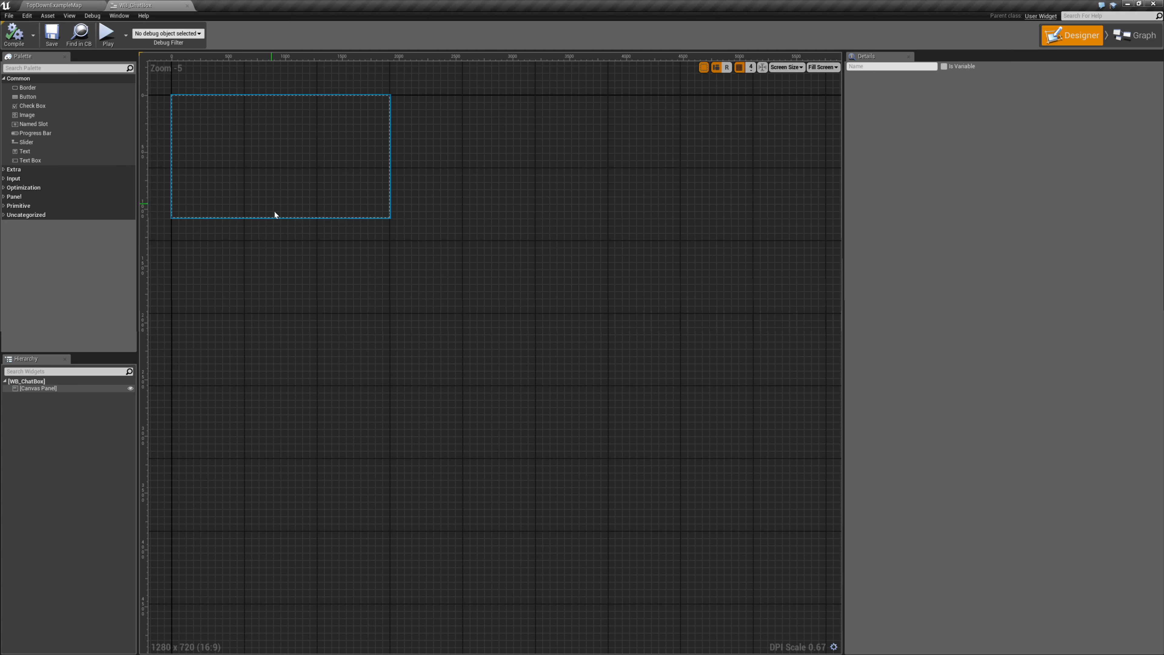
# - Add a Border widget as a child of the Canvas Panel
pyautogui.moveTo(336, 316); pyautogui.dragTo(386, 371, button='right')
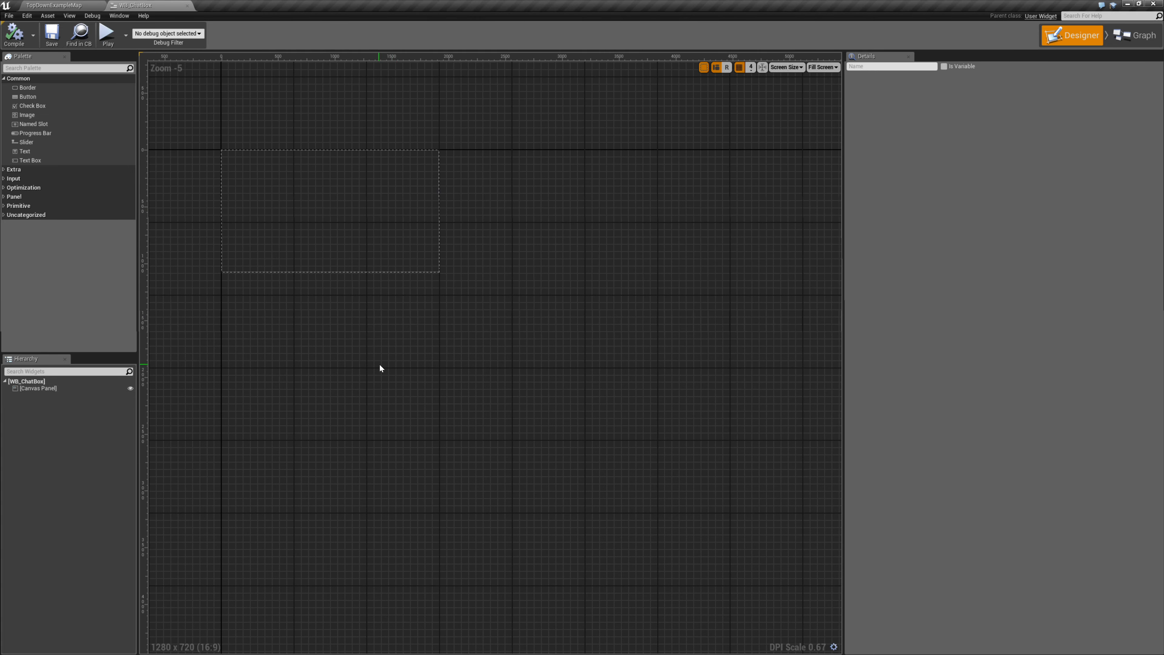
pyautogui.moveTo(28, 88); pyautogui.dragTo(59, 347)
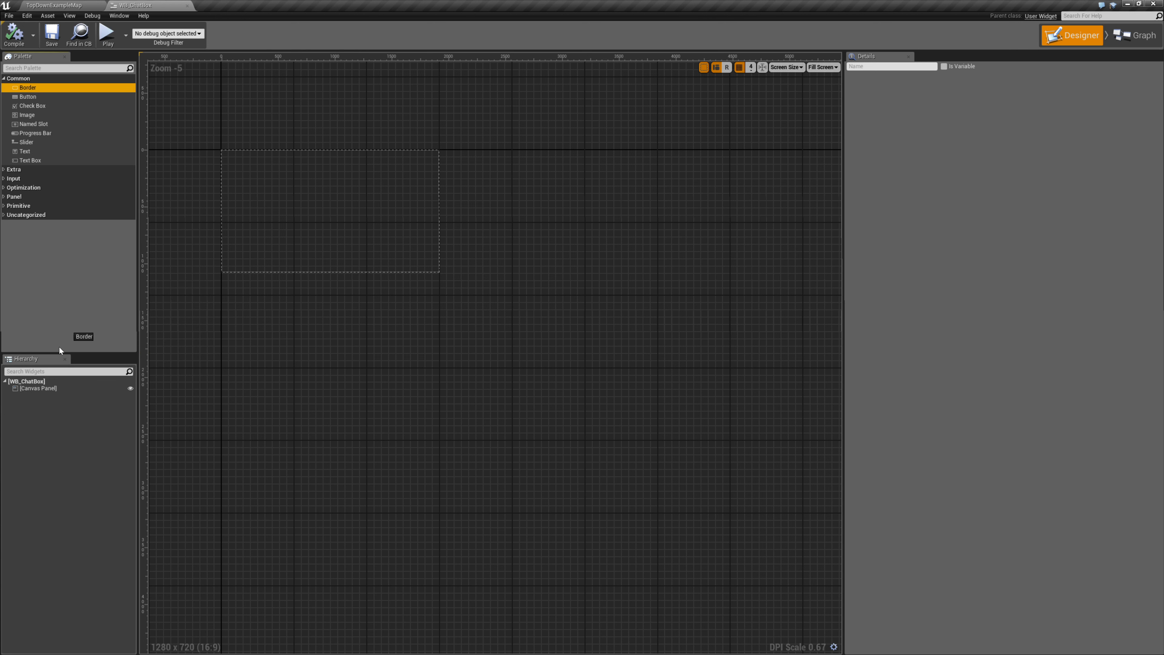
pyautogui.moveTo(44, 406); pyautogui.dragTo(46, 391)
# - Size the border to about 666 by 267 and place it in the canvas's lower-left corner, at about X 8, Y 796
pyautogui.scroll(5, 258, 186)
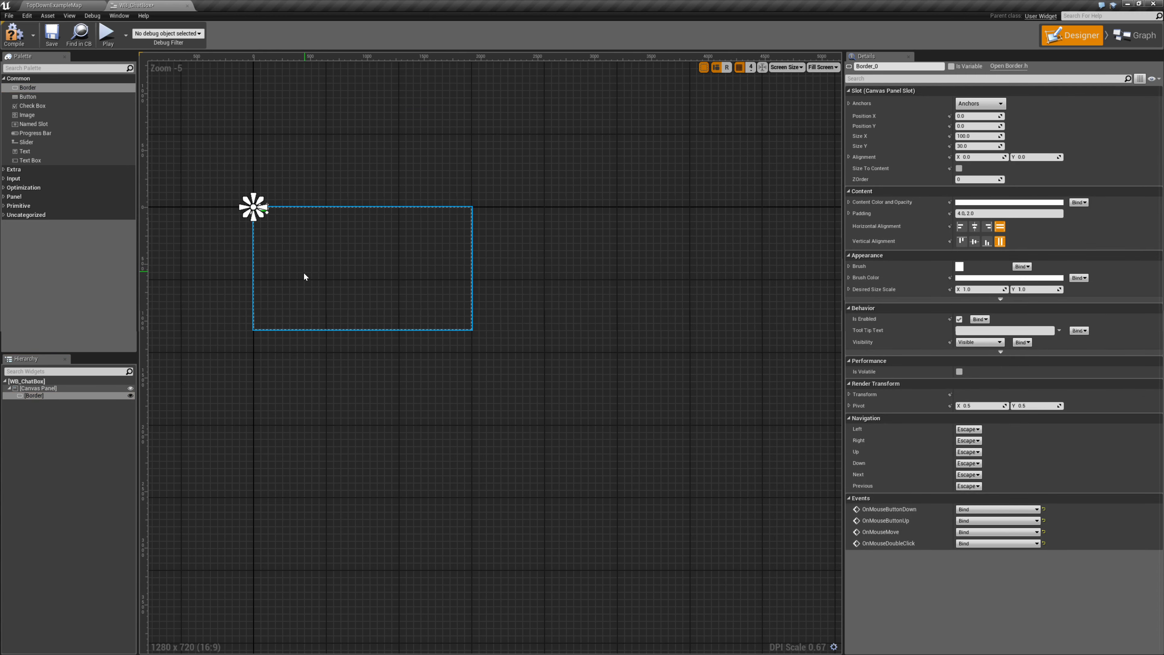
pyautogui.moveTo(305, 155); pyautogui.dragTo(463, 479)
pyautogui.moveTo(460, 420); pyautogui.dragTo(486, 392)
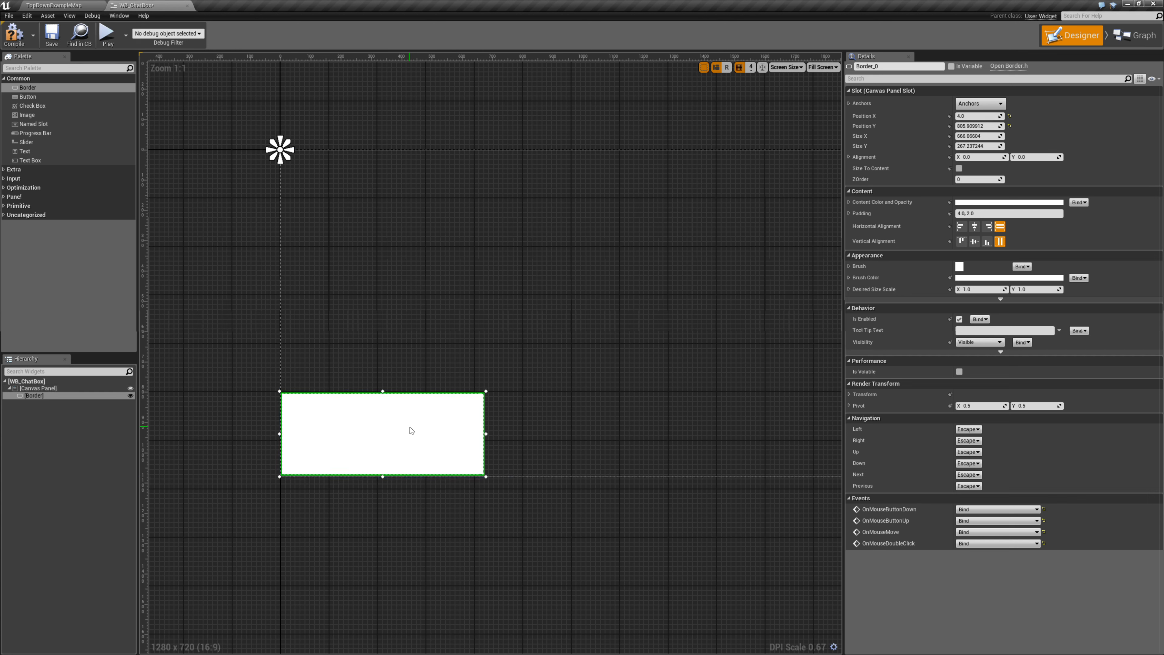
pyautogui.moveTo(411, 429); pyautogui.dragTo(412, 428)
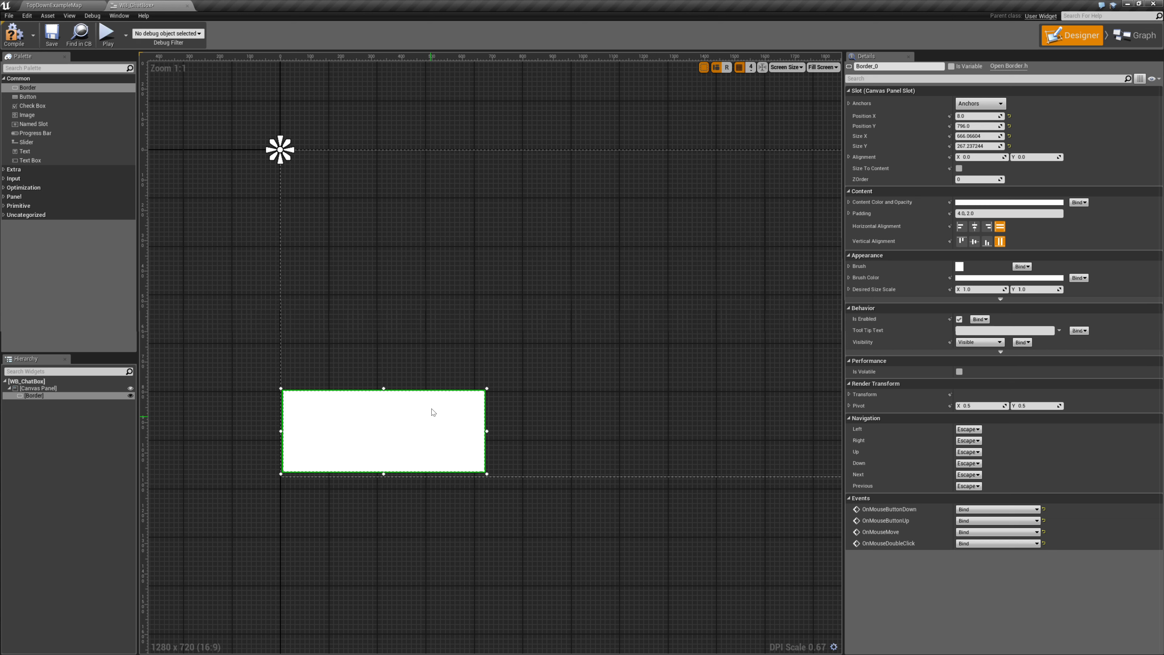
# - Find the Grid Panel widget and add it inside the Border
pyautogui.click(69, 68)
pyautogui.write('grid')
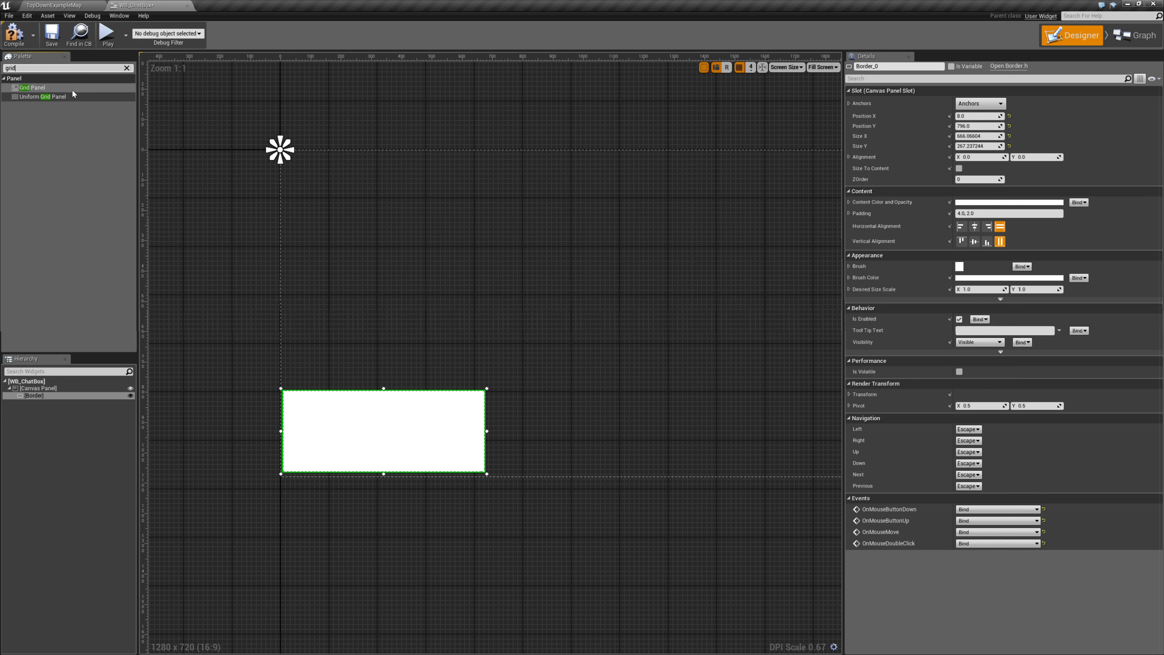
pyautogui.moveTo(73, 88); pyautogui.dragTo(56, 402)
pyautogui.click(56, 403)
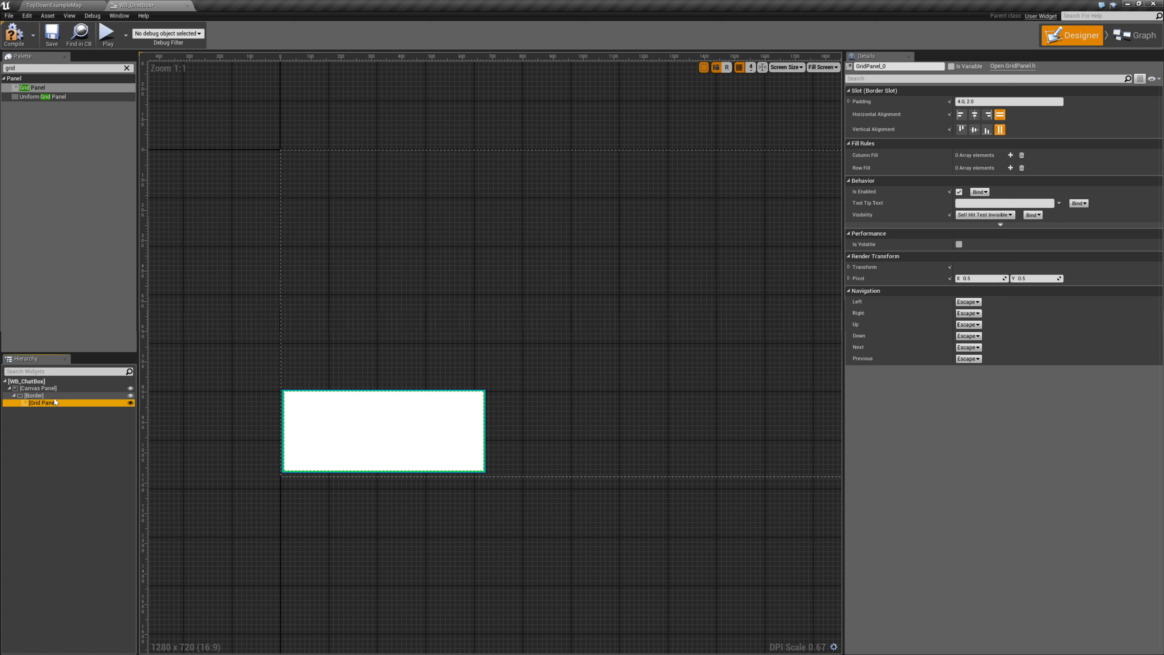
# - Find the Border widget and nest a second Border inside the Grid Panel
pyautogui.click(62, 68)
pyautogui.press('BackSpace')
pyautogui.press('BackSpace')
pyautogui.press('BackSpace')
pyautogui.press('BackSpace')
pyautogui.write('border')
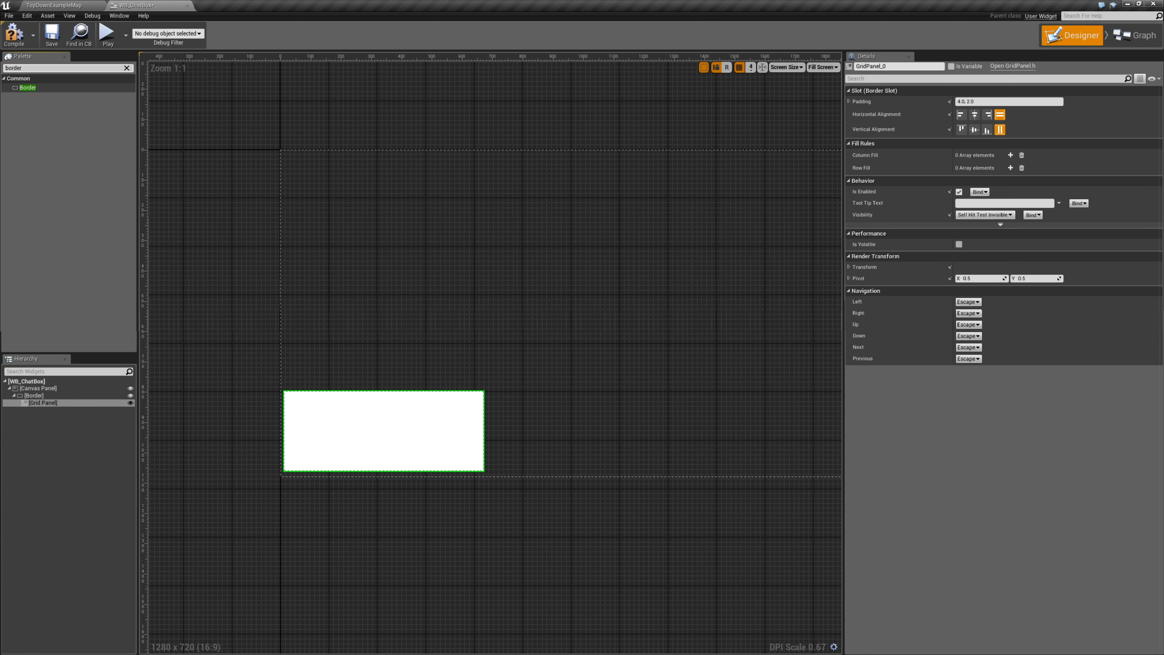
pyautogui.moveTo(44, 87); pyautogui.dragTo(56, 229)
pyautogui.moveTo(36, 408); pyautogui.dragTo(45, 406)
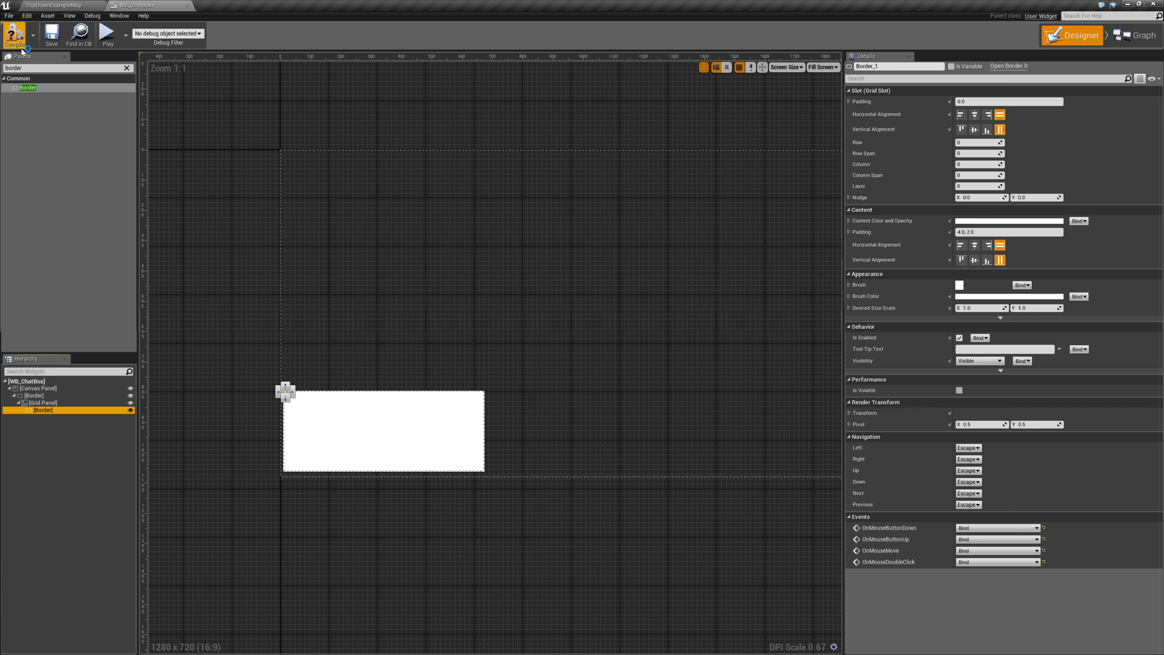
# - Find the Scroll Box widget and add it inside the inner Border
pyautogui.click(65, 68)
pyautogui.write('scr')
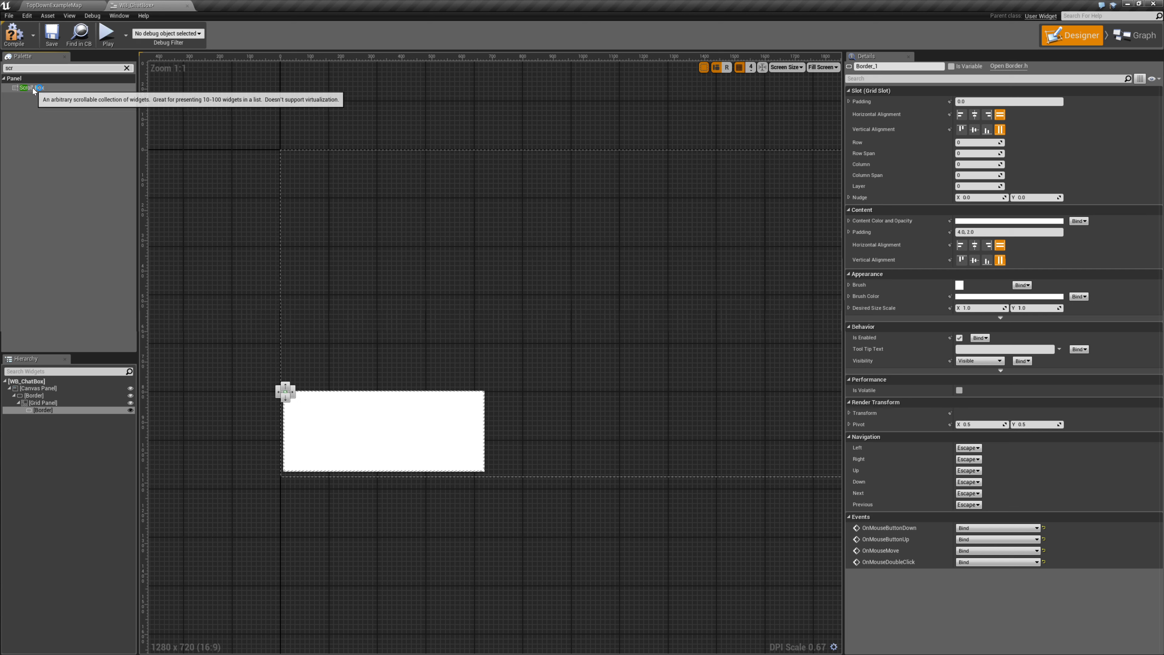
pyautogui.moveTo(32, 87); pyautogui.dragTo(68, 409)
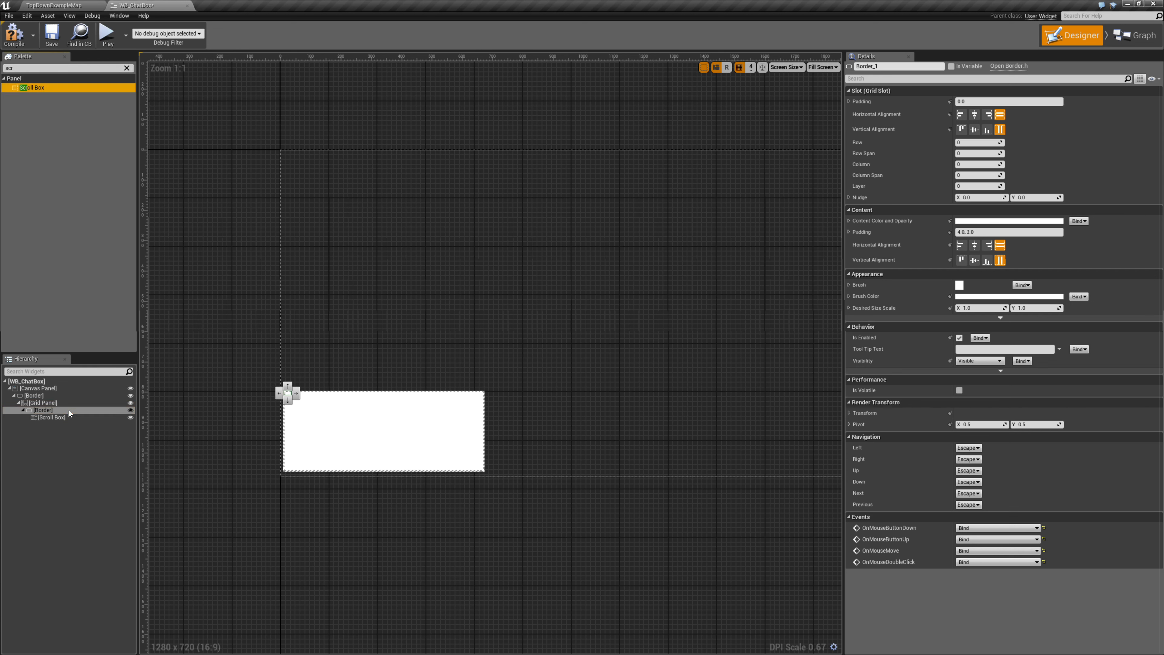
pyautogui.click(75, 419)
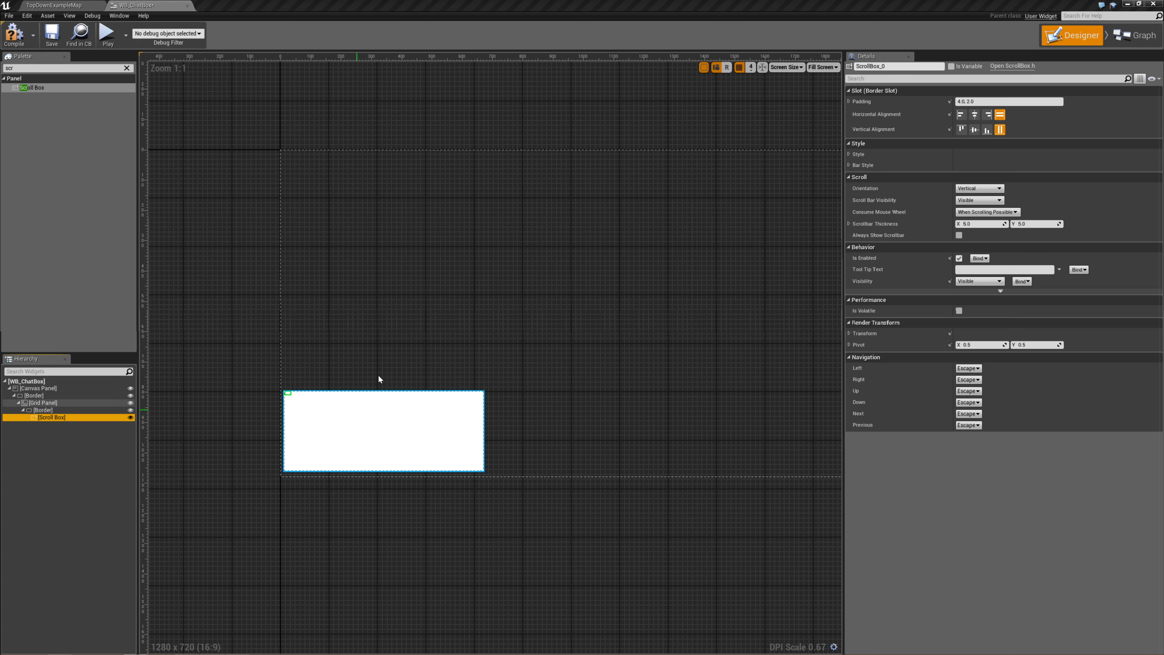
# - Find the Vertical Box widget and add it inside the Scroll Box
pyautogui.click(64, 68)
pyautogui.write('verti')
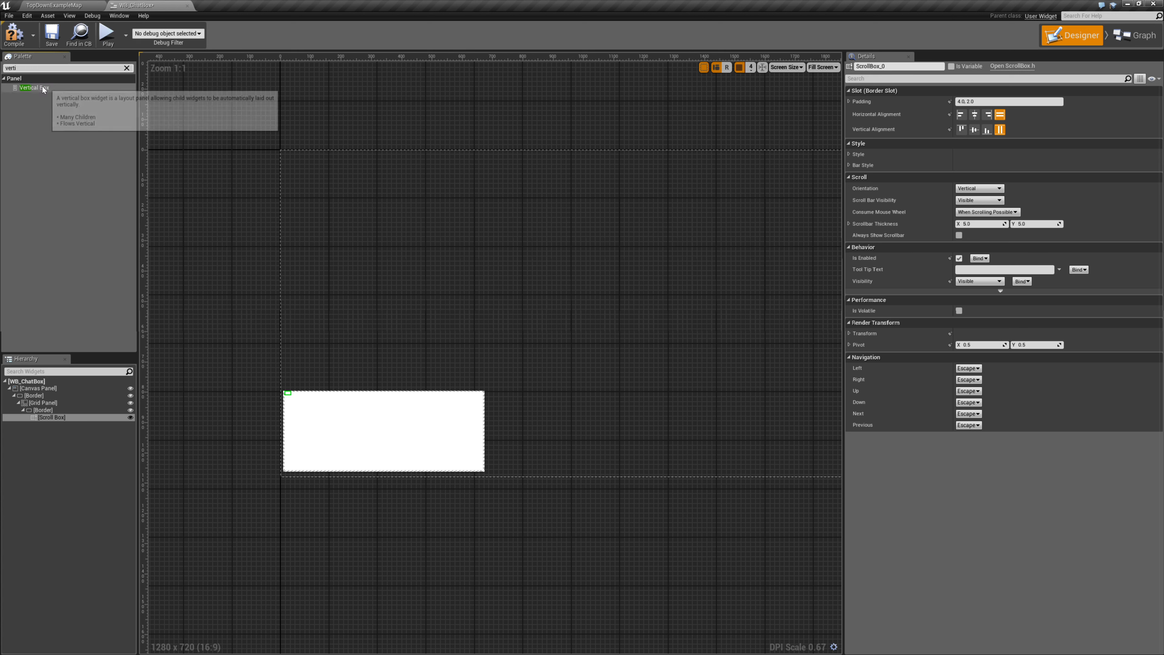
pyautogui.moveTo(41, 87); pyautogui.dragTo(50, 420)
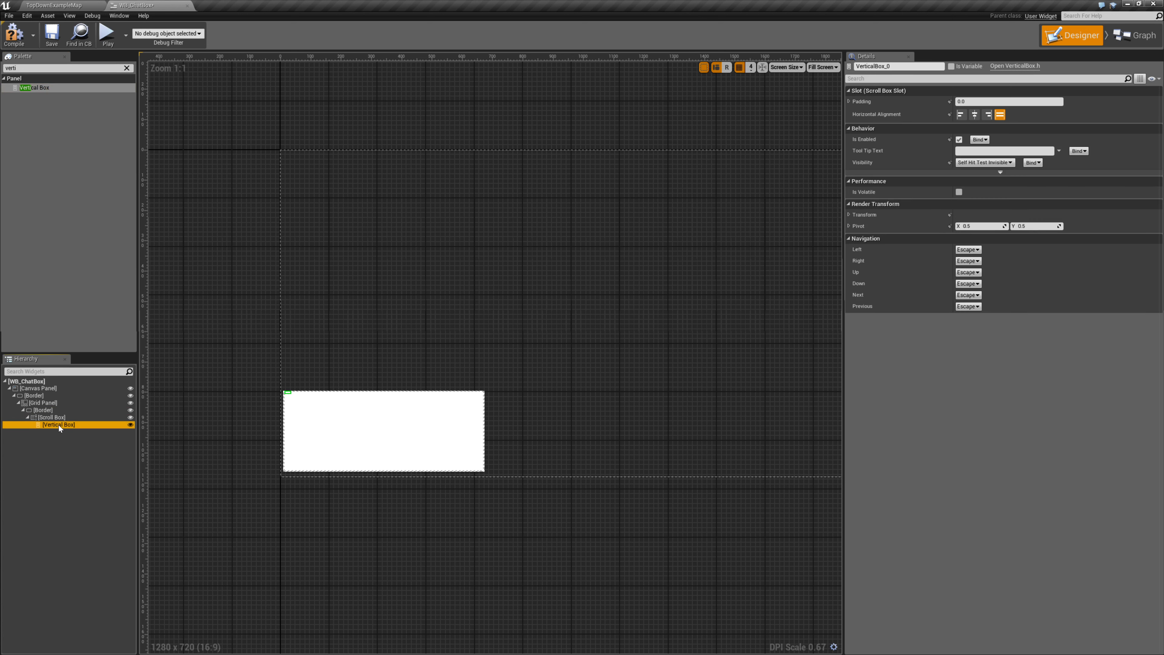
# - Rename the Vertical Box to ChannelMessages and expose it as a variable
pyautogui.click(77, 425)
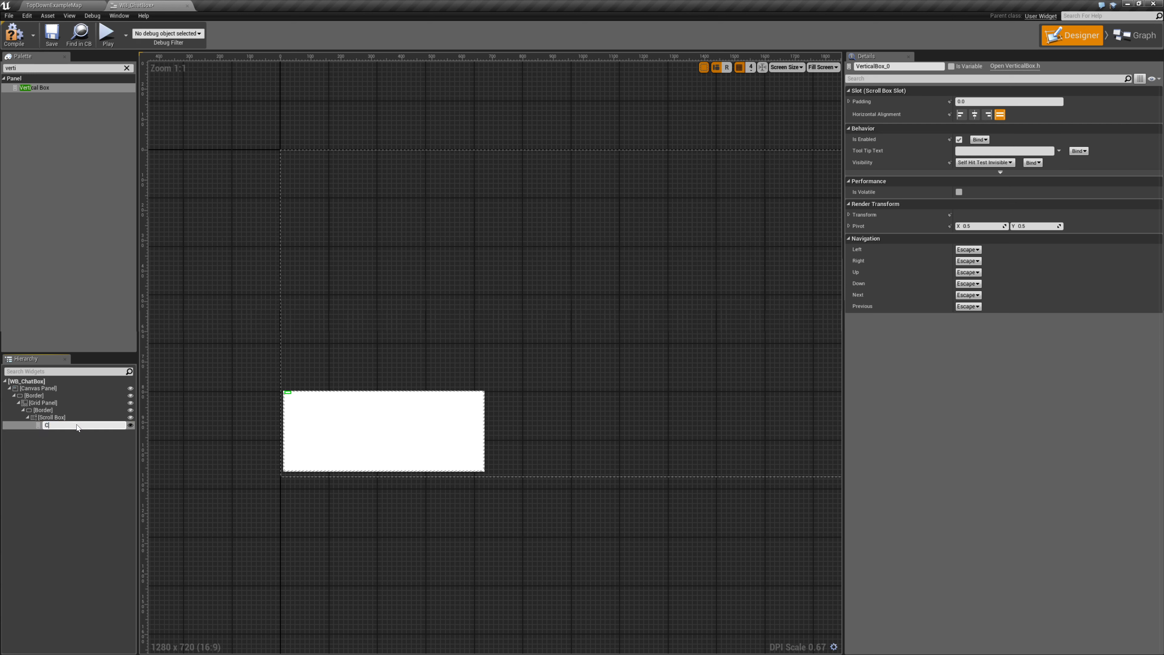
pyautogui.write('ChannelMessages')
pyautogui.press('Return')
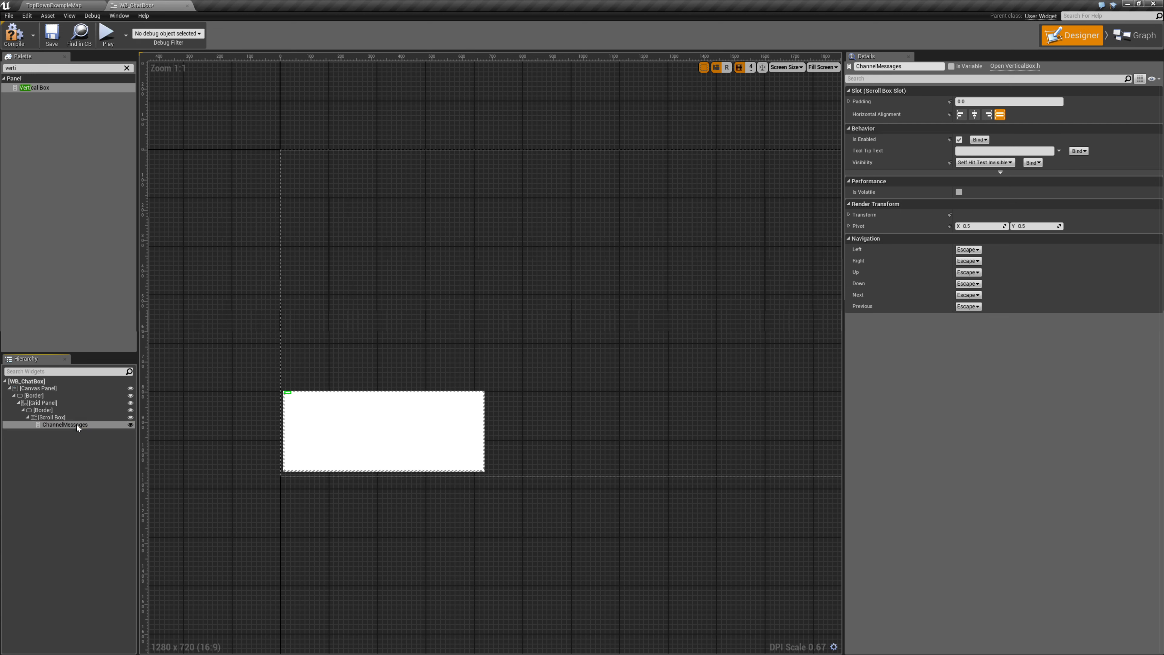
pyautogui.click(953, 68)
# - Add a Spacer to the Grid Panel, directly after the inner Border in the hierarchy
pyautogui.click(23, 410)
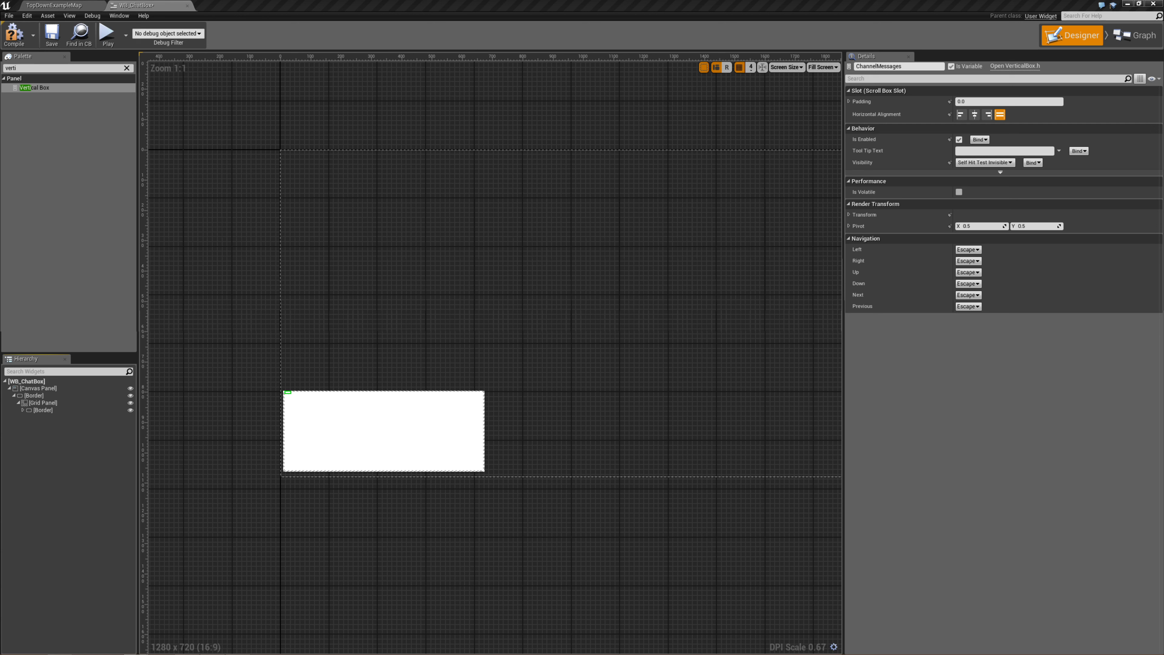
pyautogui.hotkey('ctrl', 'a')
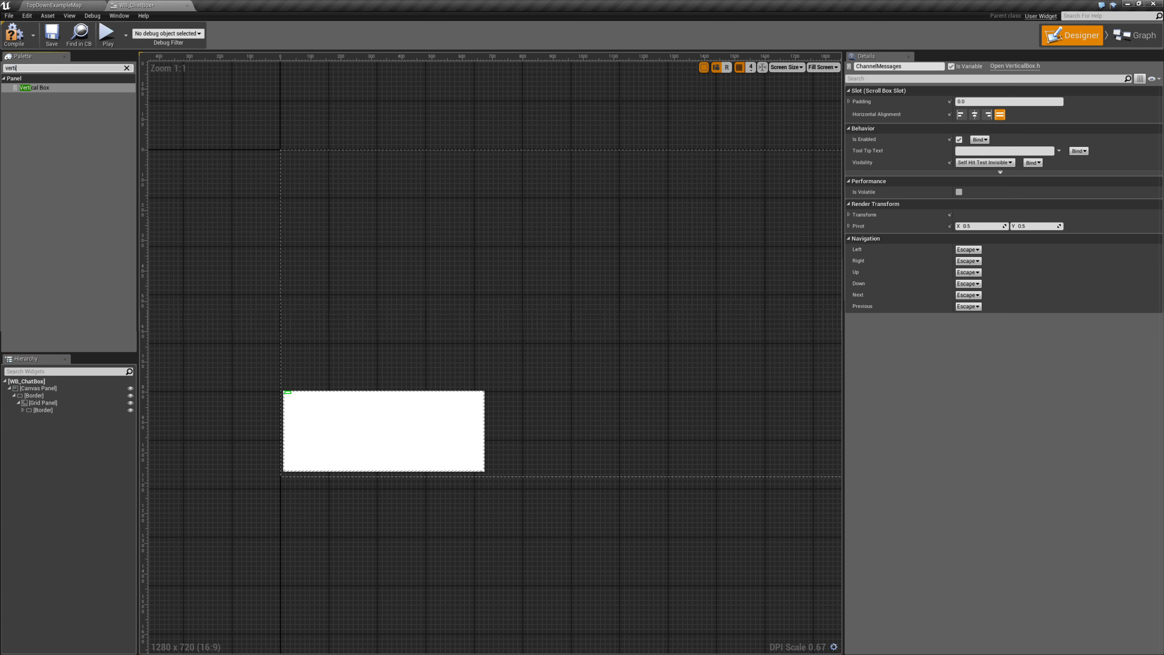
pyautogui.write('spacer')
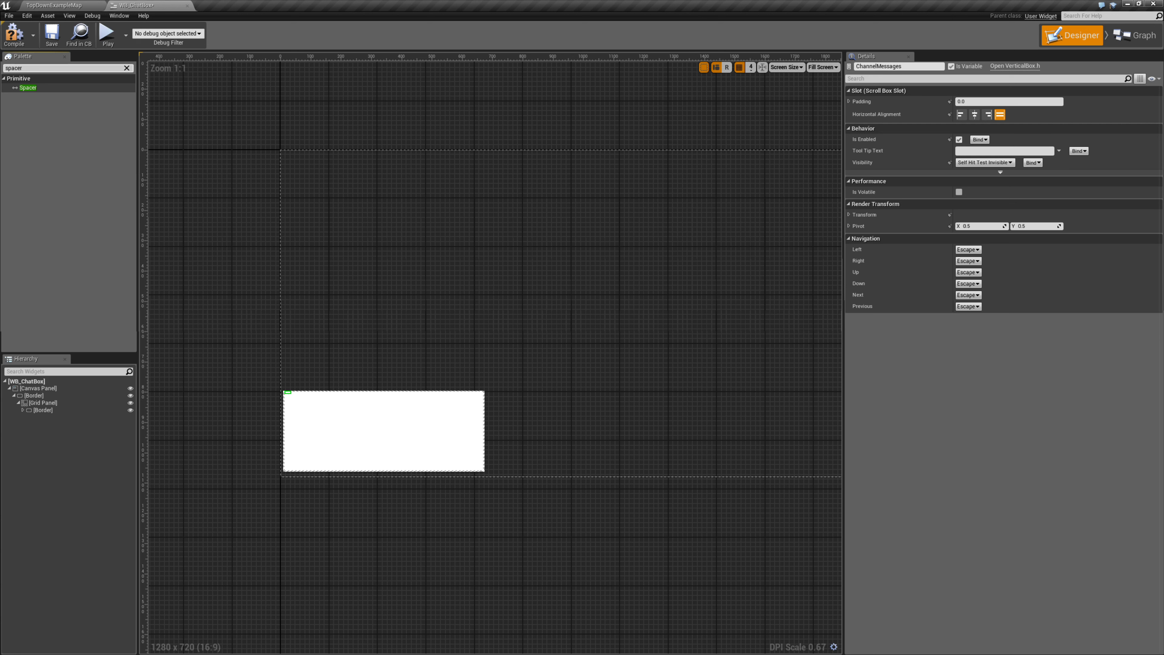
pyautogui.moveTo(27, 87); pyautogui.dragTo(42, 421)
pyautogui.click(23, 410)
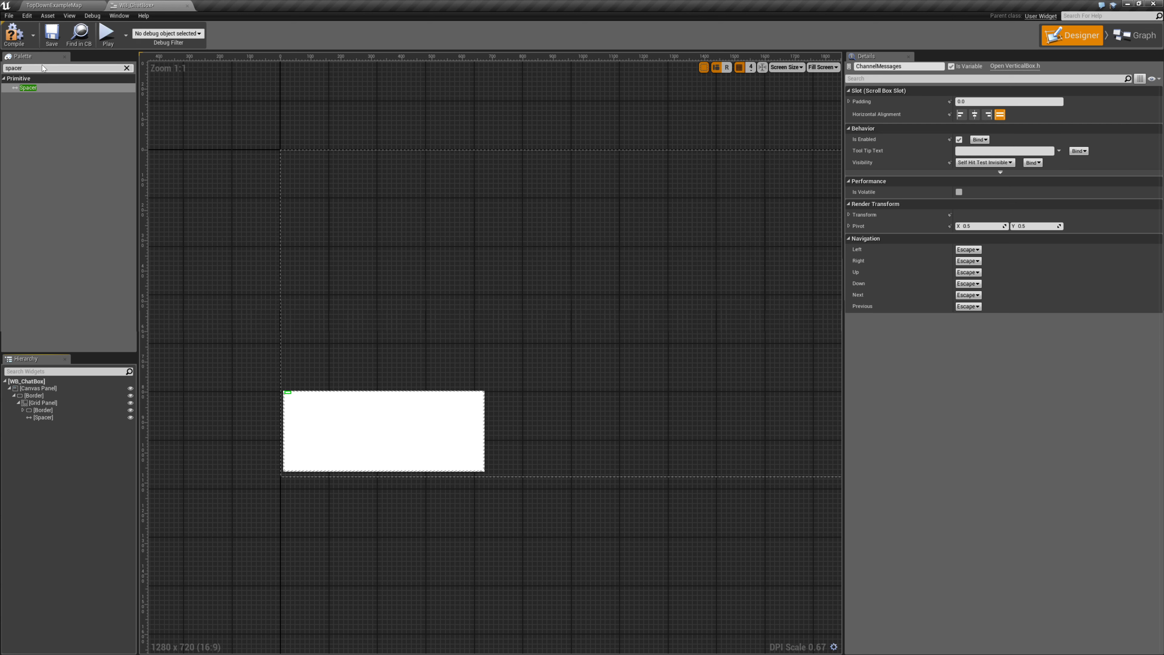
# - Add a Horizontal Box to the Grid Panel, directly after the Spacer in the hierarchy
pyautogui.click(68, 68)
pyautogui.write('horizon')
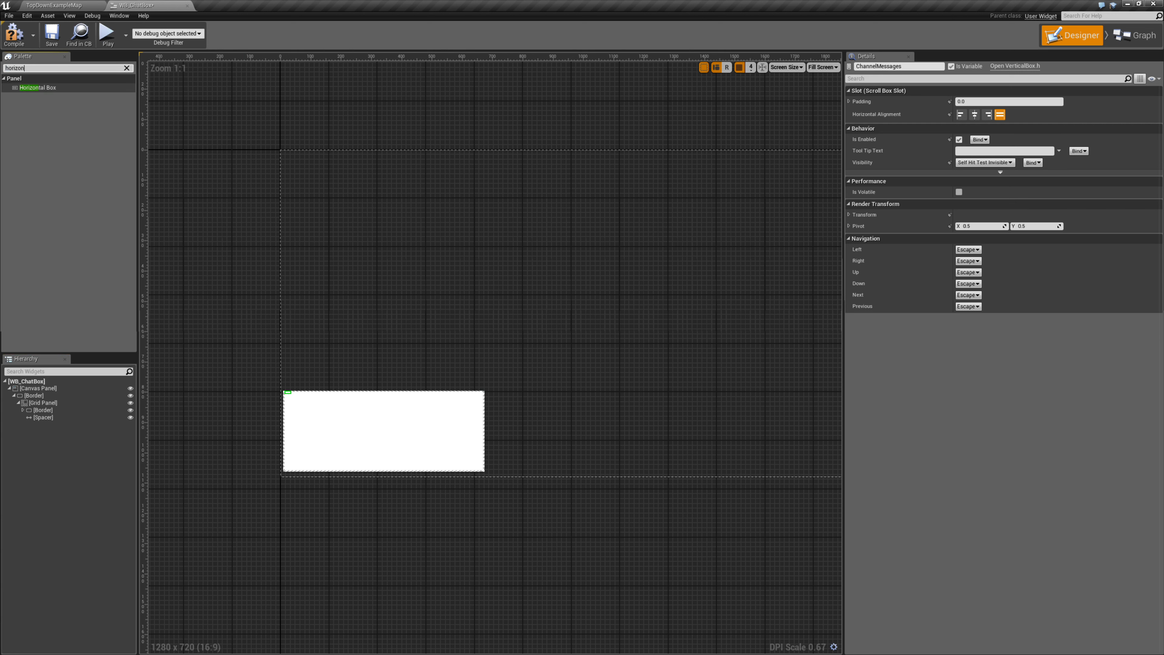
pyautogui.moveTo(46, 90); pyautogui.dragTo(47, 431)
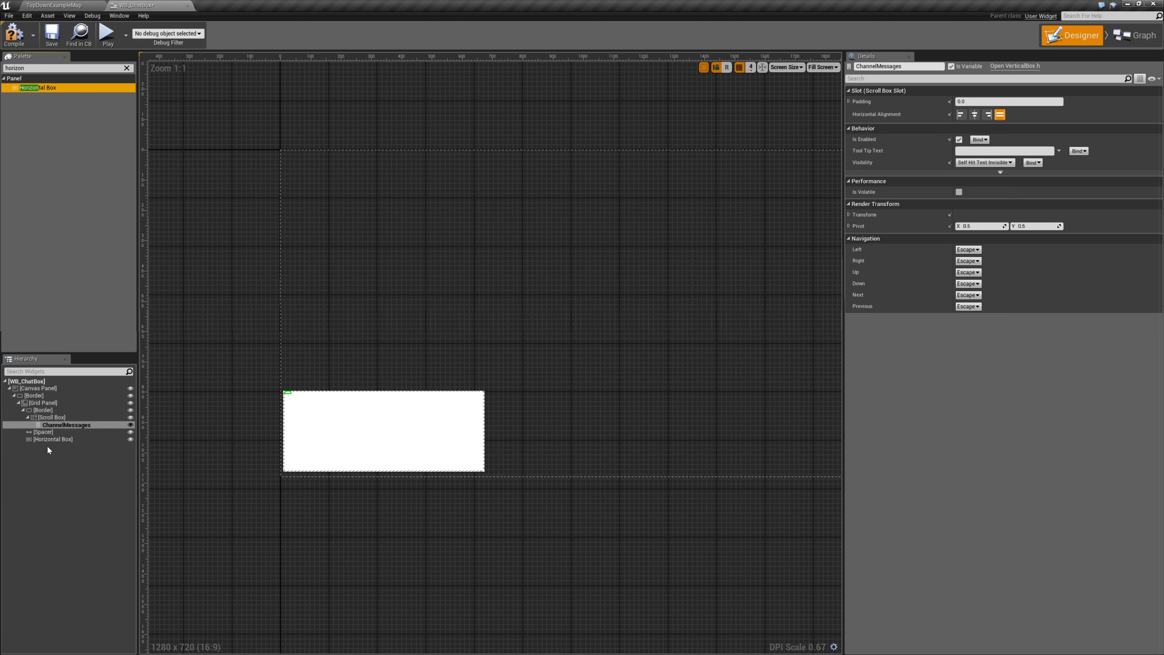
pyautogui.click(48, 439)
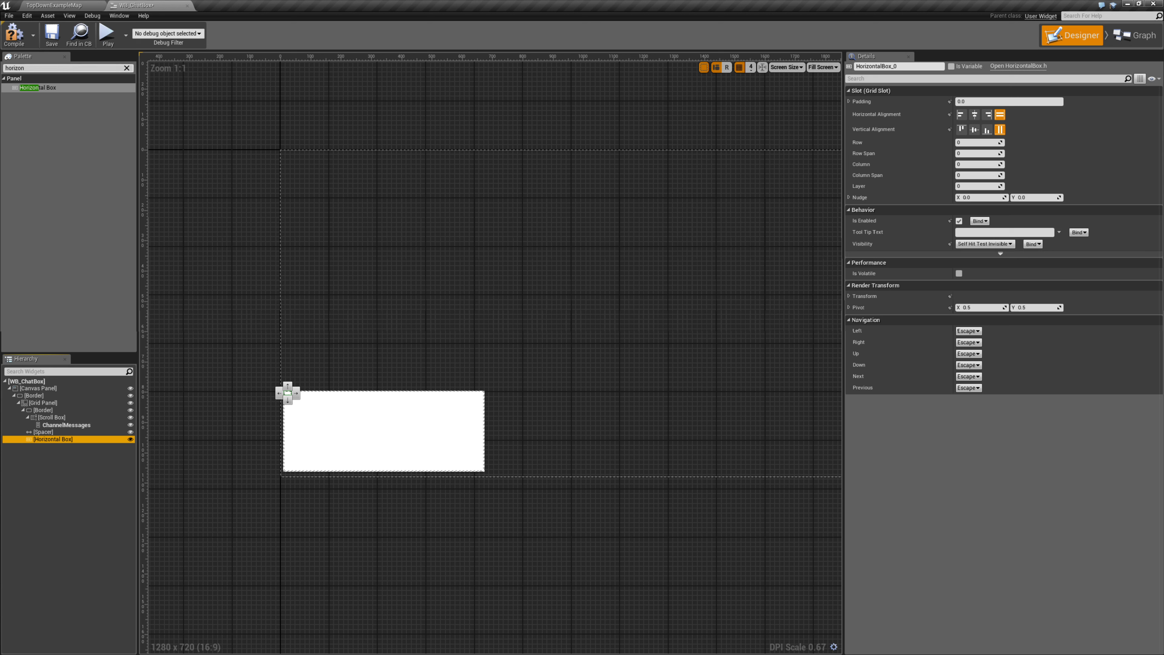
# - Find the Button widget and add it inside the Horizontal Box
pyautogui.click(46, 68)
pyautogui.write('button')
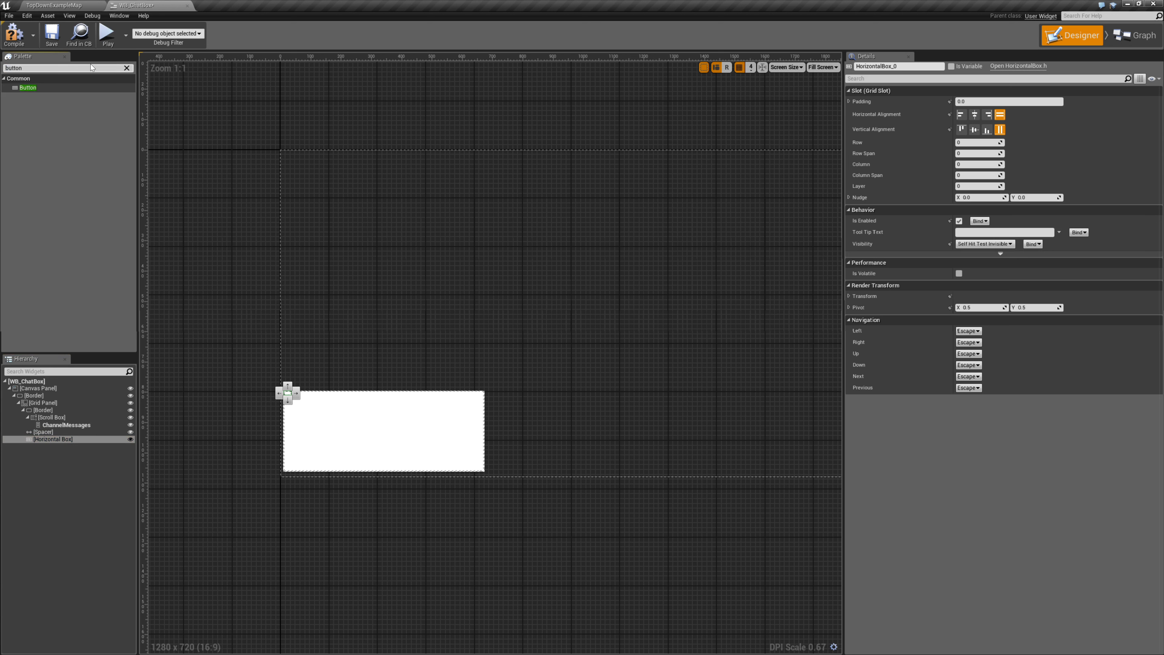
pyautogui.moveTo(28, 87); pyautogui.dragTo(97, 405)
pyautogui.moveTo(55, 452); pyautogui.dragTo(55, 441)
pyautogui.click(53, 446)
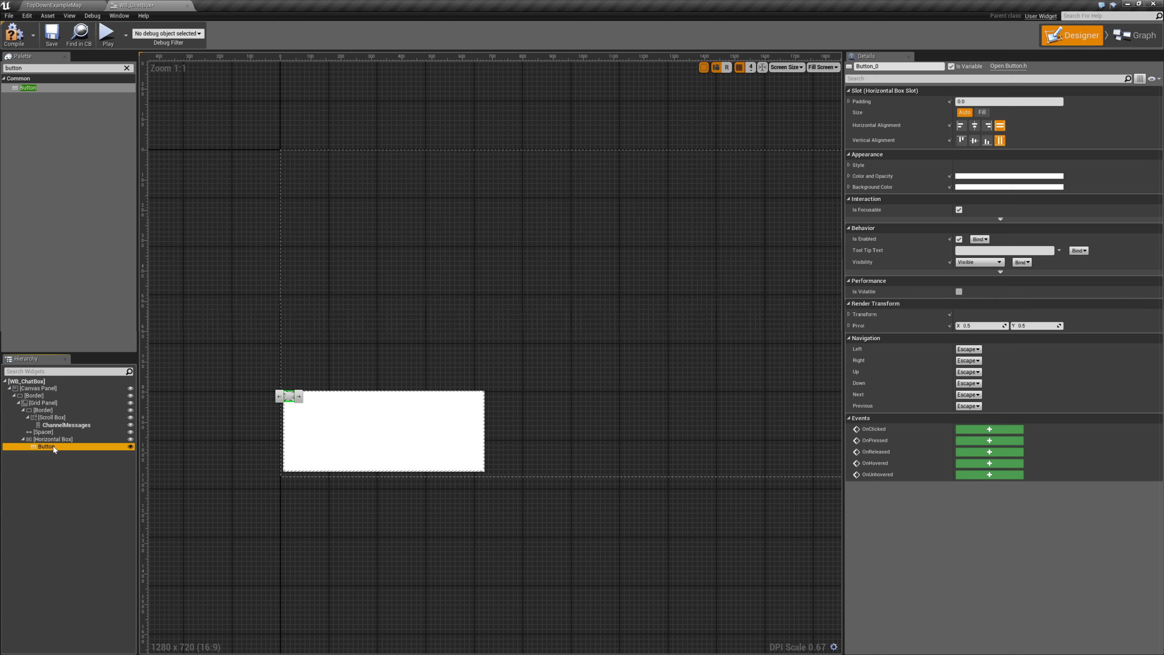
# - Rename the new Button in the Horizontal Box to ButtonChannelGlobal
pyautogui.click(53, 445)
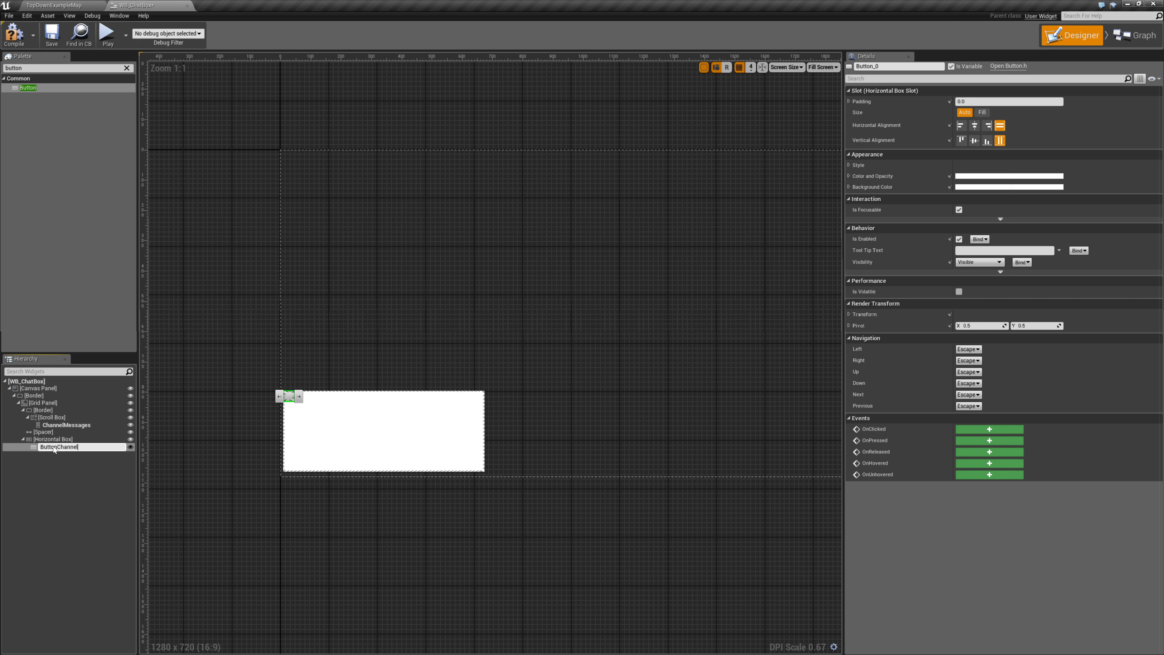
pyautogui.write('loba')
pyautogui.press('Return')
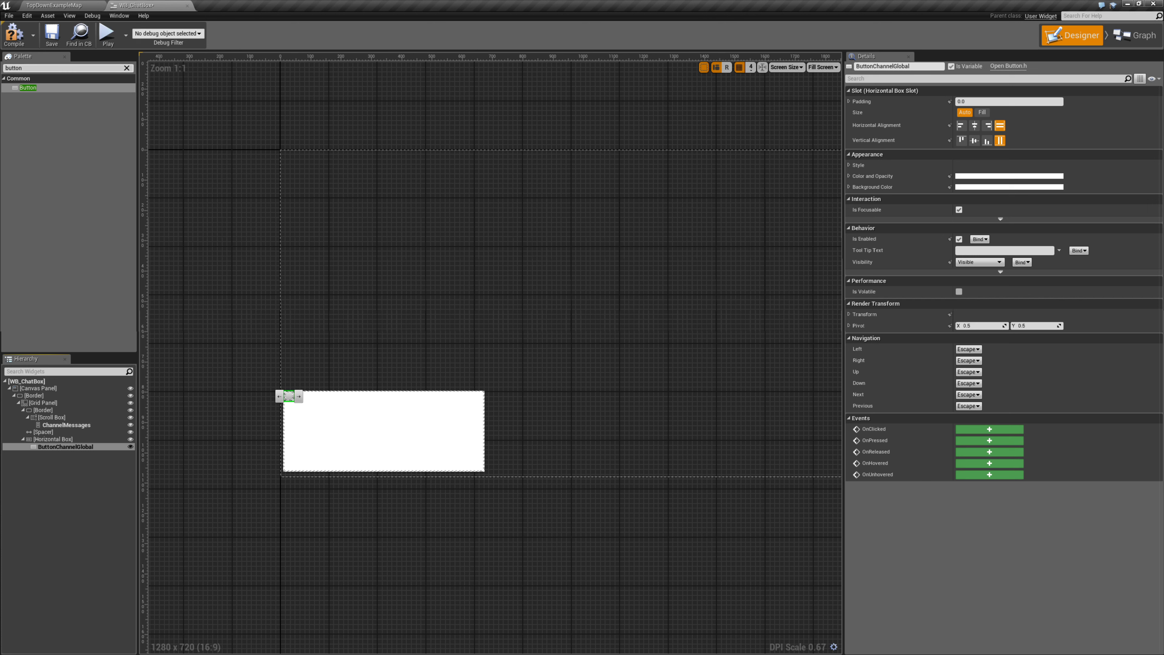
# - Add a Text widget inside ButtonChannelGlobal and set its displayed text to Global
pyautogui.click(39, 68)
pyautogui.write('text')
pyautogui.moveTo(36, 88); pyautogui.dragTo(69, 453)
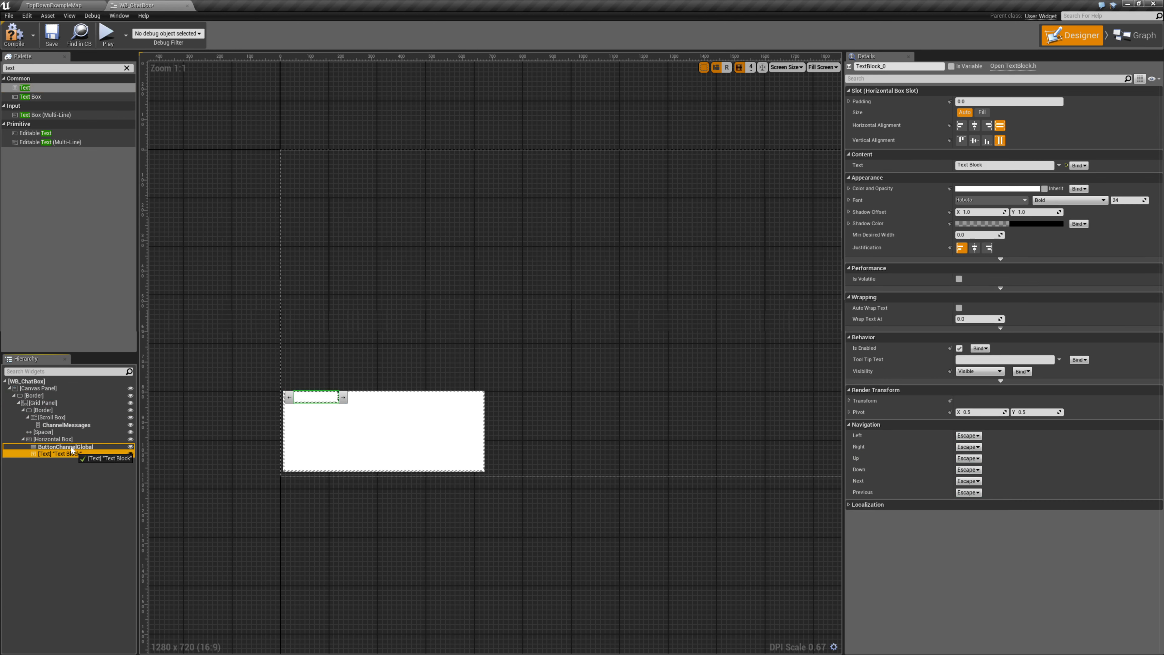
pyautogui.click(999, 154)
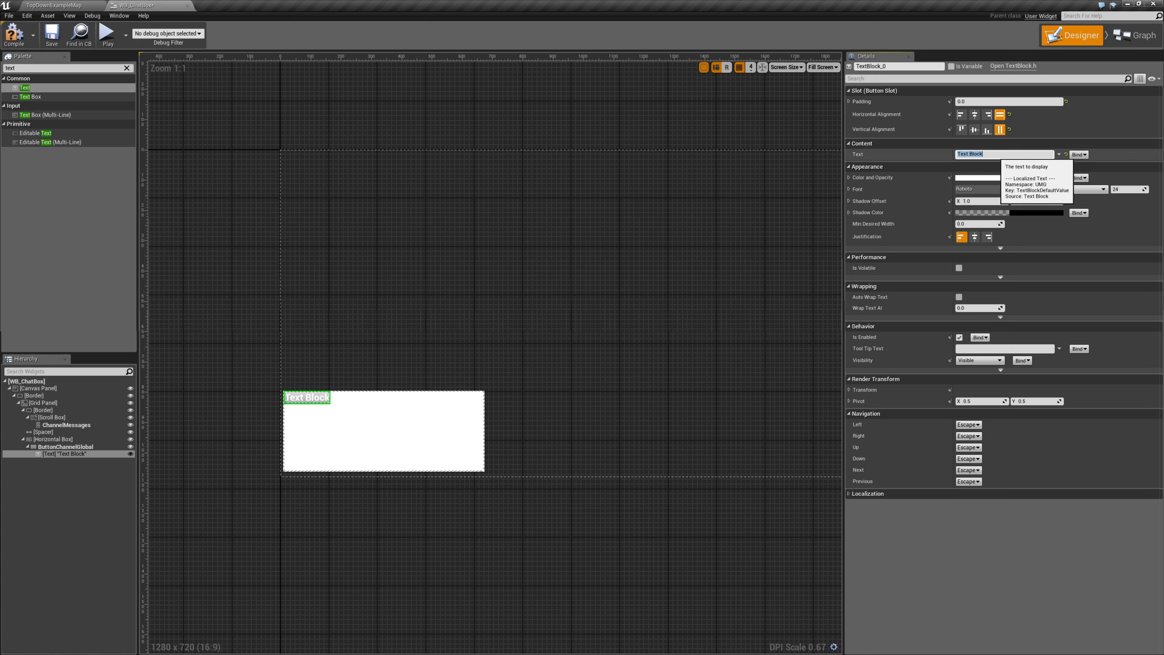
pyautogui.write('Global')
pyautogui.press('Return')
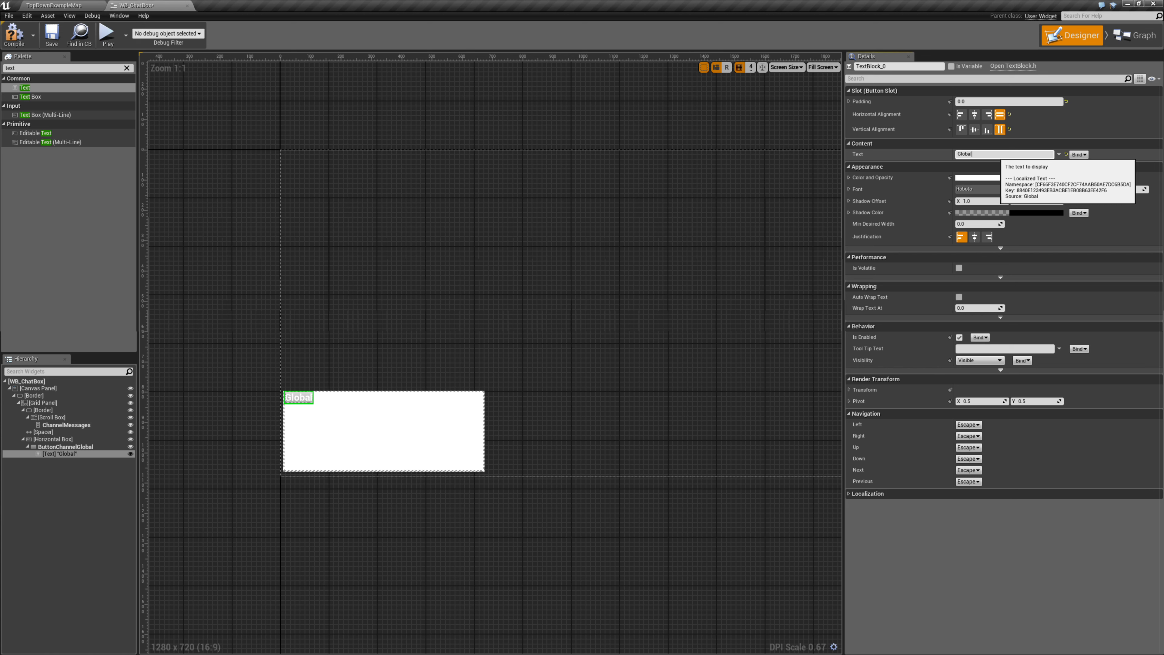
# - Copy ButtonChannelGlobal with its text and paste the duplicate into the same Horizontal Box
pyautogui.click(74, 448)
pyautogui.rightClick(73, 448)
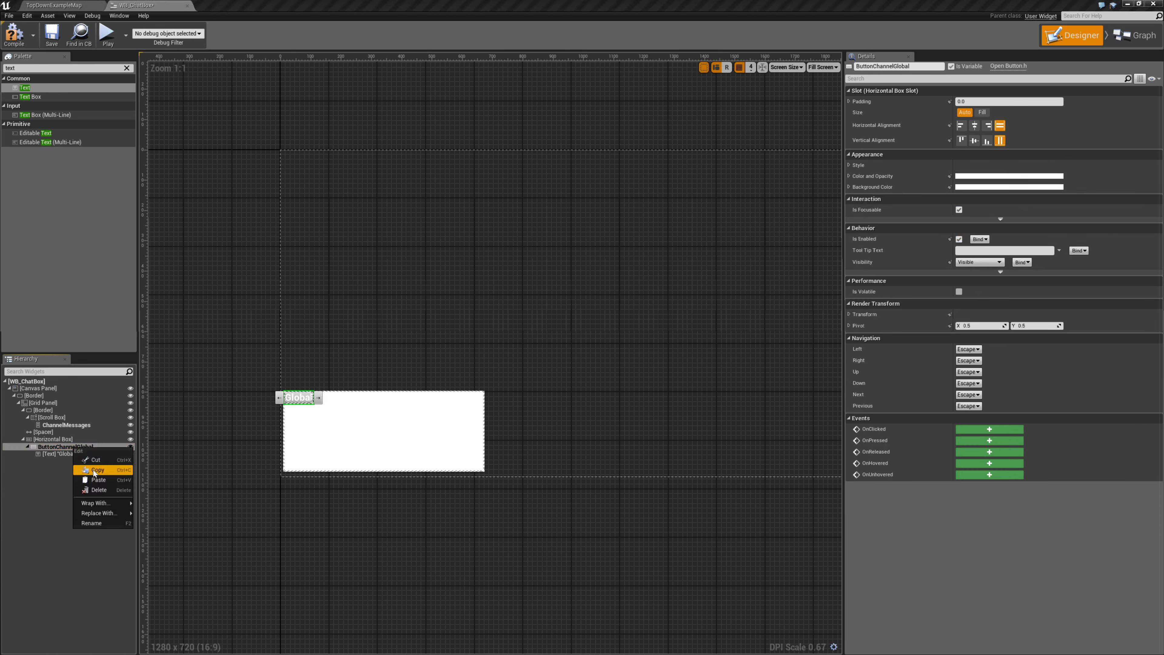
pyautogui.click(54, 440)
pyautogui.rightClick(53, 441)
pyautogui.click(80, 471)
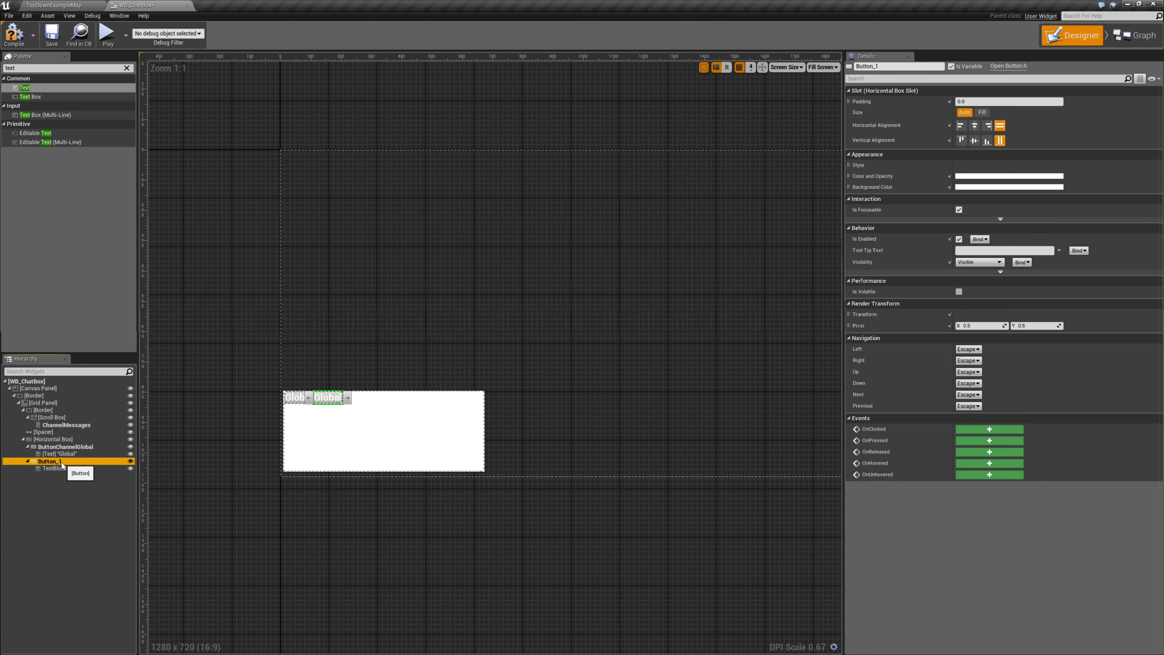
# - Rename the pasted button to ButtonChannelGuild
pyautogui.doubleClick(53, 461)
pyautogui.write('ButtonChann')
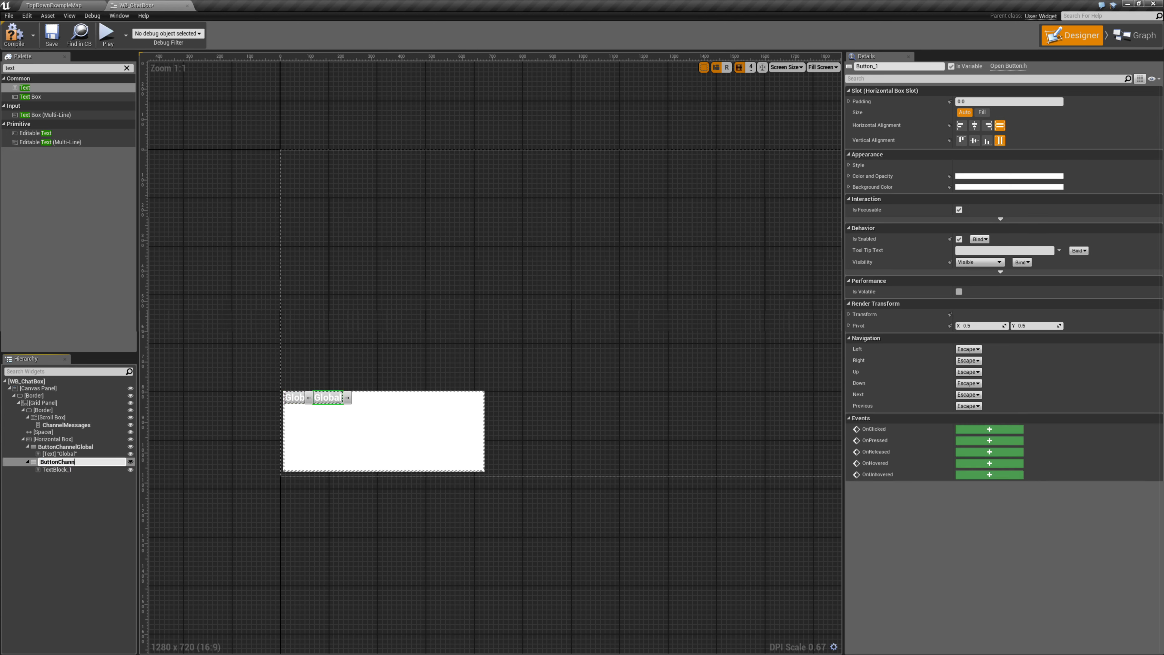
pyautogui.write('elGuild')
pyautogui.press('Return')
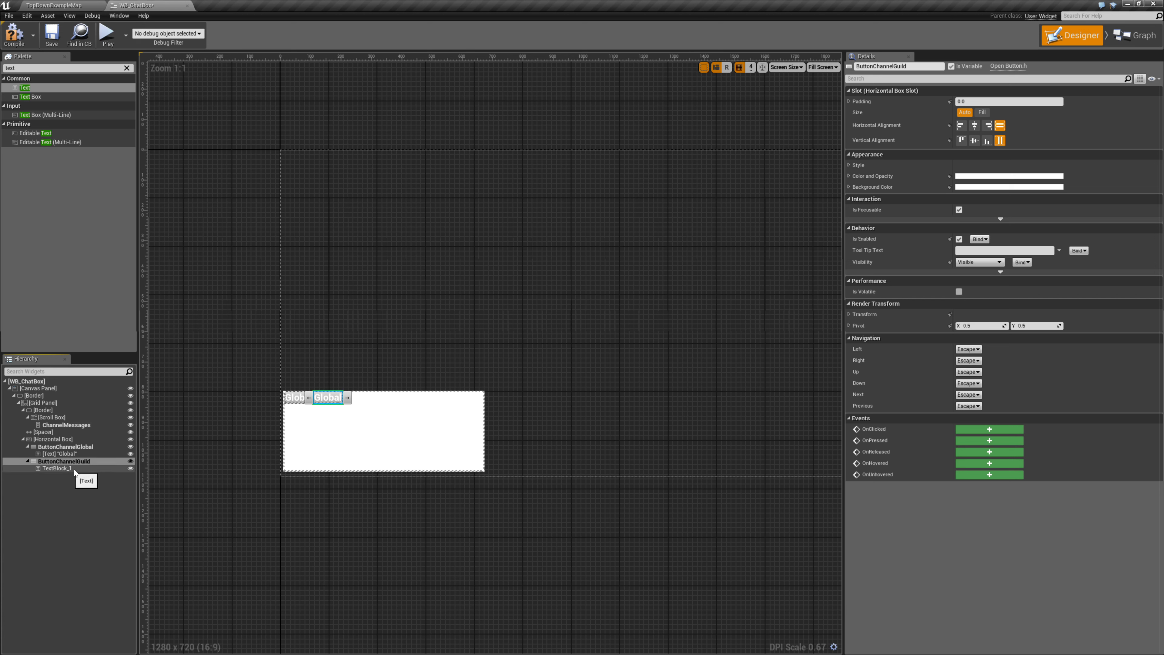
# - Set the displayed text of the text block inside ButtonChannelGuild to Guild
pyautogui.click(57, 468)
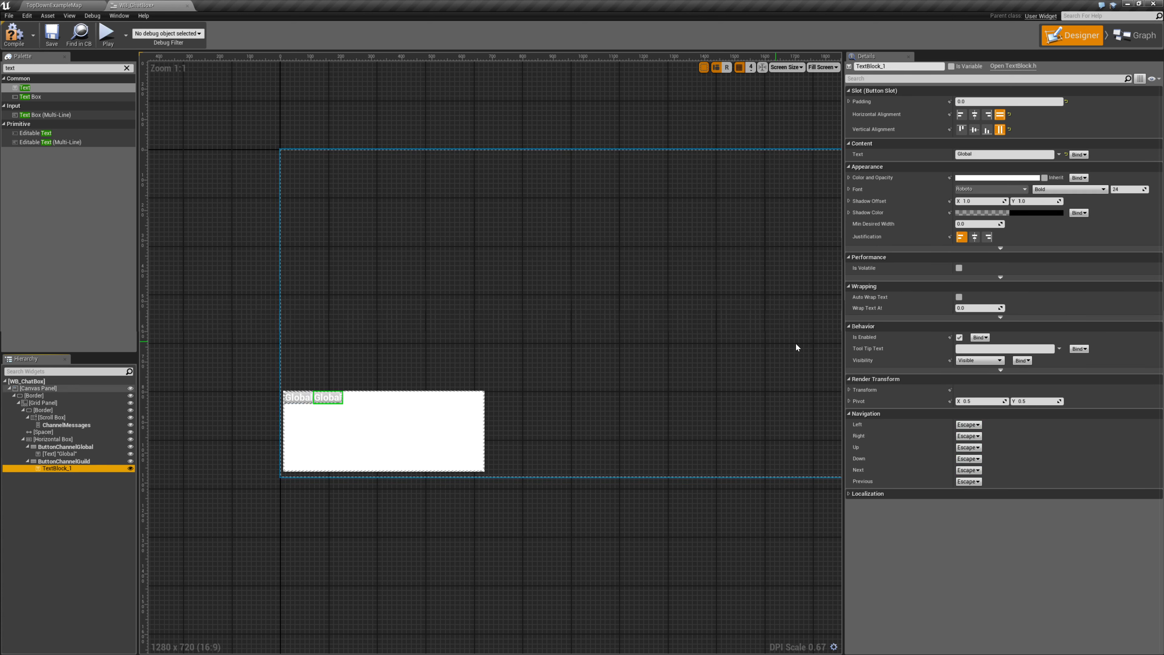
pyautogui.click(1006, 154)
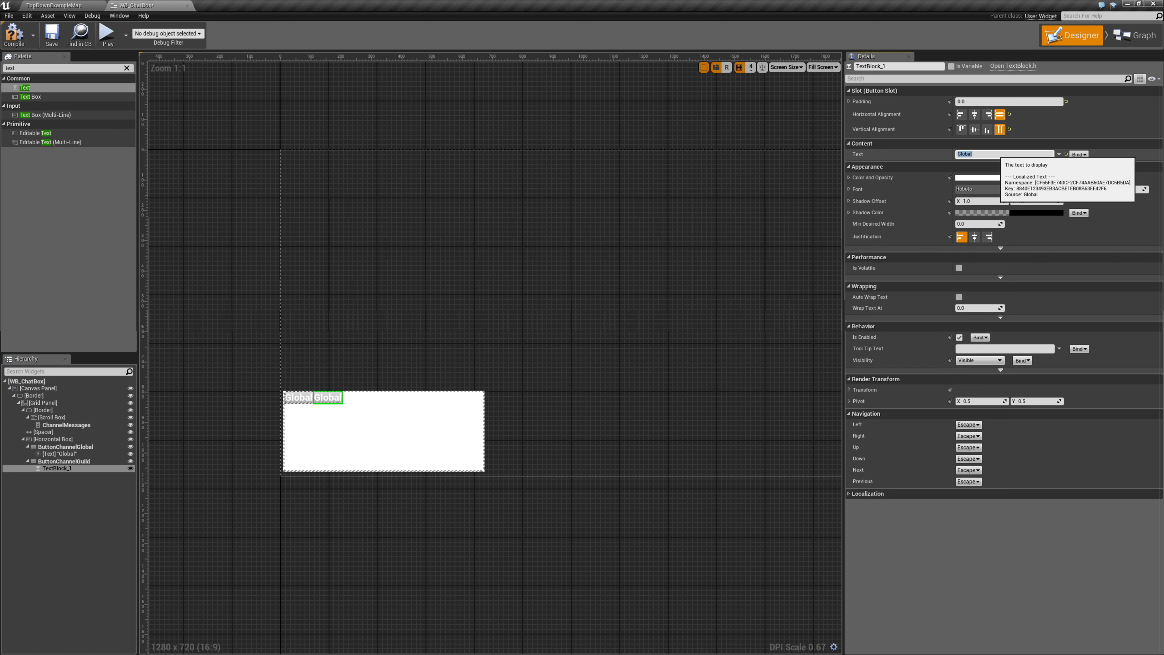
pyautogui.write('Guild')
pyautogui.press('Return')
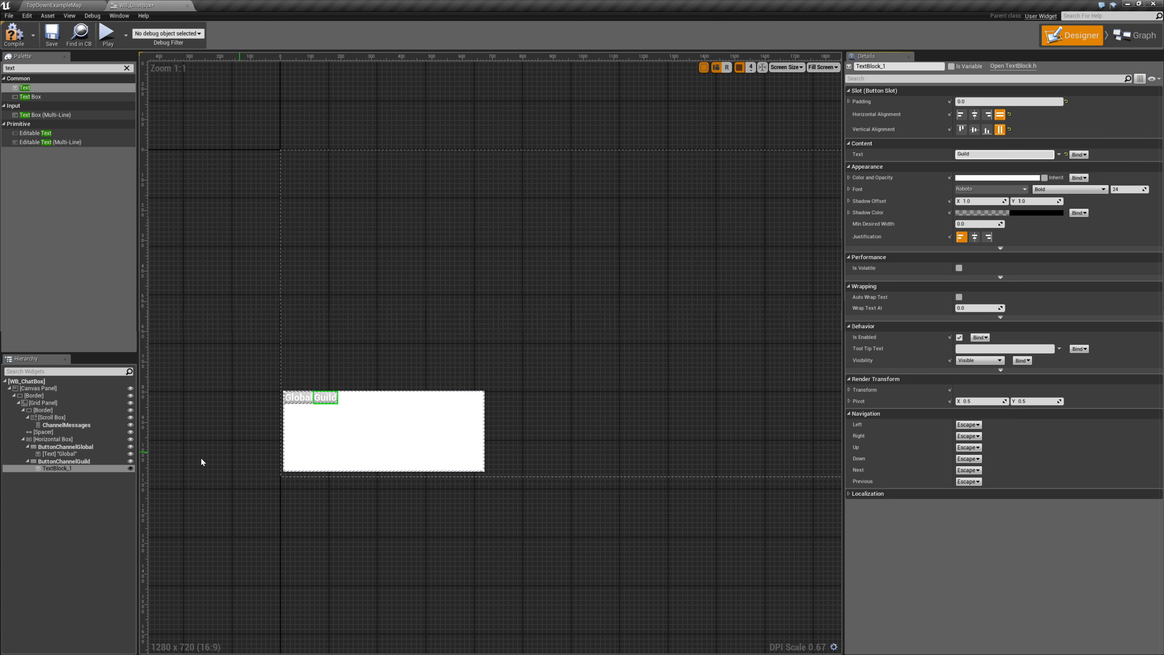
pyautogui.click(341, 369)
pyautogui.click(296, 401)
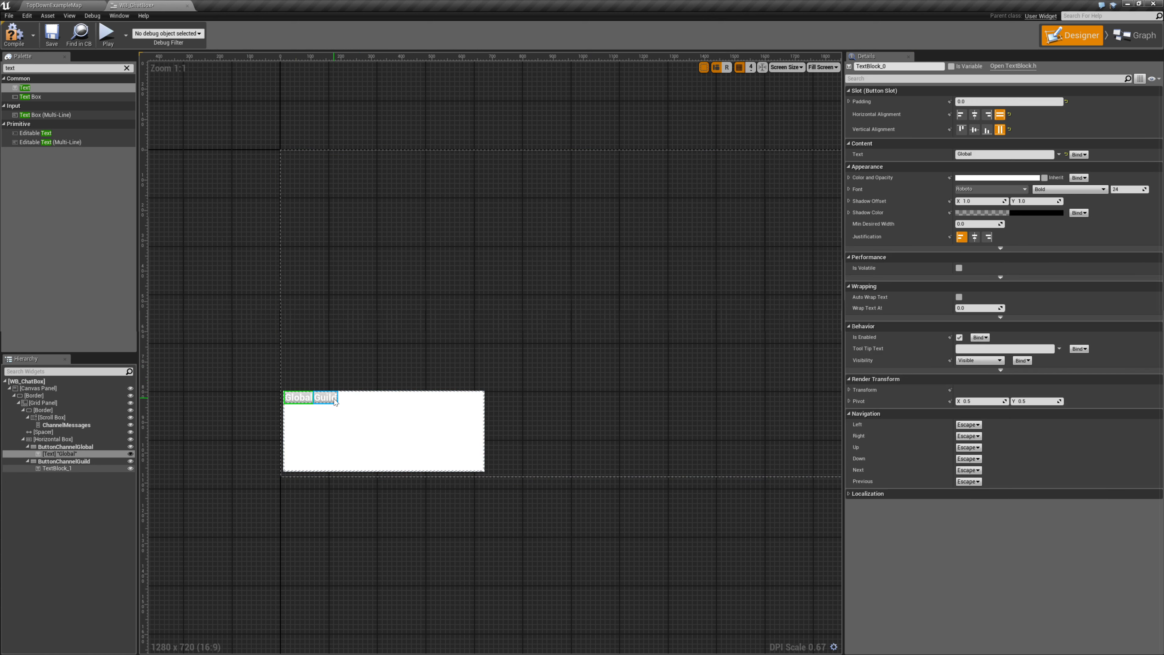
pyautogui.click(334, 399)
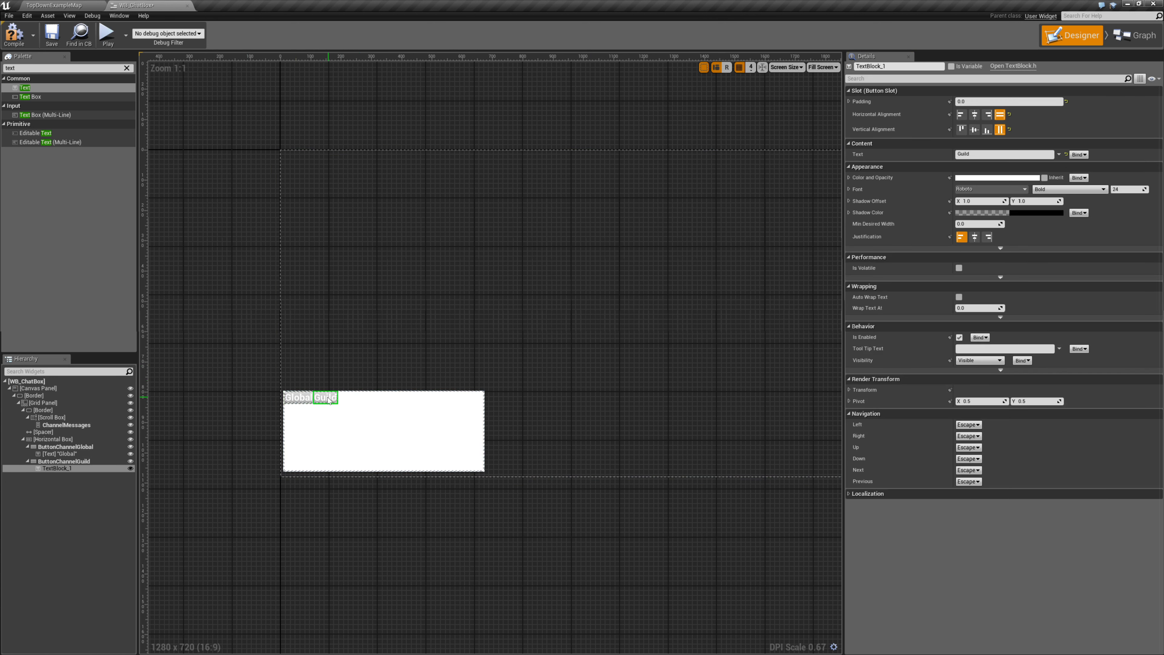
pyautogui.click(297, 397)
pyautogui.click(76, 469)
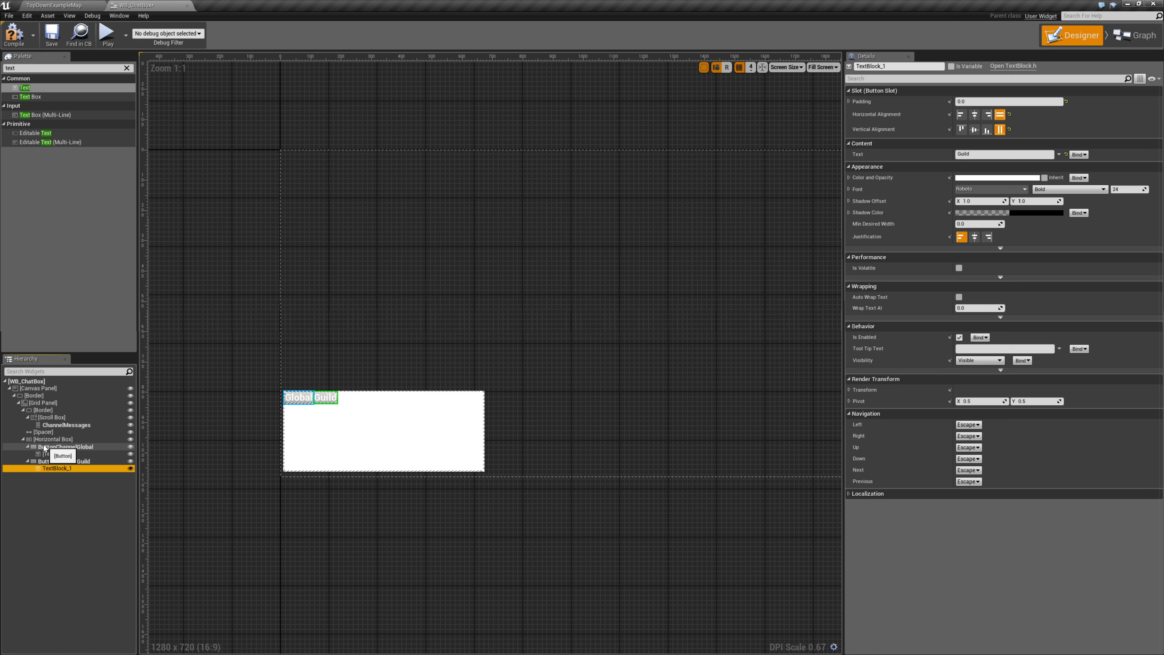
# - Add a Border to the Grid Panel, directly after the Horizontal Box holding the channel buttons
pyautogui.click(23, 439)
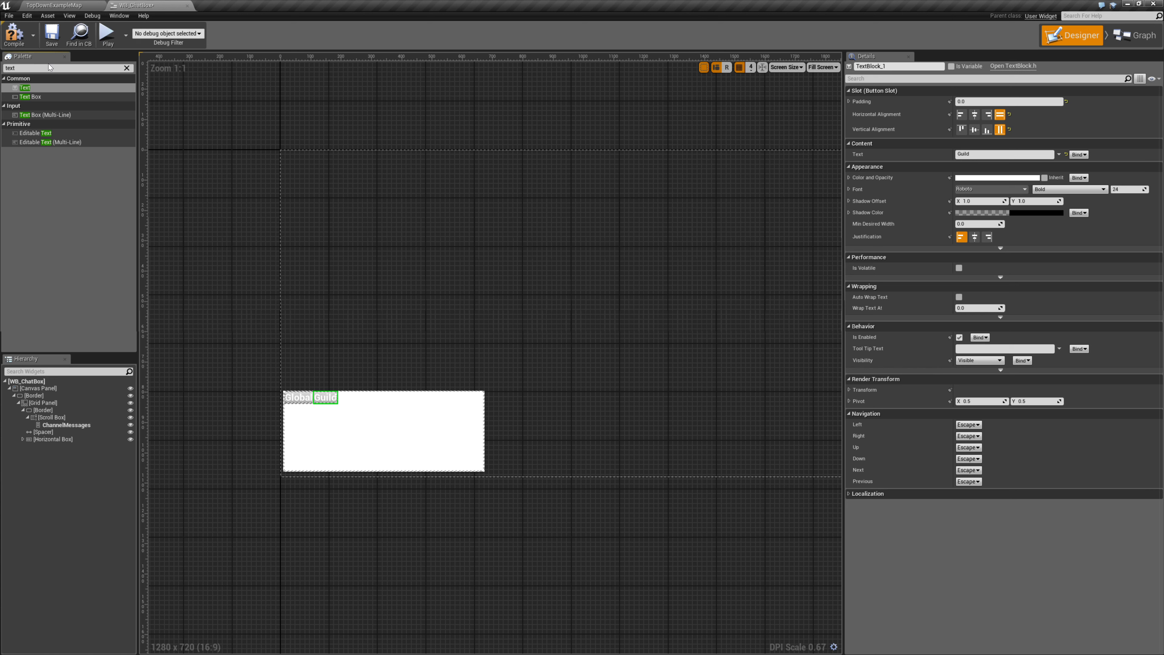
pyautogui.press('BackSpace')
pyautogui.press('BackSpace')
pyautogui.press('BackSpace')
pyautogui.press('BackSpace')
pyautogui.write('border')
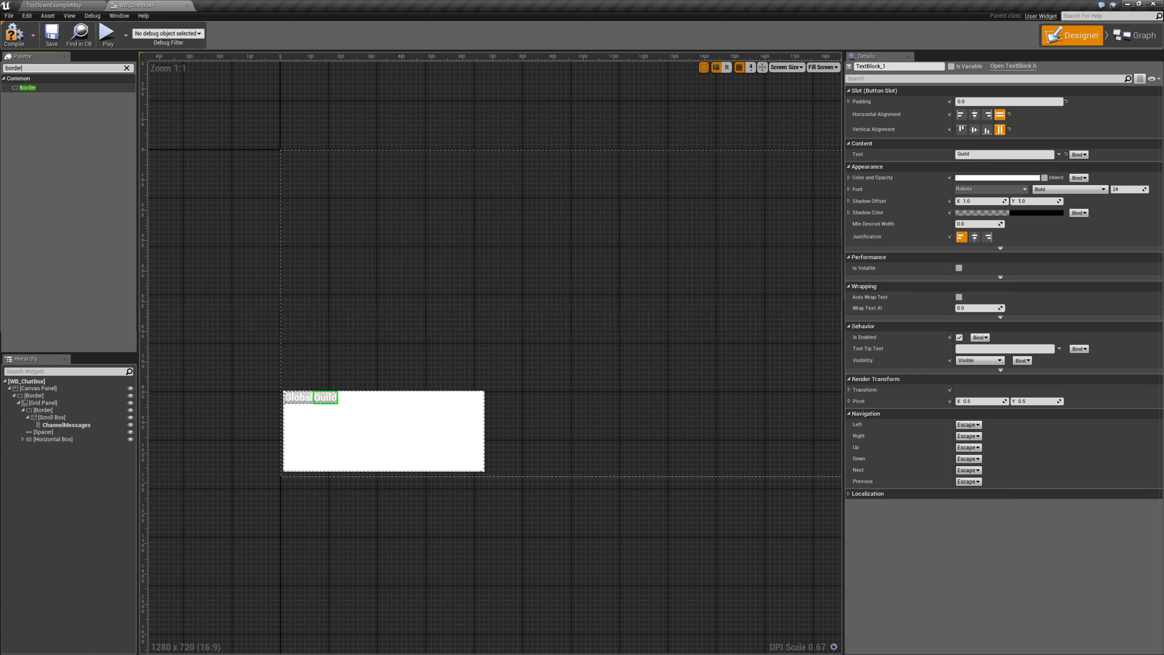
pyautogui.moveTo(28, 87); pyautogui.dragTo(15, 449)
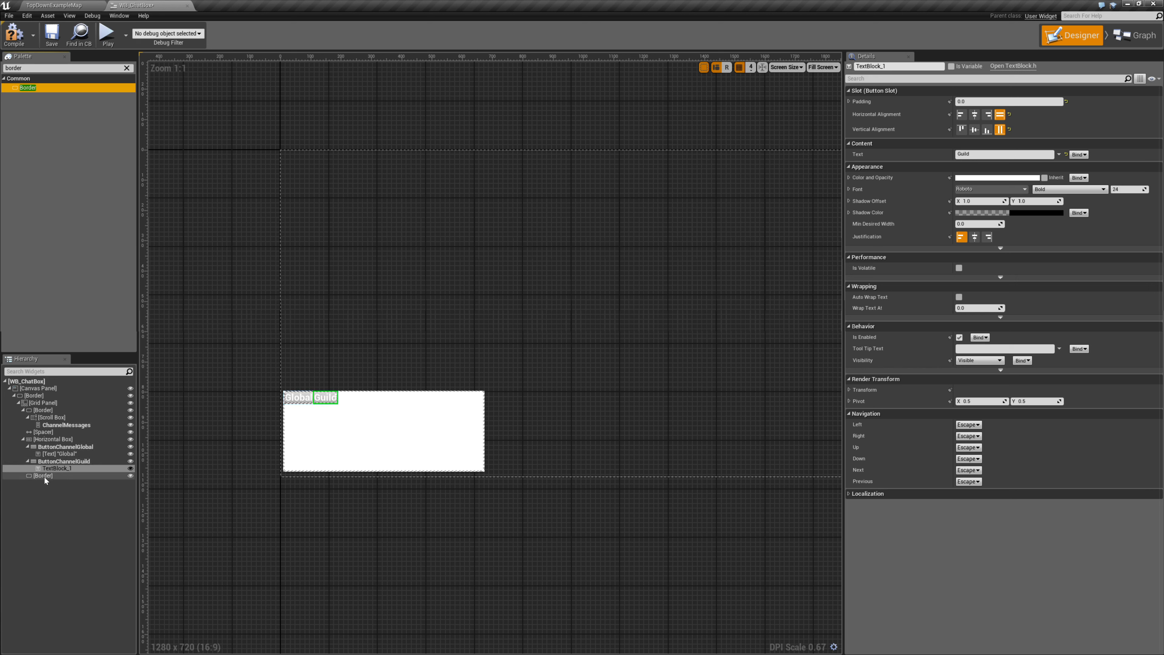
pyautogui.click(23, 439)
pyautogui.click(44, 446)
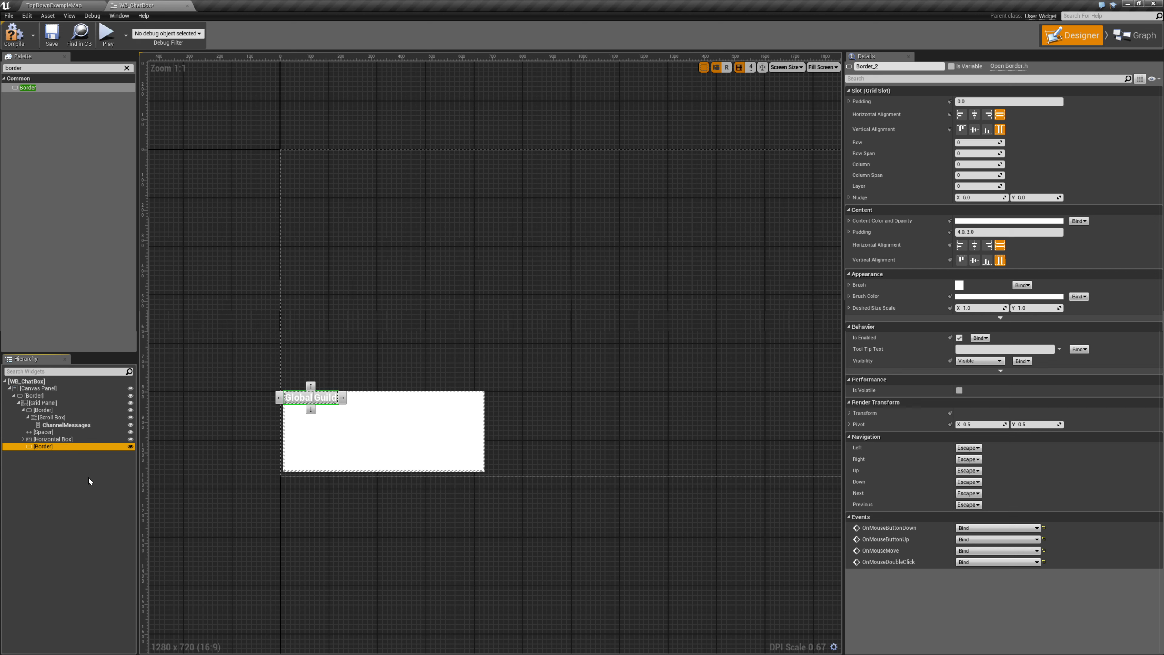
# - Find the Size Box widget and add it inside the new Border at the end of the Grid Panel
pyautogui.click(64, 68)
pyautogui.write('s')
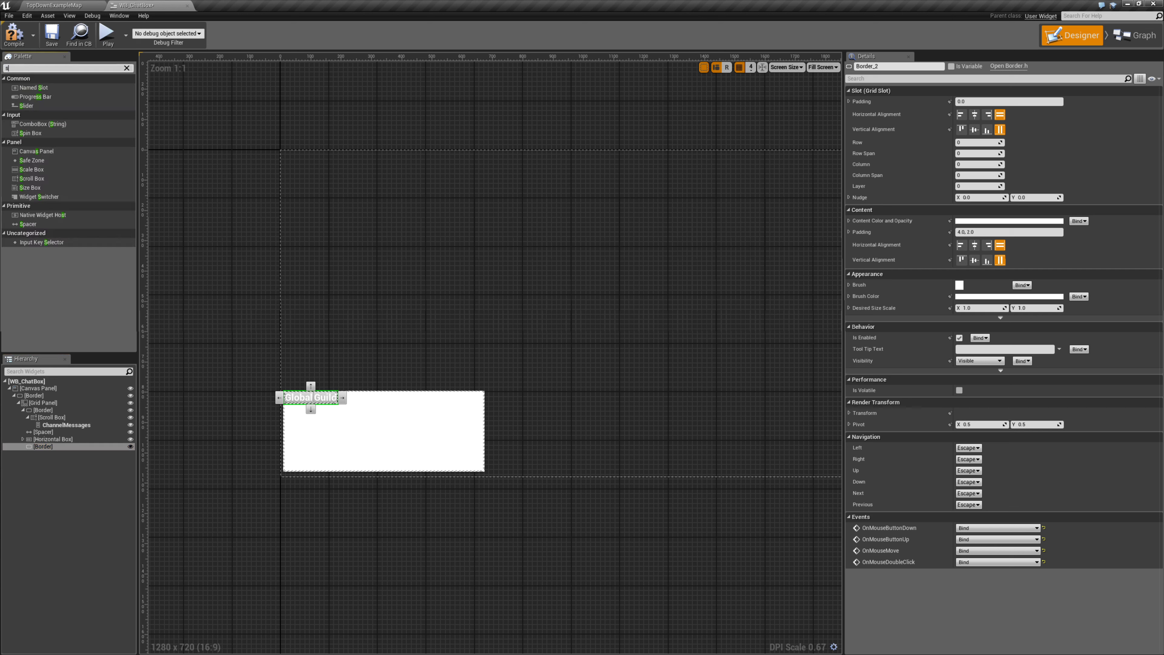
pyautogui.write('ize')
pyautogui.moveTo(30, 87); pyautogui.dragTo(45, 445)
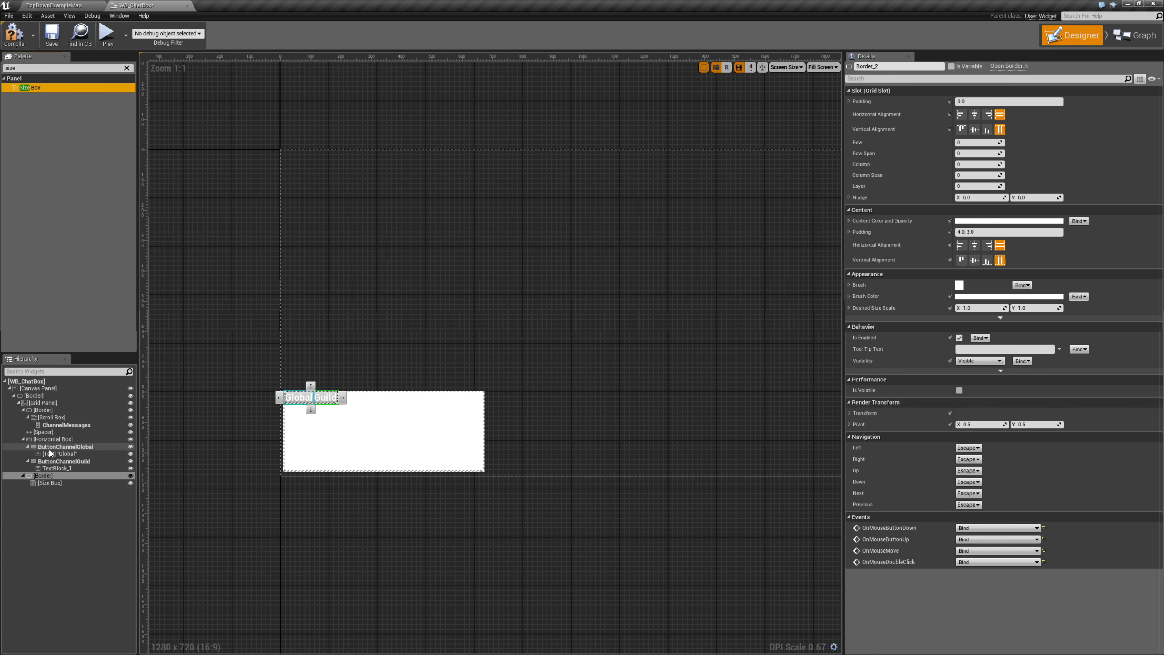
pyautogui.click(54, 486)
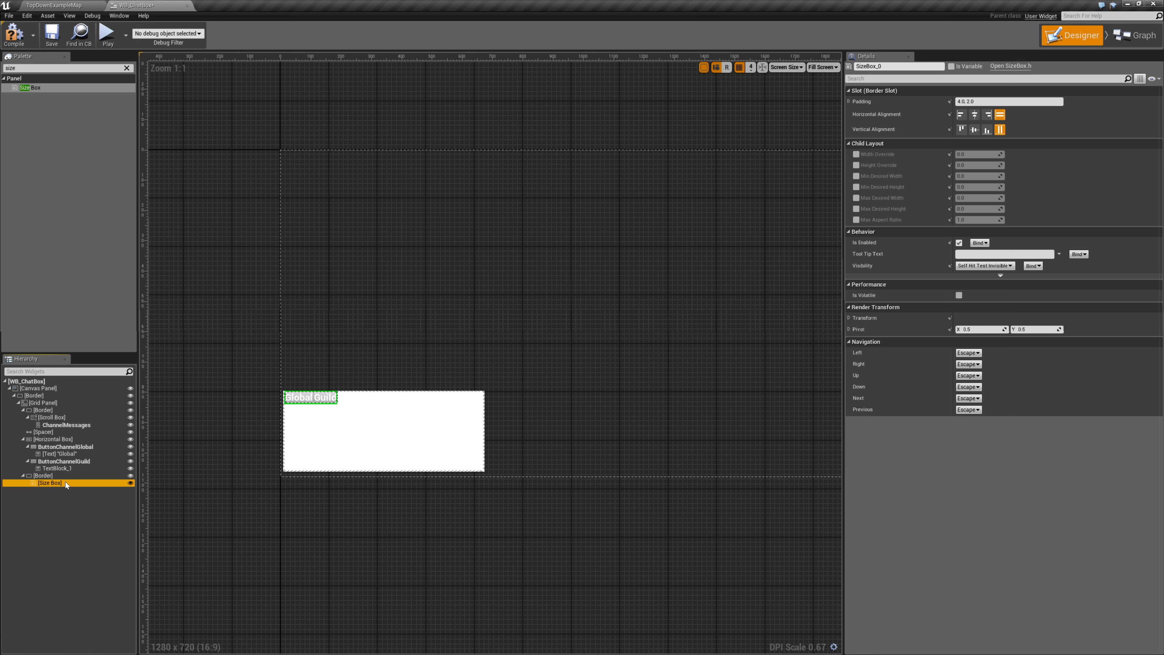
# - Find the Horizontal Box widget and add it inside the Size Box
pyautogui.click(45, 68)
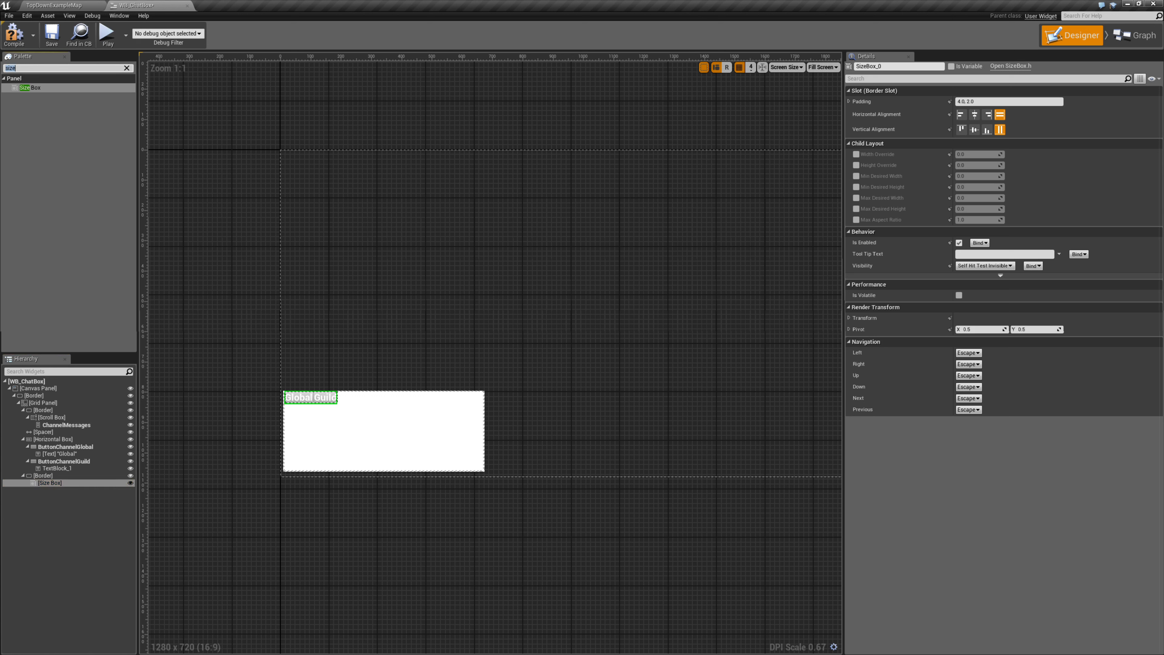
pyautogui.write('hori')
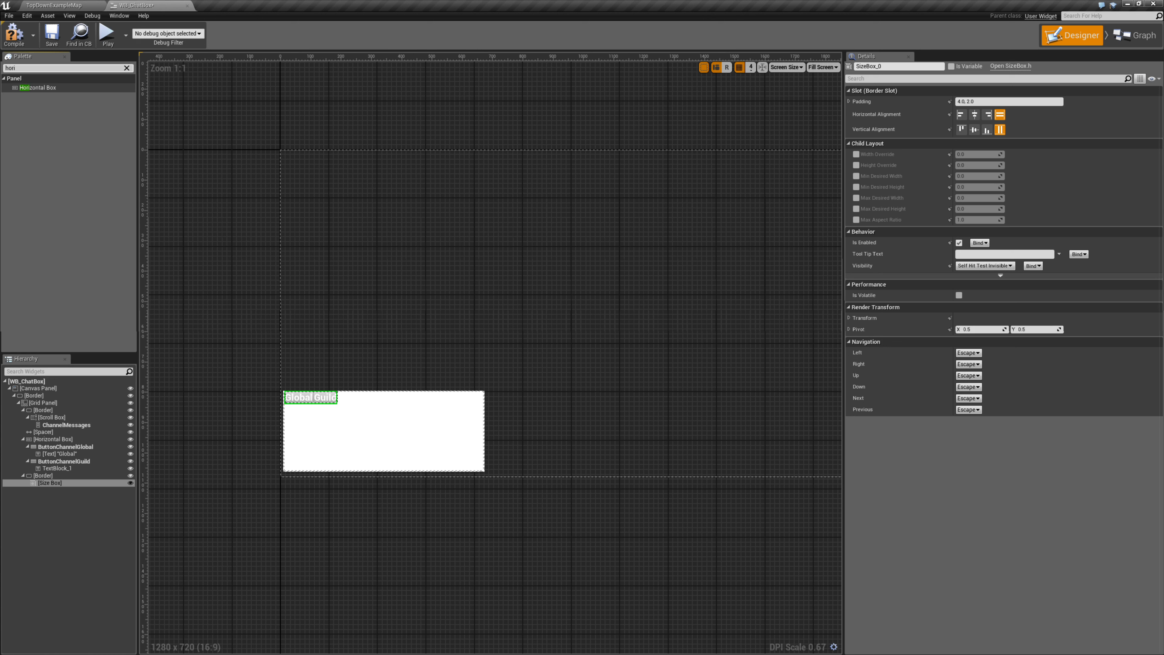
pyautogui.moveTo(60, 88); pyautogui.dragTo(54, 484)
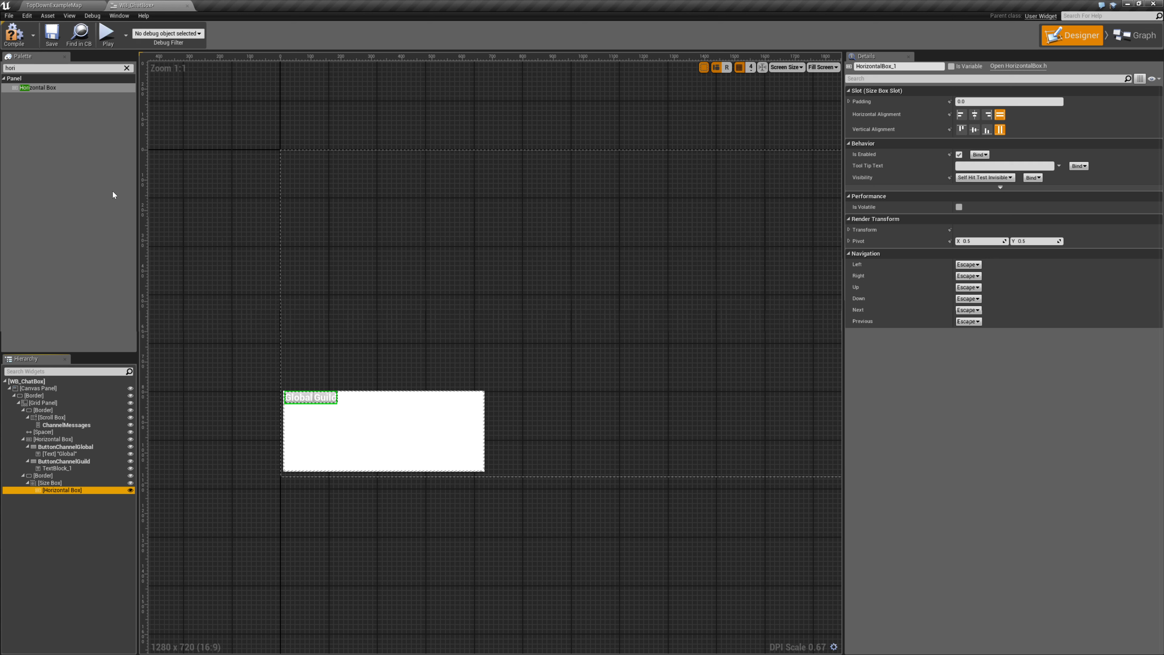
# - Find the Scroll Box widget and add it to the Horizontal Box inside the Size Box
pyautogui.click(64, 68)
pyautogui.write('scorl')
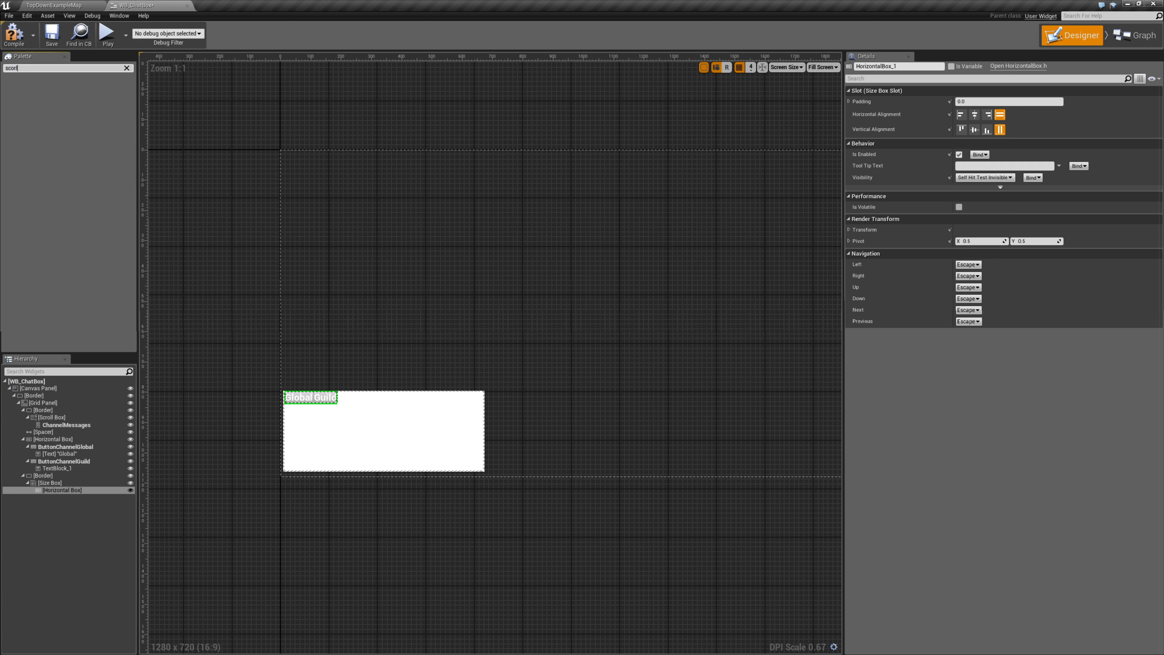
pyautogui.press('BackSpace')
pyautogui.press('BackSpace')
pyautogui.press('BackSpace')
pyautogui.press('BackSpace')
pyautogui.write('roll')
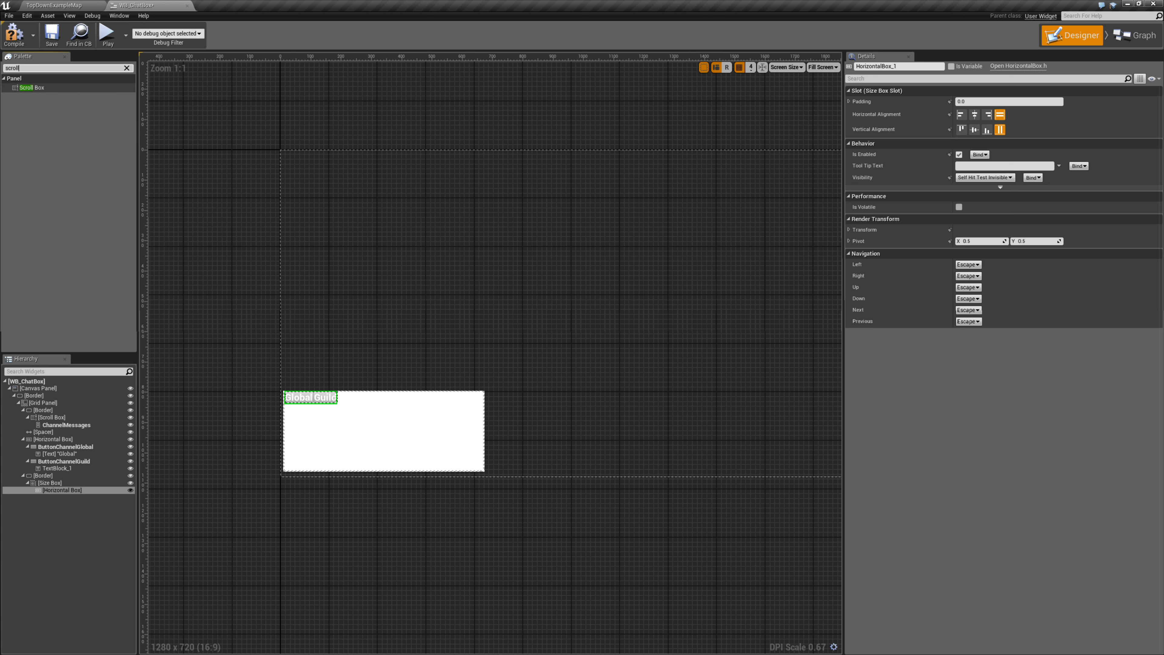
pyautogui.moveTo(32, 87); pyautogui.dragTo(67, 491)
pyautogui.click(70, 499)
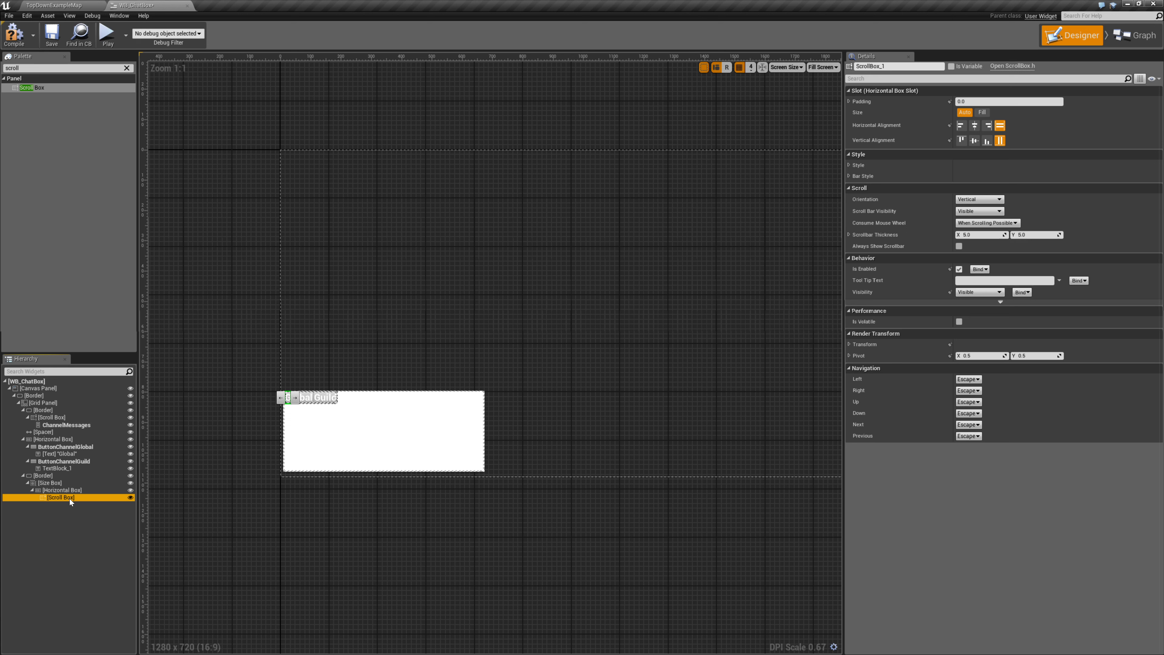
# - Add a Text Box (Multi-Line) inside the new Scroll Box and rename it TextMessageToSend
pyautogui.click(41, 68)
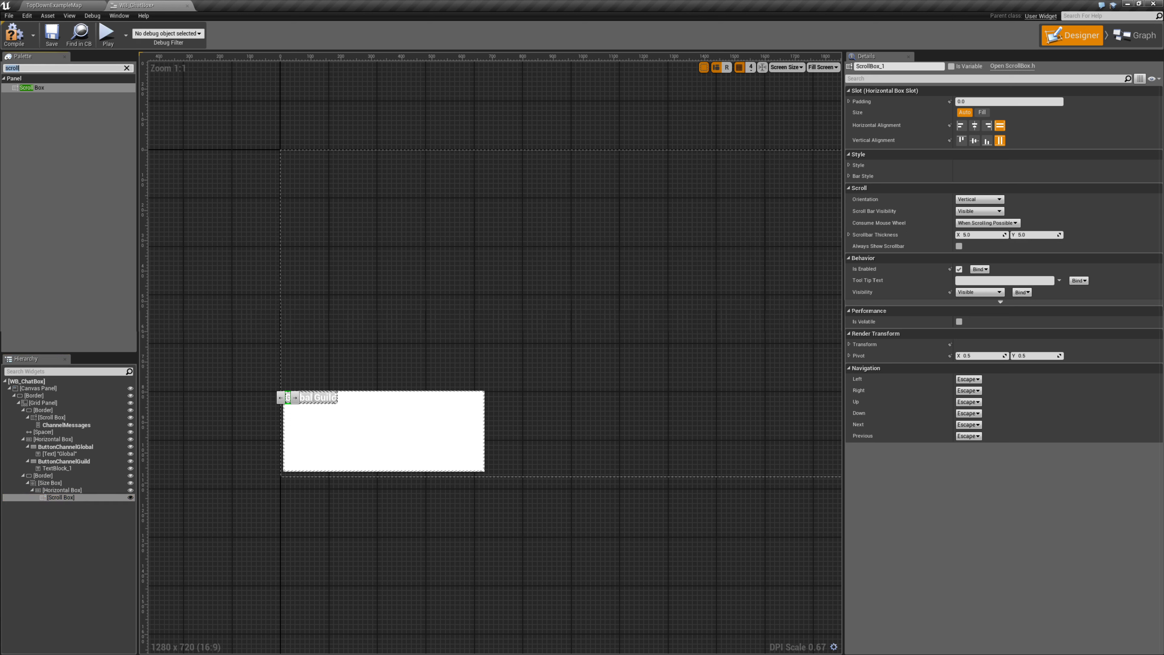
pyautogui.write('text')
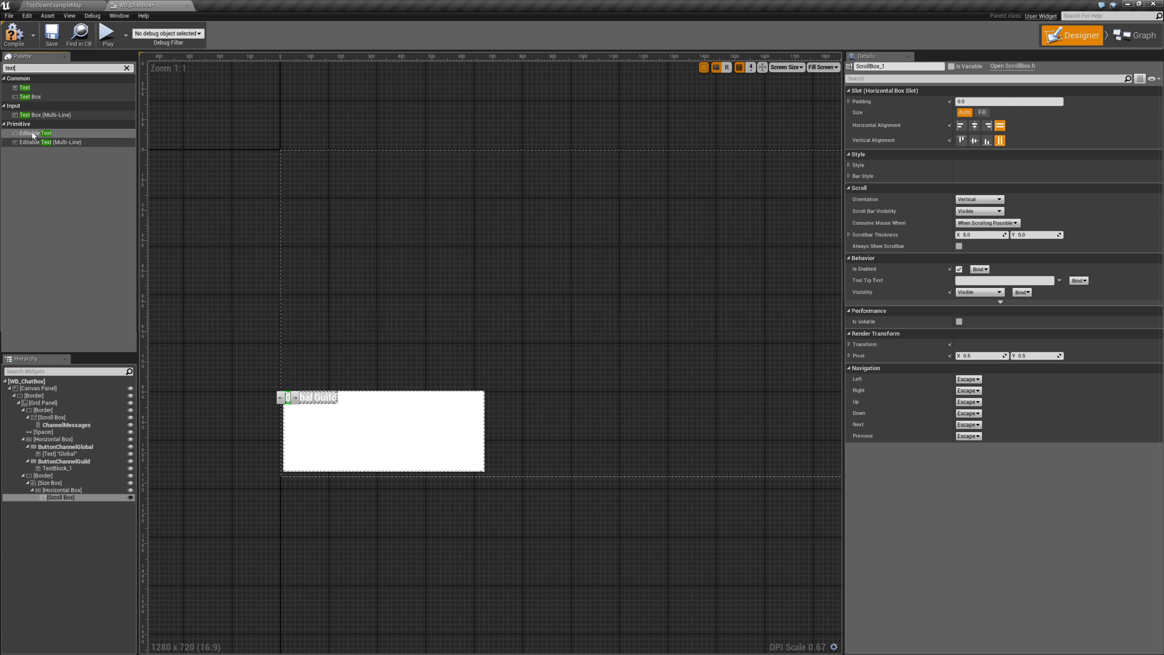
pyautogui.click(32, 117)
pyautogui.moveTo(32, 117); pyautogui.dragTo(65, 505)
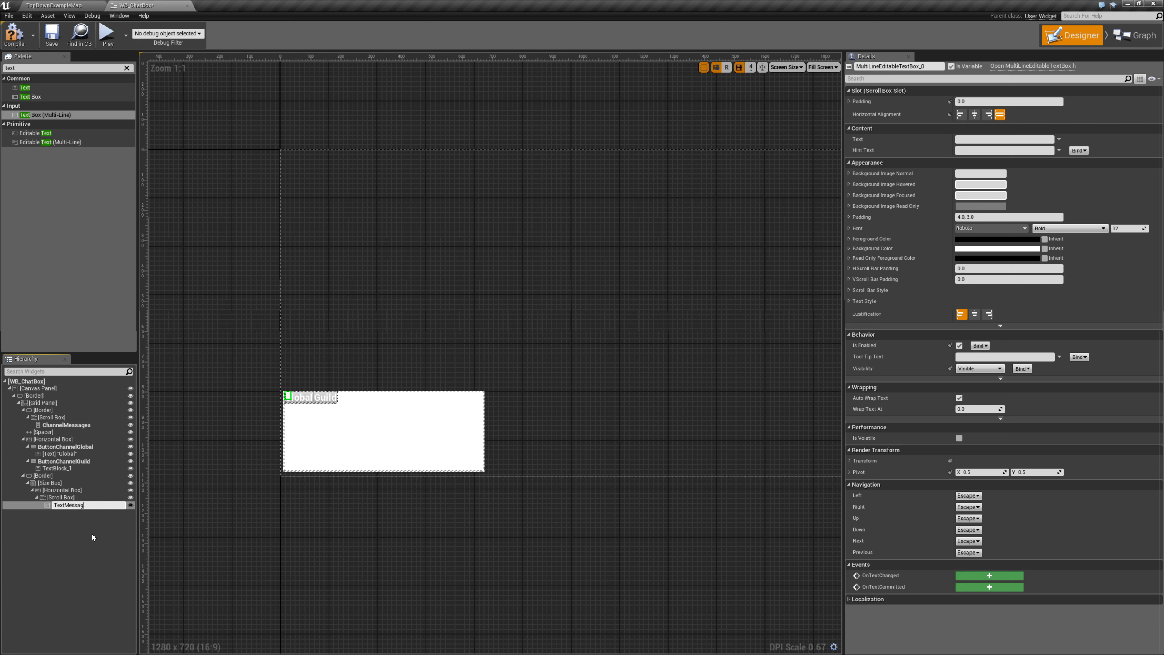
pyautogui.write('TextMessageToSend')
pyautogui.press('Return')
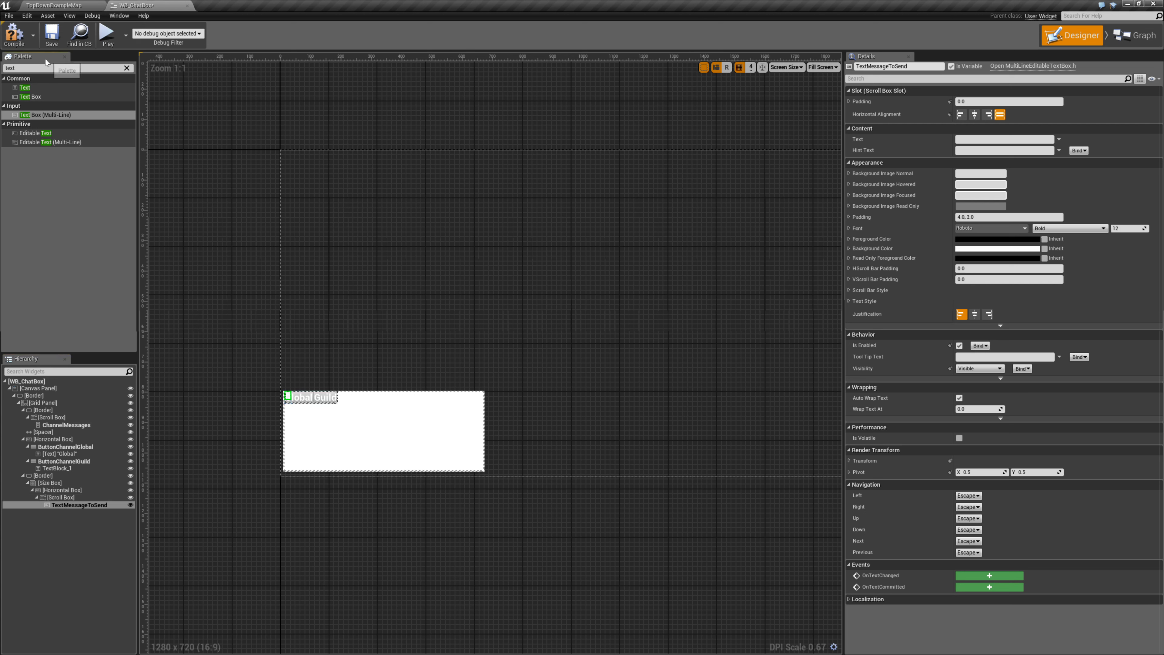
# - Add a Button to the Size Box's Horizontal Box, directly after the Scroll Box in the hierarchy
pyautogui.press('BackSpace')
pyautogui.press('BackSpace')
pyautogui.press('BackSpace')
pyautogui.press('BackSpace')
pyautogui.write('button')
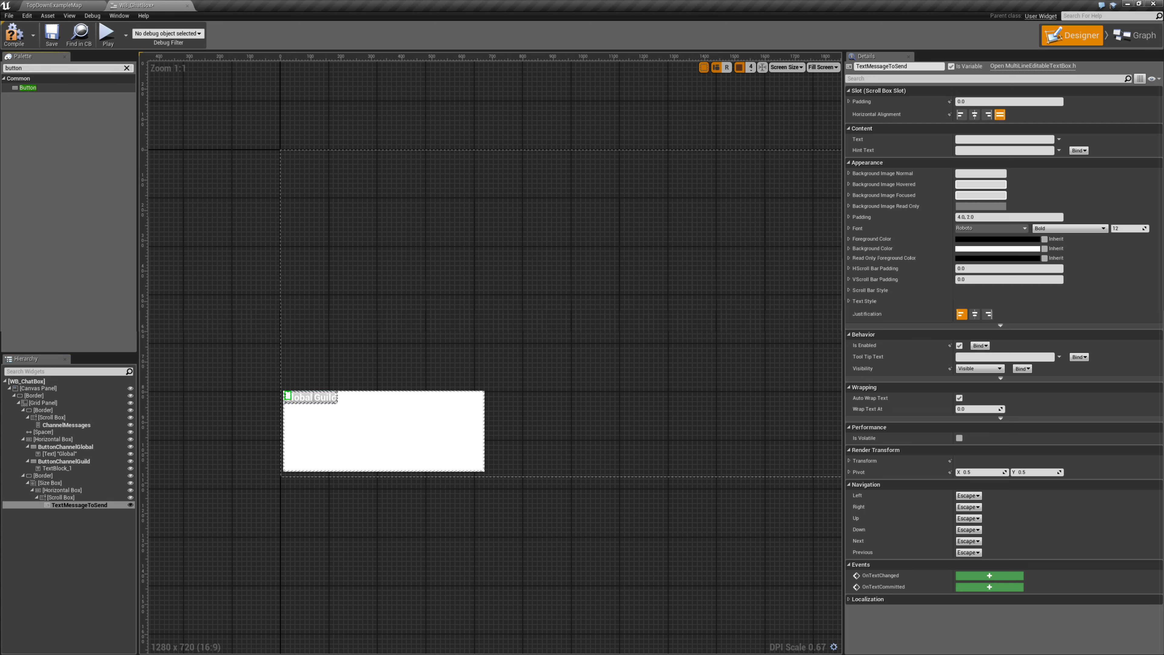
pyautogui.moveTo(29, 87); pyautogui.dragTo(69, 490)
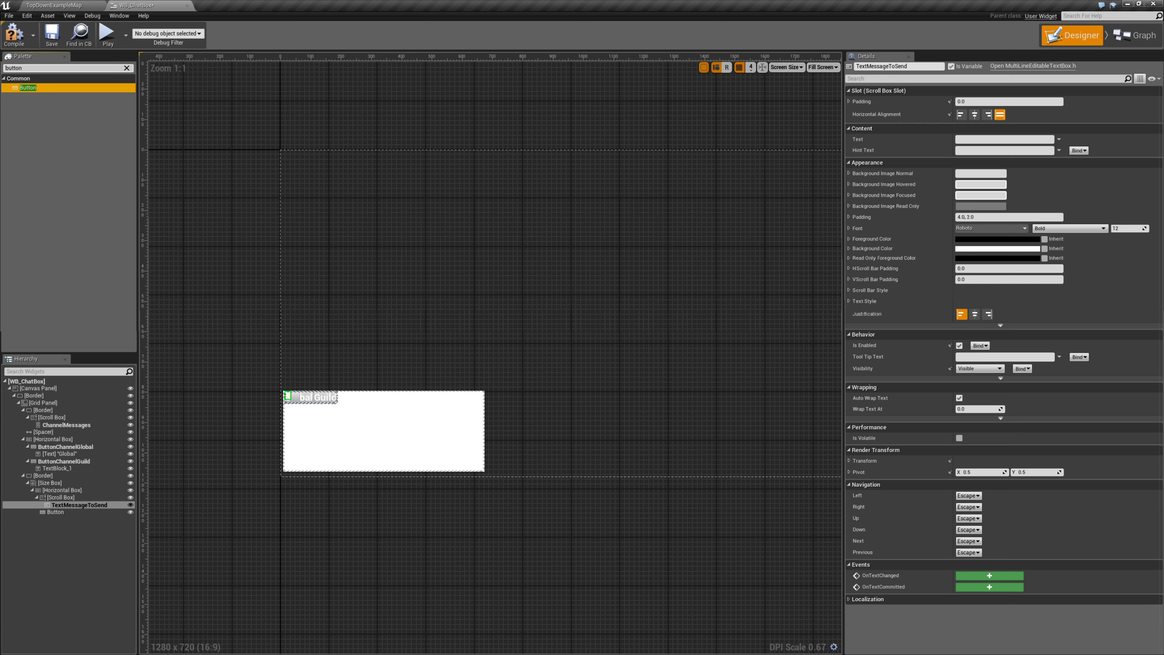
# - Add a Text widget inside the new Button in the hierarchy and set its text to Send
pyautogui.click(35, 68)
pyautogui.write('text')
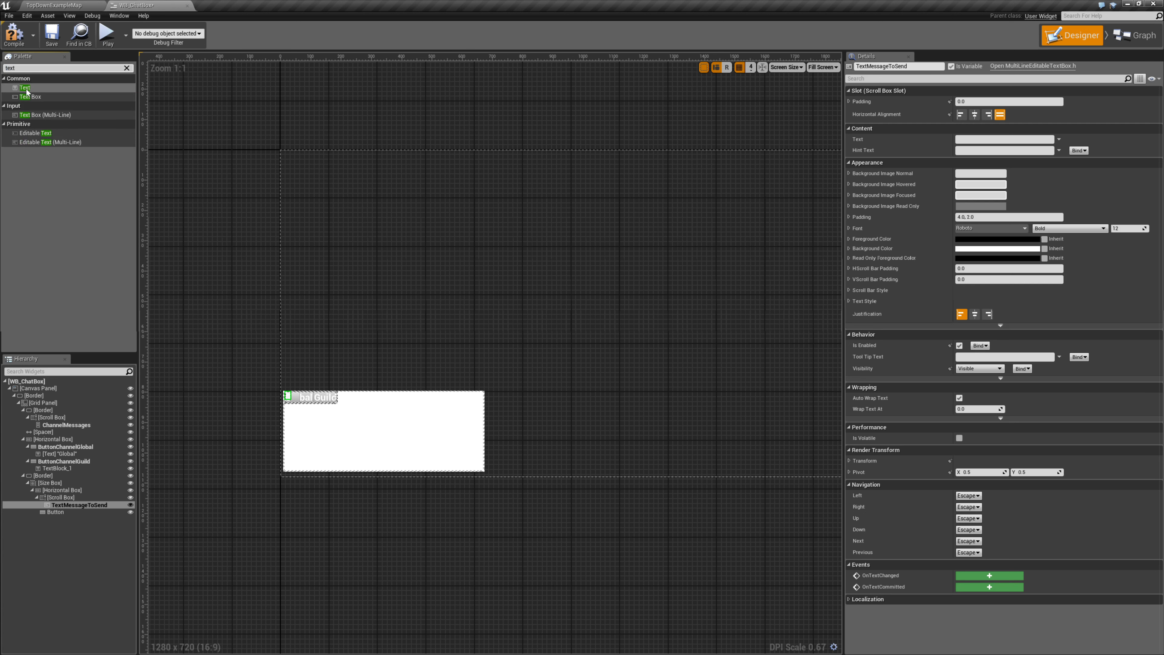
pyautogui.moveTo(26, 92); pyautogui.dragTo(66, 512)
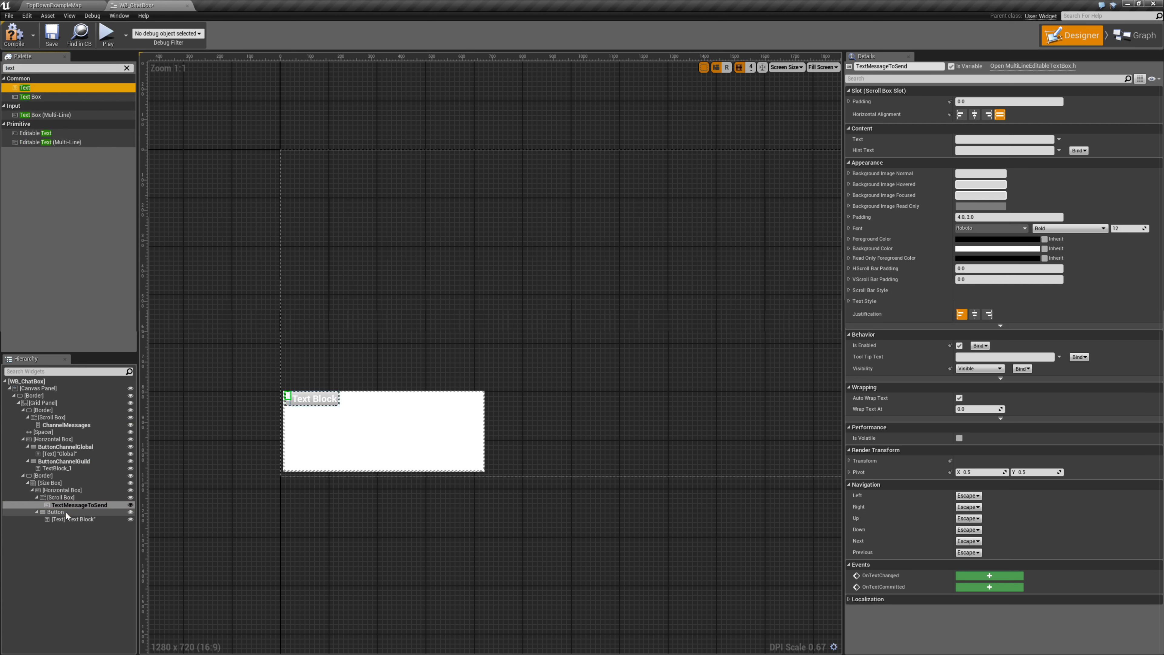
pyautogui.click(992, 154)
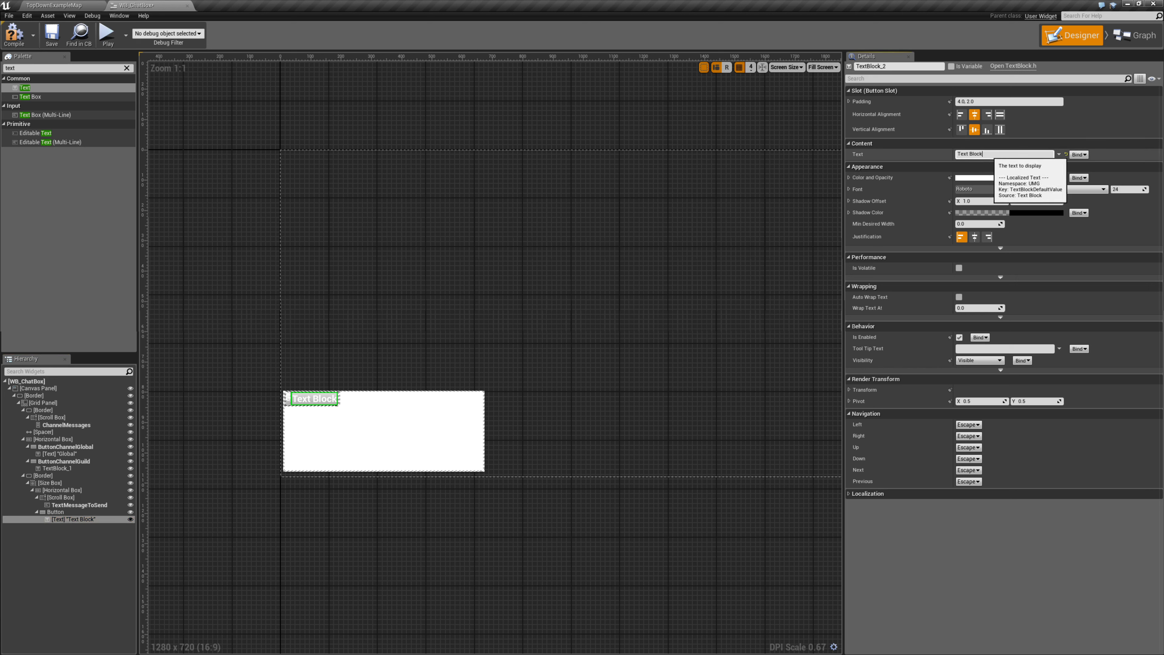
pyautogui.write('Send')
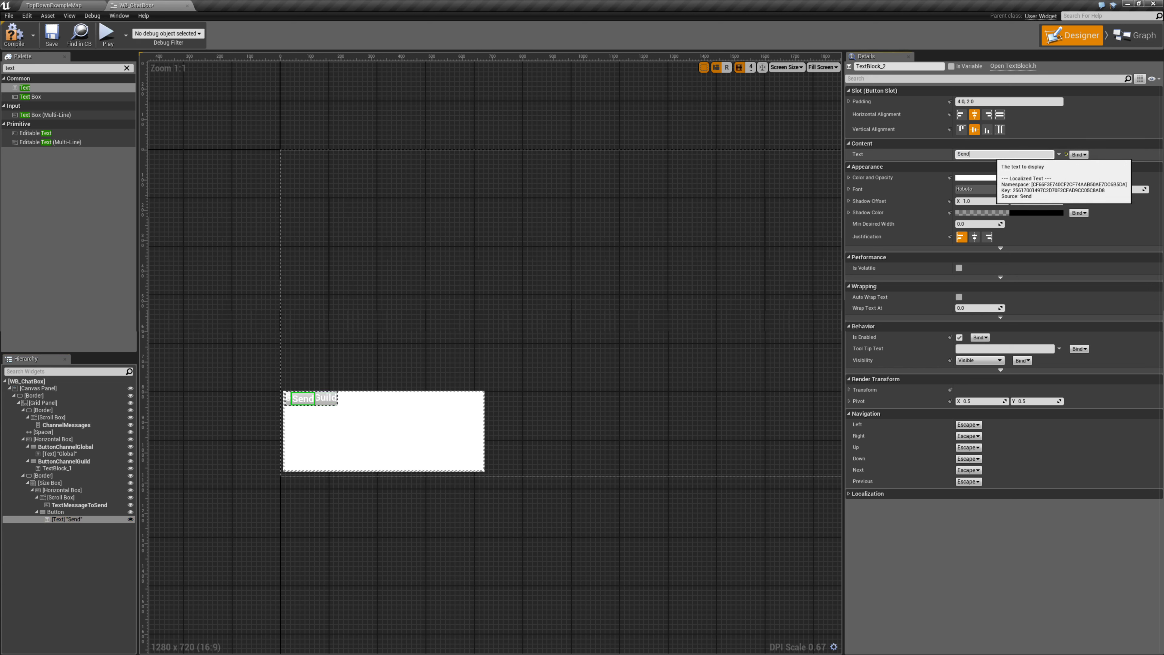
# - Rename the Button containing the Send text to ButtonSendMessage
pyautogui.click(59, 513)
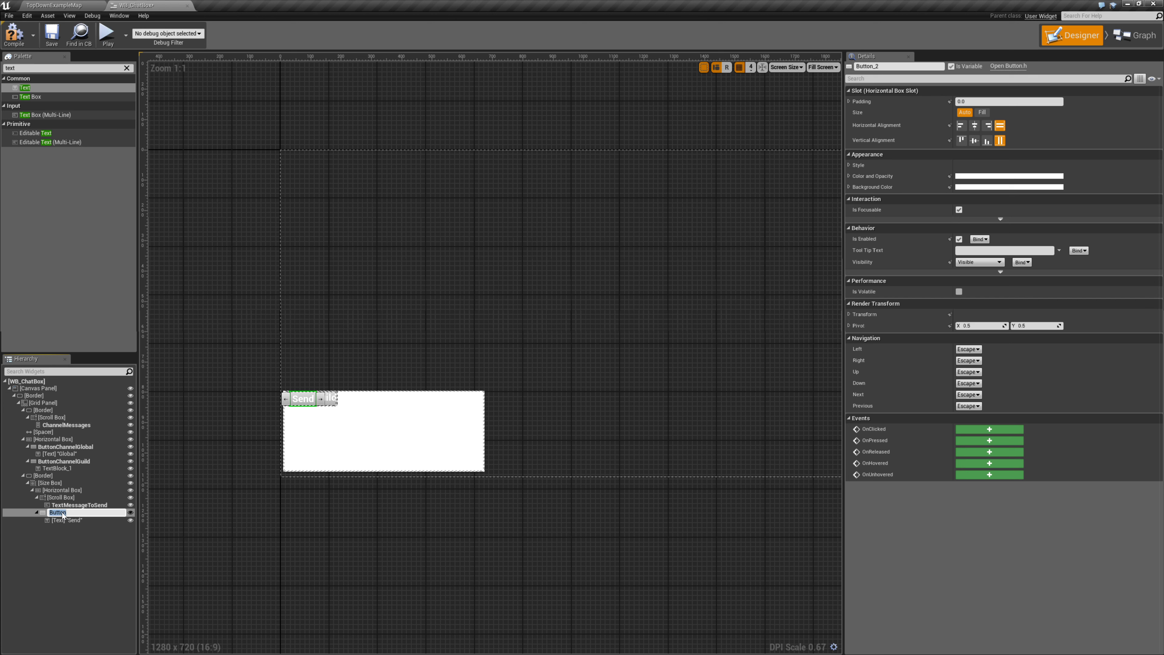
pyautogui.write('ButtonSendMessage')
pyautogui.press('Return')
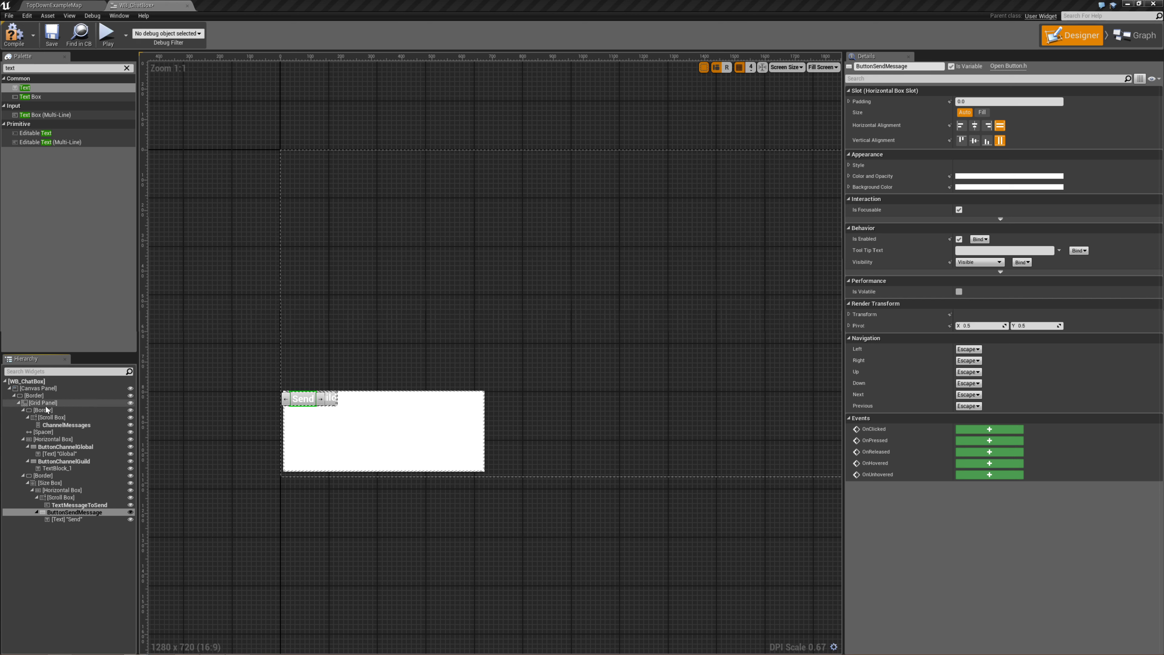
# - Add one Column Fill element to the Grid Panel's fill rules and set it to 1
pyautogui.click(46, 404)
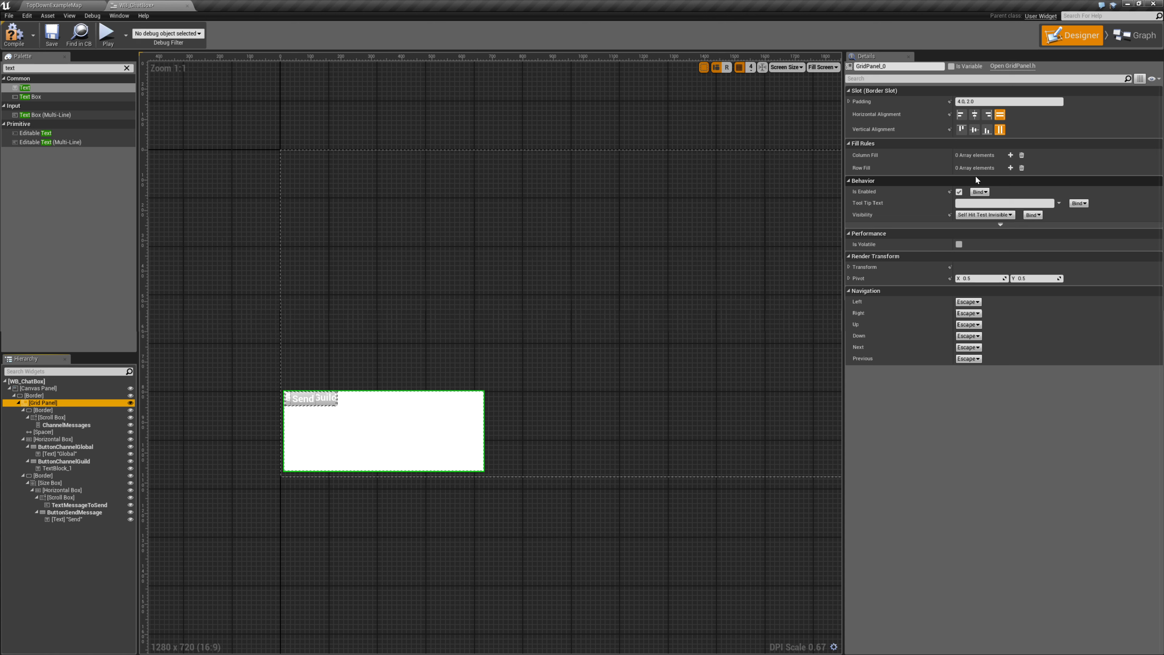
pyautogui.click(1011, 156)
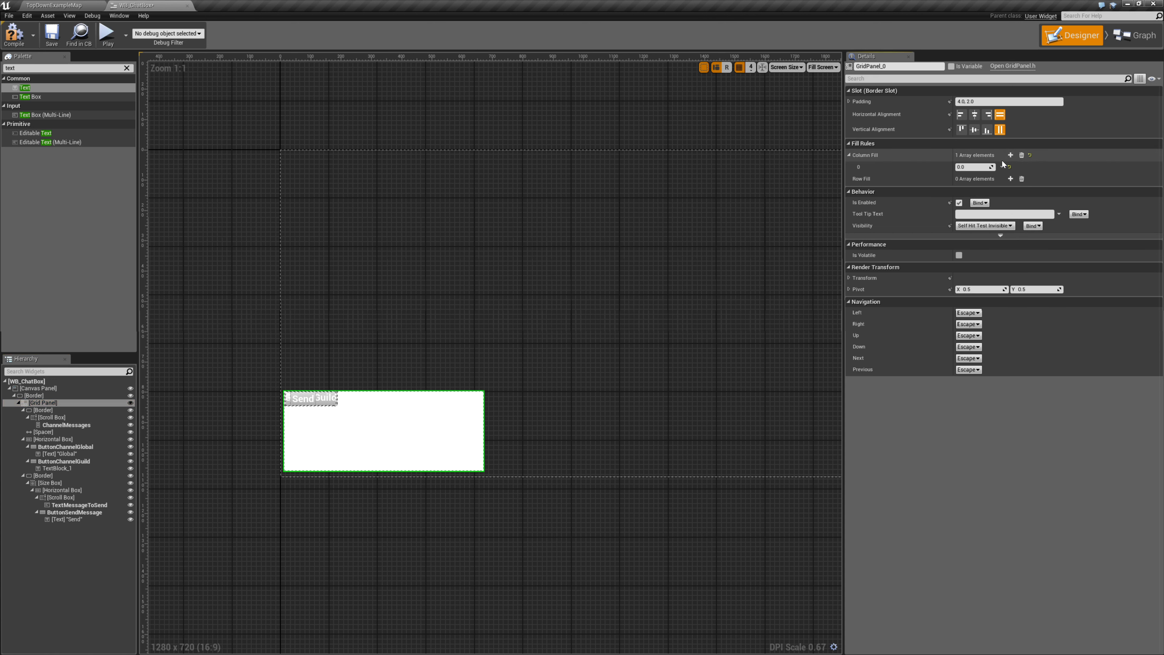
pyautogui.click(969, 167)
pyautogui.write('1')
pyautogui.press('Return')
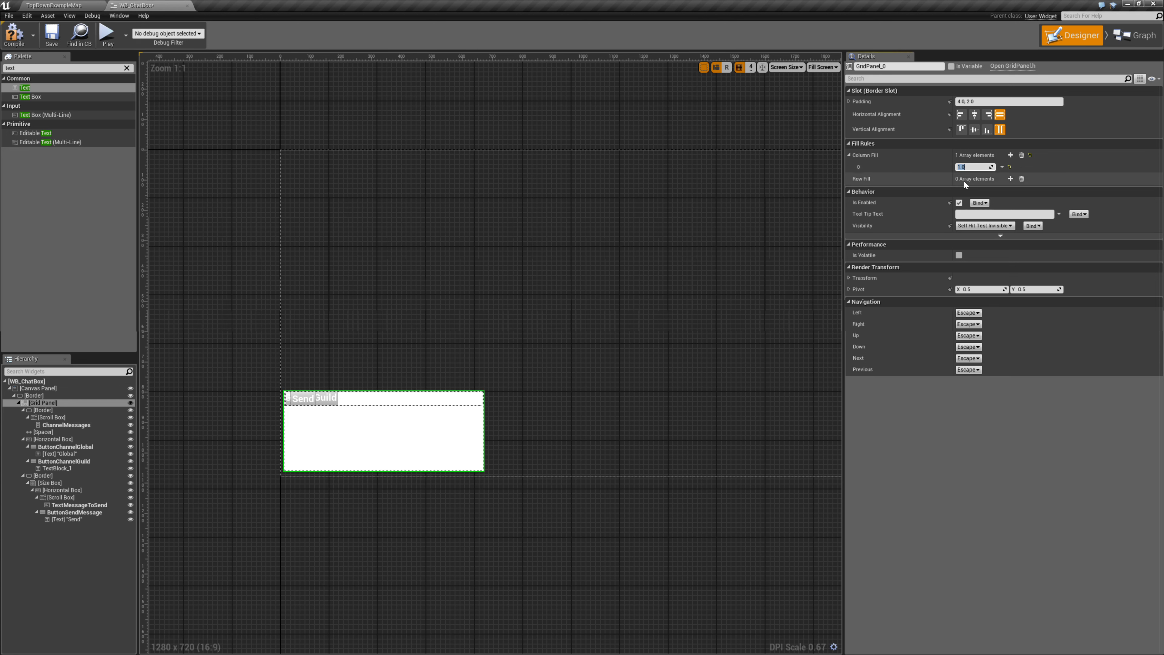
# - Add four Row Fill elements to the Grid Panel and set the first one, index 0, to 1
pyautogui.click(1011, 178)
pyautogui.click(1010, 179)
pyautogui.click(1011, 178)
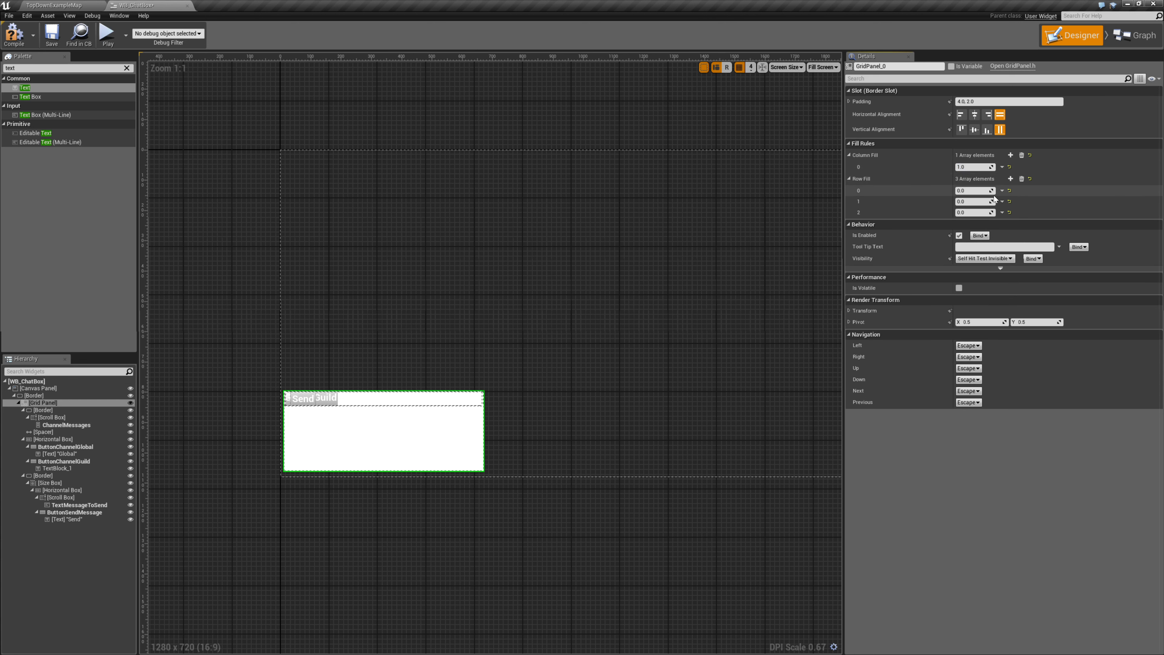
pyautogui.click(1011, 178)
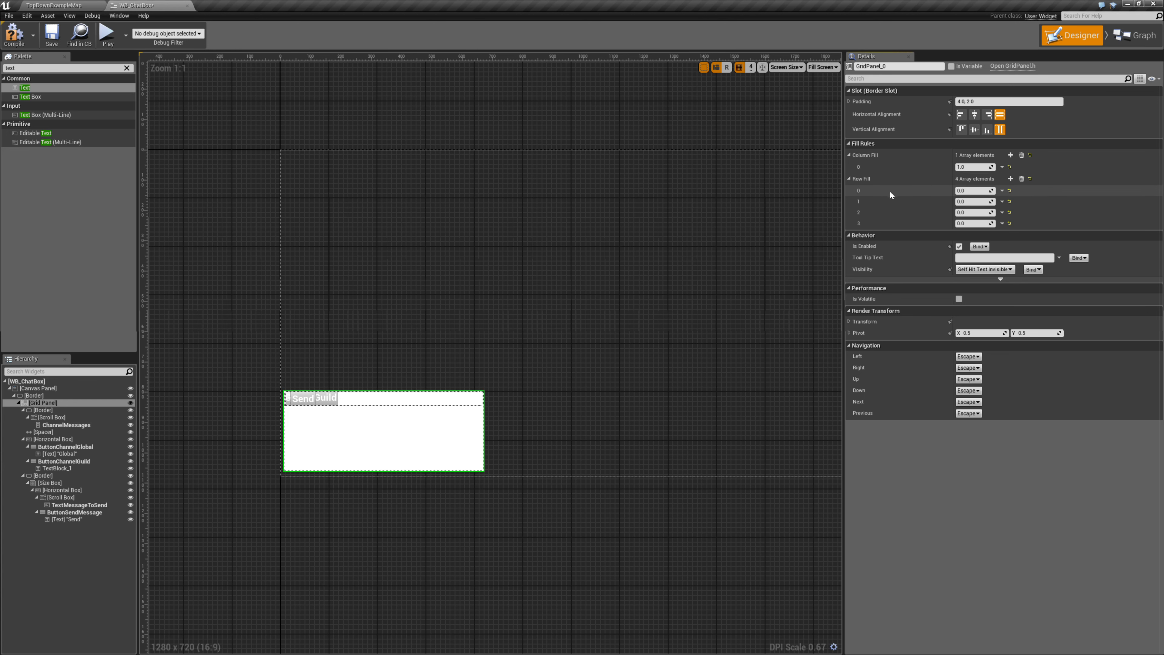
pyautogui.click(967, 190)
pyautogui.write('1')
pyautogui.press('Return')
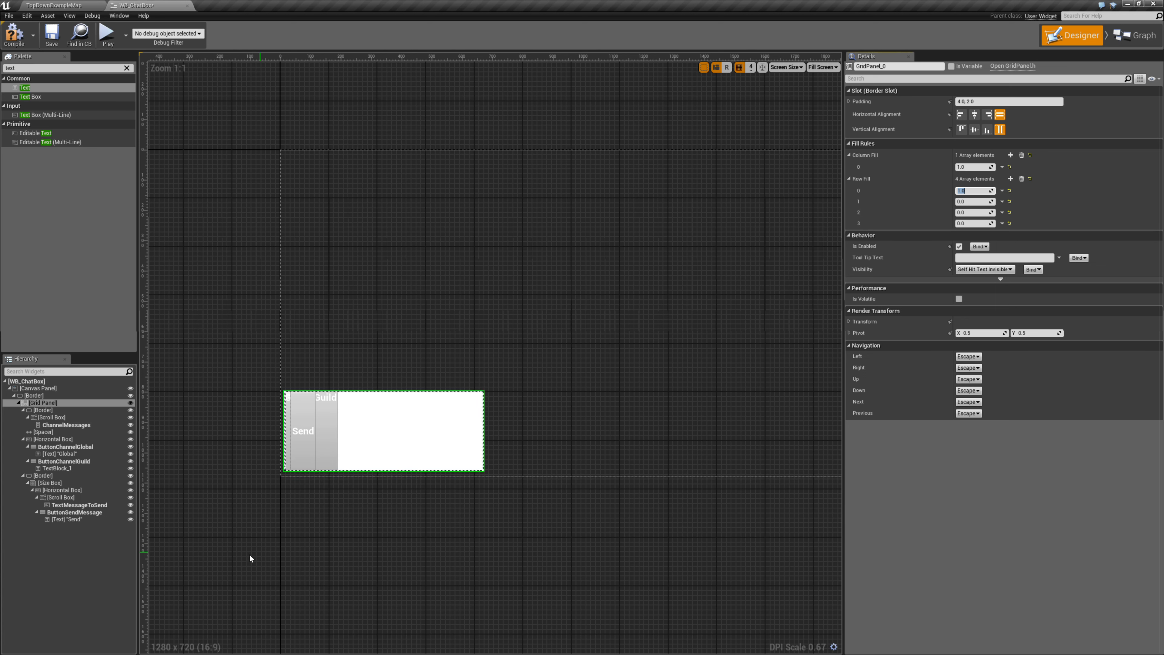
# - Collapse the two Borders and the Horizontal Box directly under the Grid Panel in the hierarchy
pyautogui.click(50, 411)
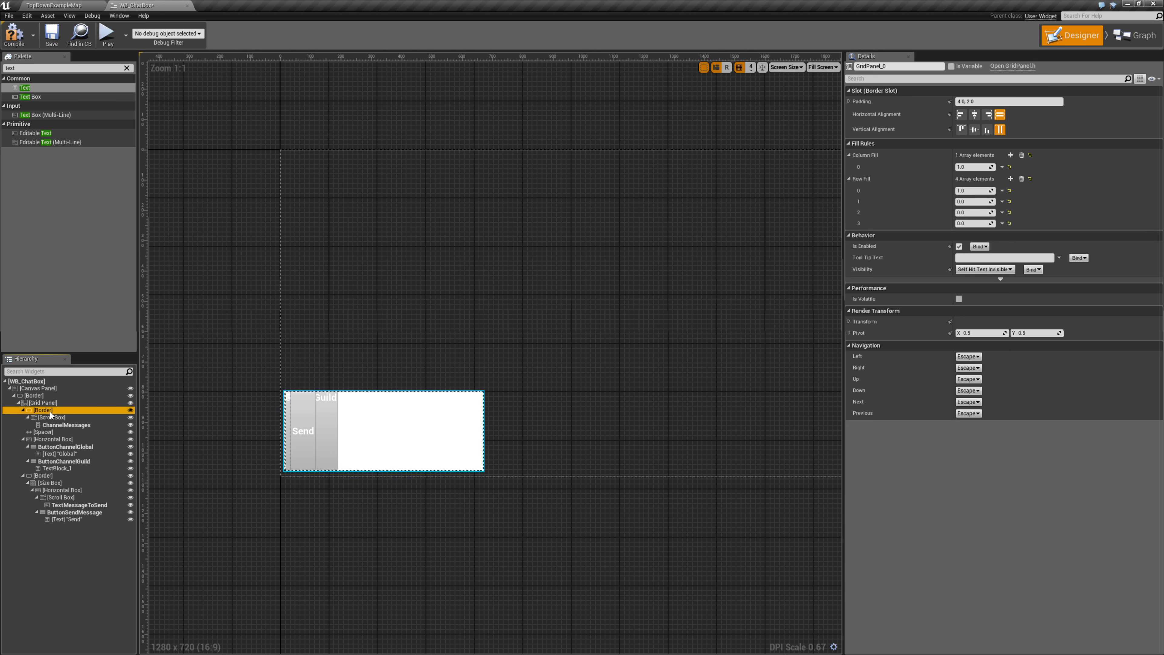
pyautogui.click(50, 418)
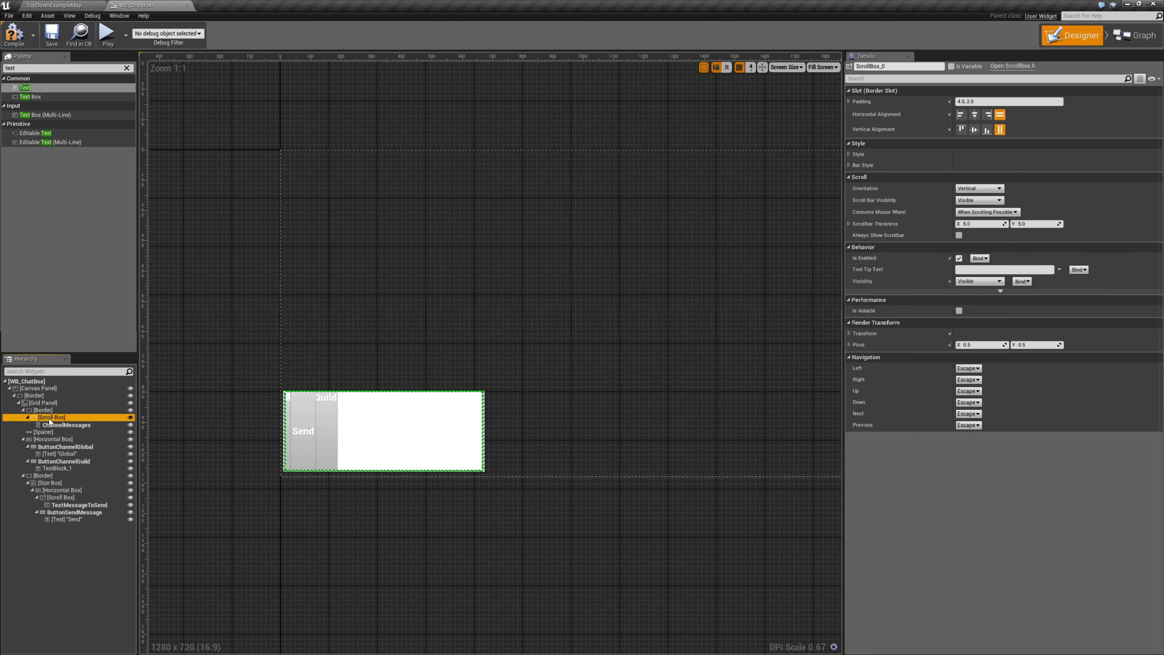
pyautogui.click(27, 418)
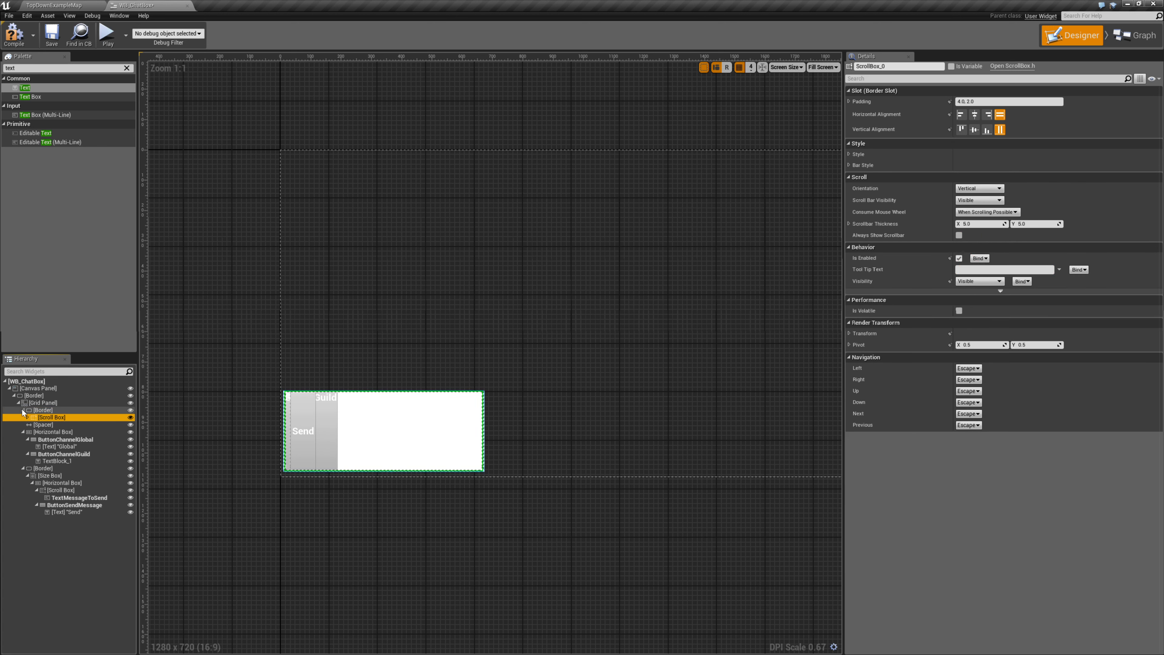
pyautogui.click(23, 410)
pyautogui.click(27, 425)
pyautogui.click(24, 425)
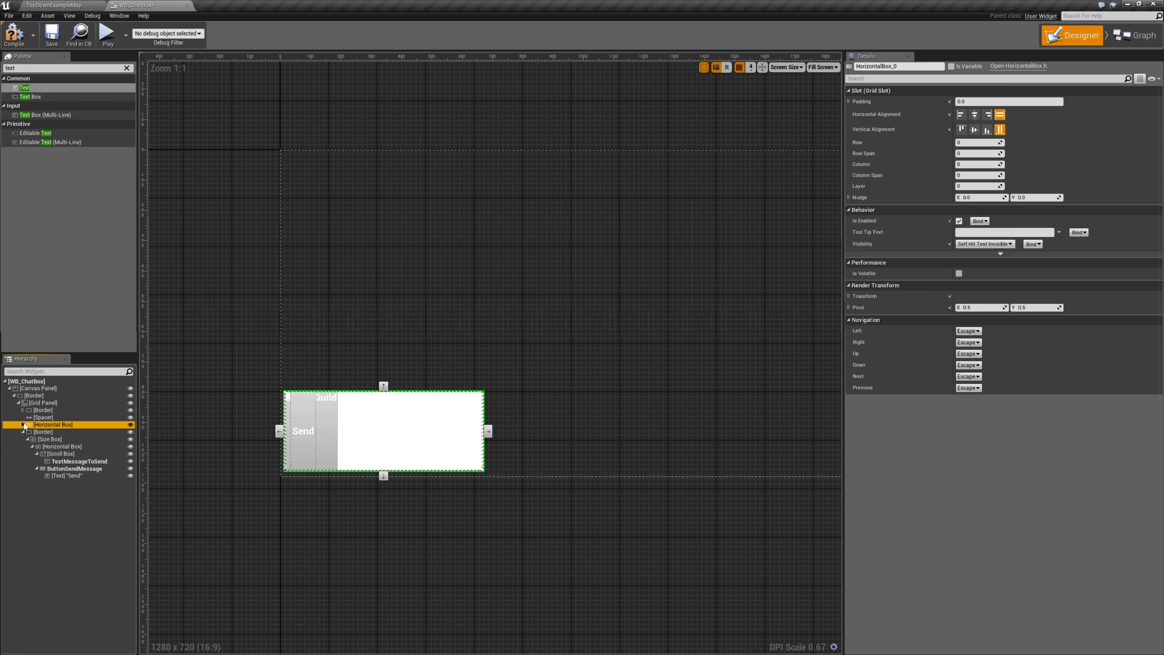
pyautogui.click(23, 432)
pyautogui.click(48, 432)
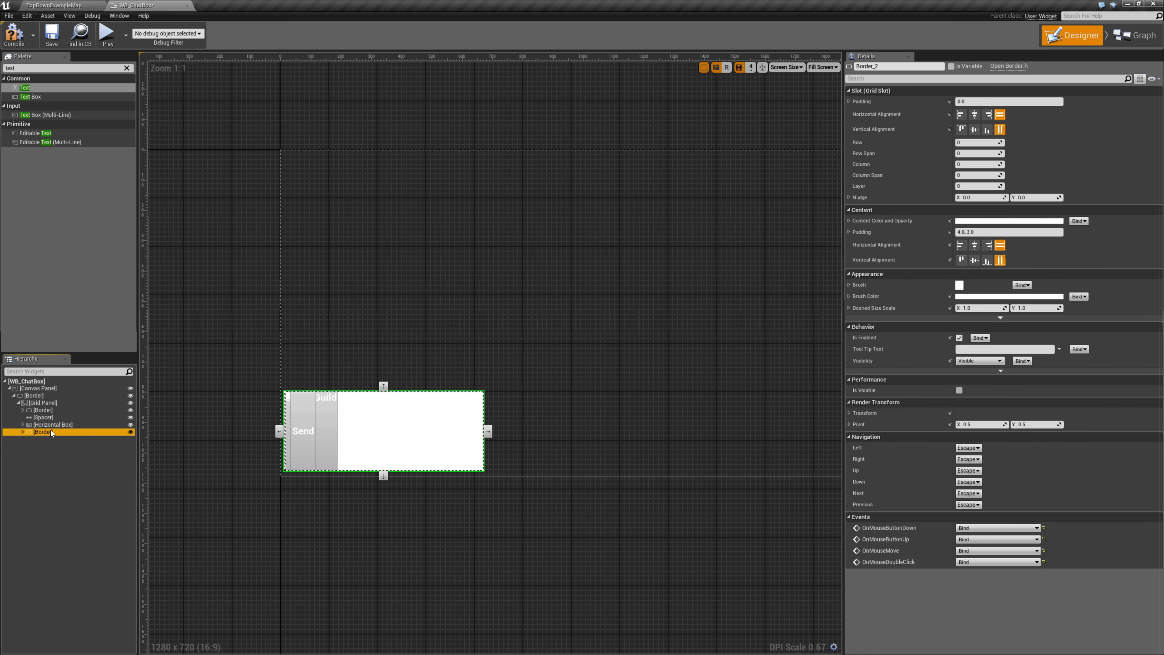
pyautogui.click(46, 411)
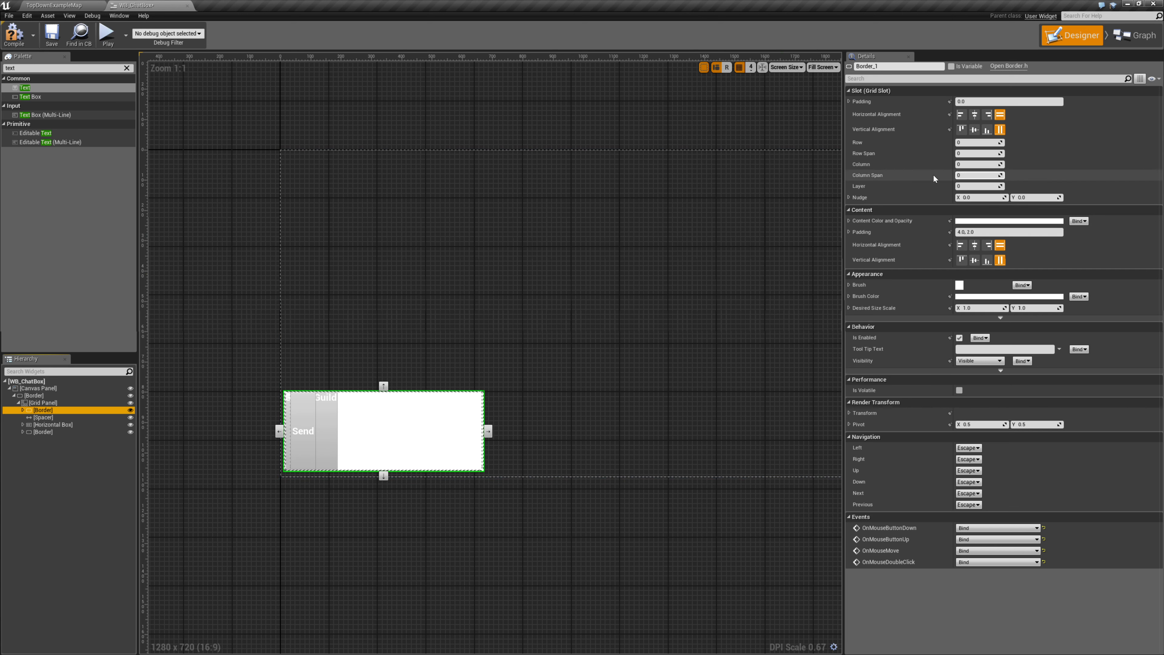
pyautogui.click(43, 403)
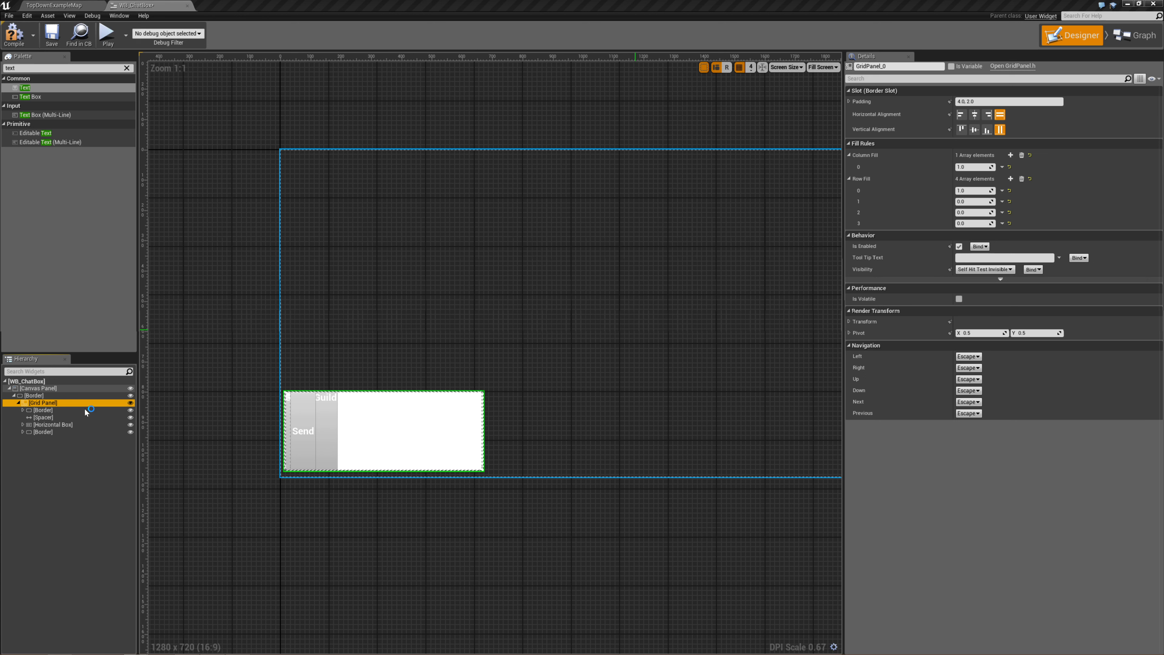
pyautogui.click(45, 412)
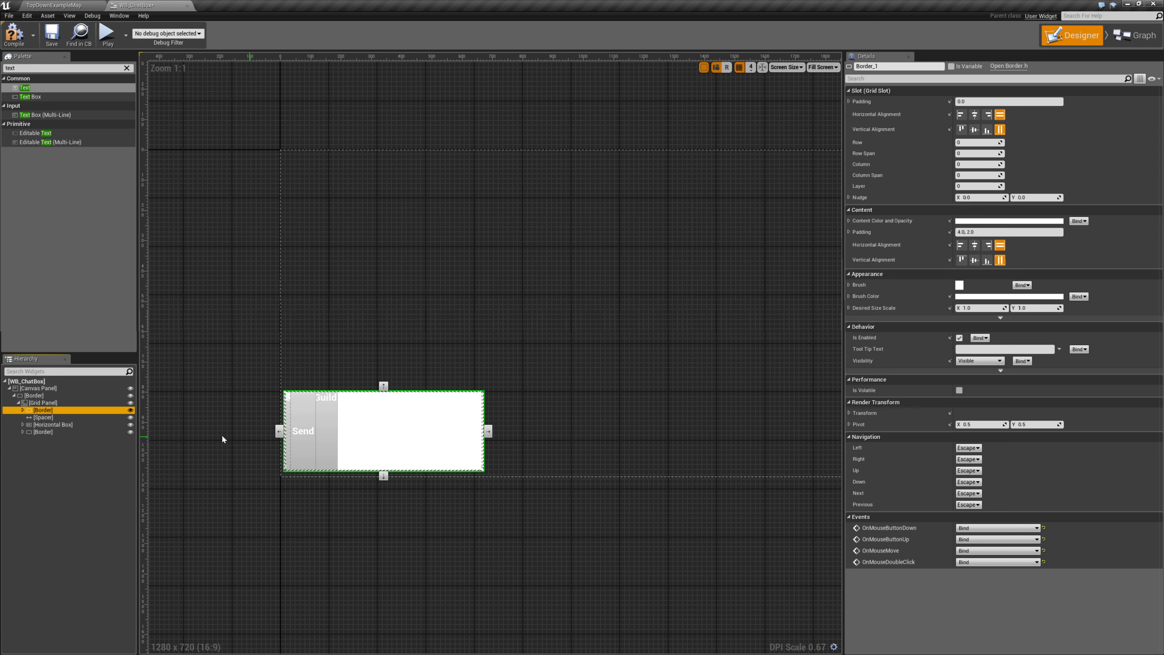
# - Place the Spacer in row 1 of the Grid Panel
pyautogui.click(56, 418)
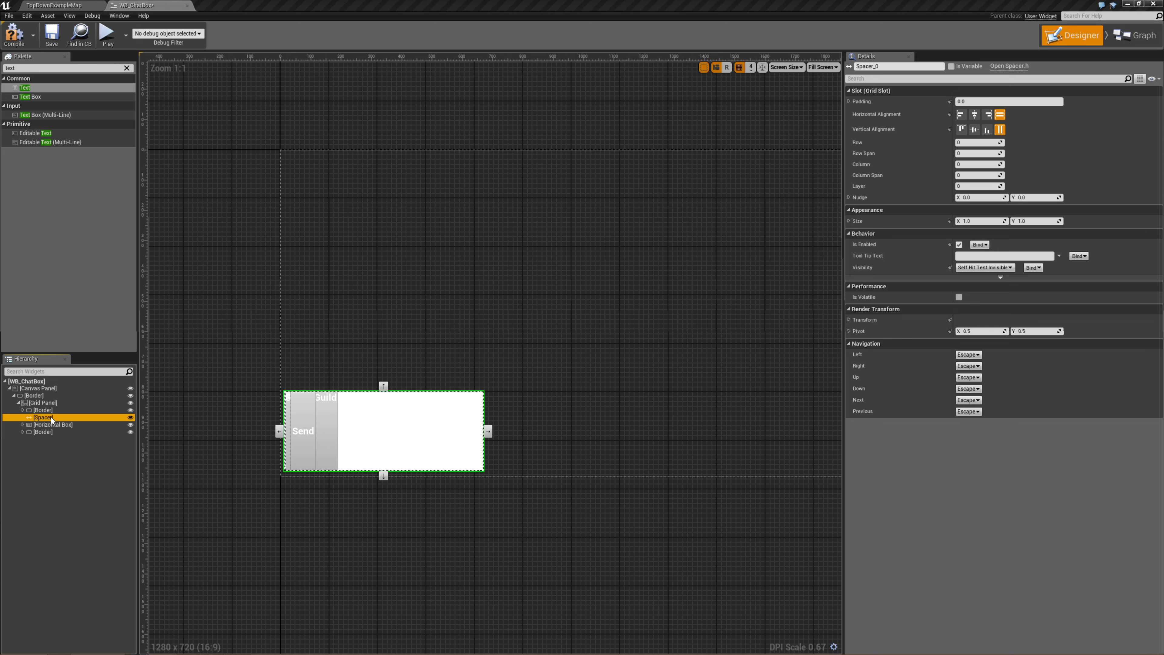
pyautogui.click(972, 142)
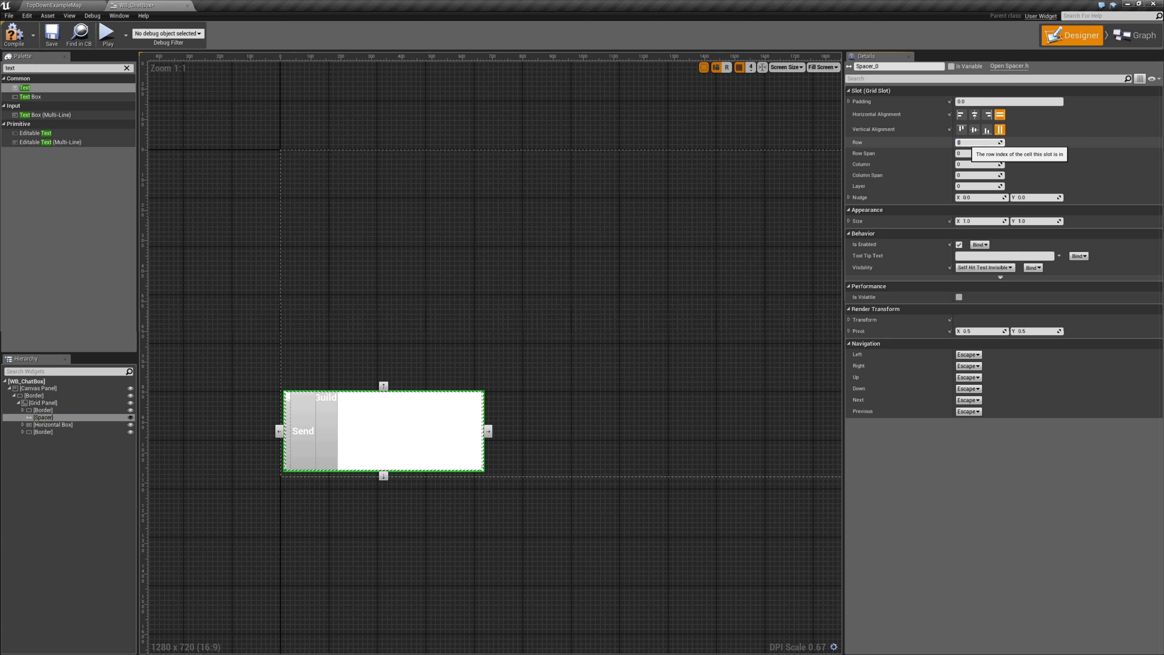
pyautogui.write('1')
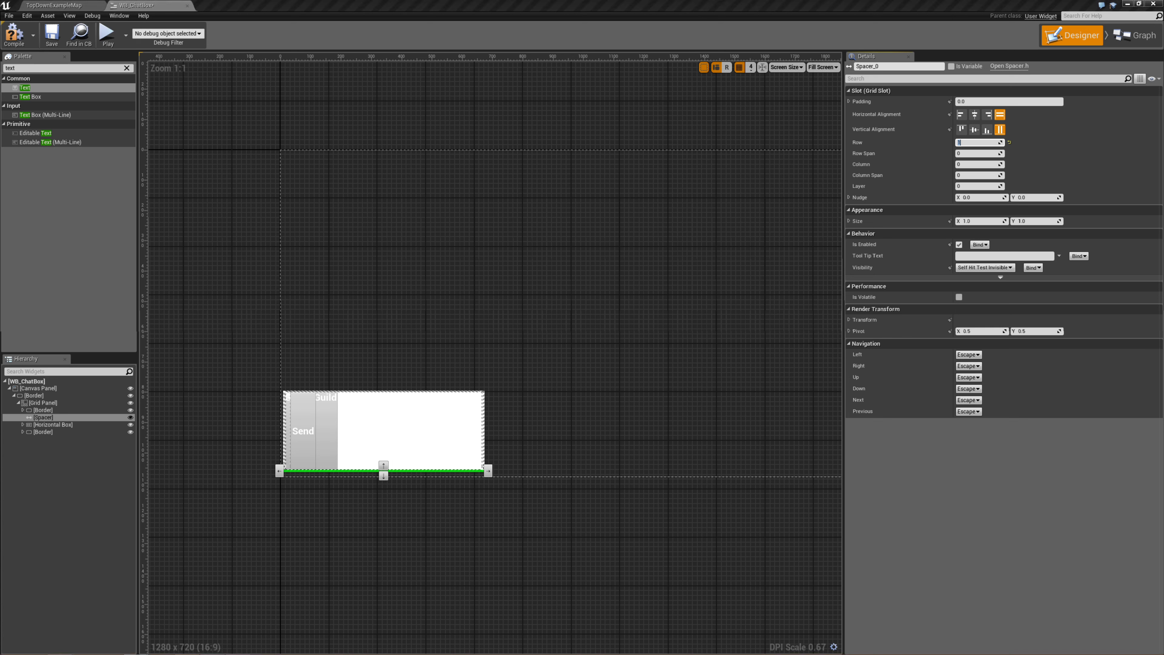
# - Place the Horizontal Box with the channel buttons in row 2 of the Grid Panel
pyautogui.click(47, 425)
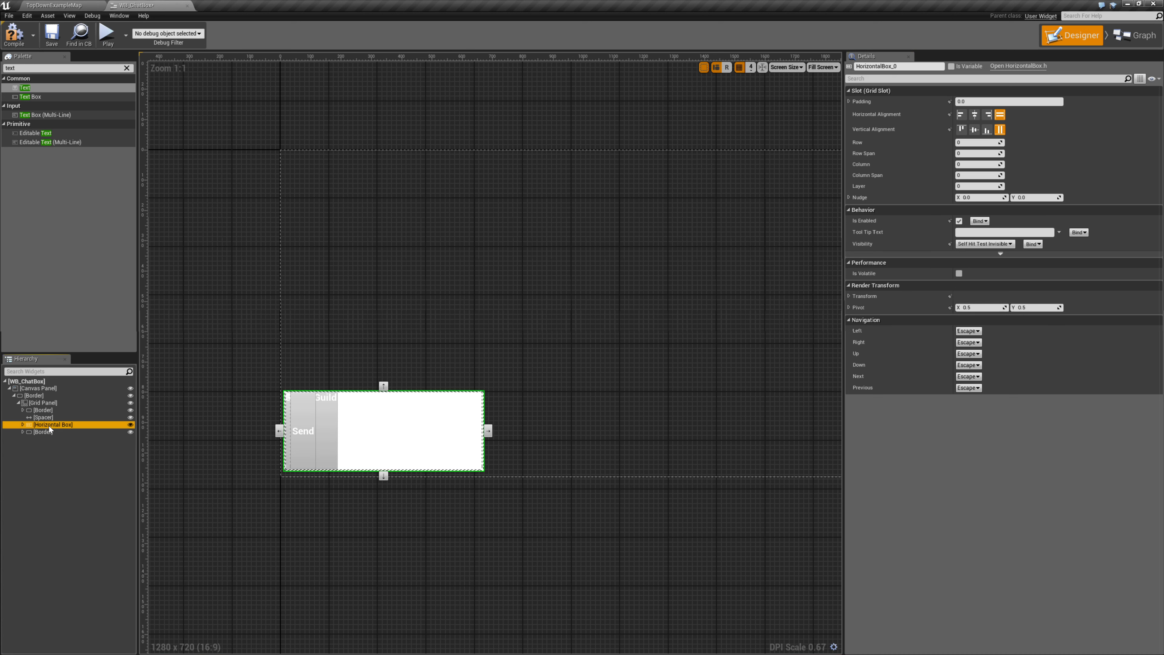
pyautogui.click(975, 143)
pyautogui.write('2')
pyautogui.press('Return')
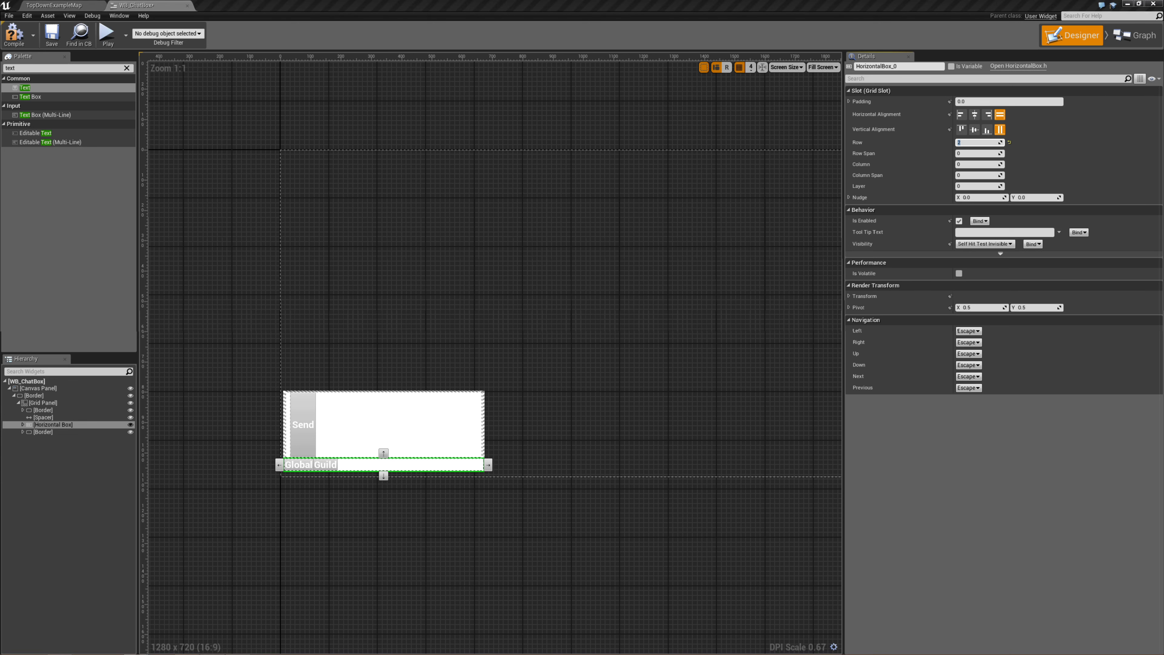
# - Place the last Border, which holds the message input, in row 3 of the Grid Panel
pyautogui.click(50, 432)
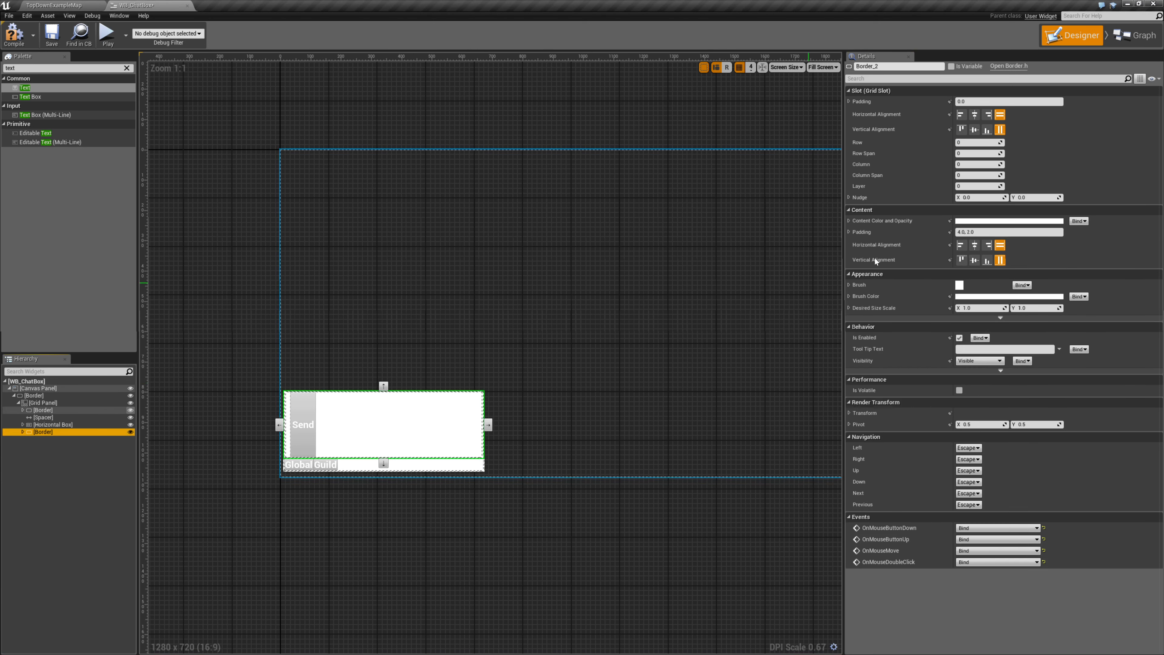
pyautogui.click(976, 142)
pyautogui.write('3')
pyautogui.press('Return')
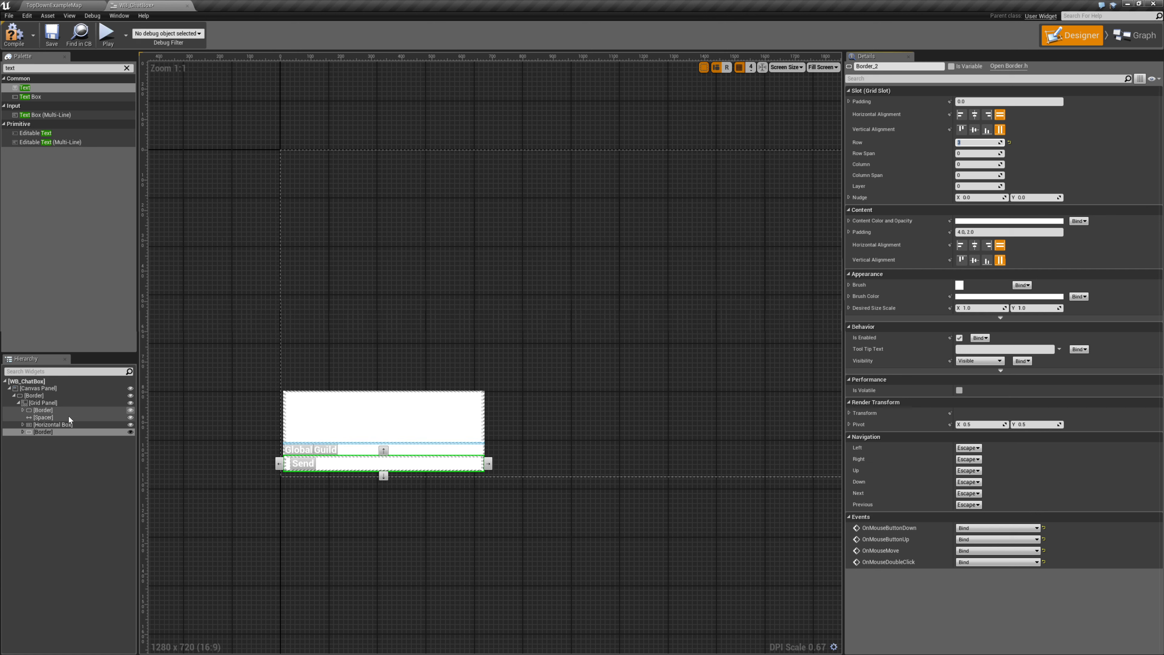
# - Set the alpha of the outer Border's Content Color and Opacity to 0
pyautogui.click(44, 396)
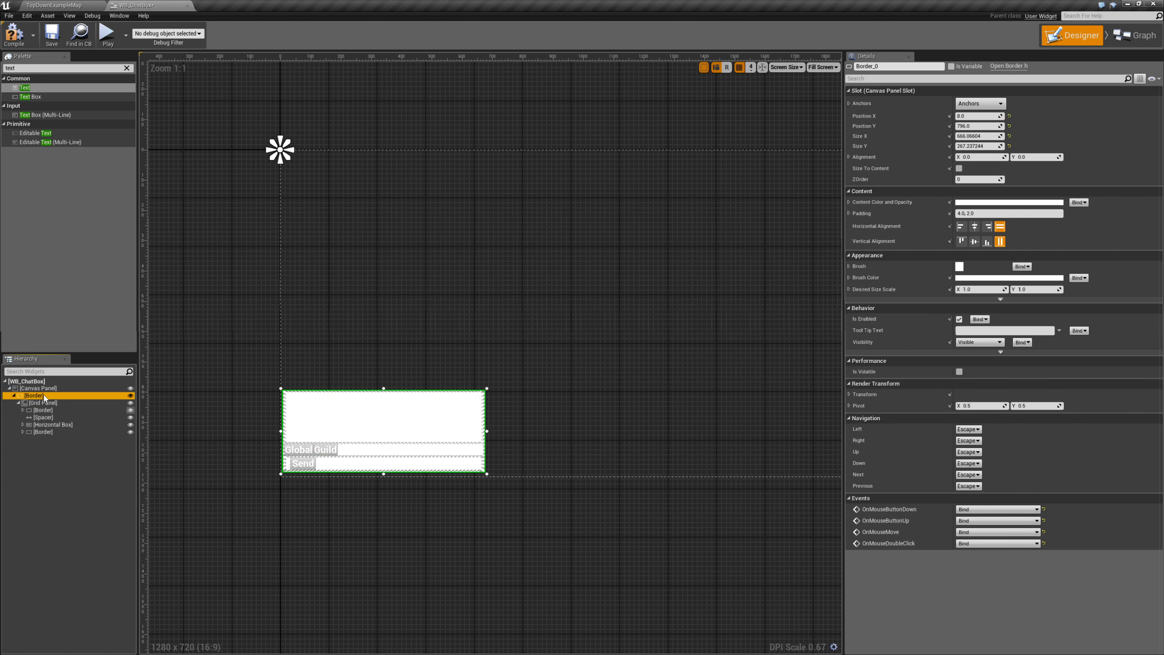
pyautogui.click(989, 203)
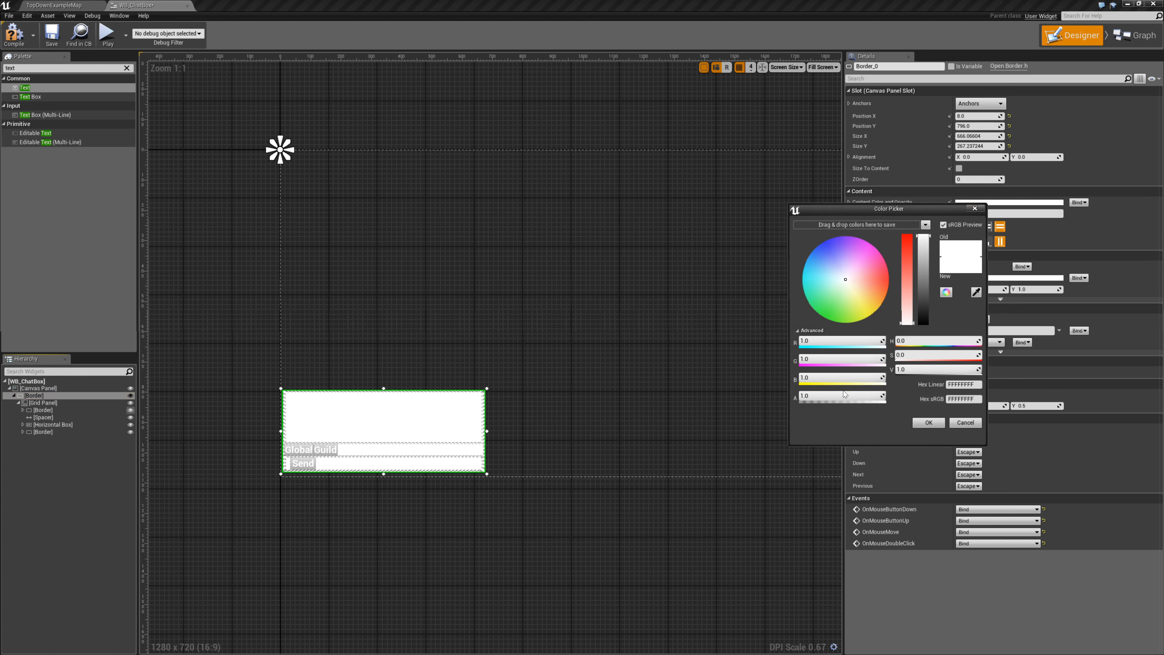
pyautogui.moveTo(844, 397); pyautogui.dragTo(800, 397)
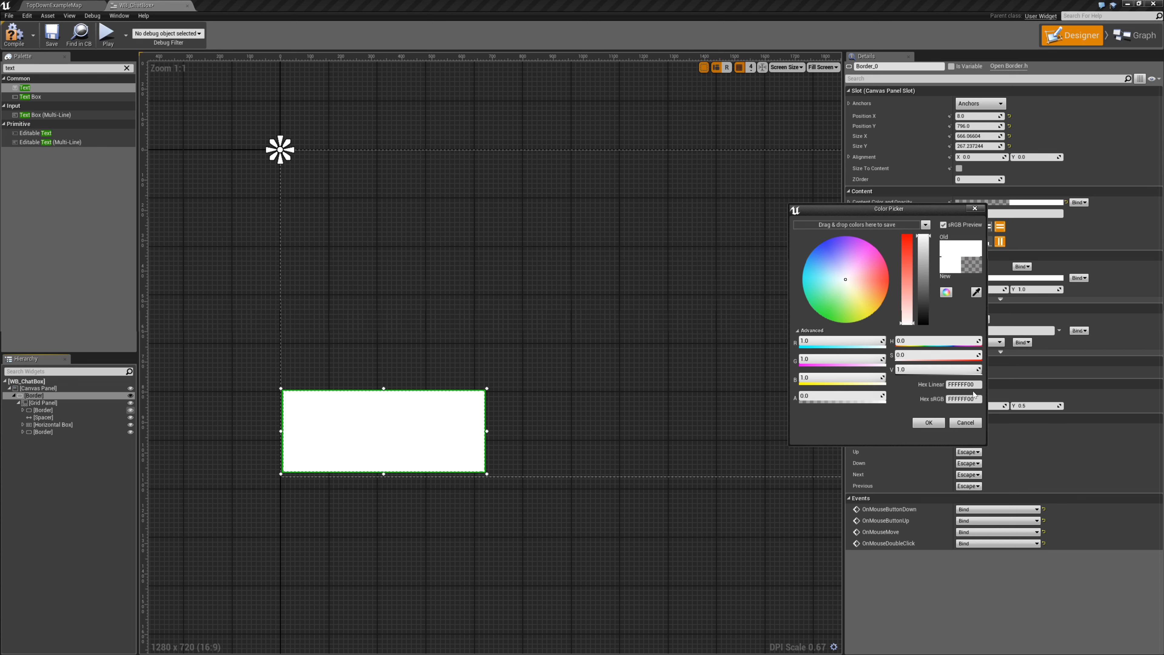
pyautogui.click(937, 425)
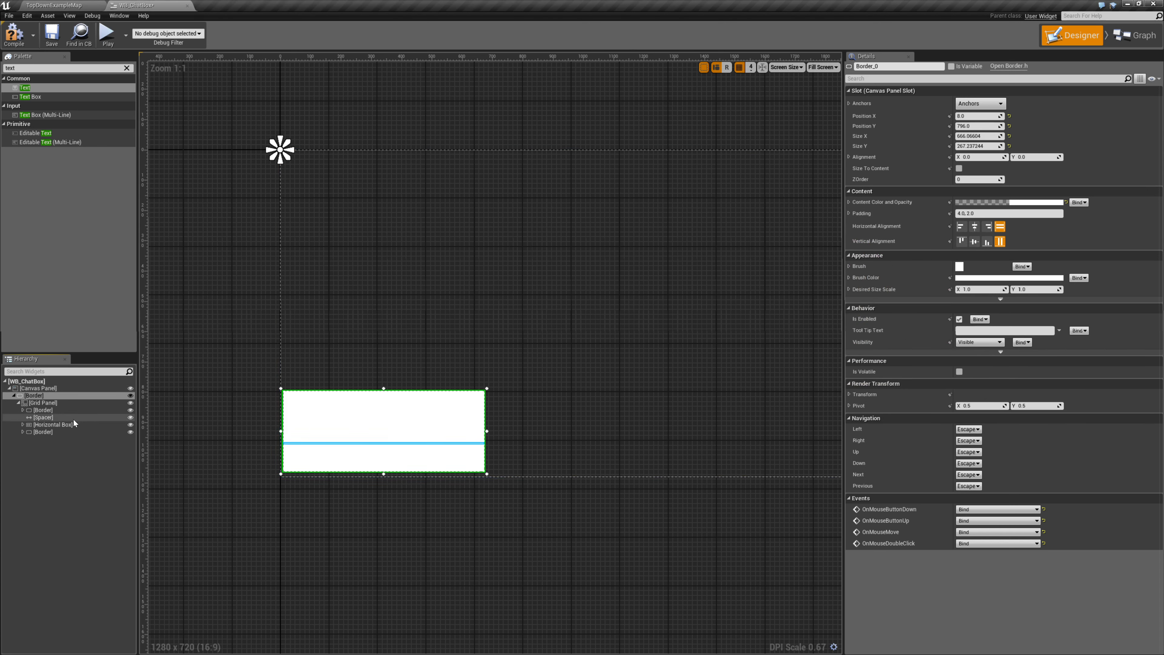
# - Lower the alpha of Content Color and Opacity for the first Border inside the Grid Panel
pyautogui.click(56, 411)
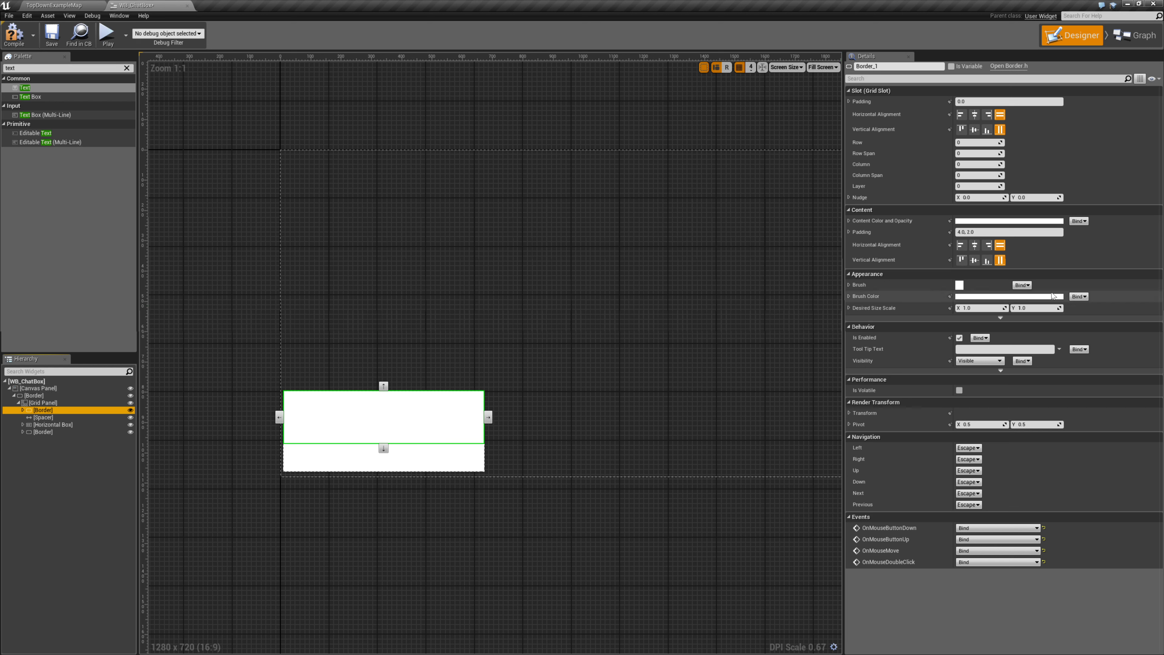
pyautogui.click(1009, 221)
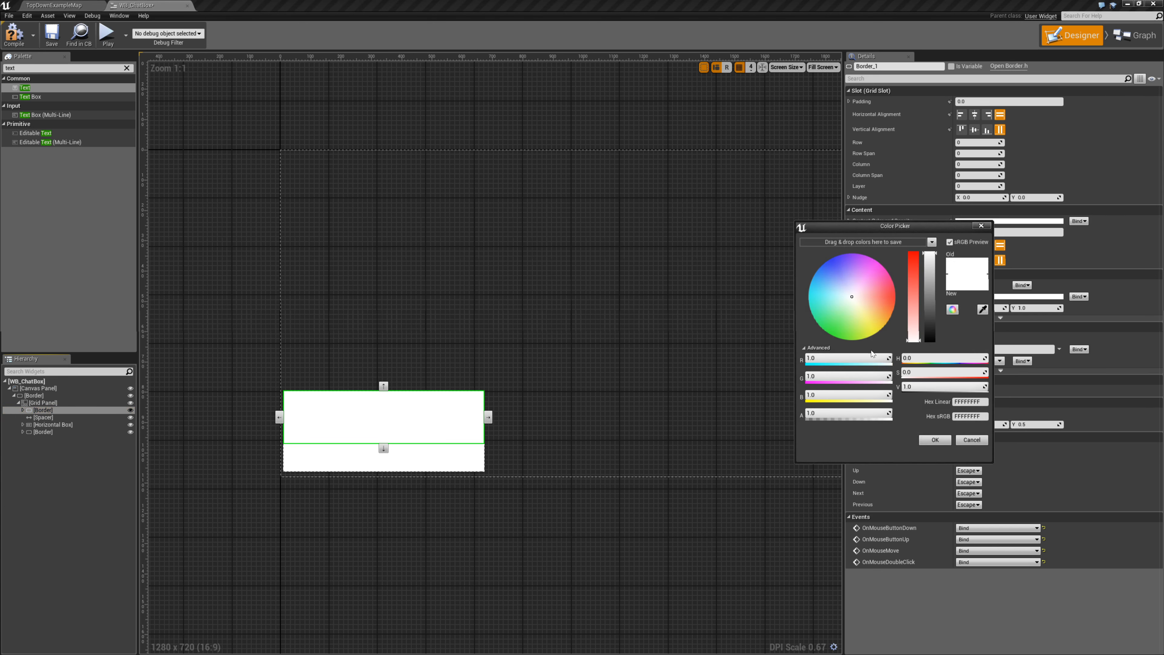
pyautogui.click(835, 416)
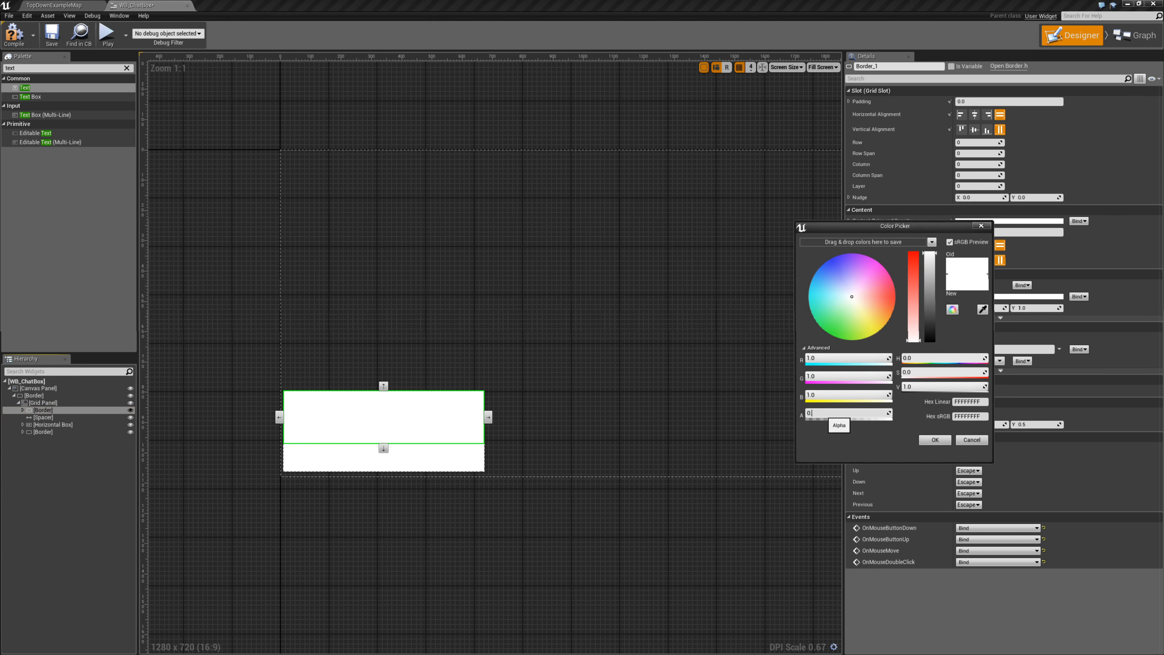
pyautogui.press('Return')
pyautogui.click(936, 440)
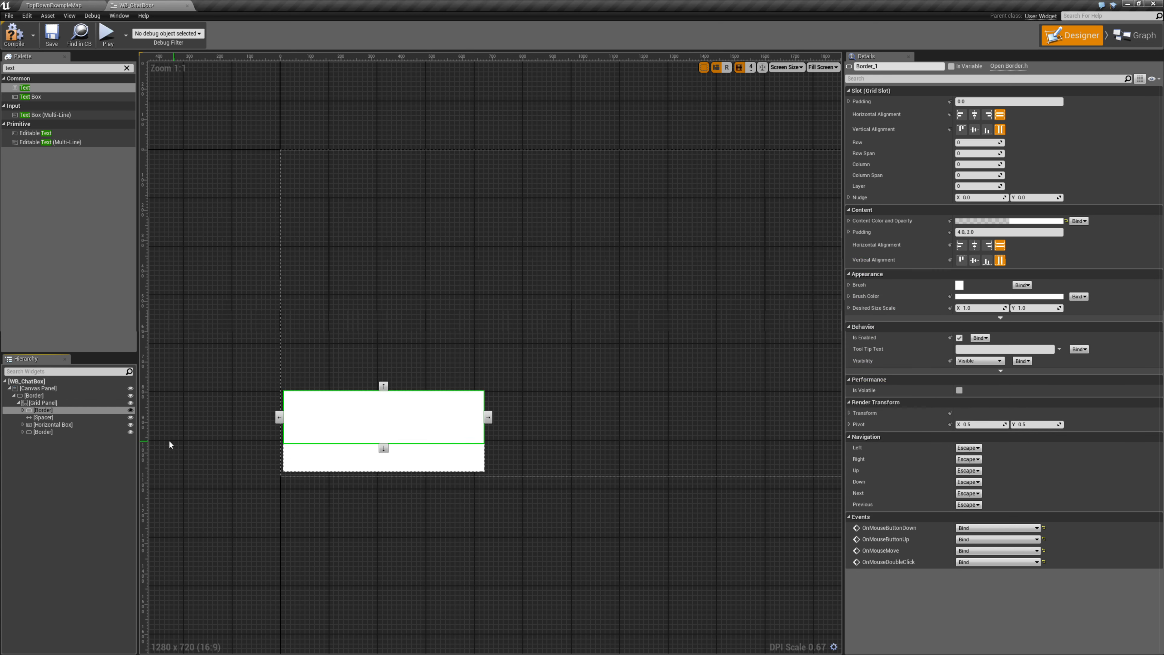
# - Restore Content Color and Opacity to fully opaque white for the Border that holds the ChannelMessages Scroll Box
pyautogui.click(23, 410)
pyautogui.click(28, 418)
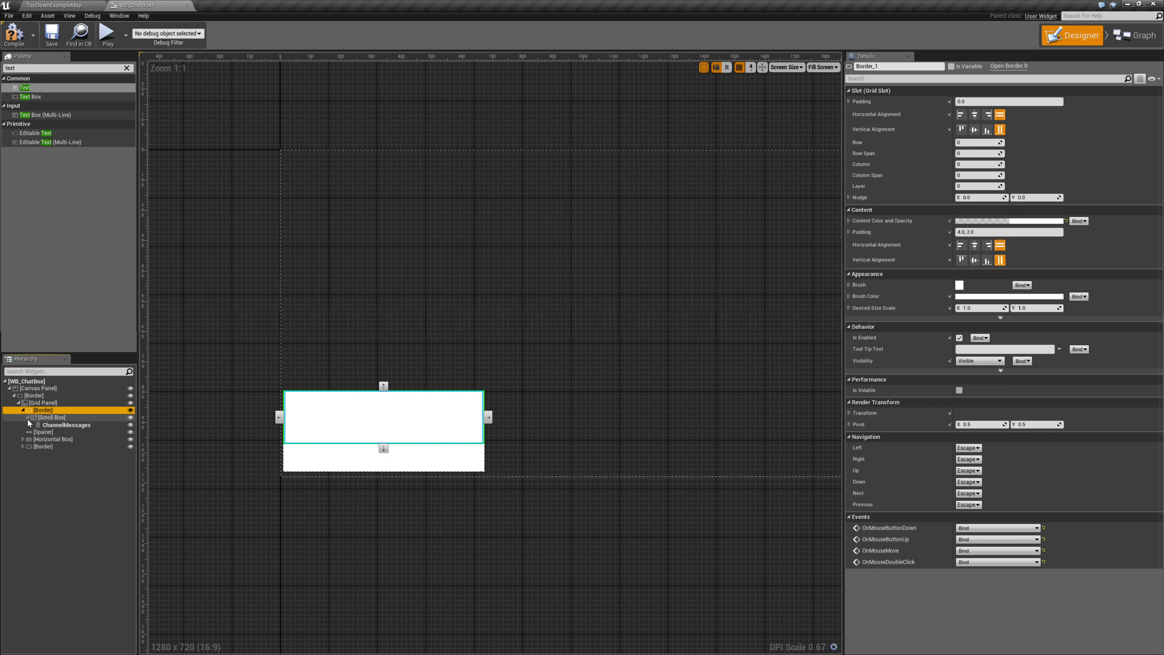
pyautogui.click(28, 424)
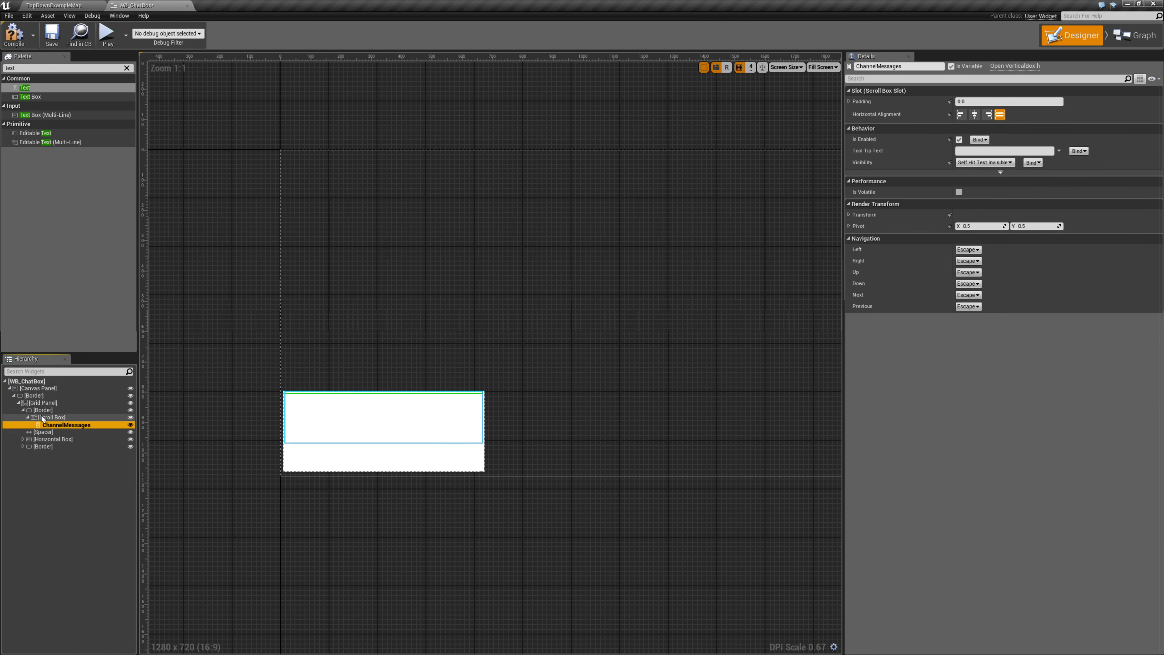
pyautogui.click(42, 410)
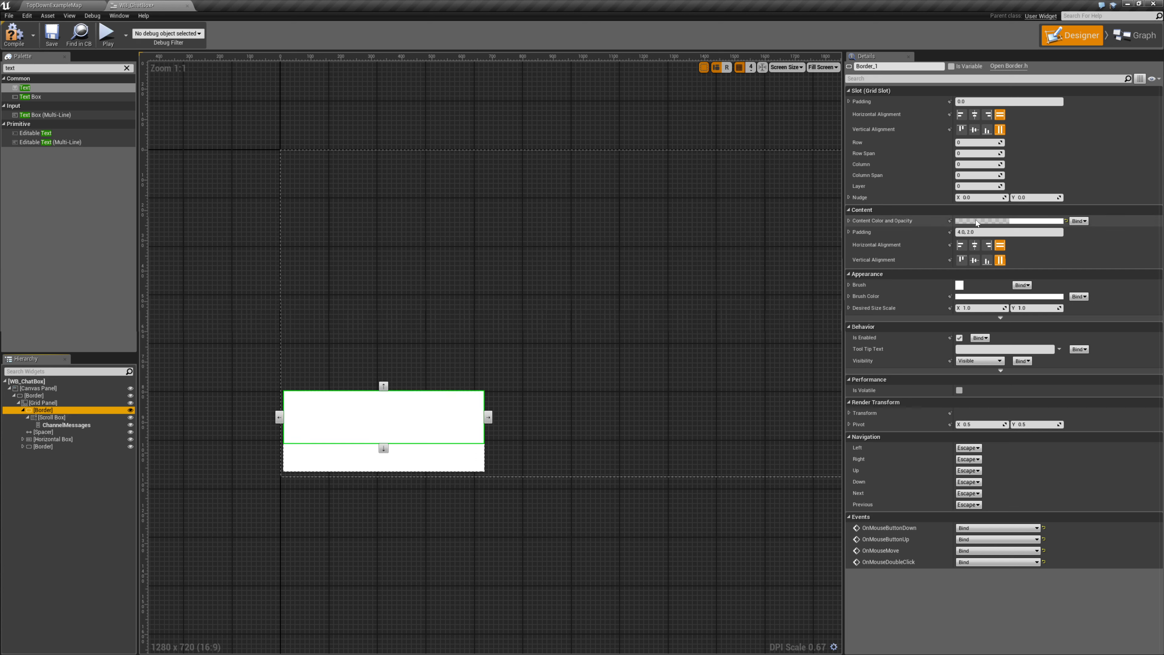
pyautogui.click(1018, 222)
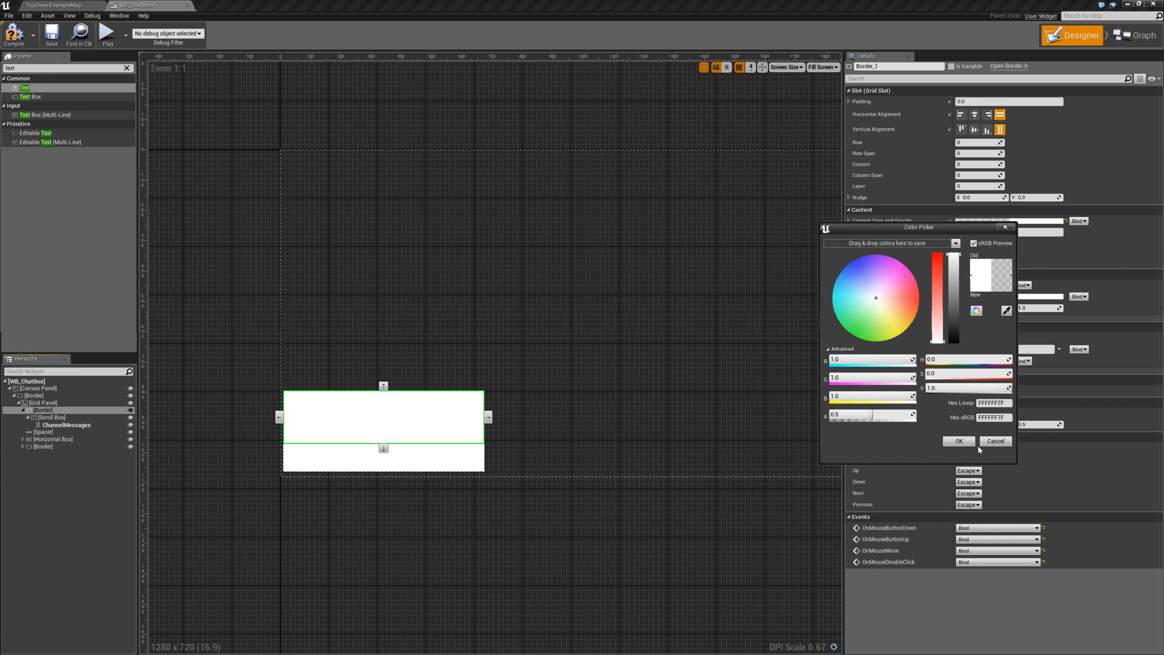
pyautogui.click(859, 414)
pyautogui.press('Return')
pyautogui.click(959, 441)
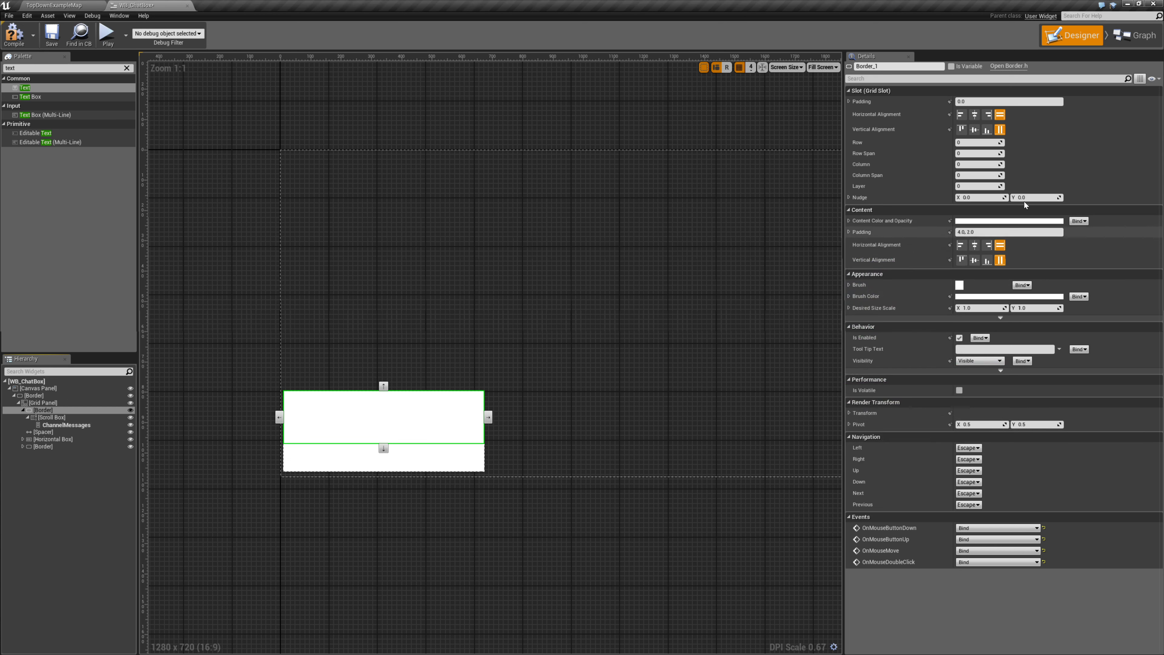
# - Filter the message Border's properties by "color" and set its Brush Color to black with an alpha of 0.5
pyautogui.click(925, 82)
pyautogui.write('color')
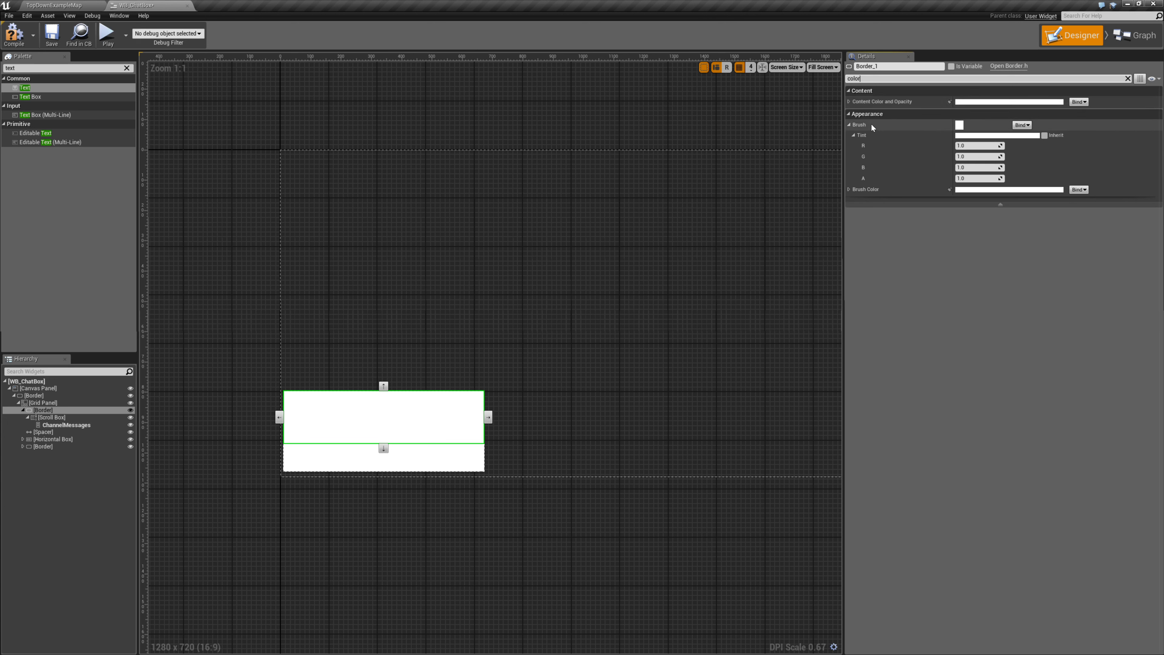
pyautogui.click(994, 189)
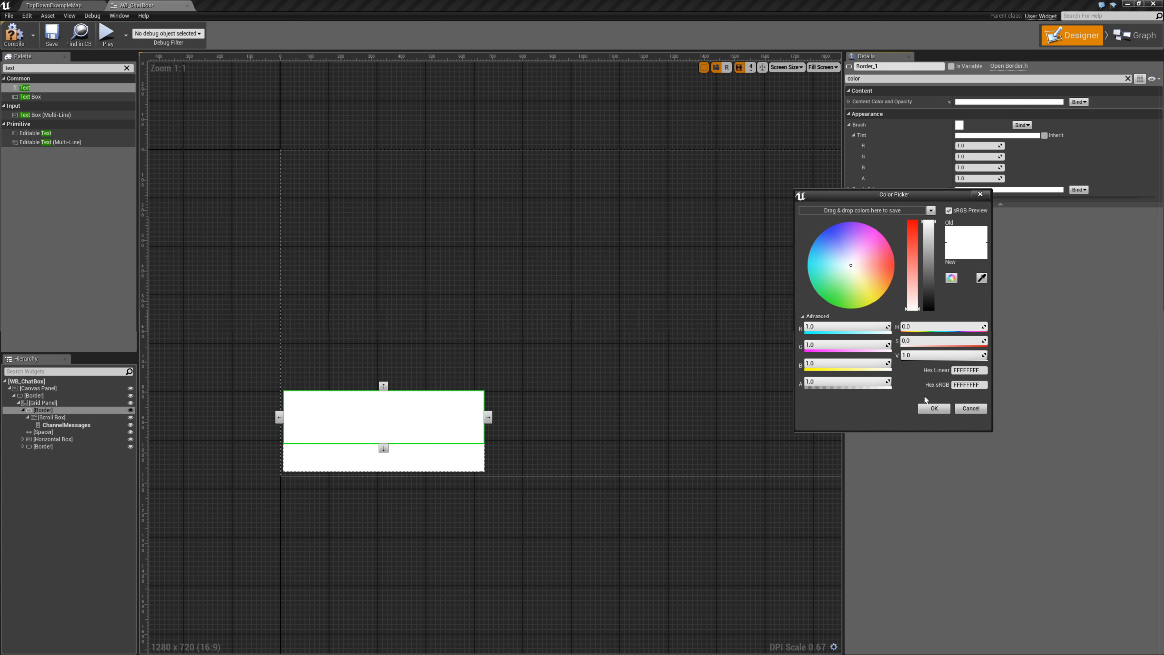
pyautogui.click(856, 382)
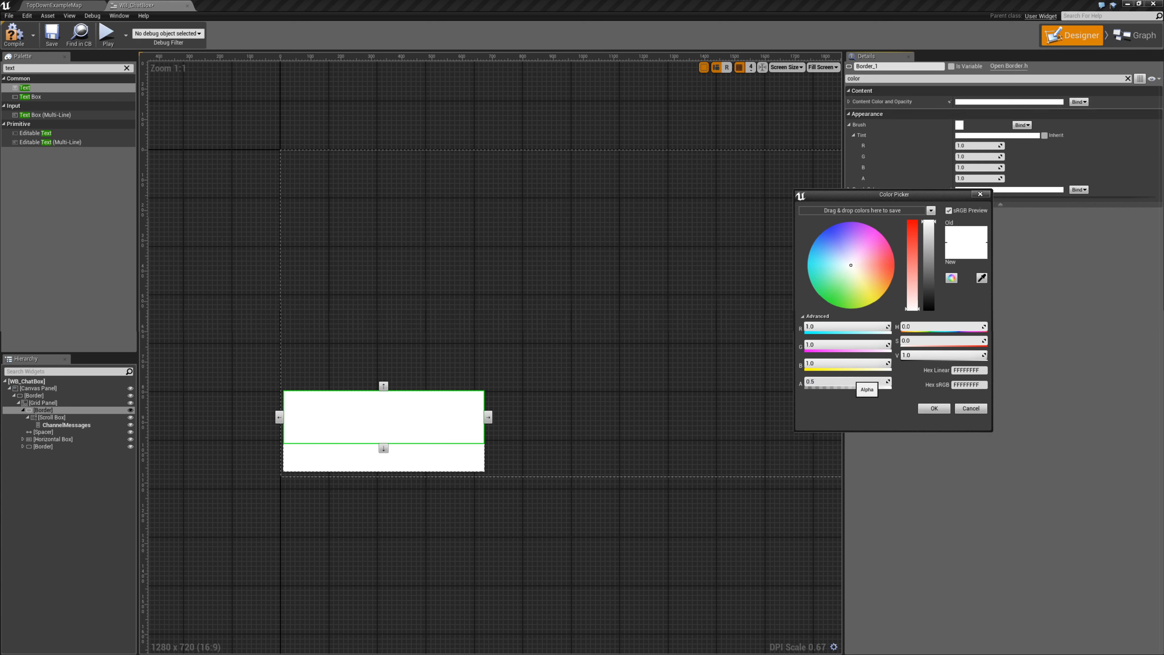
pyautogui.write('0.5')
pyautogui.click(934, 408)
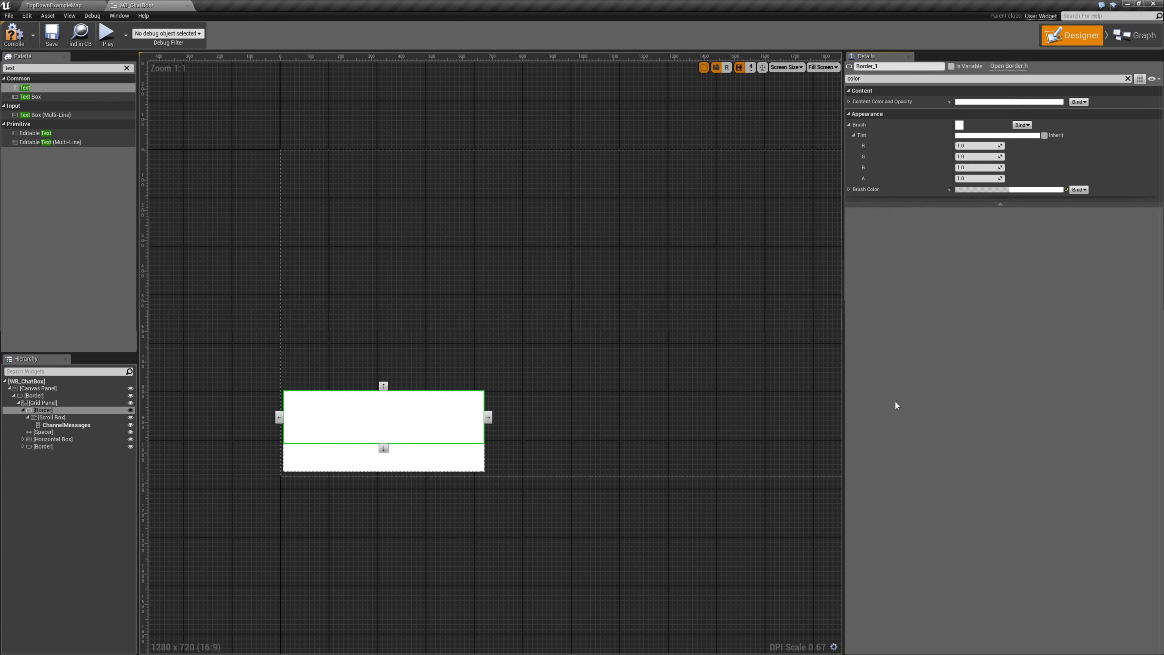
pyautogui.click(1029, 189)
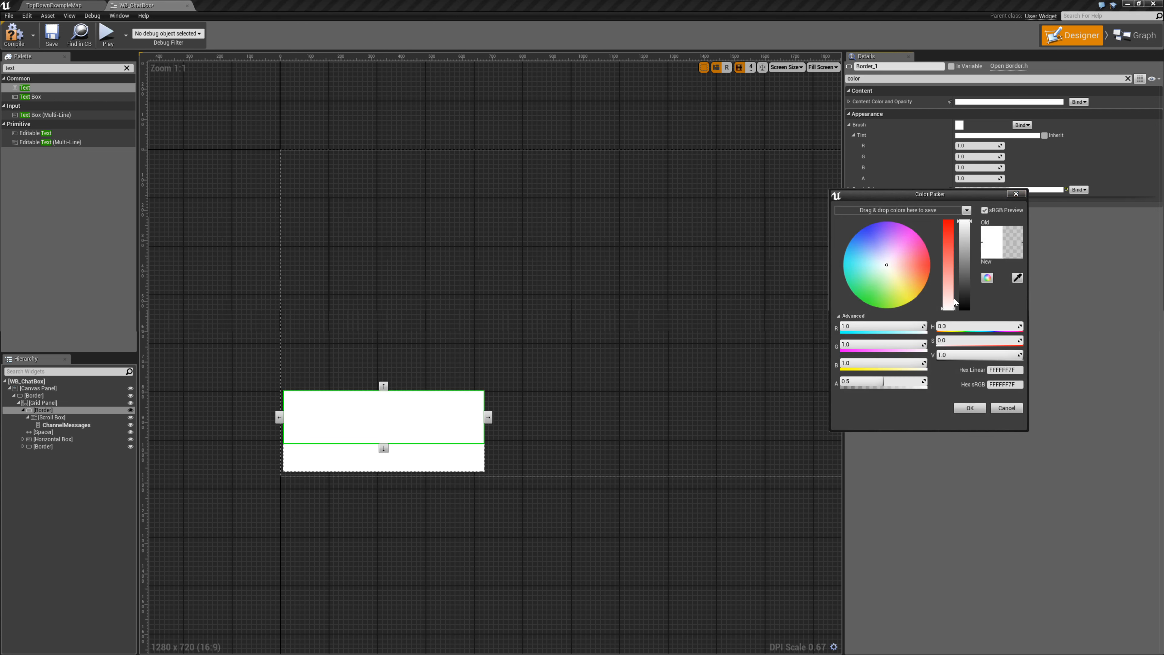
pyautogui.moveTo(963, 298); pyautogui.dragTo(964, 322)
pyautogui.click(965, 407)
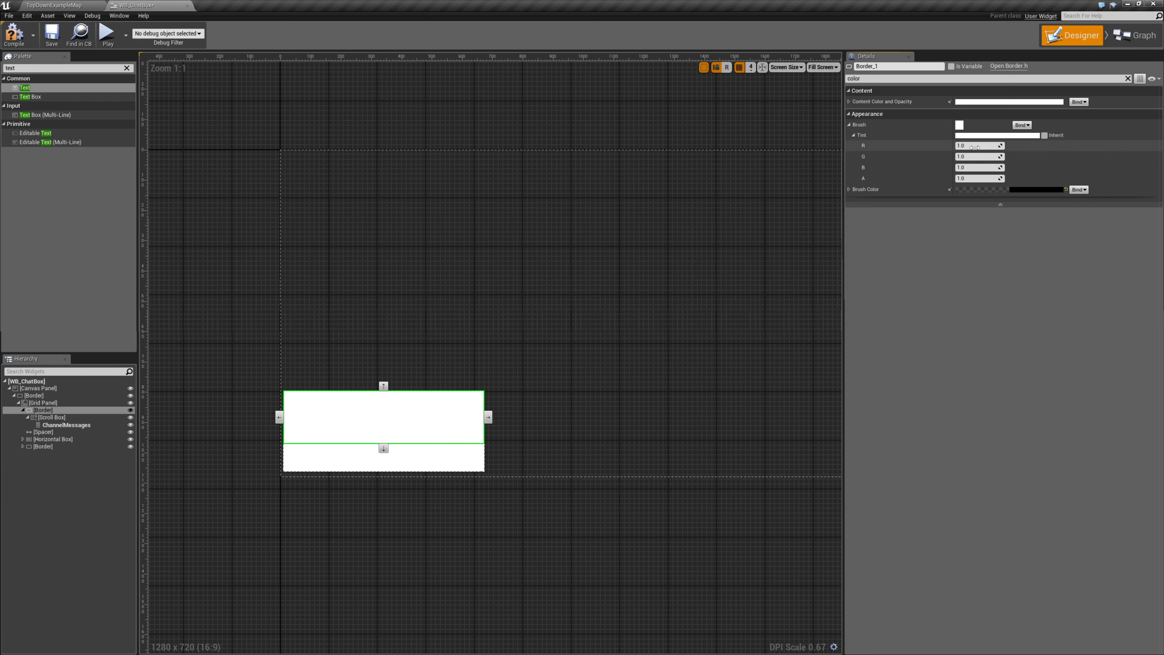
# - Try black for the message Border's Content Color and Opacity, and reset it to the default
pyautogui.click(973, 102)
pyautogui.moveTo(911, 207); pyautogui.dragTo(912, 223)
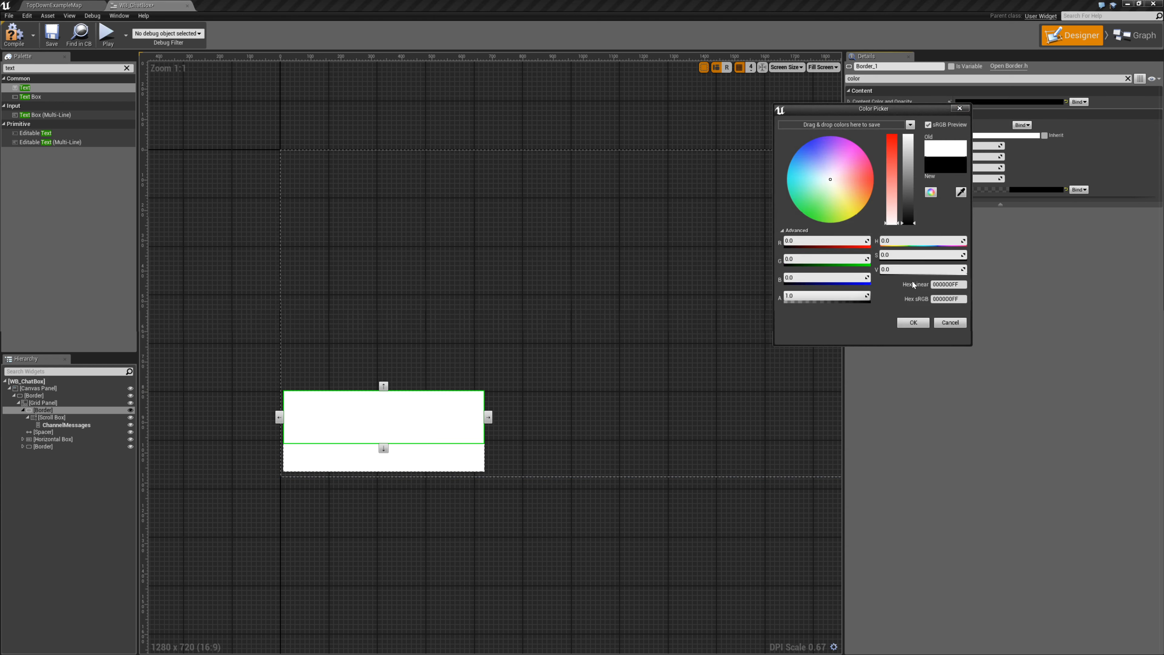
pyautogui.click(914, 323)
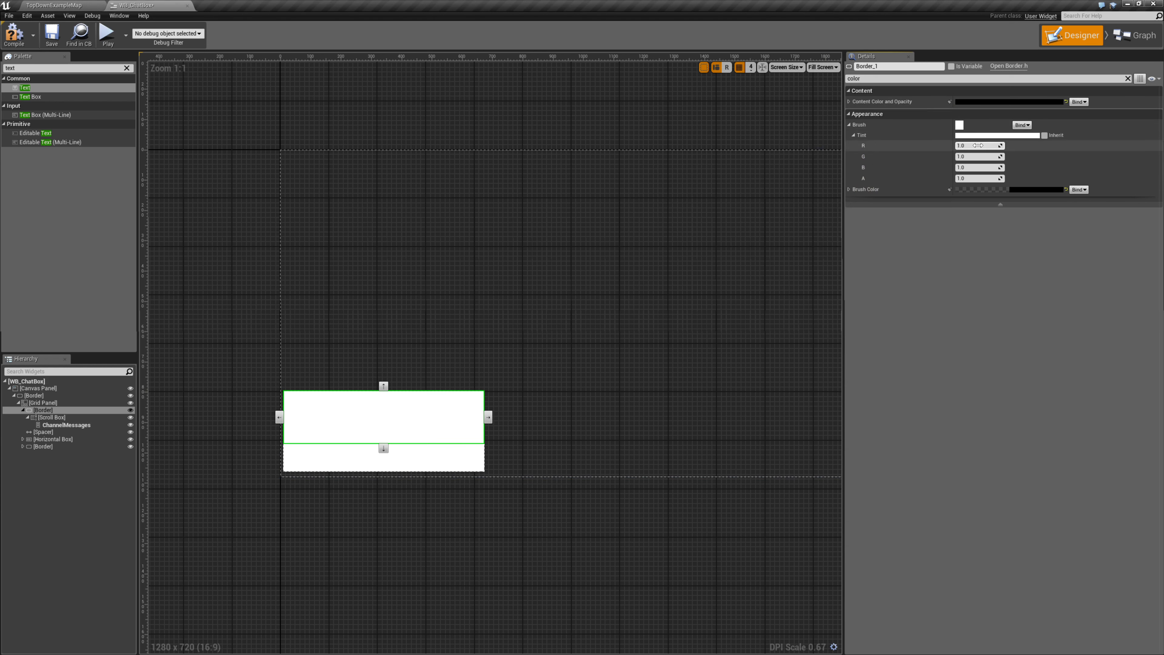
pyautogui.click(1066, 101)
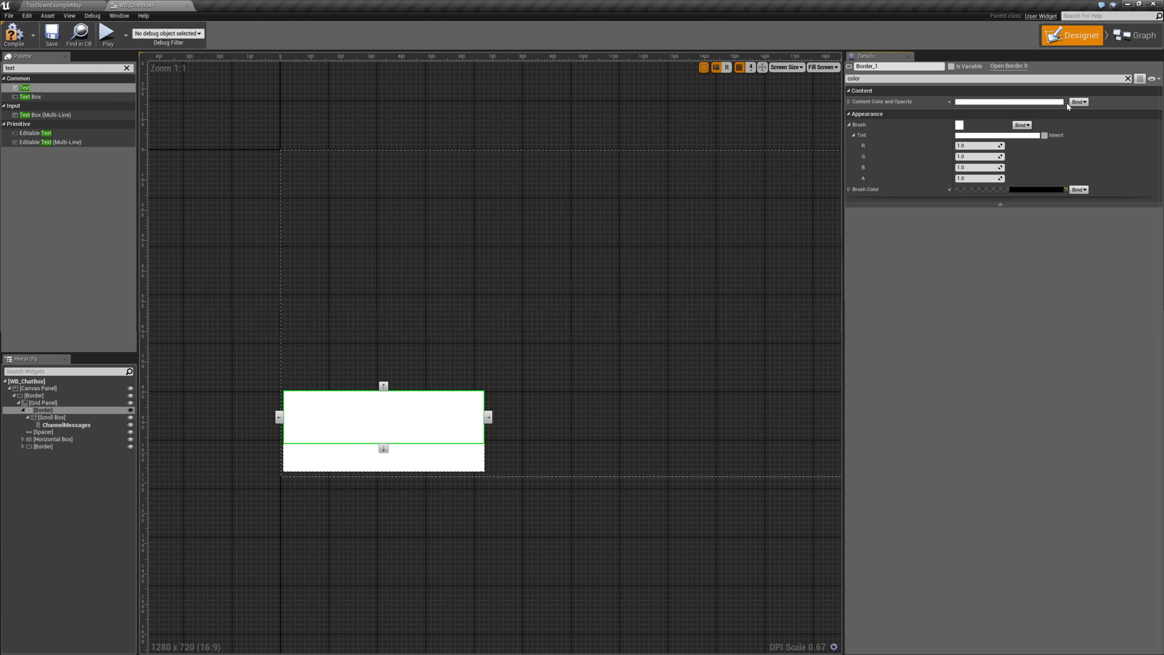
# - Try black for the message Border's brush Tint, and reset it to the default
pyautogui.click(1000, 135)
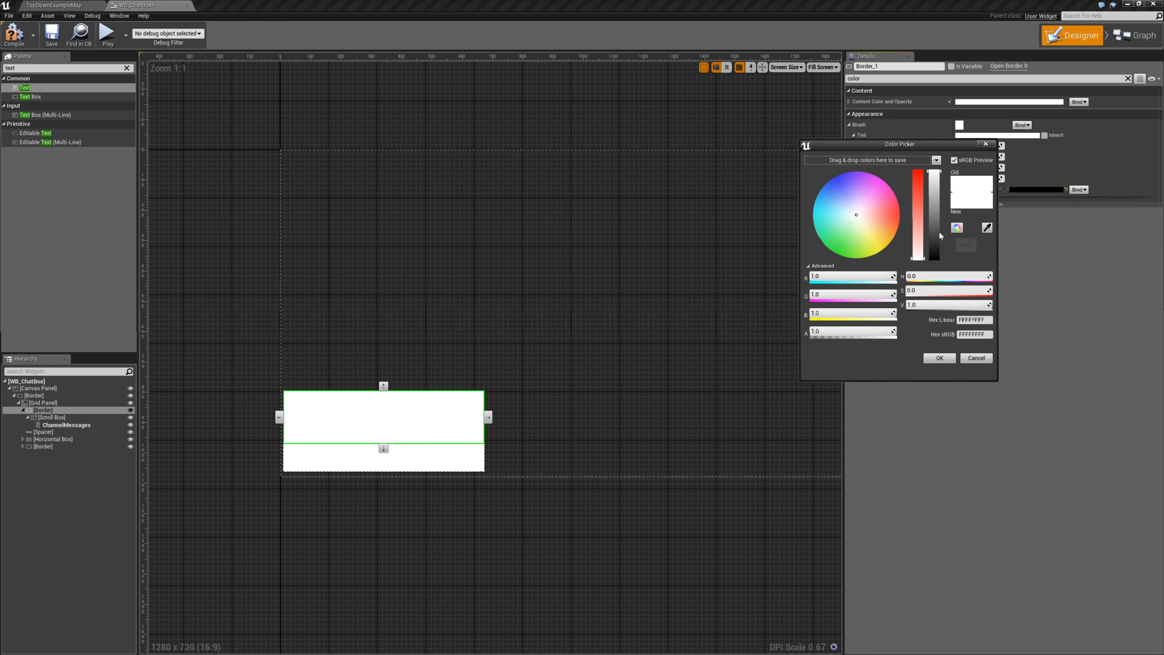
pyautogui.moveTo(940, 232); pyautogui.dragTo(937, 260)
pyautogui.click(939, 358)
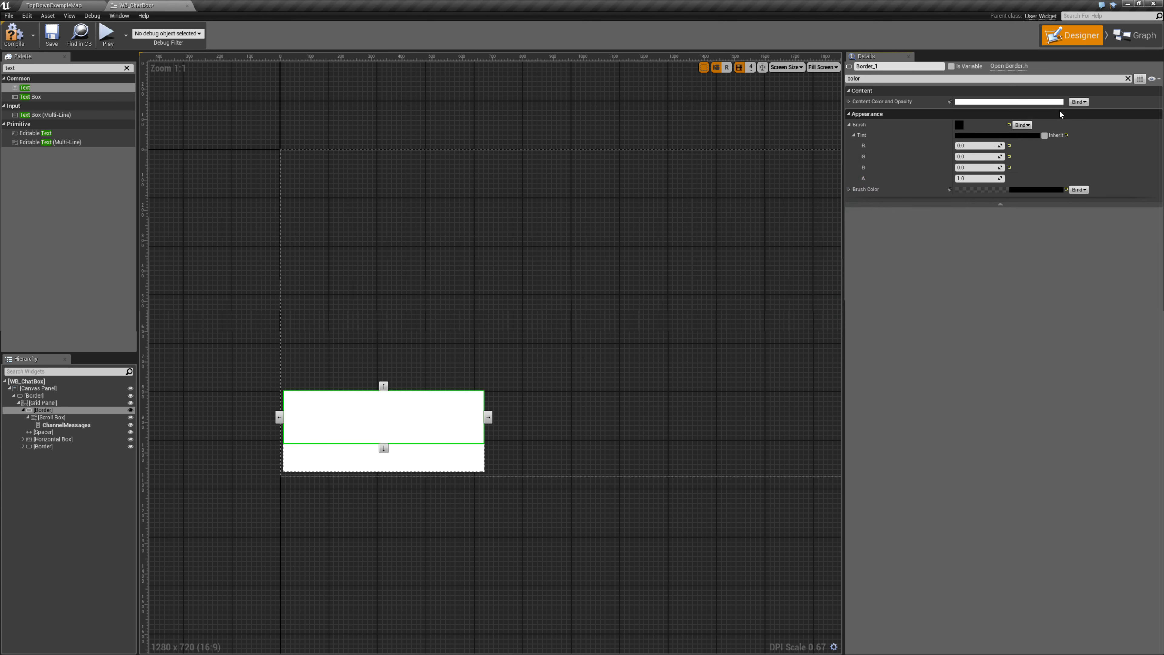
pyautogui.click(1066, 135)
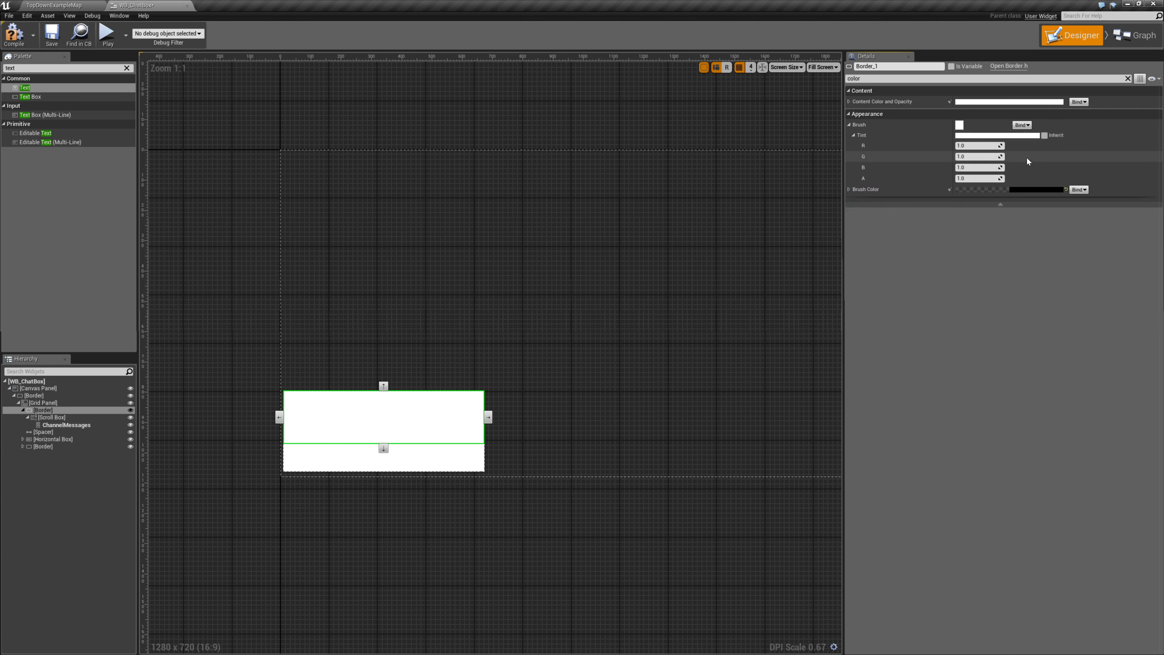
# - Examine the color properties of the Borders inside the Grid Panel and the style brushes of the Scroll Box
pyautogui.click(43, 410)
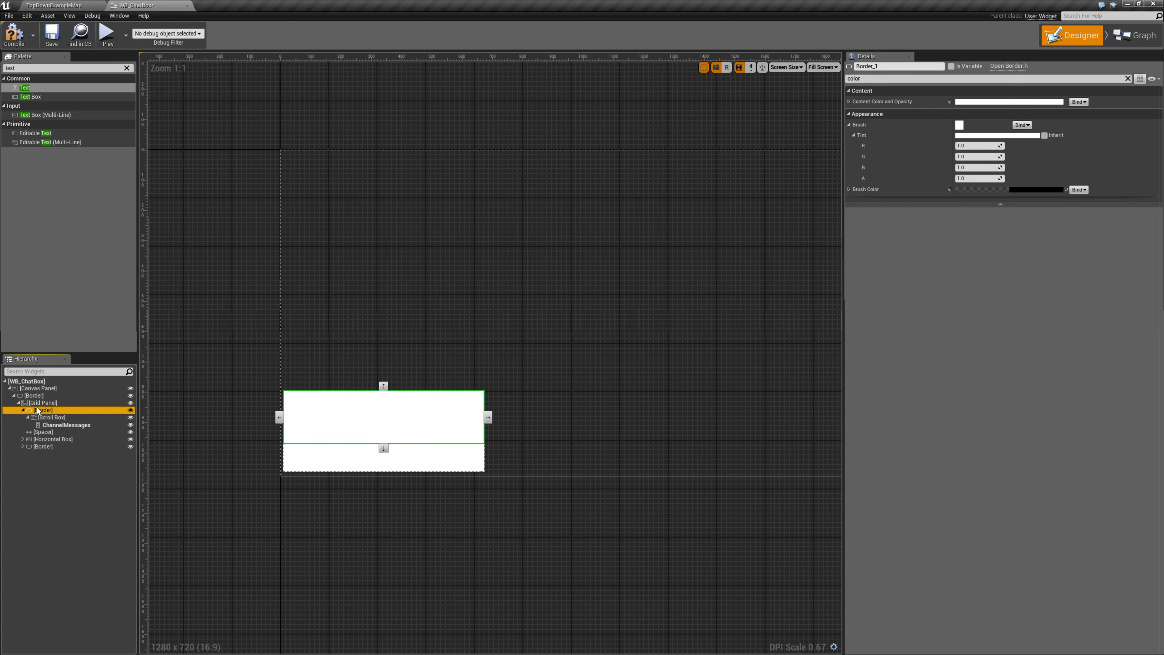
pyautogui.click(43, 434)
pyautogui.click(42, 439)
pyautogui.click(43, 446)
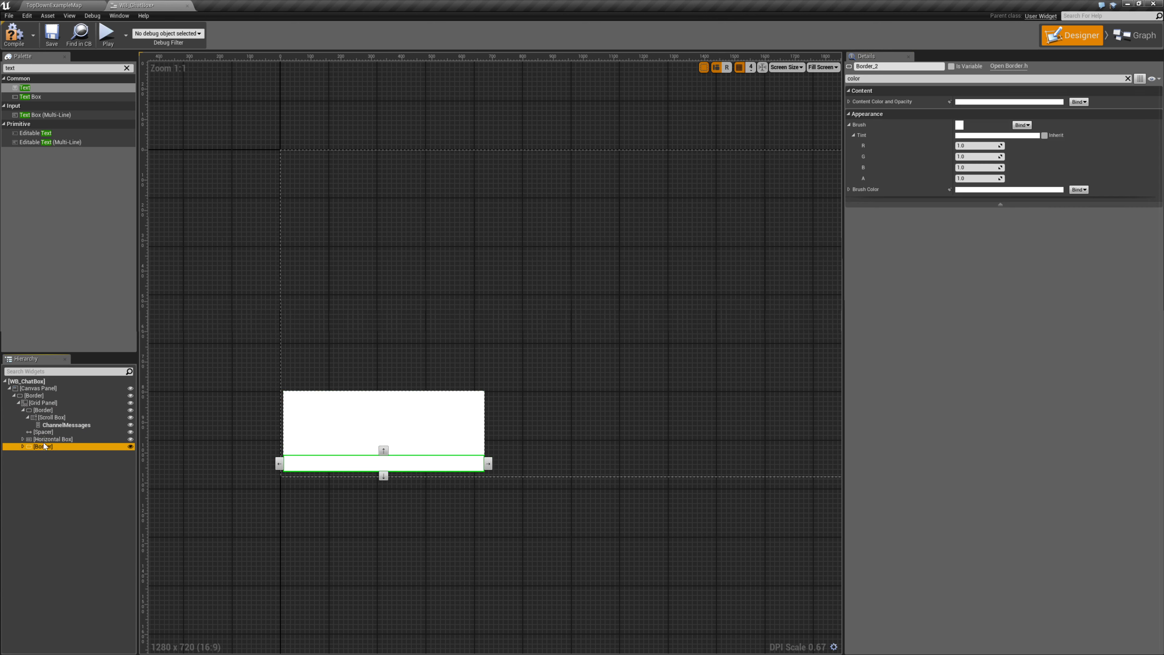
pyautogui.click(48, 418)
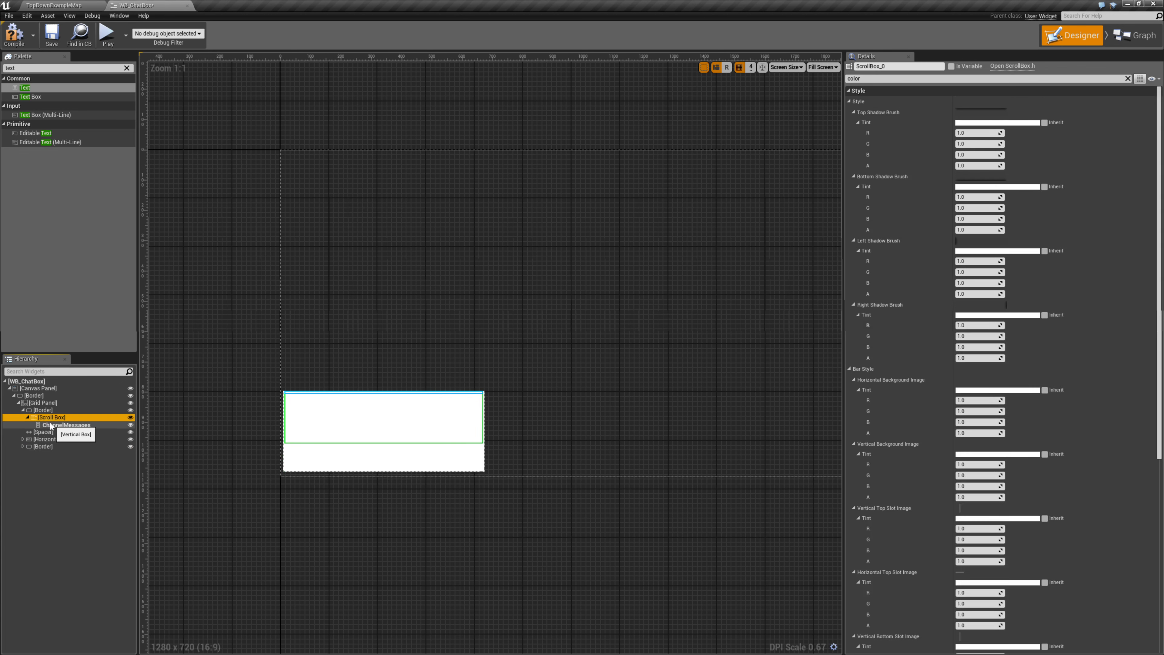
pyautogui.click(849, 104)
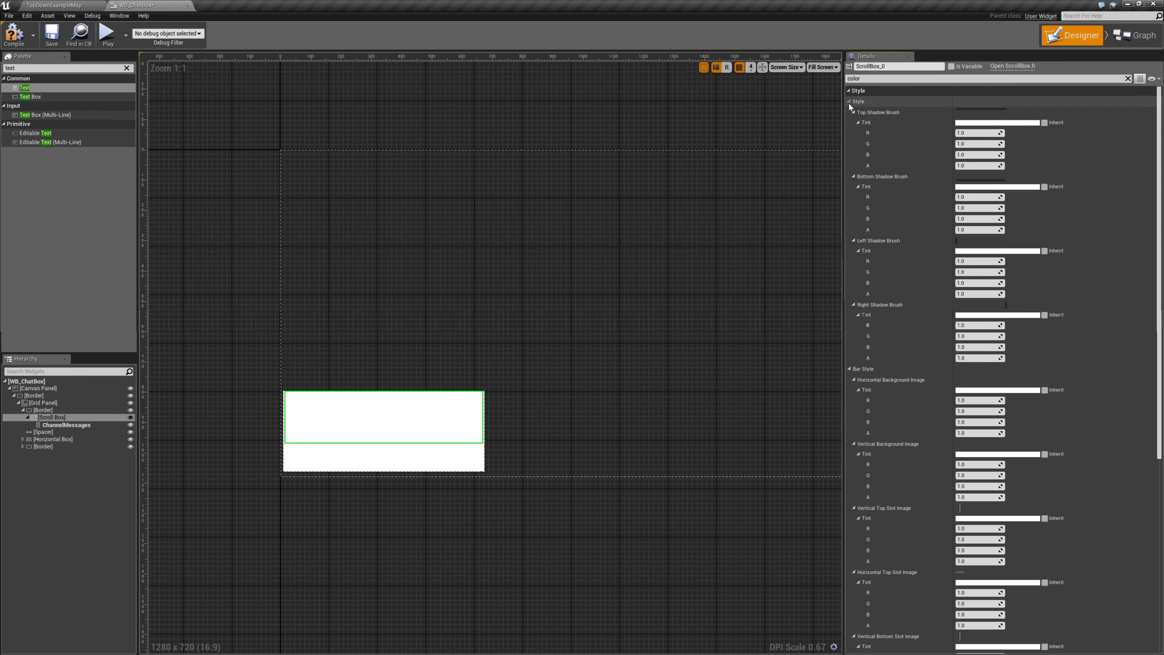
pyautogui.click(849, 102)
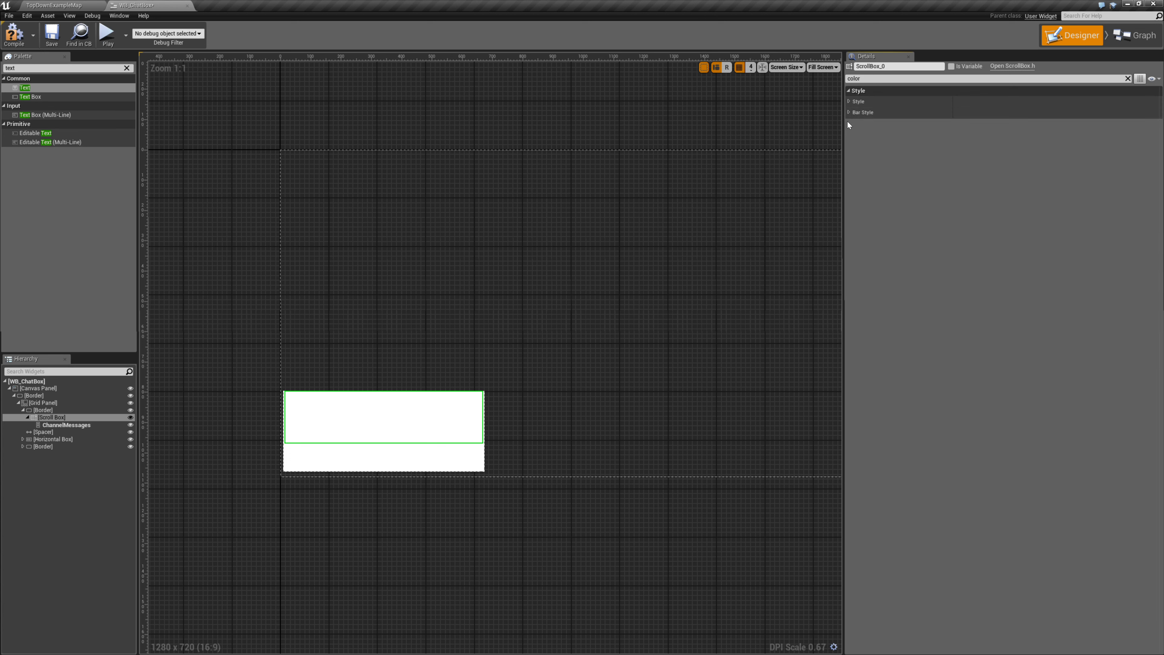
pyautogui.click(849, 102)
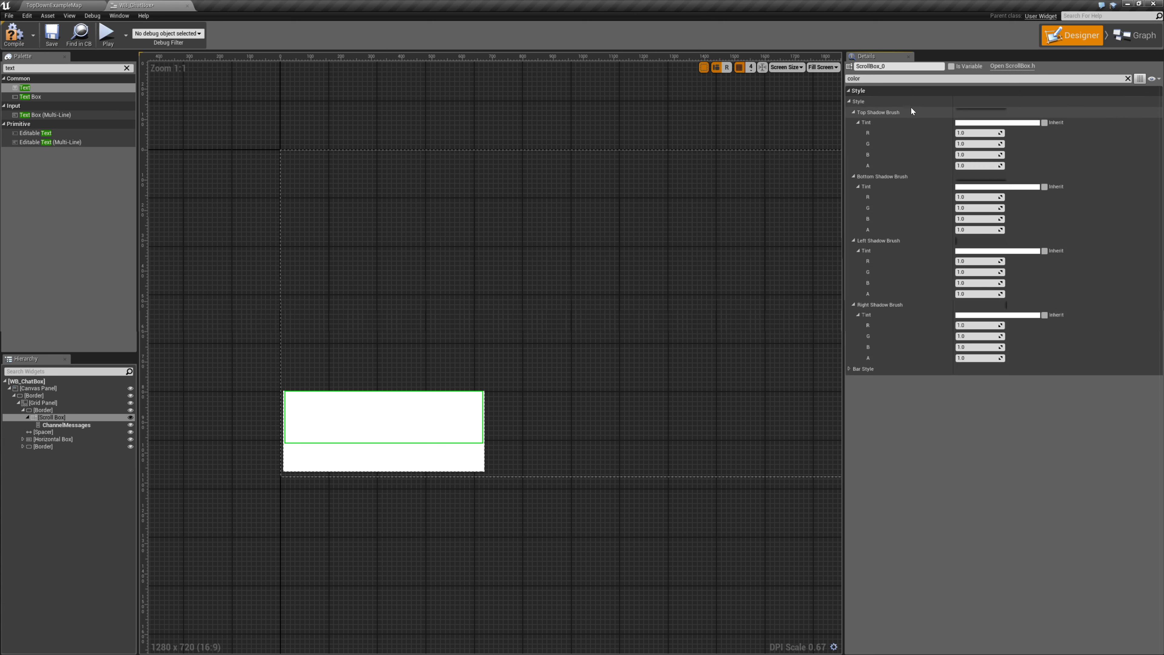
# - Search the ChannelMessages properties for "back" and clear the property filter
pyautogui.click(85, 425)
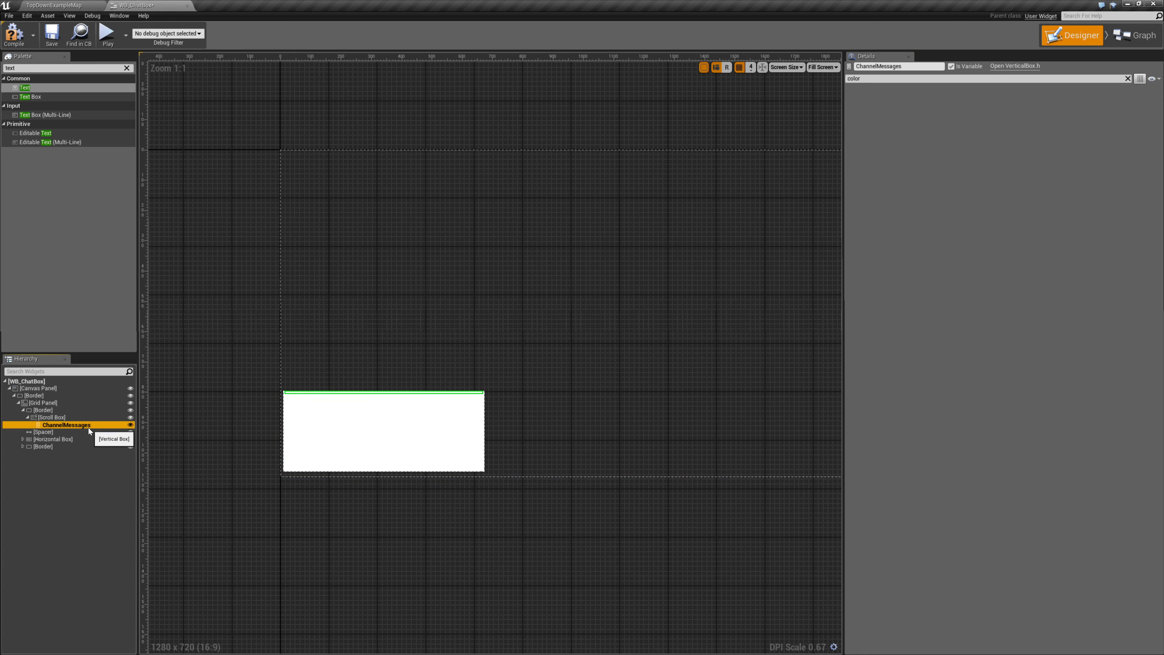
pyautogui.doubleClick(907, 79)
pyautogui.press('BackSpace')
pyautogui.write('back')
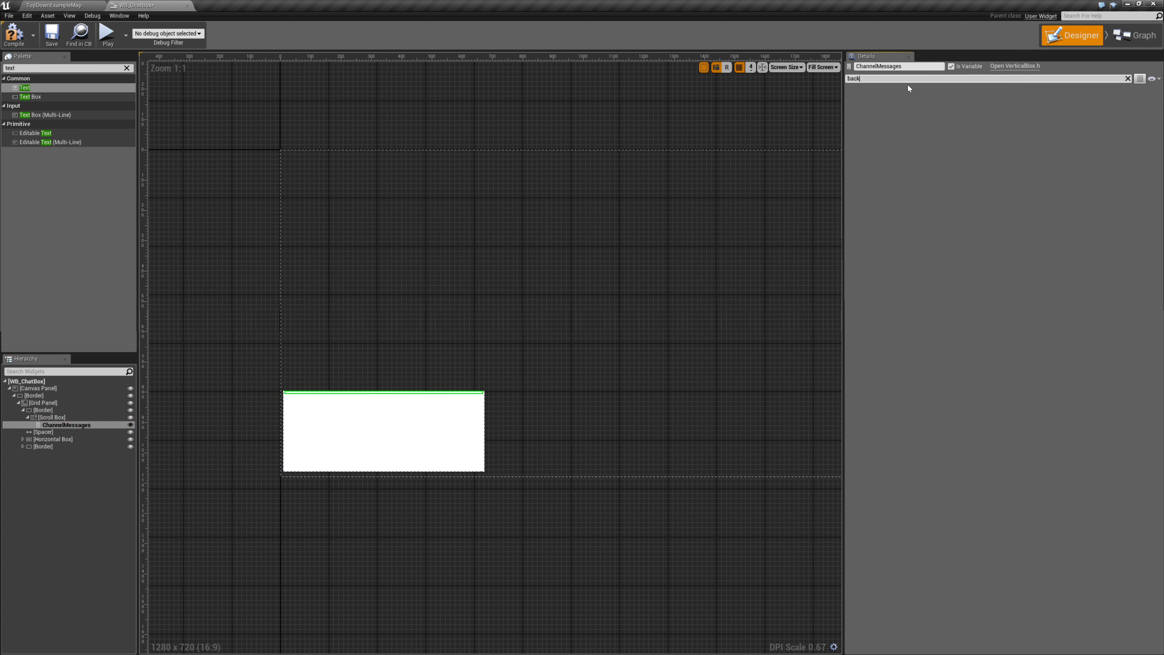
pyautogui.press('BackSpace')
pyautogui.press('BackSpace')
pyautogui.press('BackSpace')
pyautogui.press('BackSpace')
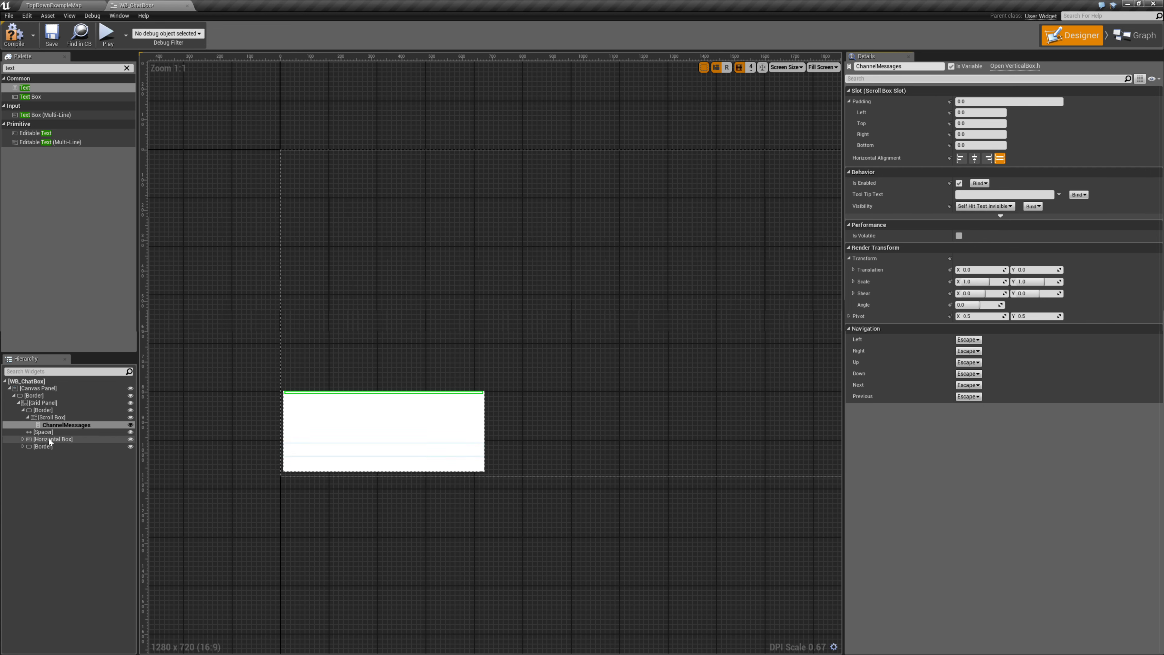
# - Set the outer Border's Brush Color to black with an alpha of 0.25
pyautogui.click(372, 414)
pyautogui.scroll(7, 362, 431)
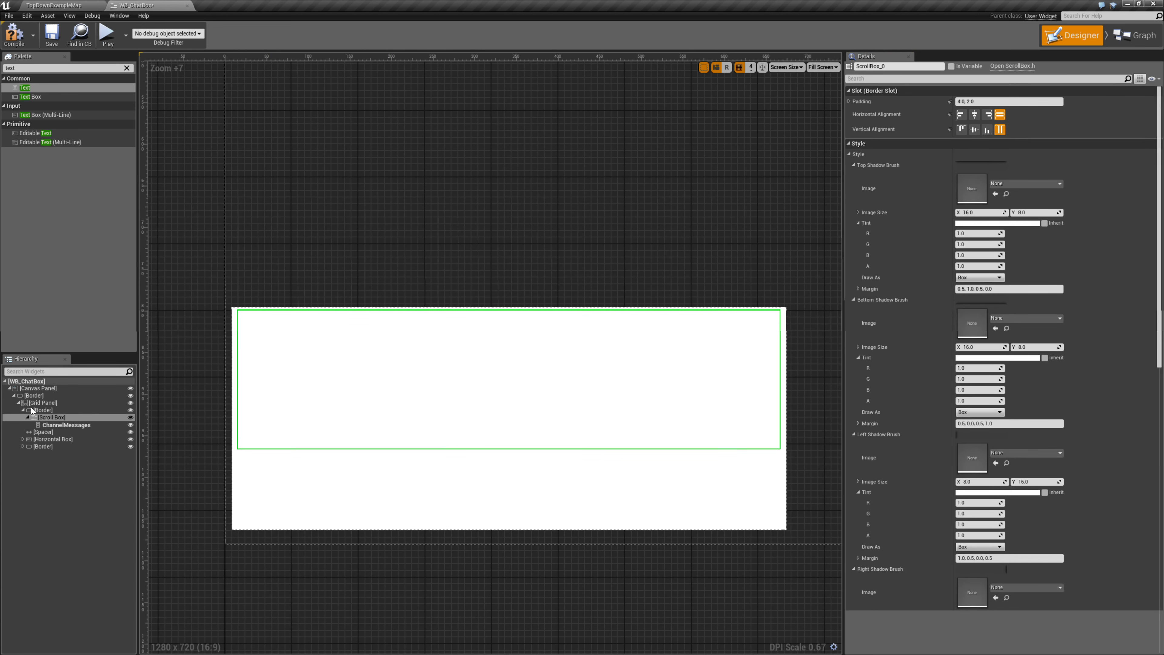
pyautogui.click(32, 396)
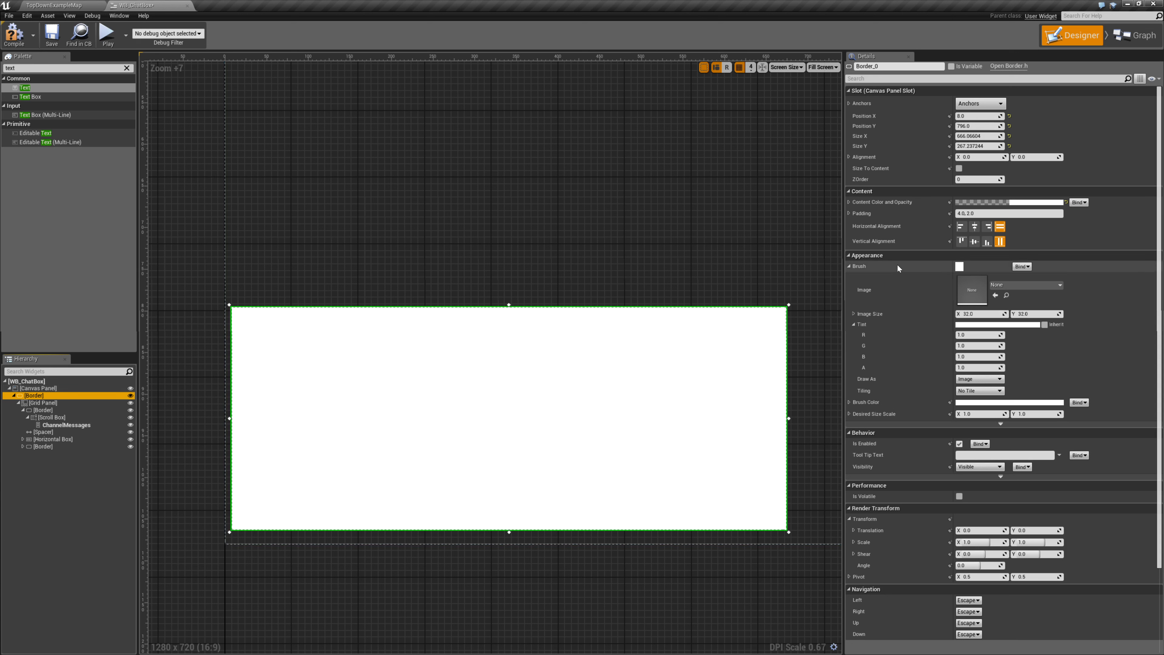
pyautogui.click(984, 404)
pyautogui.click(984, 404)
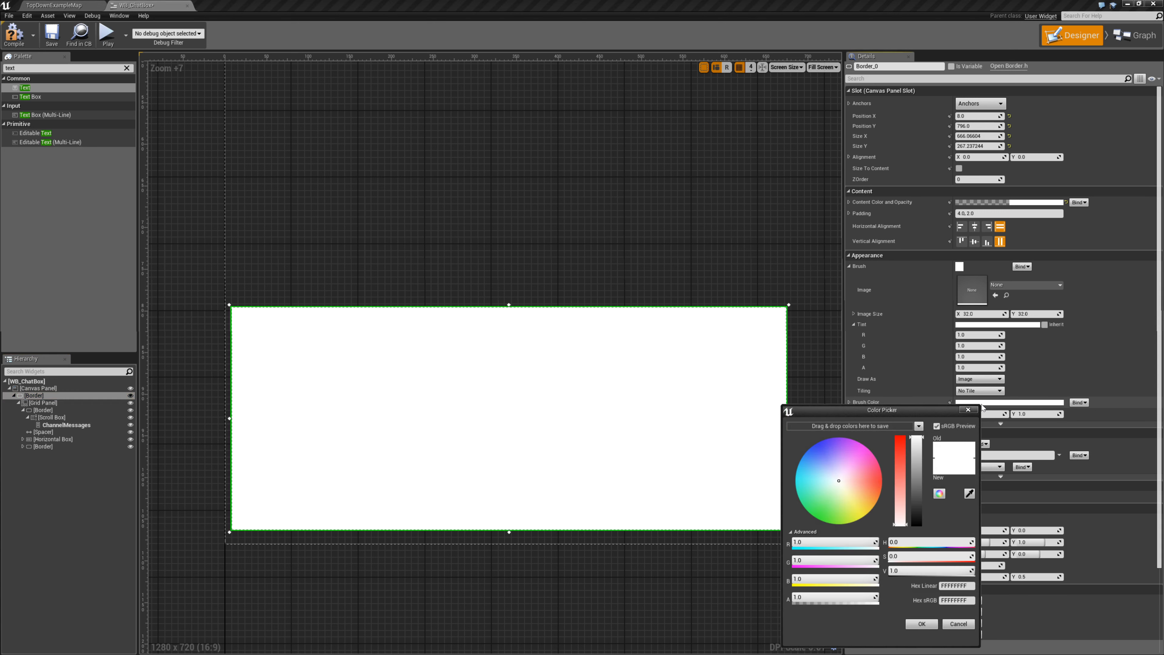
pyautogui.moveTo(916, 511)
pyautogui.mouseDown()
pyautogui.moveTo(913, 526)
pyautogui.moveTo(897, 523)
pyautogui.mouseUp()
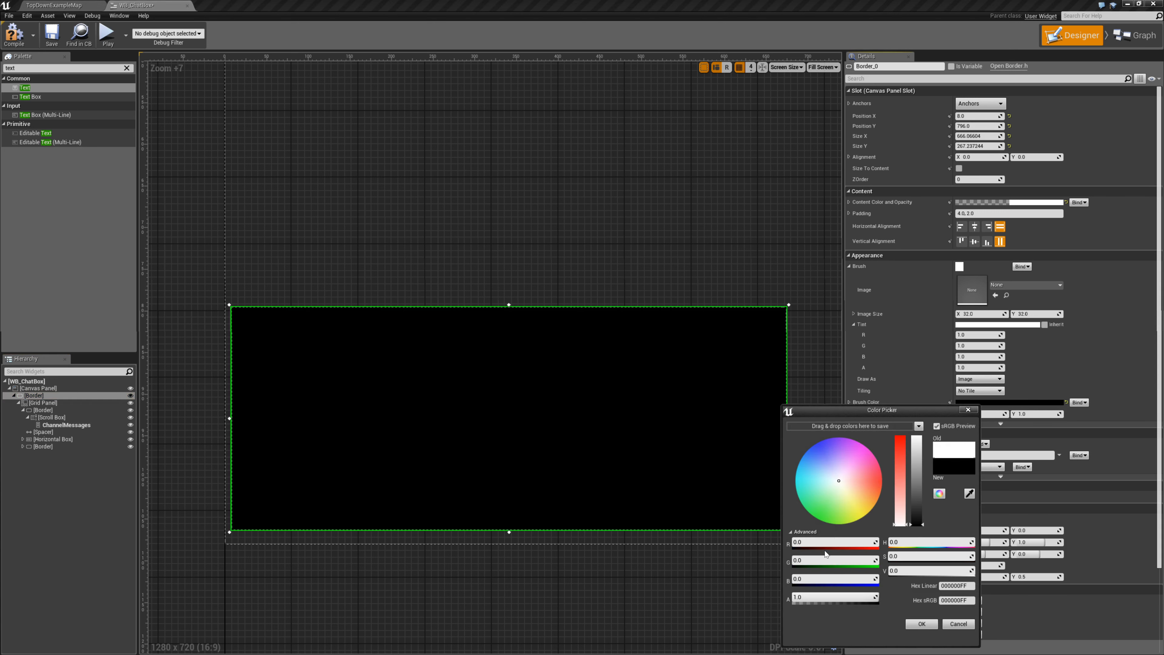
pyautogui.click(810, 595)
pyautogui.press('Return')
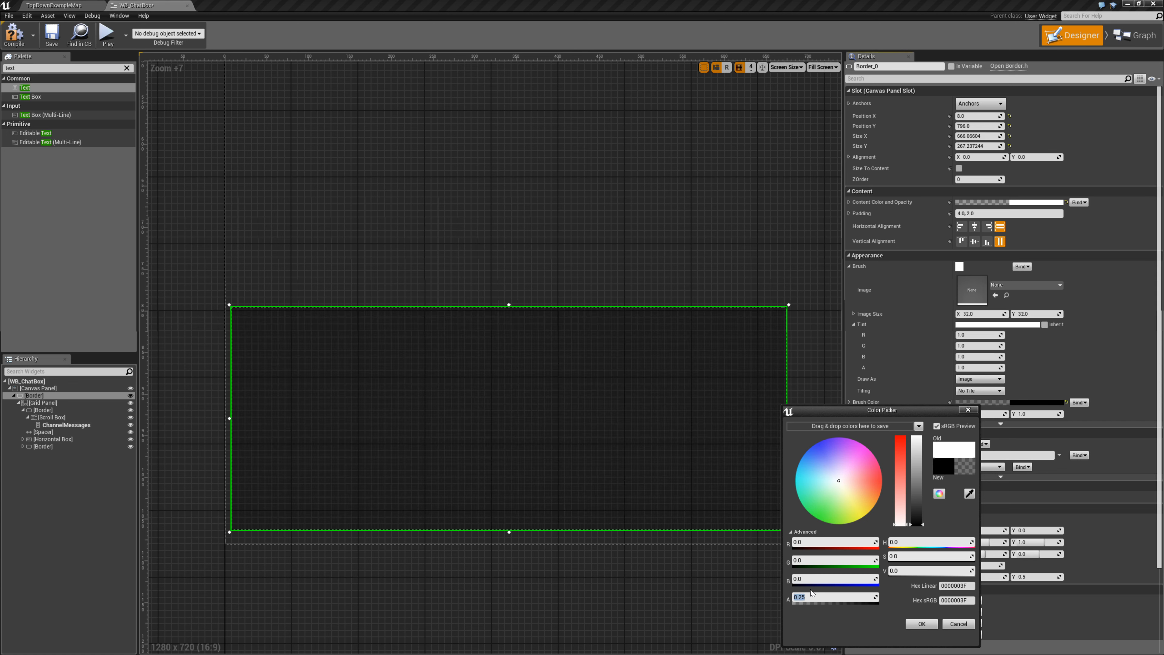
pyautogui.click(921, 624)
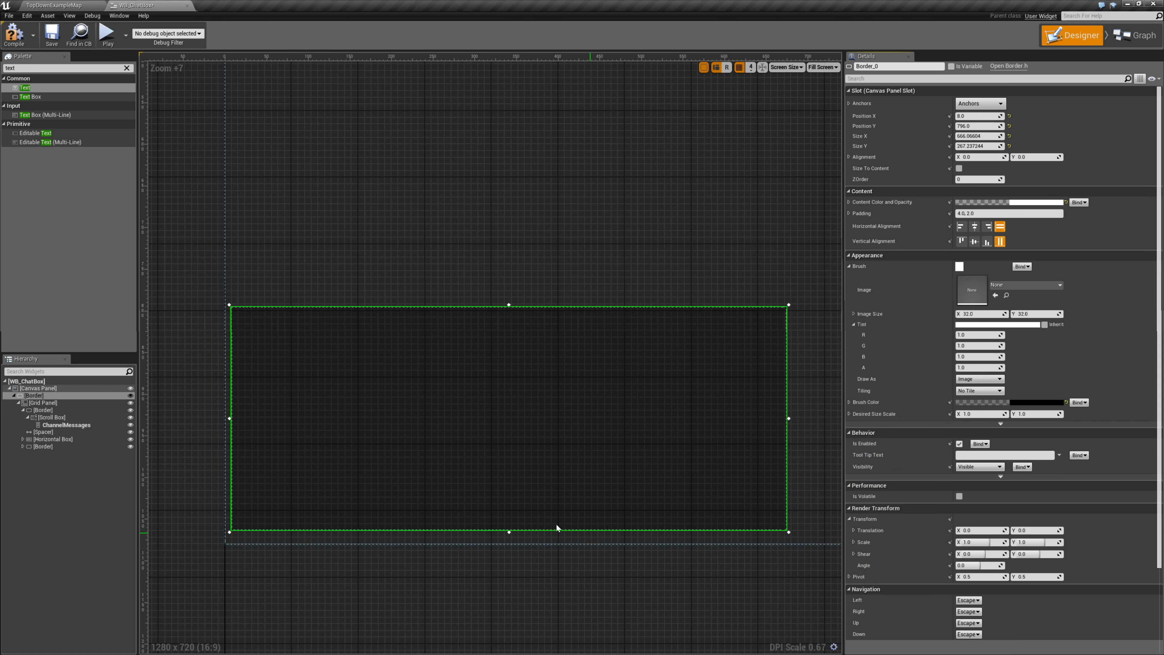
# - Compare the Brush Color settings of the message input Border, the message area Border and the outer Border
pyautogui.click(52, 447)
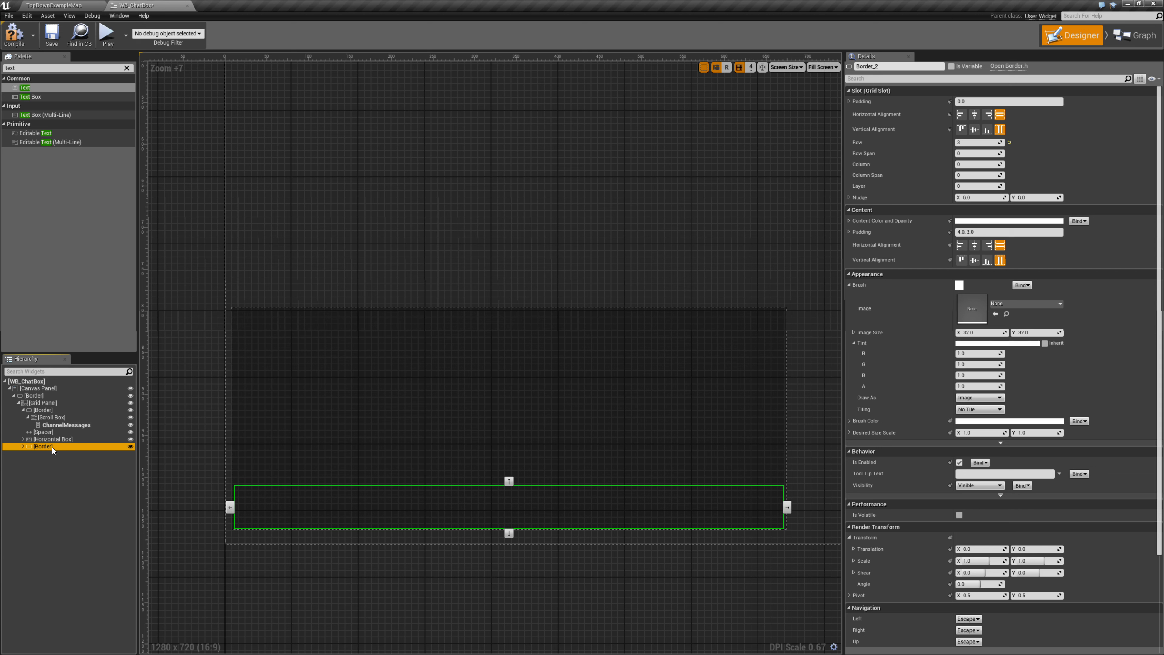
pyautogui.click(48, 411)
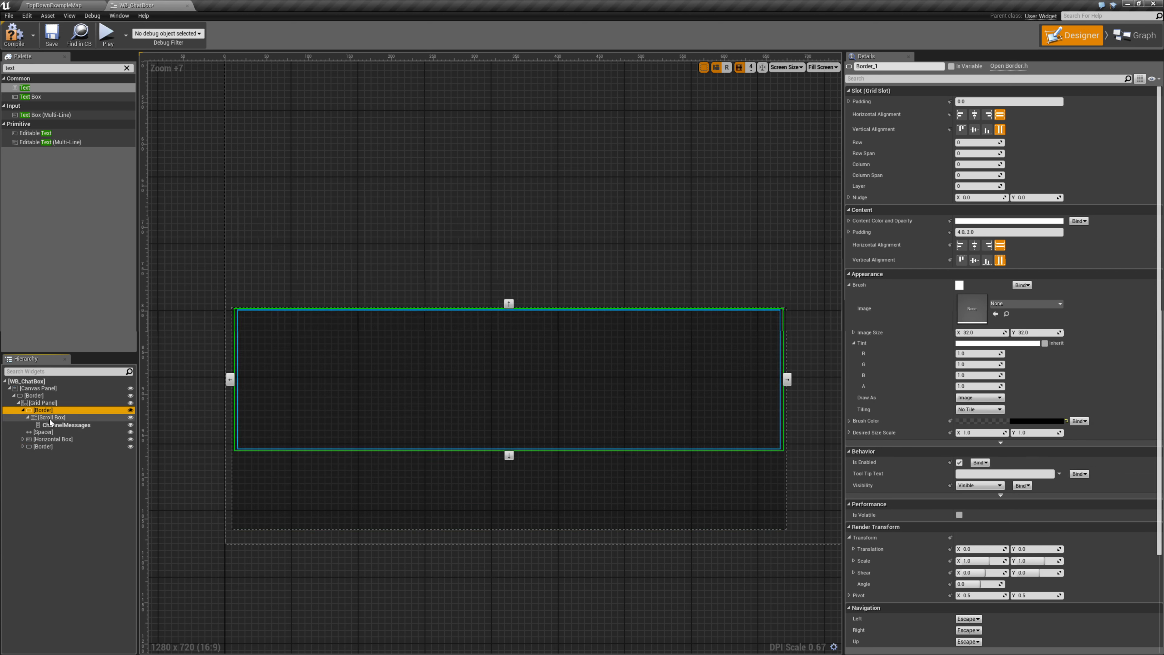
pyautogui.click(34, 396)
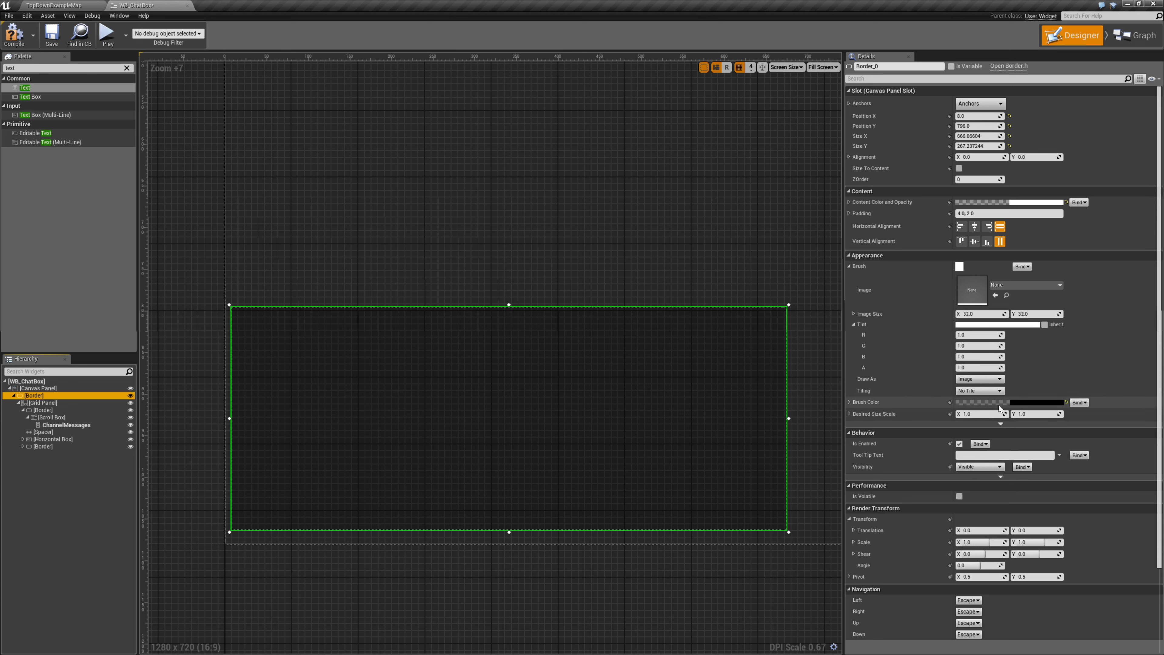
# - Check the Brush Color alpha of the outer Border and of the message area Border around the Scroll Box
pyautogui.click(1029, 404)
pyautogui.click(862, 597)
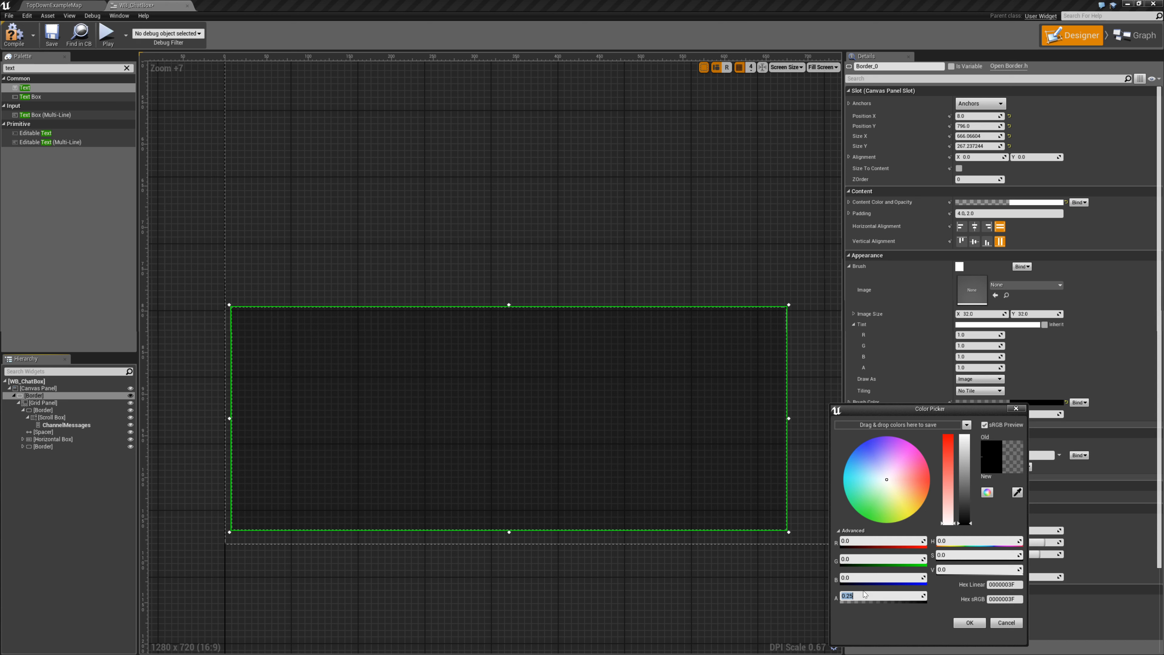
pyautogui.click(958, 622)
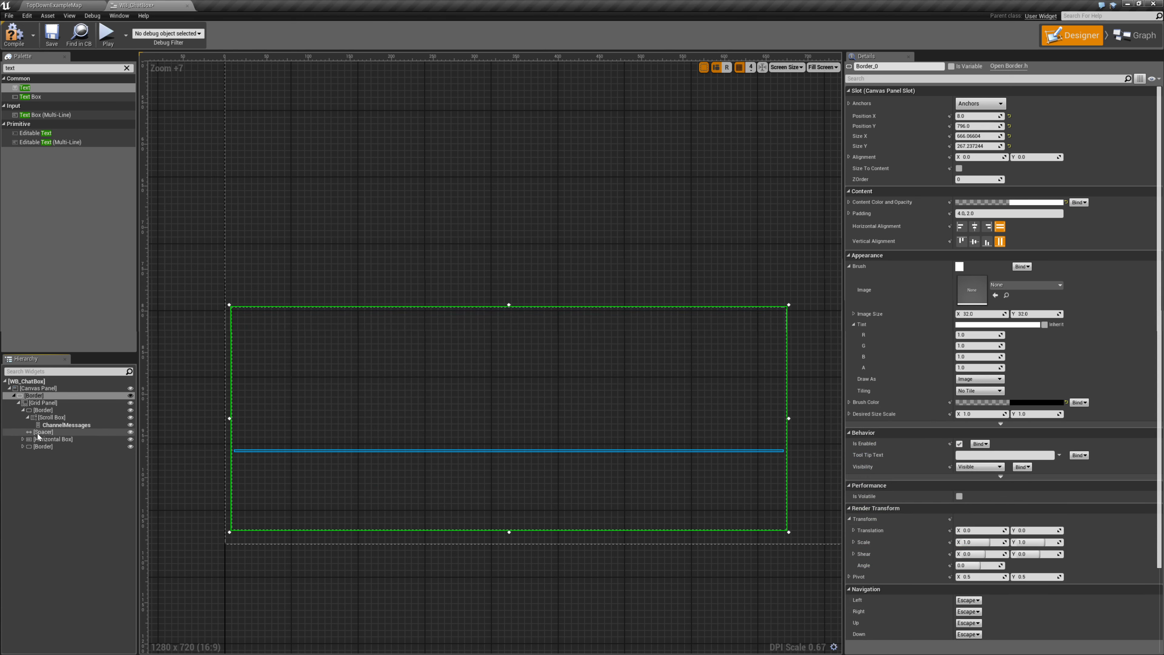
pyautogui.click(47, 412)
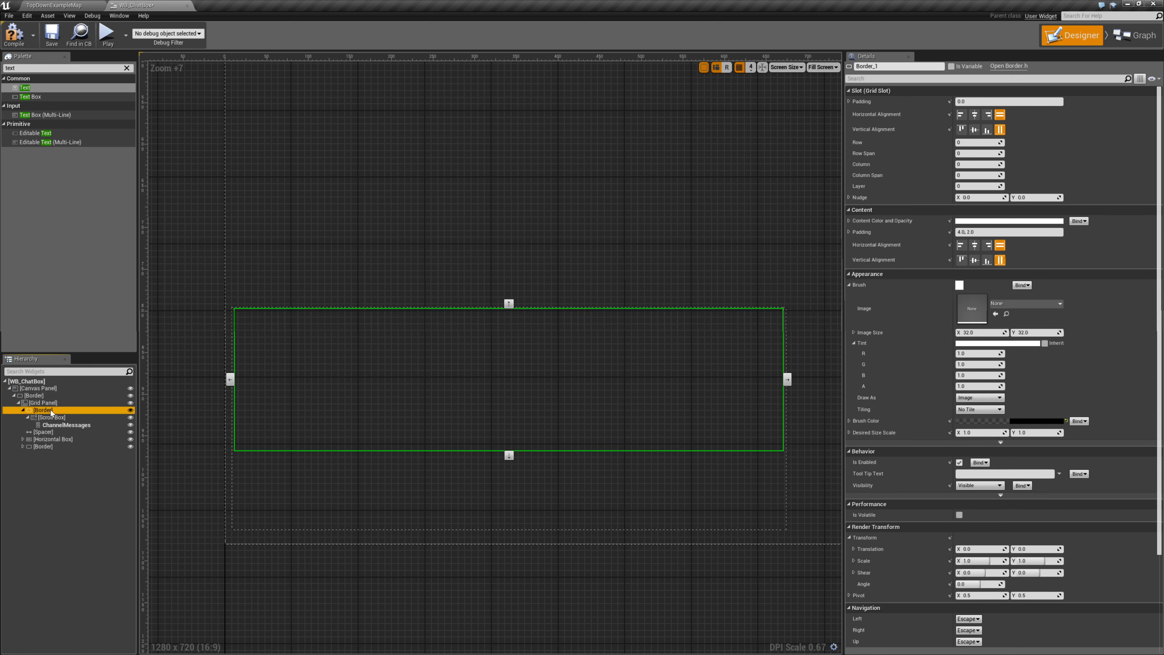
pyautogui.click(1016, 421)
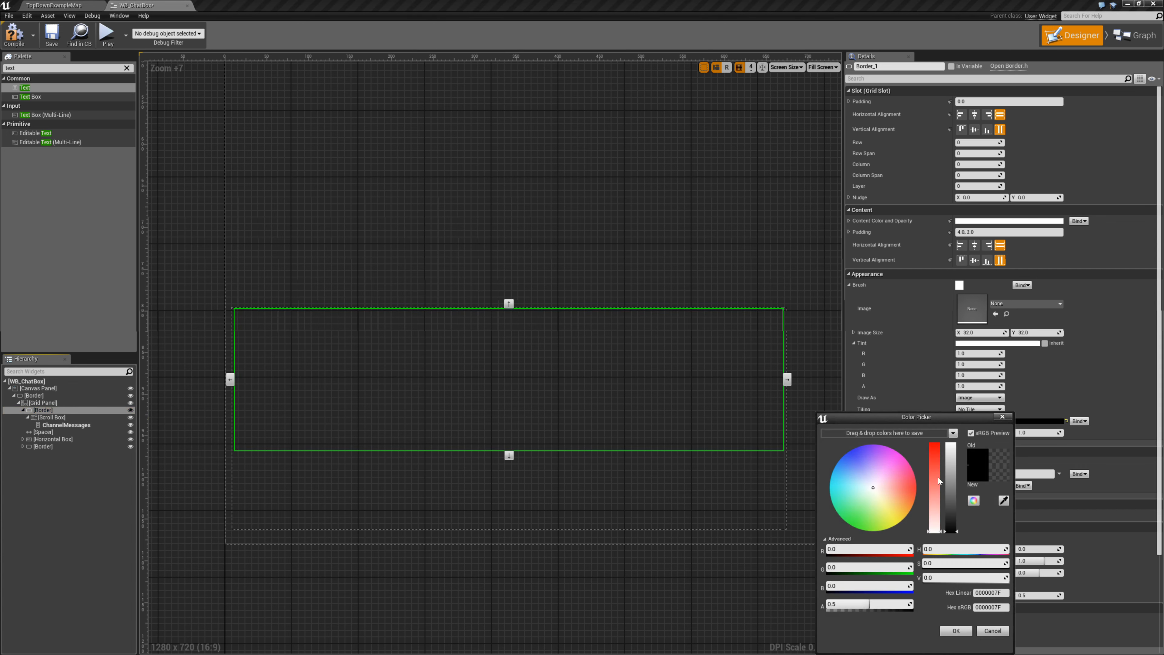
pyautogui.click(844, 608)
pyautogui.click(956, 631)
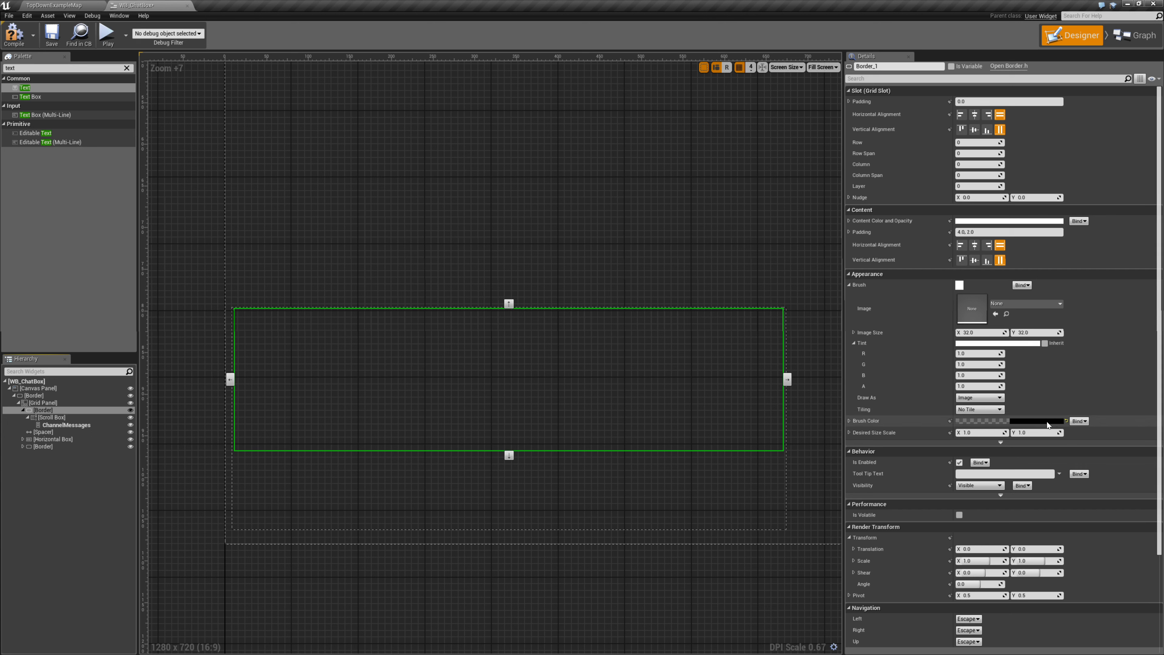
# - Reset the message area Border's Brush Color to its default, save the widget and check the color values
pyautogui.click(1066, 420)
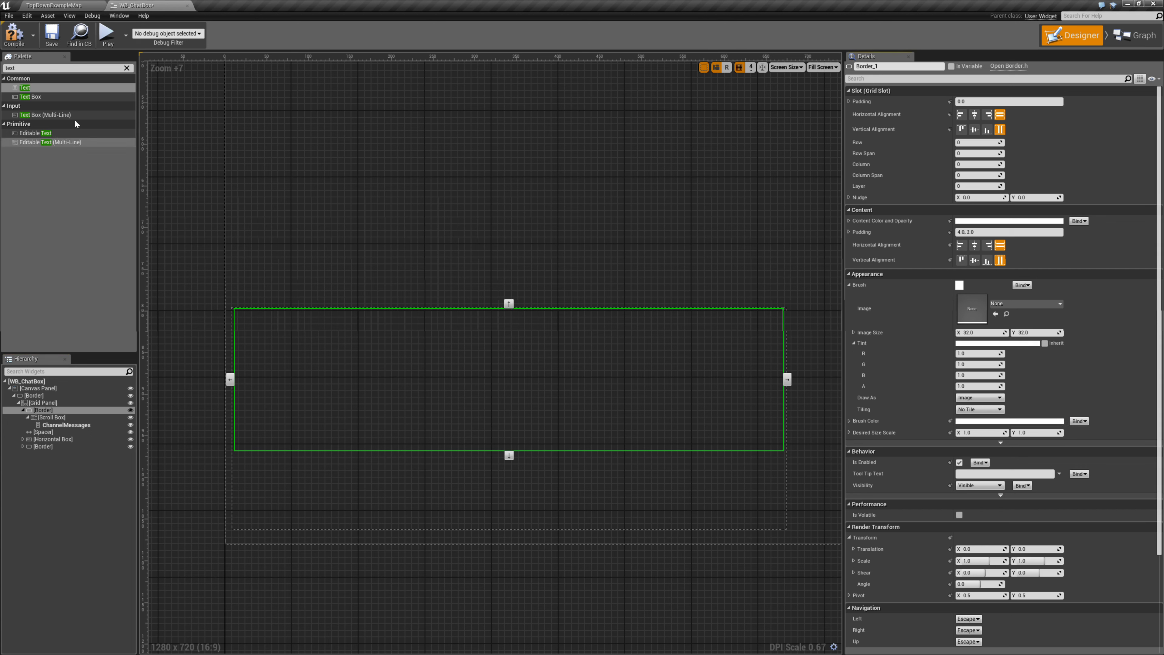
pyautogui.hotkey('ctrl', 's')
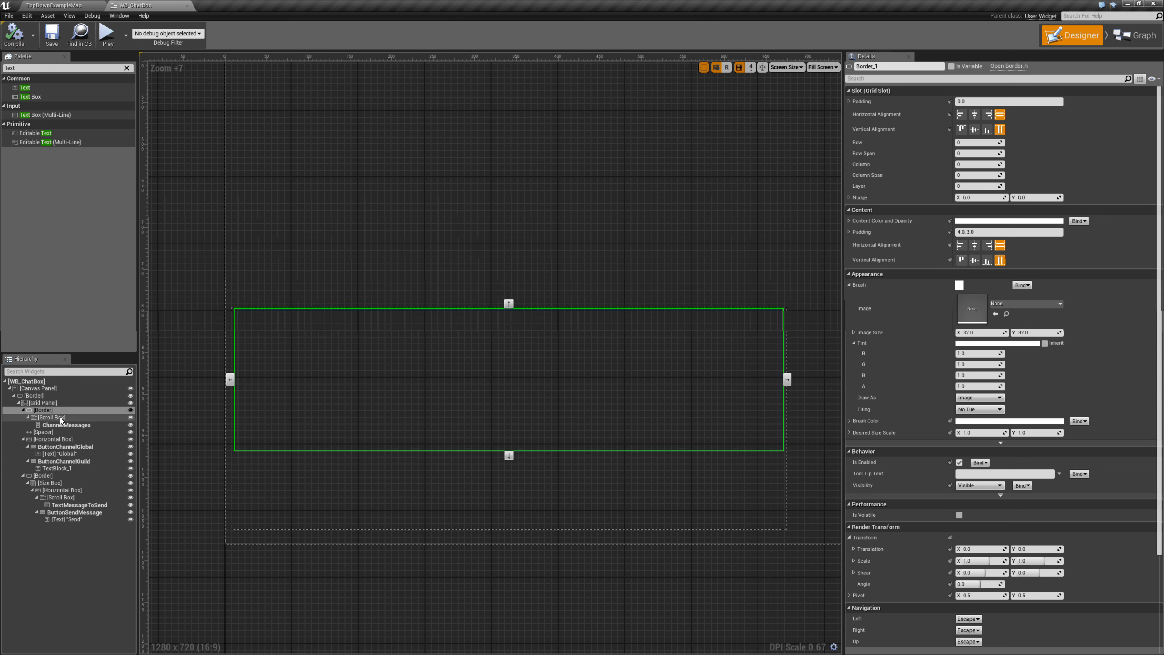
pyautogui.click(47, 411)
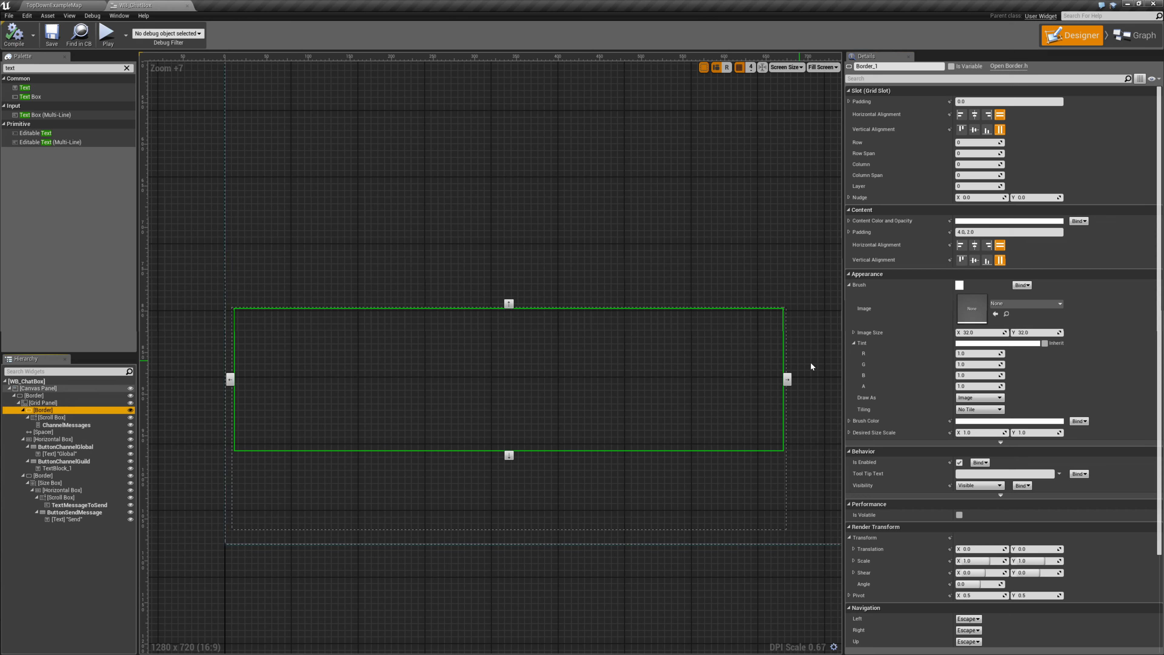
pyautogui.click(987, 421)
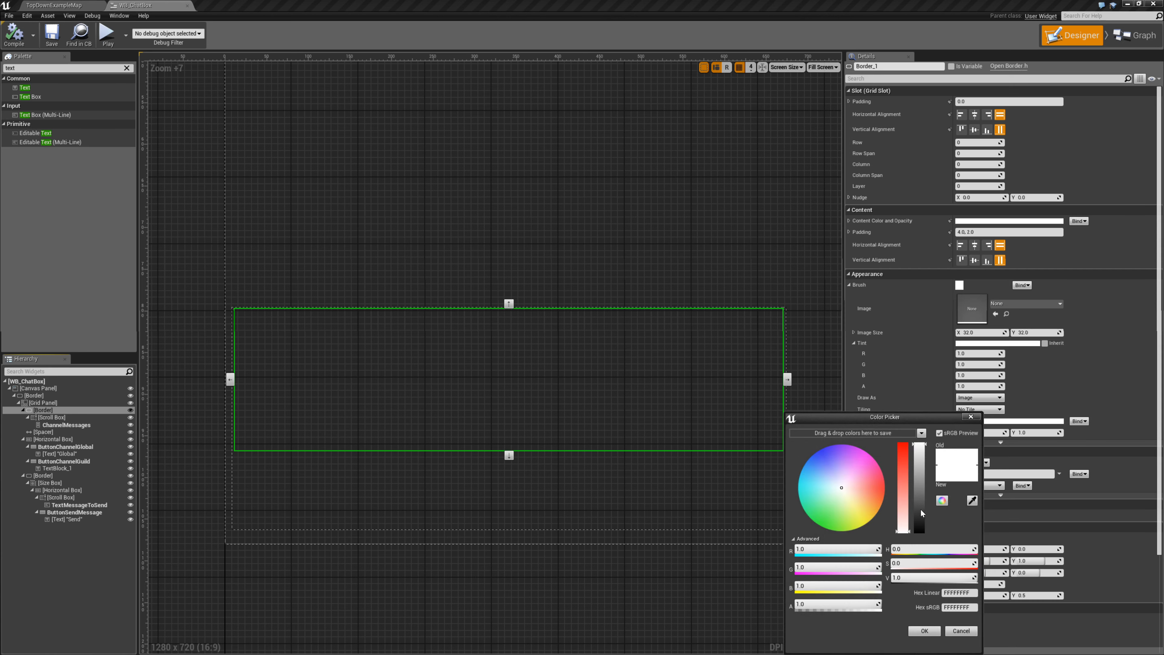
pyautogui.click(961, 631)
pyautogui.scroll(2, 611, 466)
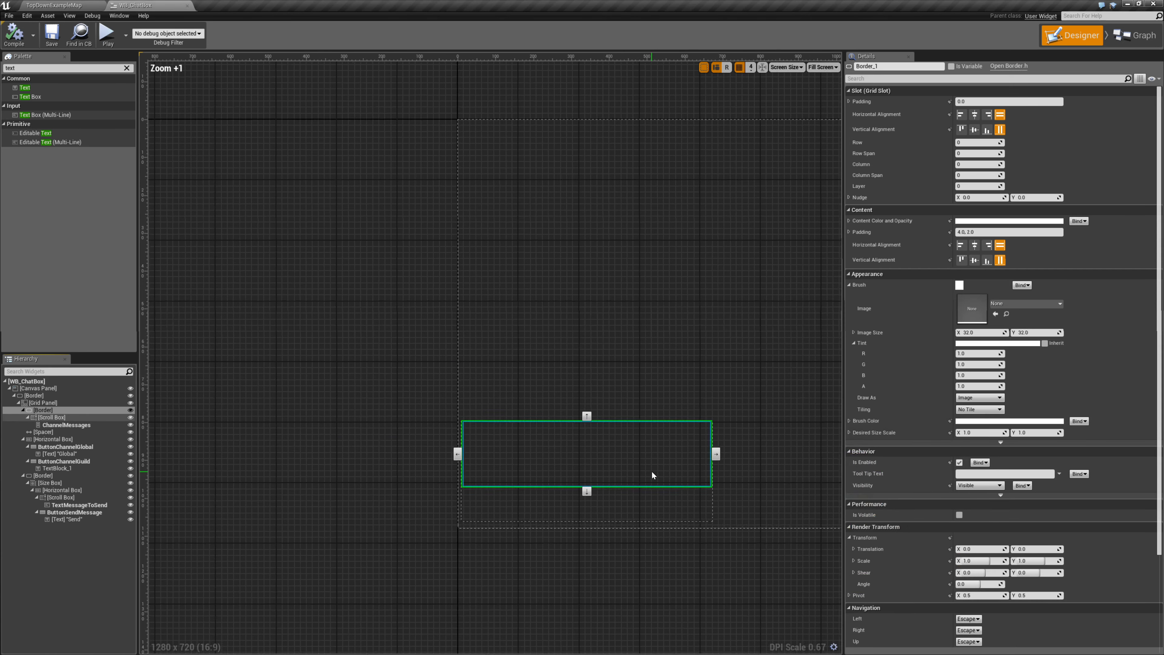
# - Close and reopen WB_ChatBox, and check the message area Border's Brush Color values
pyautogui.click(187, 5)
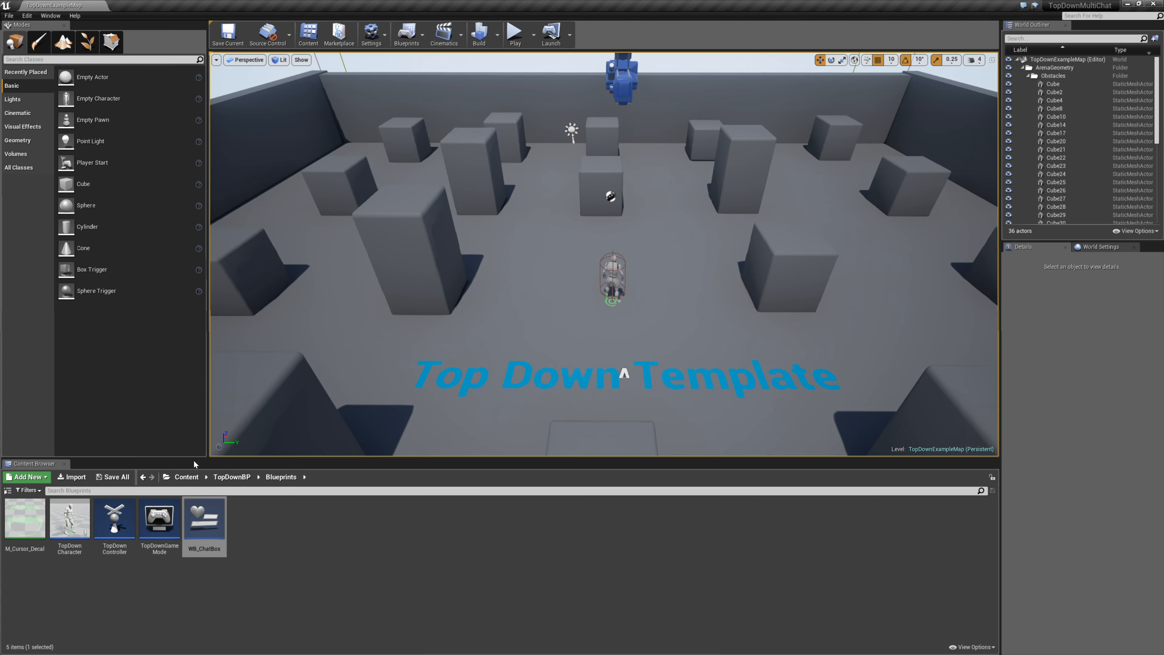
pyautogui.doubleClick(197, 532)
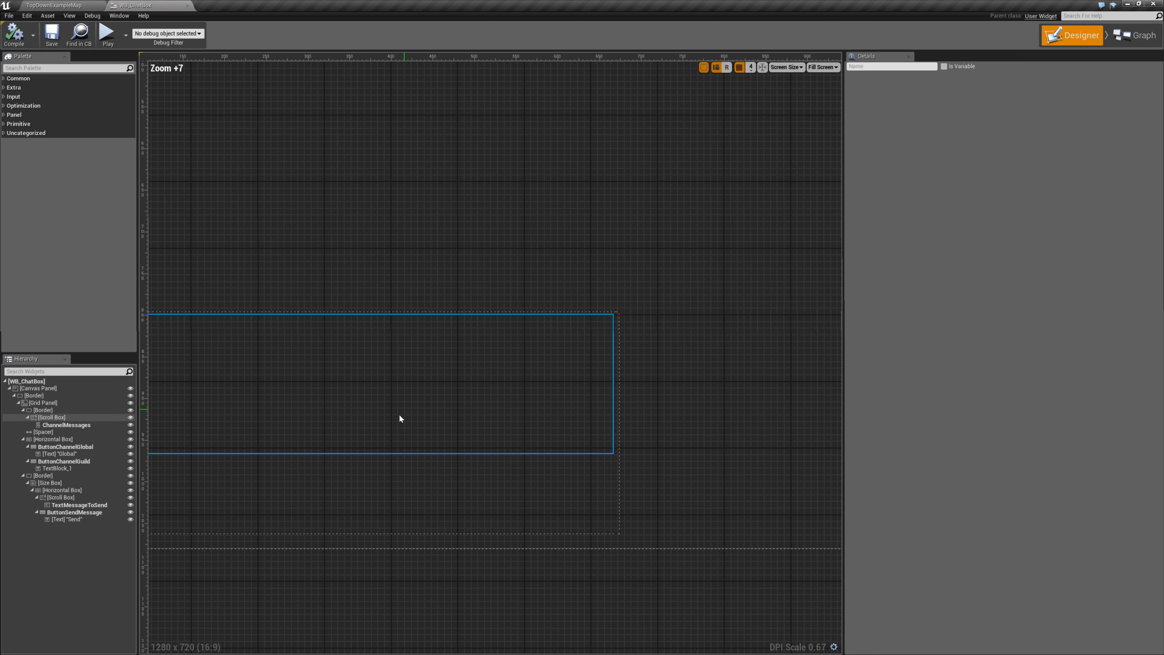
pyautogui.click(424, 404)
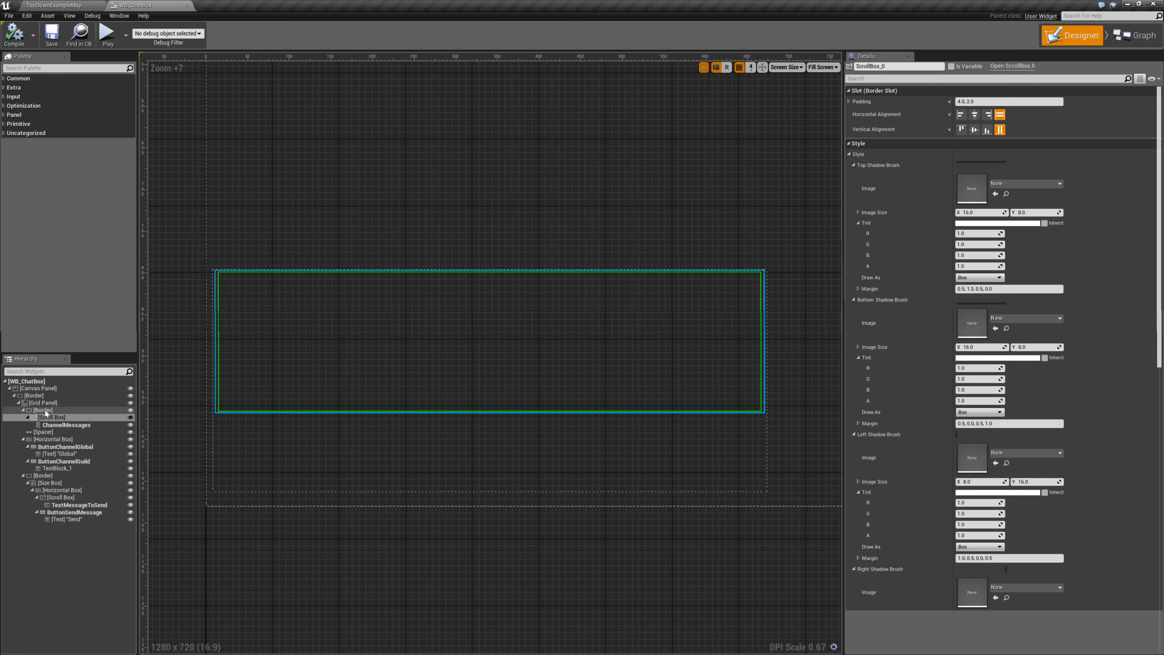
pyautogui.click(112, 408)
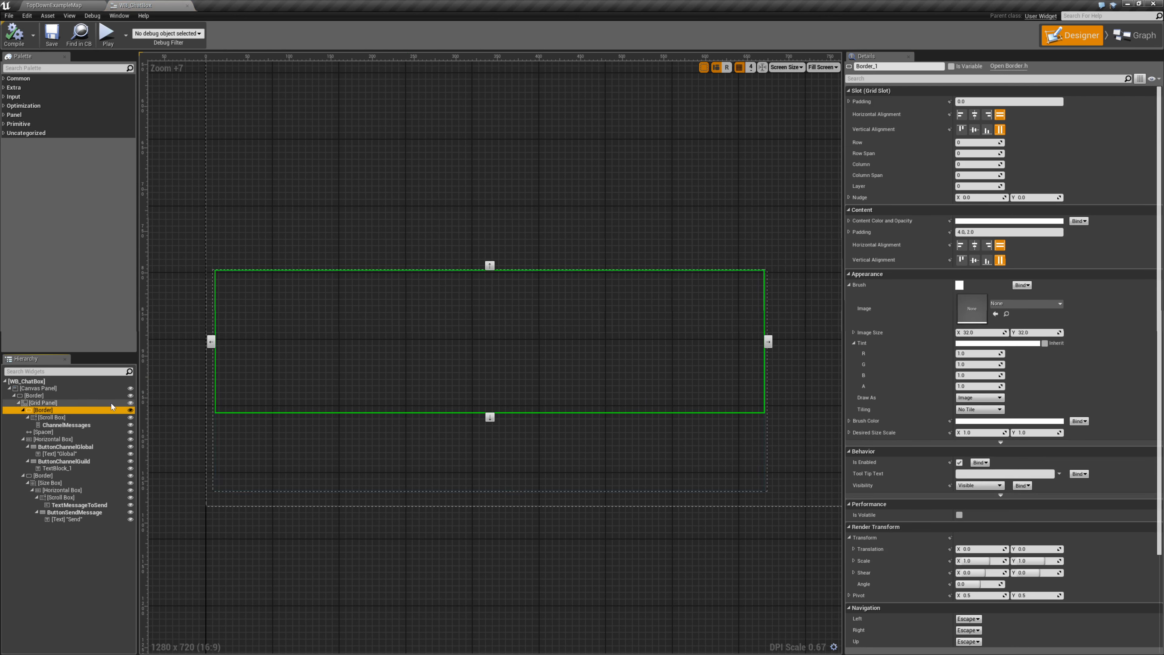
pyautogui.click(1045, 421)
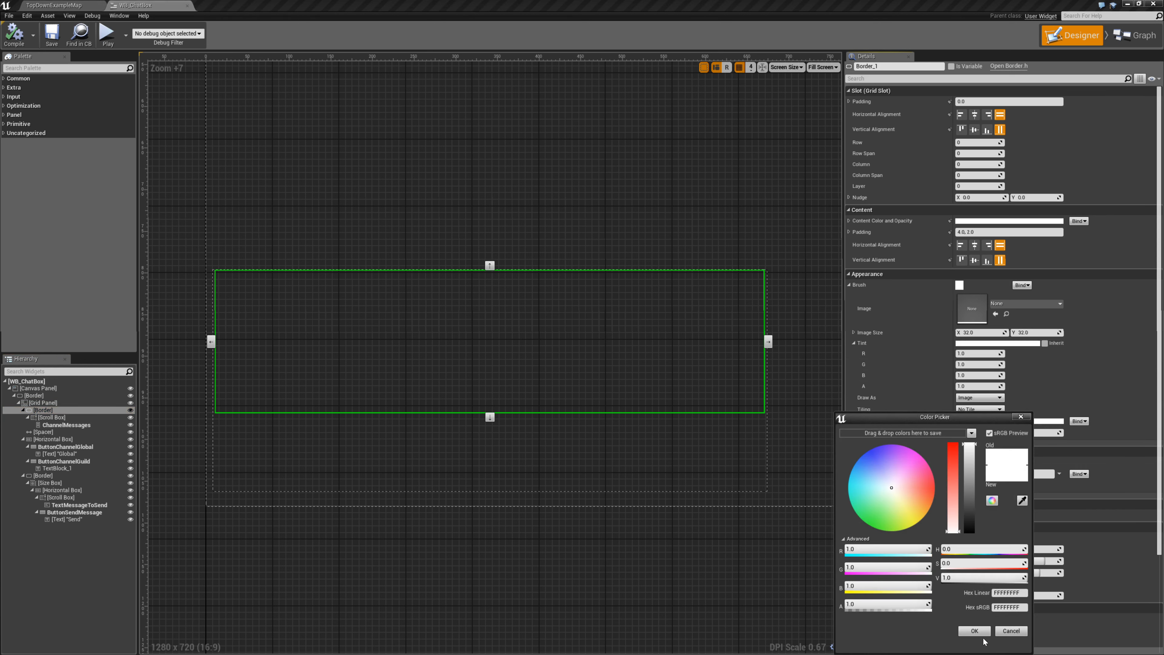
pyautogui.click(976, 631)
# - Reset the outer Border's Brush Color to its default and save the widget
pyautogui.click(40, 397)
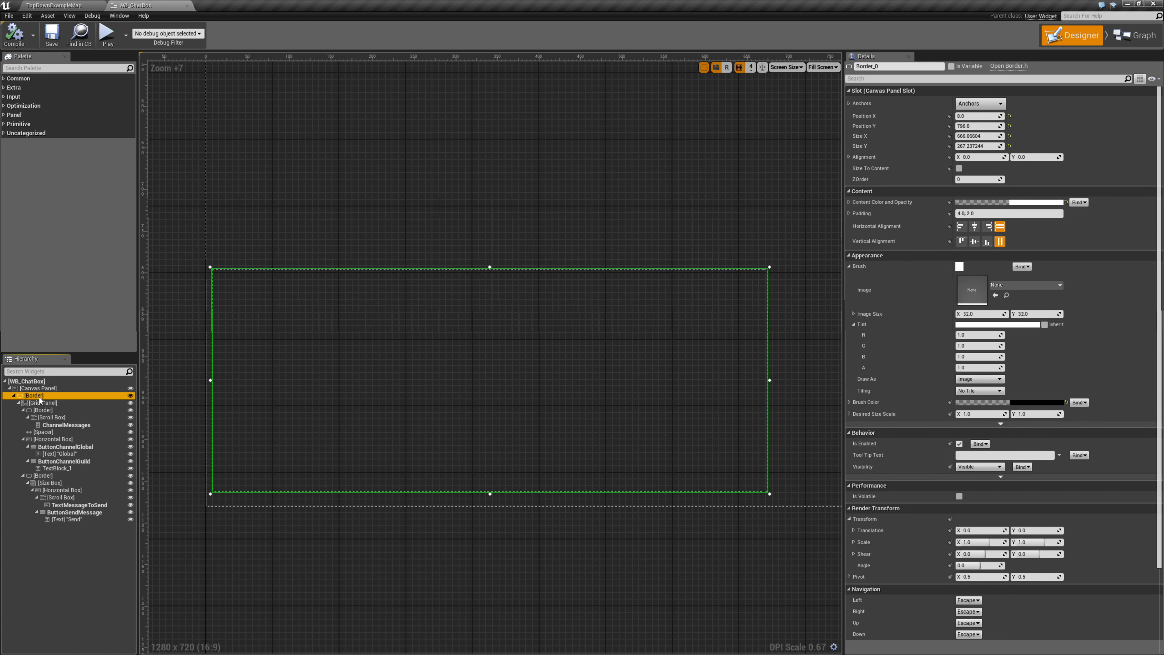
pyautogui.click(1067, 402)
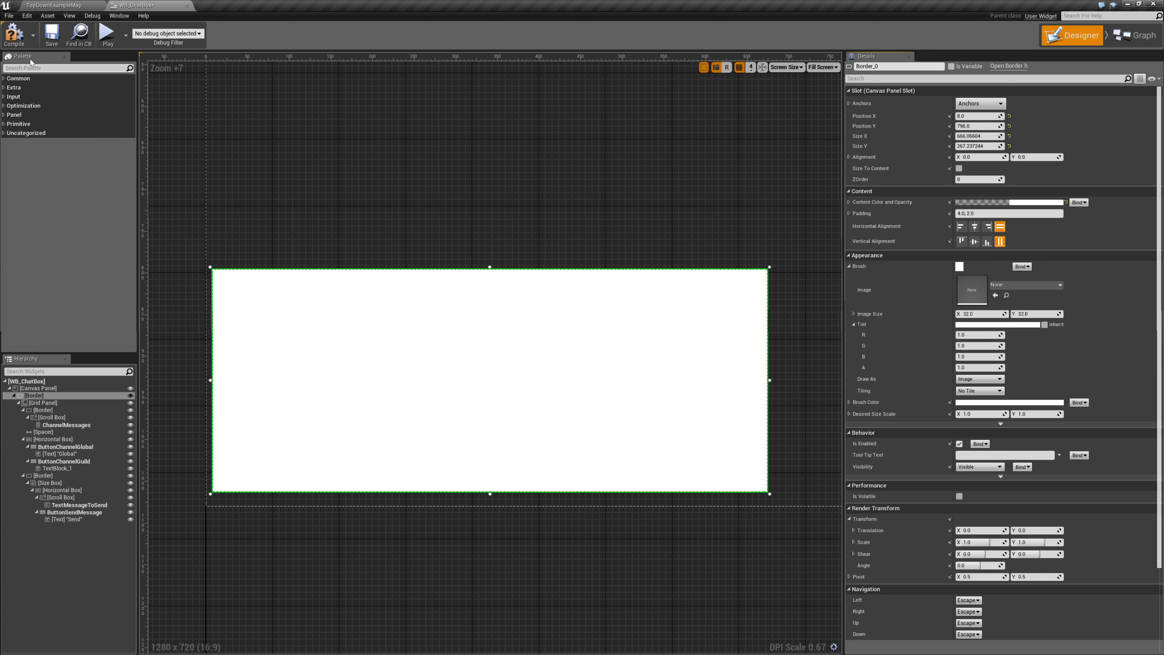
pyautogui.hotkey('ctrl', 's')
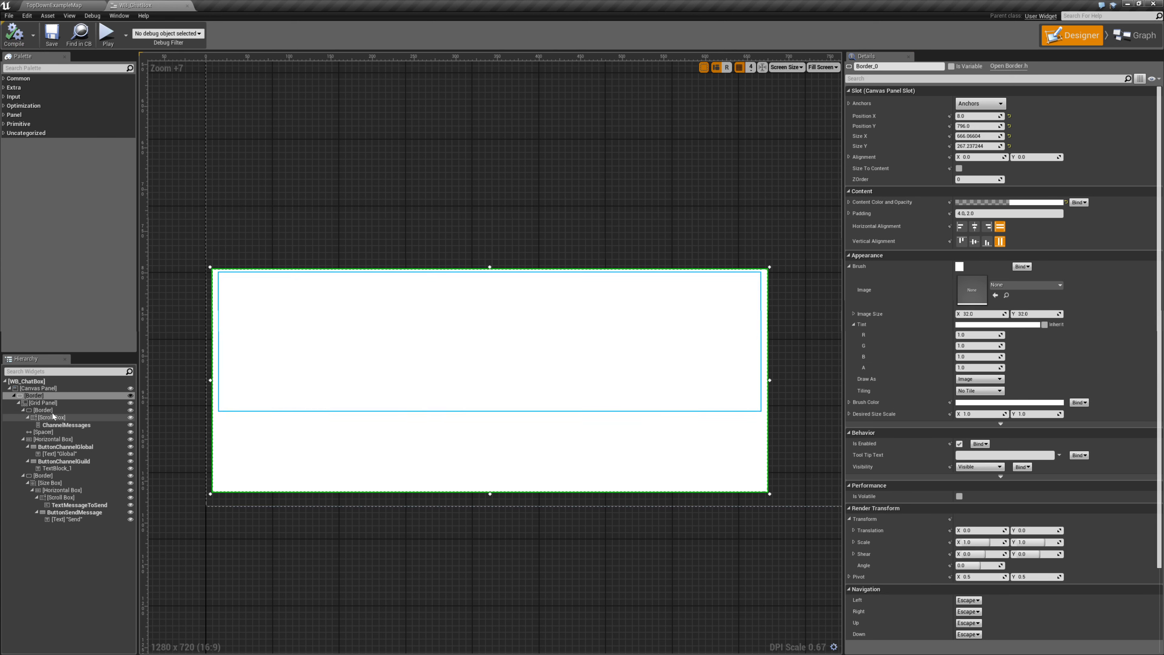
# - Set the message area Border's Brush Color to opaque black and expand its color channels, collapsing the Brush settings
pyautogui.click(46, 410)
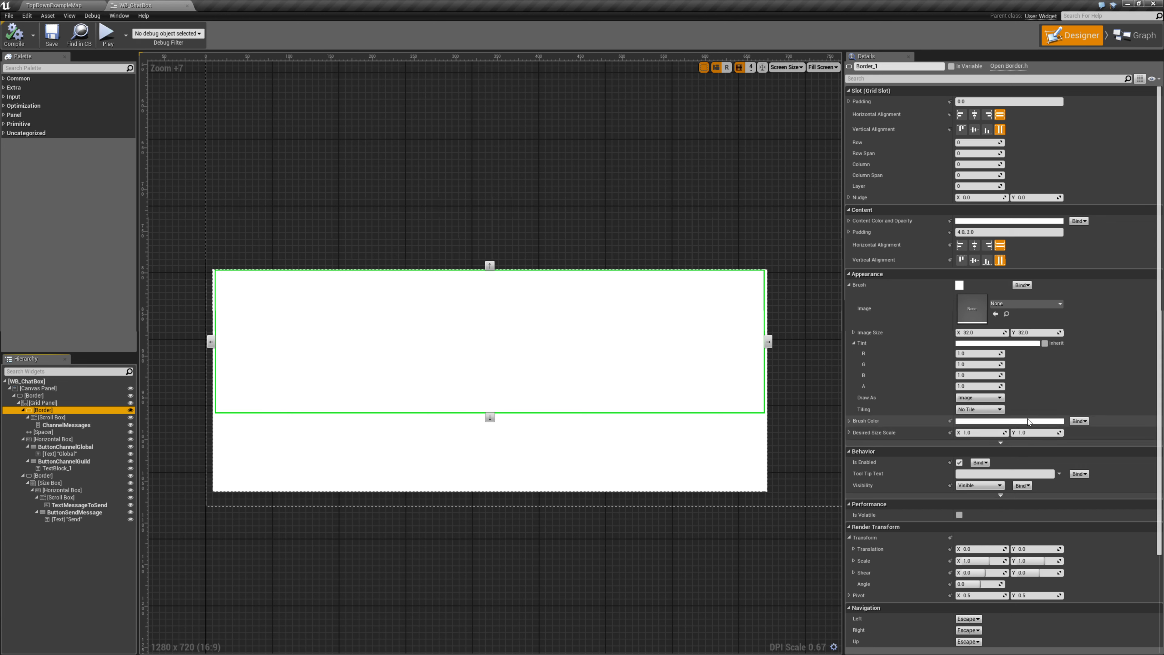
pyautogui.click(1028, 421)
pyautogui.moveTo(963, 446); pyautogui.dragTo(961, 570)
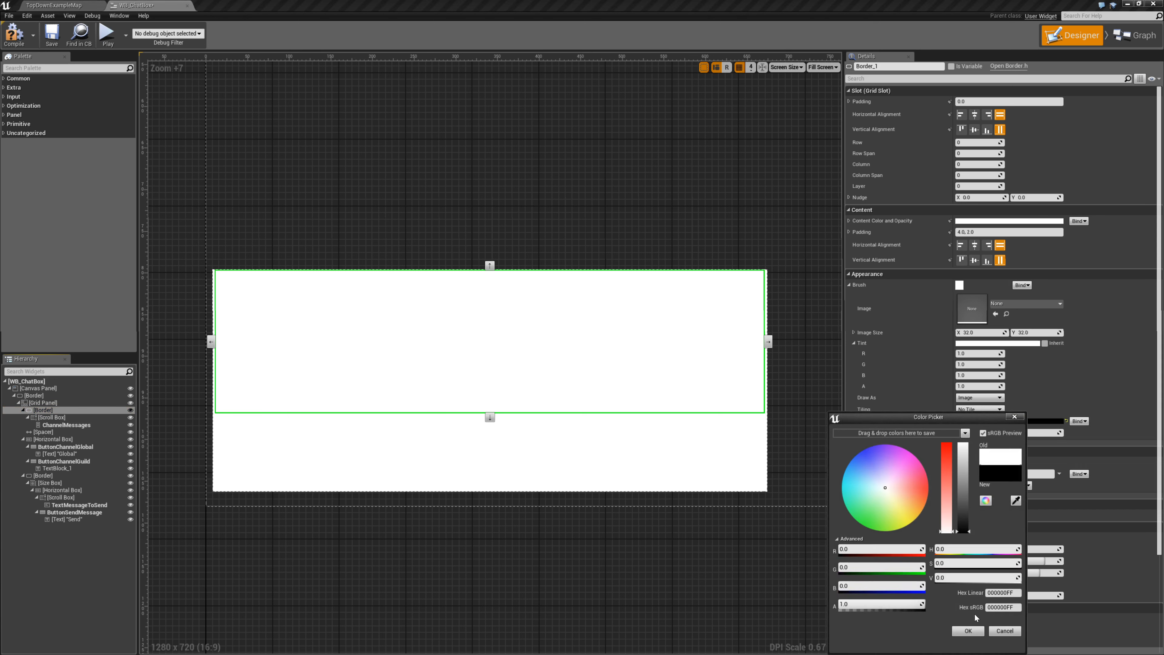
pyautogui.click(969, 631)
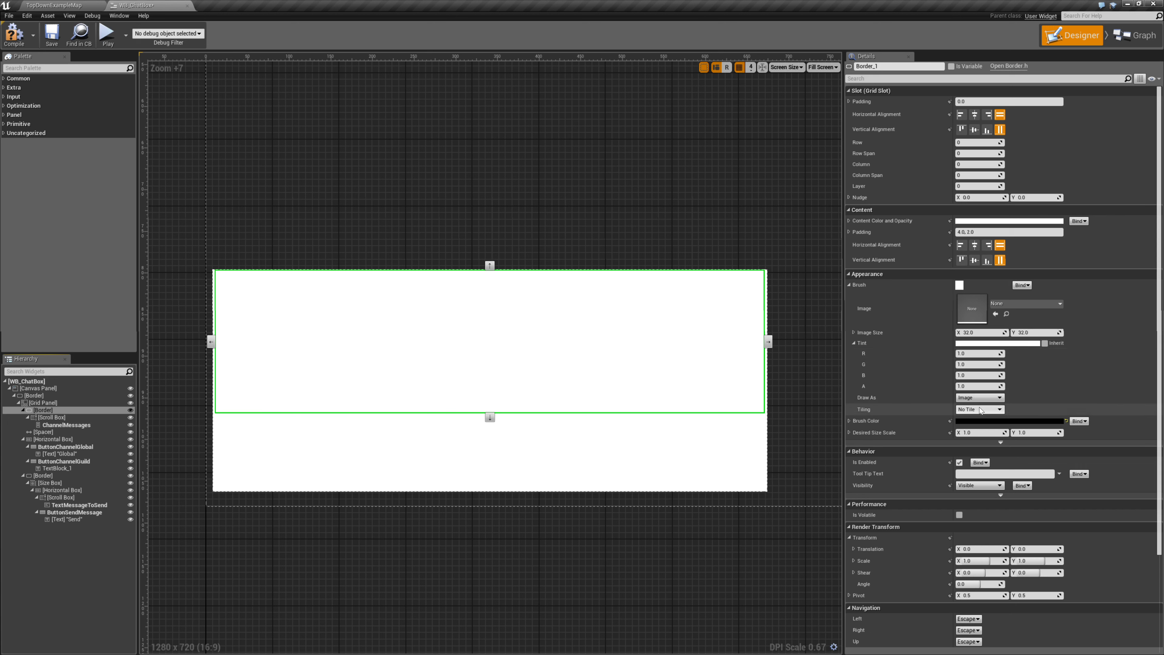
pyautogui.click(849, 421)
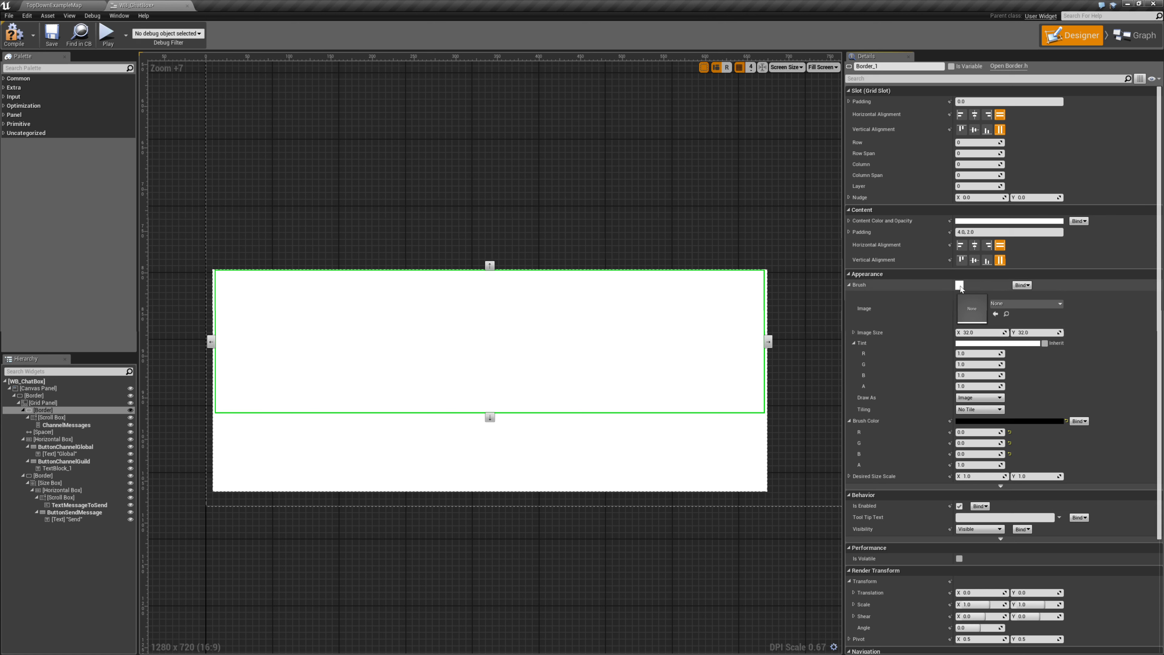
pyautogui.click(848, 286)
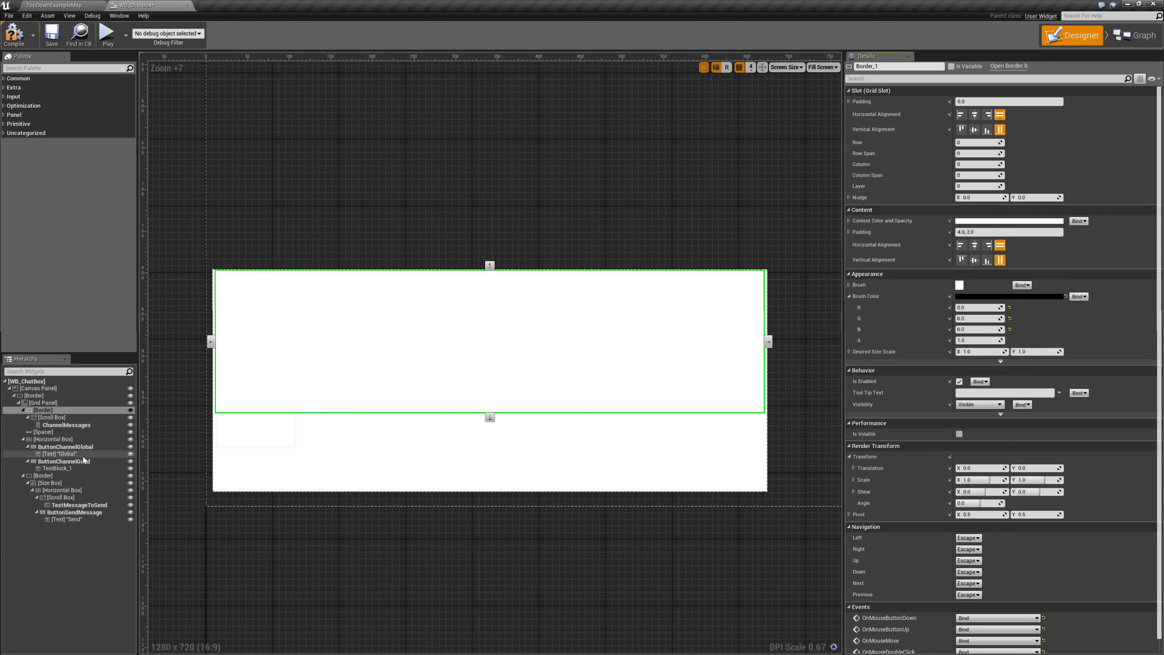
# - Compare the Brush Color channels of the outer Border and the message area Border
pyautogui.press('Up')
pyautogui.press('Up')
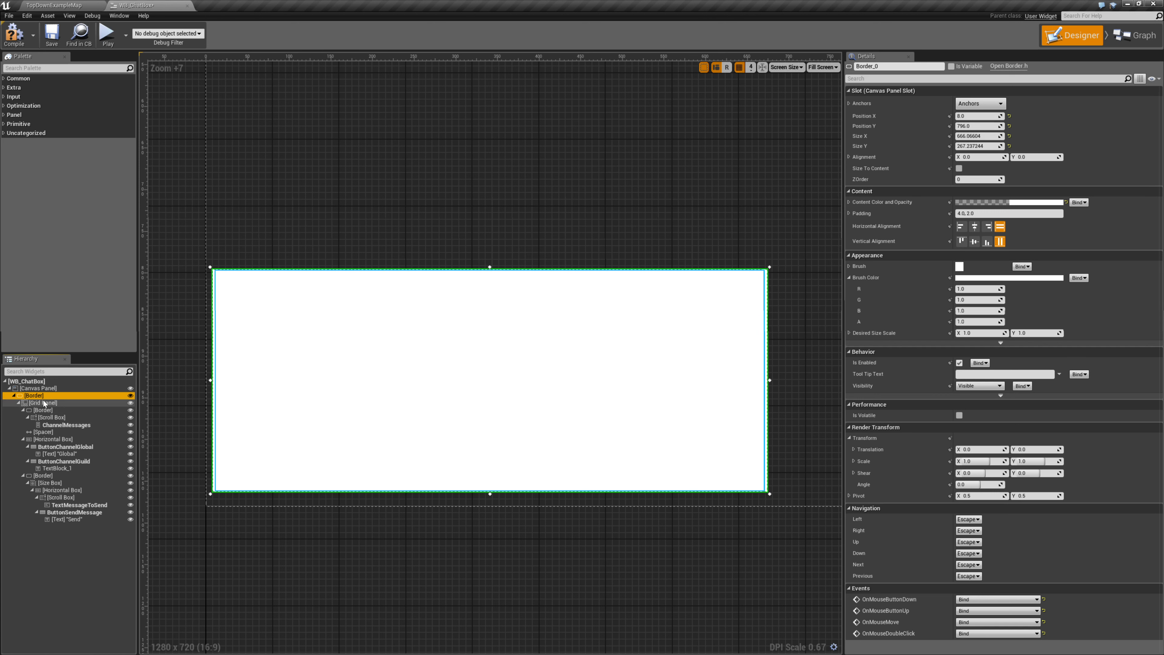
pyautogui.click(49, 411)
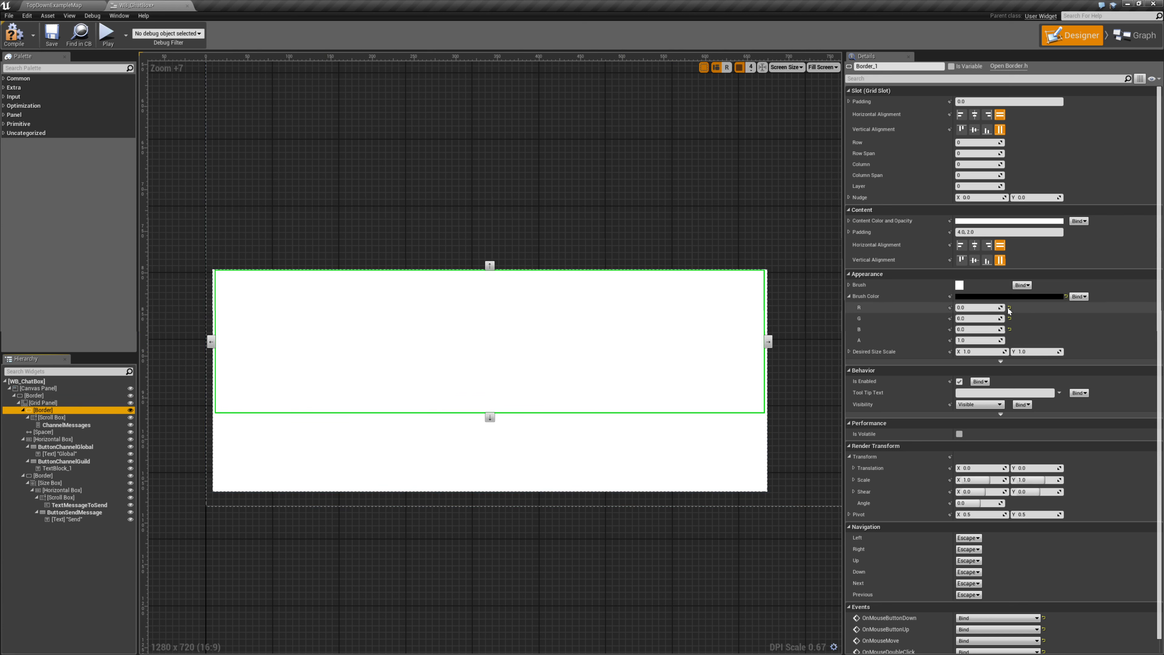
pyautogui.click(1006, 298)
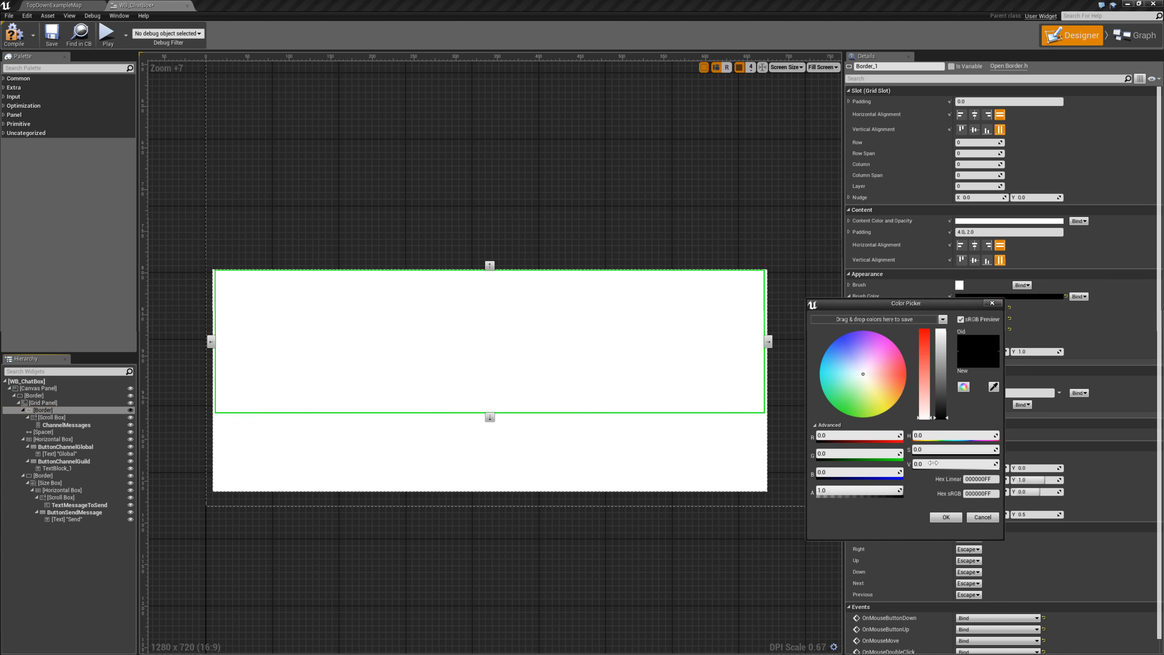
pyautogui.click(1012, 423)
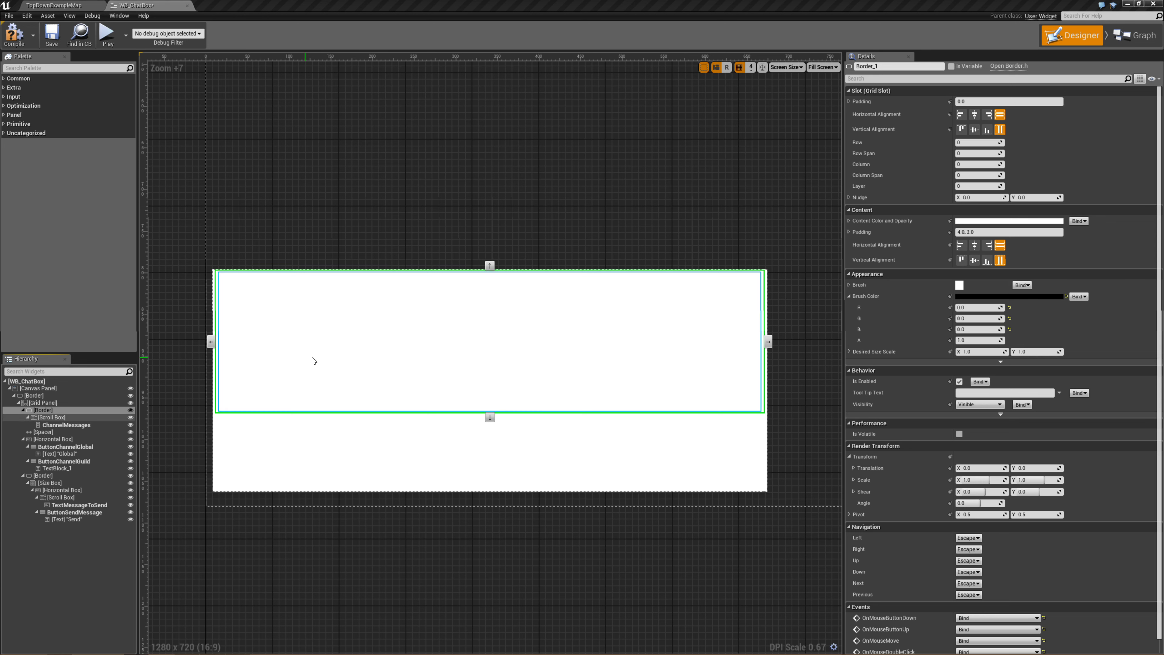
# - Set the outer Border's Brush Color alpha to 0
pyautogui.click(43, 395)
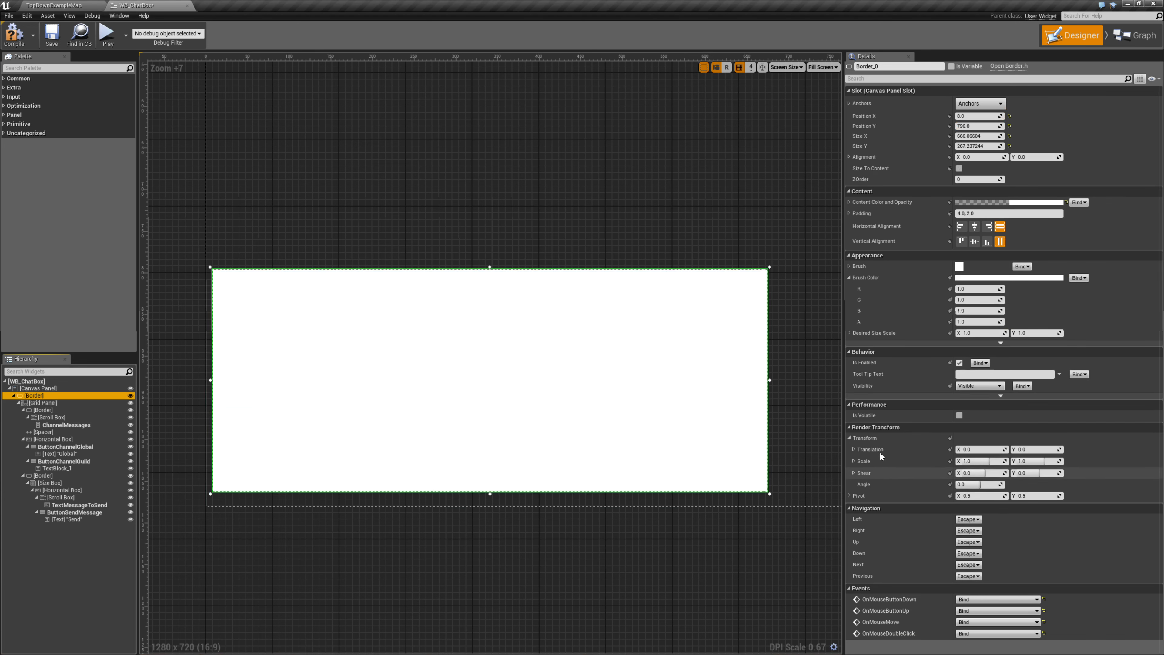
pyautogui.click(981, 321)
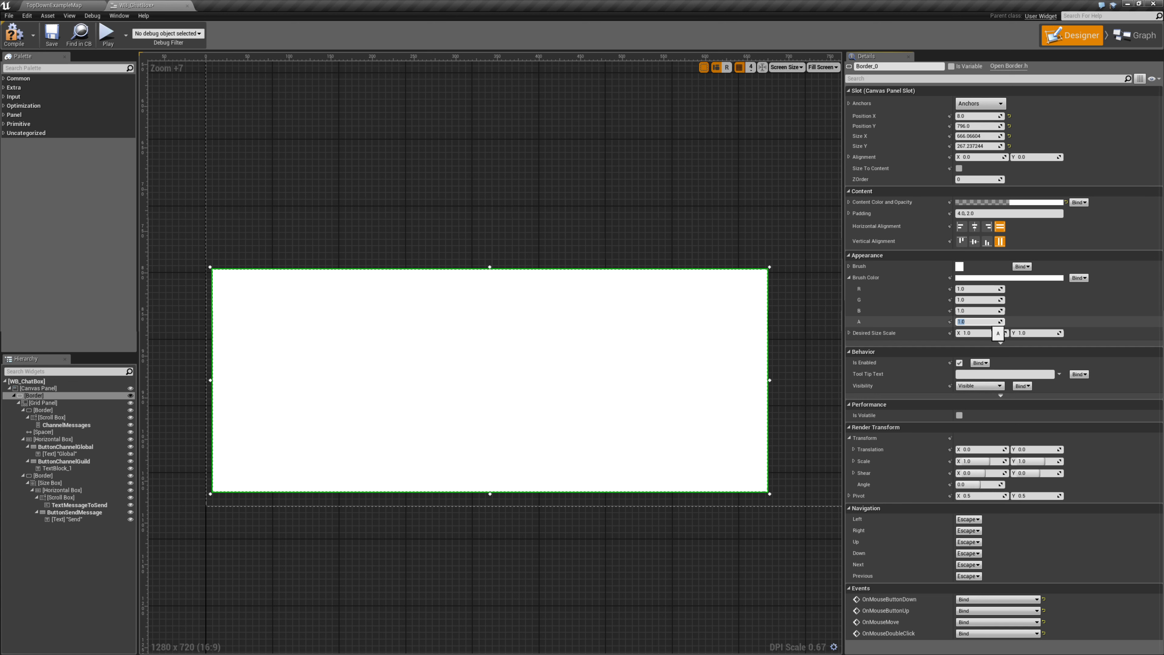
pyautogui.write('0')
pyautogui.press('Return')
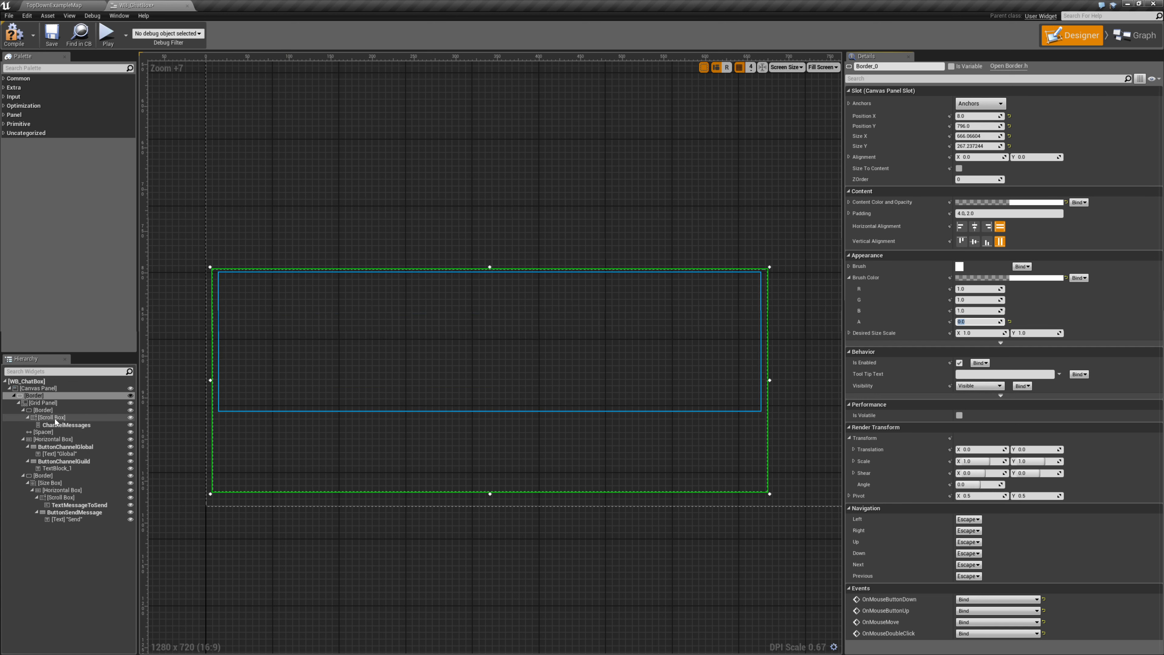
# - Set the message area Border's Brush Color alpha to 0.25 and expand its Brush settings
pyautogui.click(43, 410)
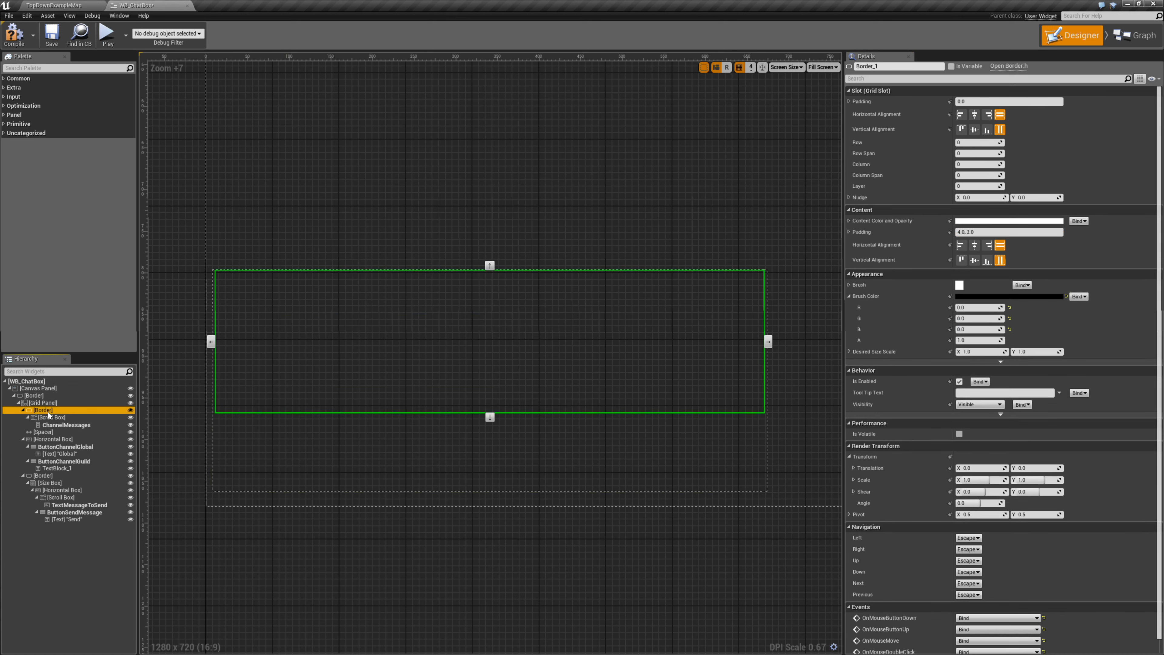
pyautogui.click(972, 339)
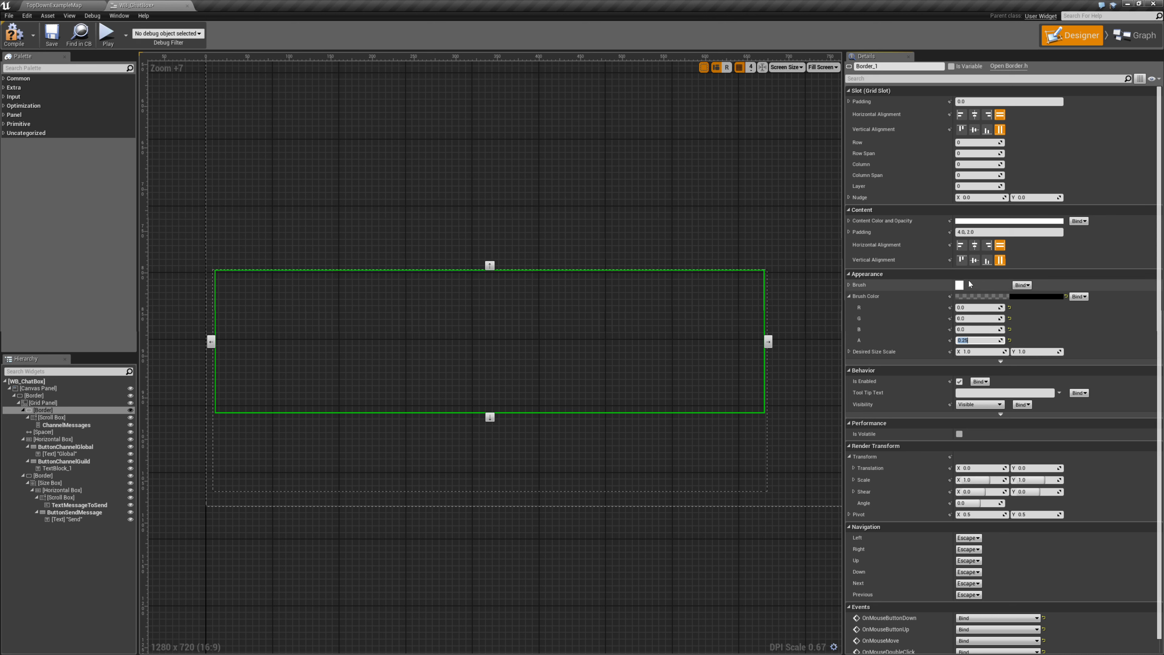
pyautogui.click(850, 286)
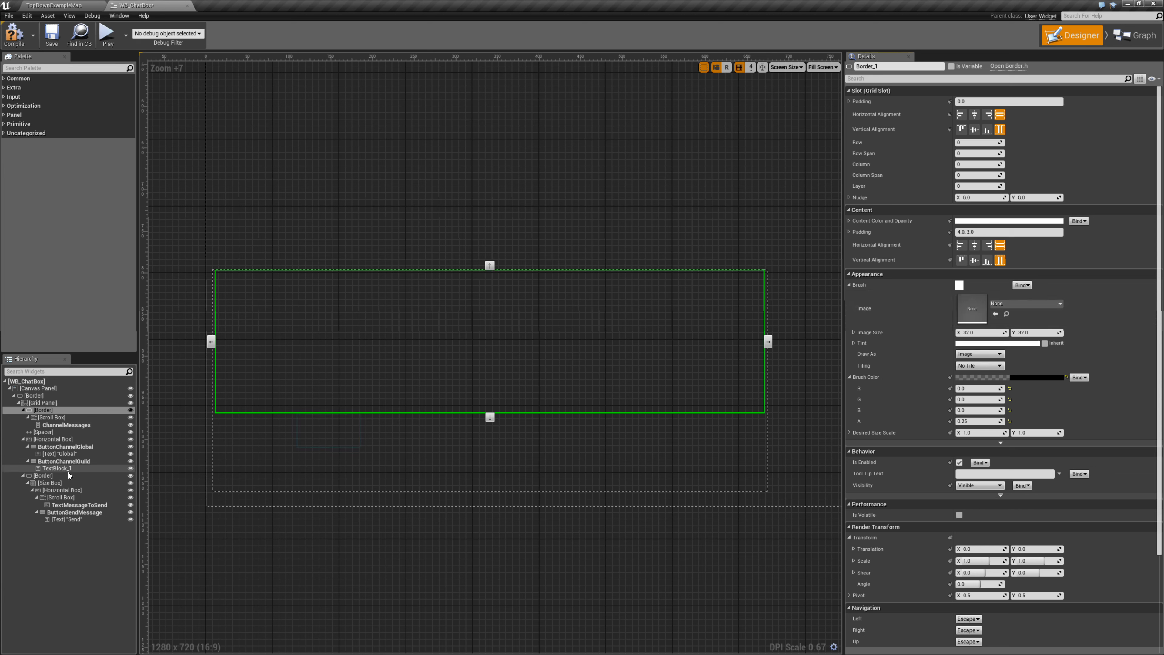
# - Select the message input Border below the channel buttons and save the widget
pyautogui.click(56, 476)
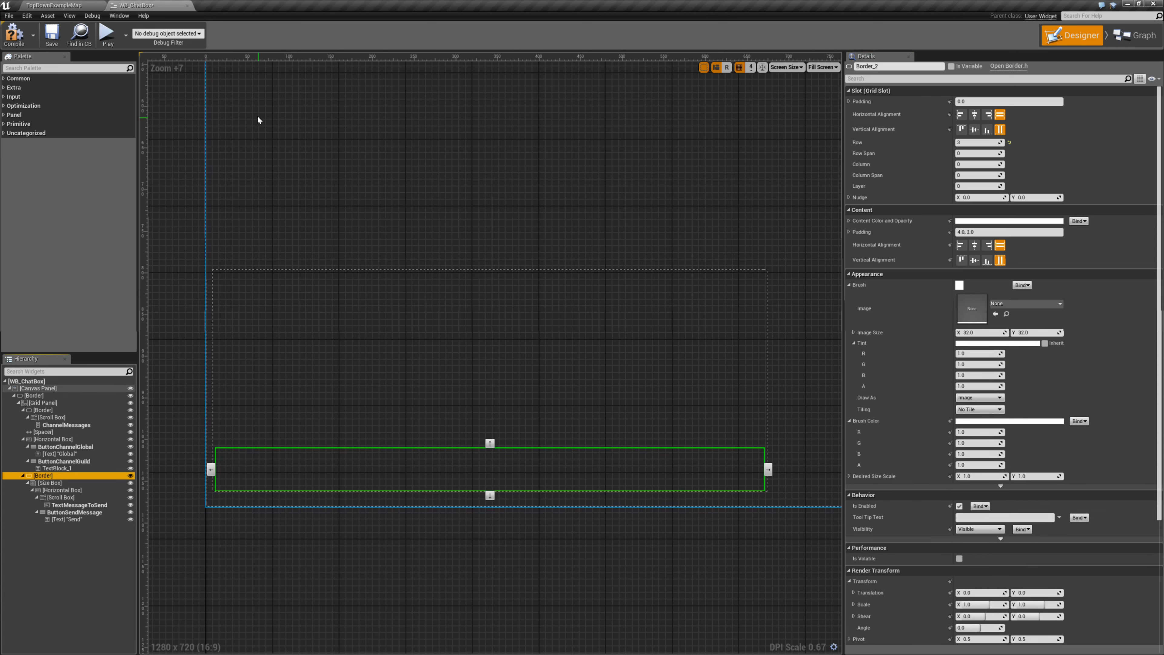
pyautogui.hotkey('ctrl', 's')
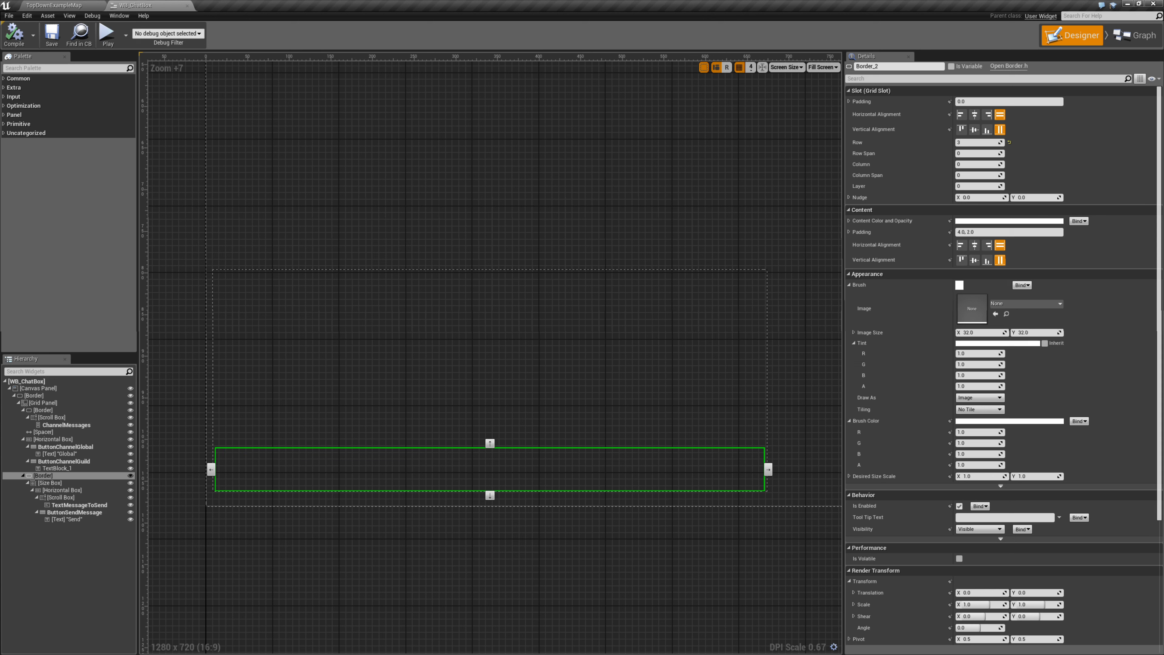
# - Filter the outer Border's properties by "color"
pyautogui.click(53, 439)
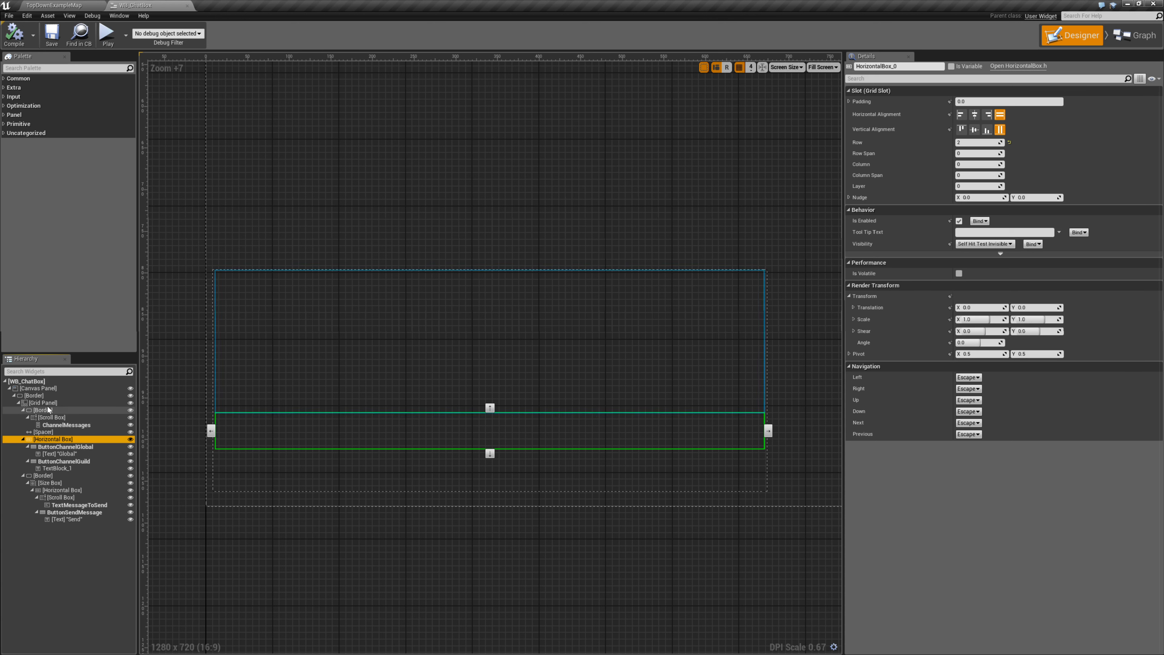
pyautogui.click(56, 394)
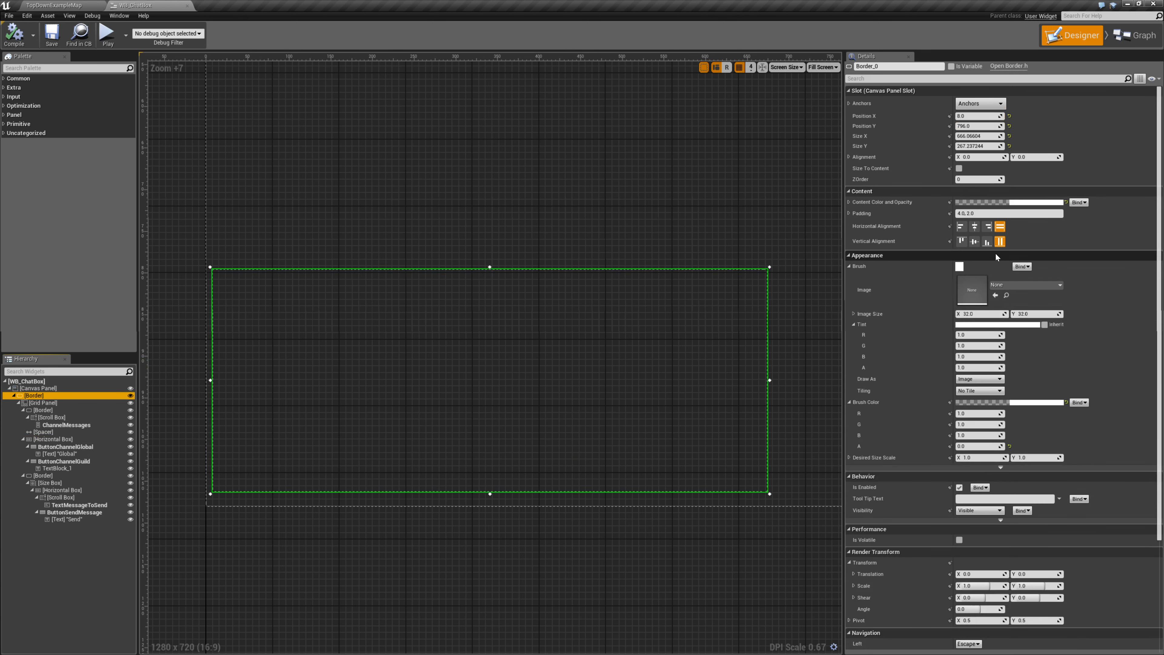
pyautogui.click(945, 78)
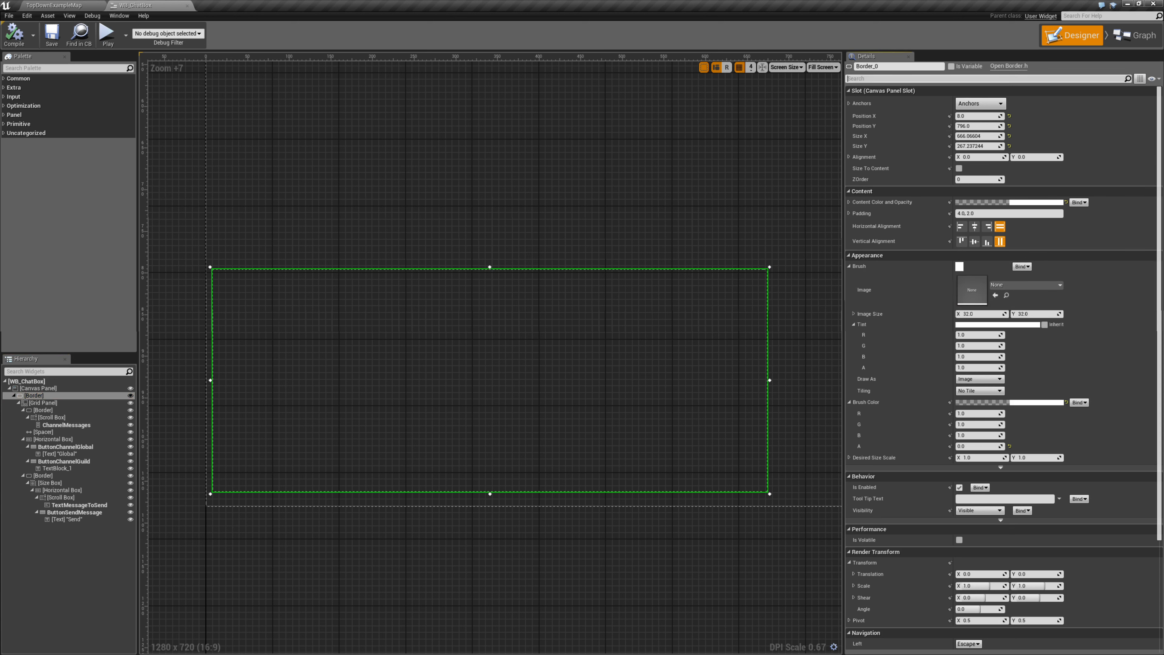
pyautogui.write('tra')
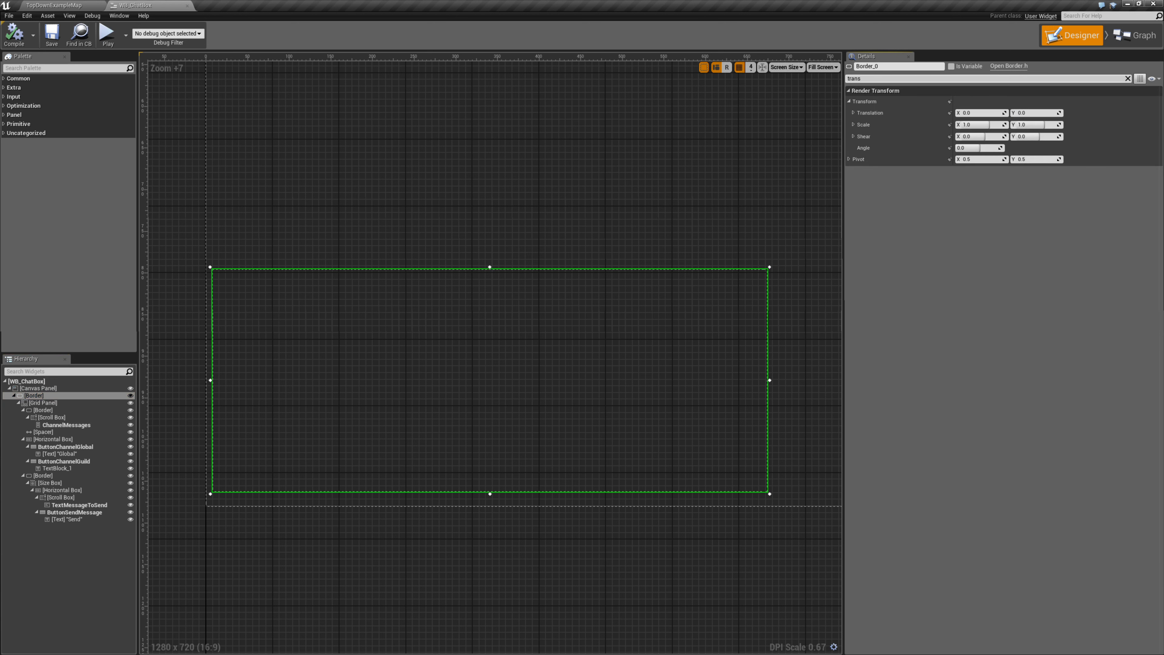
pyautogui.write('ns')
pyautogui.press('BackSpace')
pyautogui.press('BackSpace')
pyautogui.press('BackSpace')
pyautogui.press('BackSpace')
pyautogui.press('BackSpace')
pyautogui.write('color')
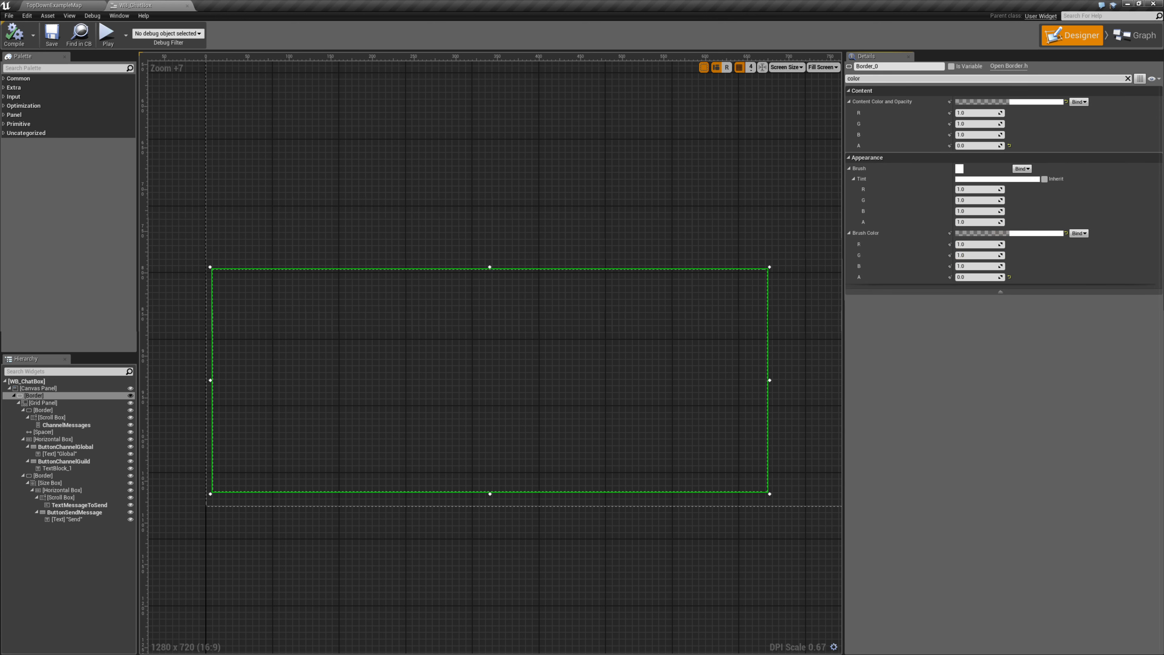
# - Set the outer Border's Content Color and Opacity alpha to 1 and compile the widget
pyautogui.click(979, 146)
pyautogui.write('1')
pyautogui.press('Return')
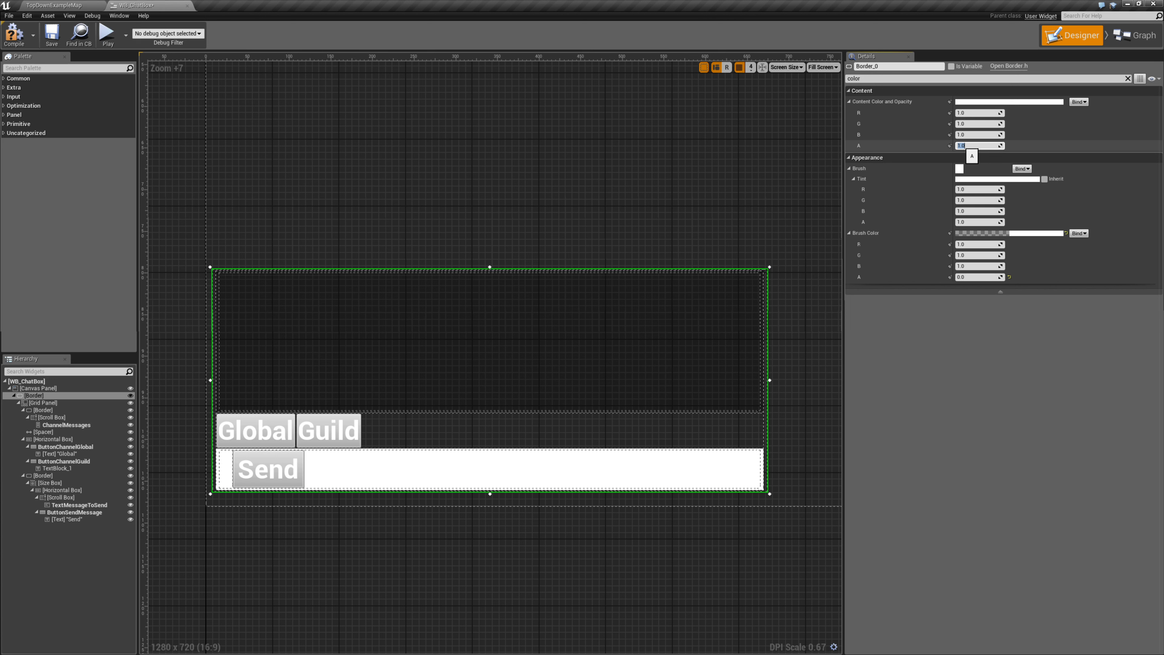
pyautogui.click(14, 35)
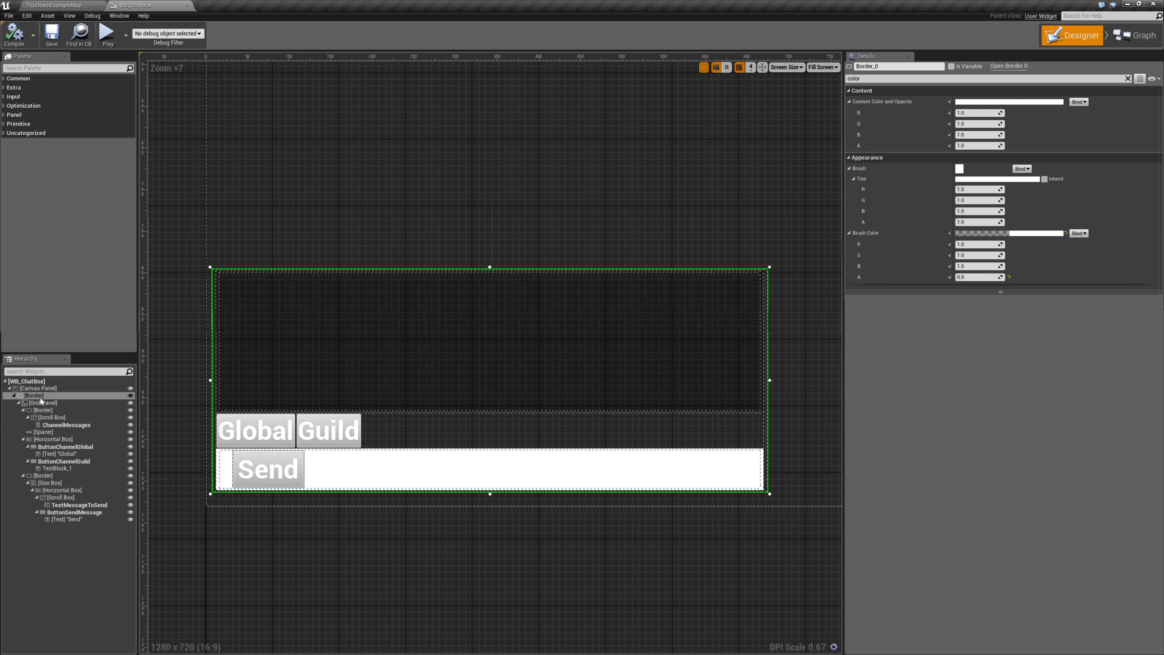
# - Collapse the outer Border's Content Color and Opacity channels and clear the property filter
pyautogui.click(849, 102)
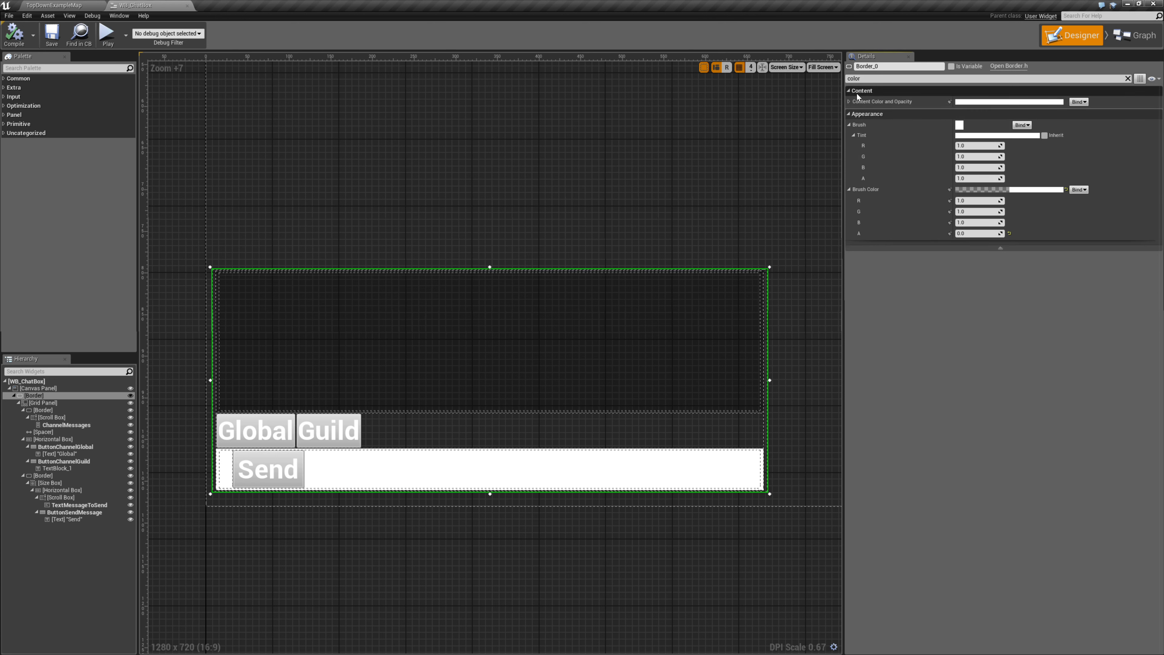
pyautogui.click(856, 79)
pyautogui.press('BackSpace')
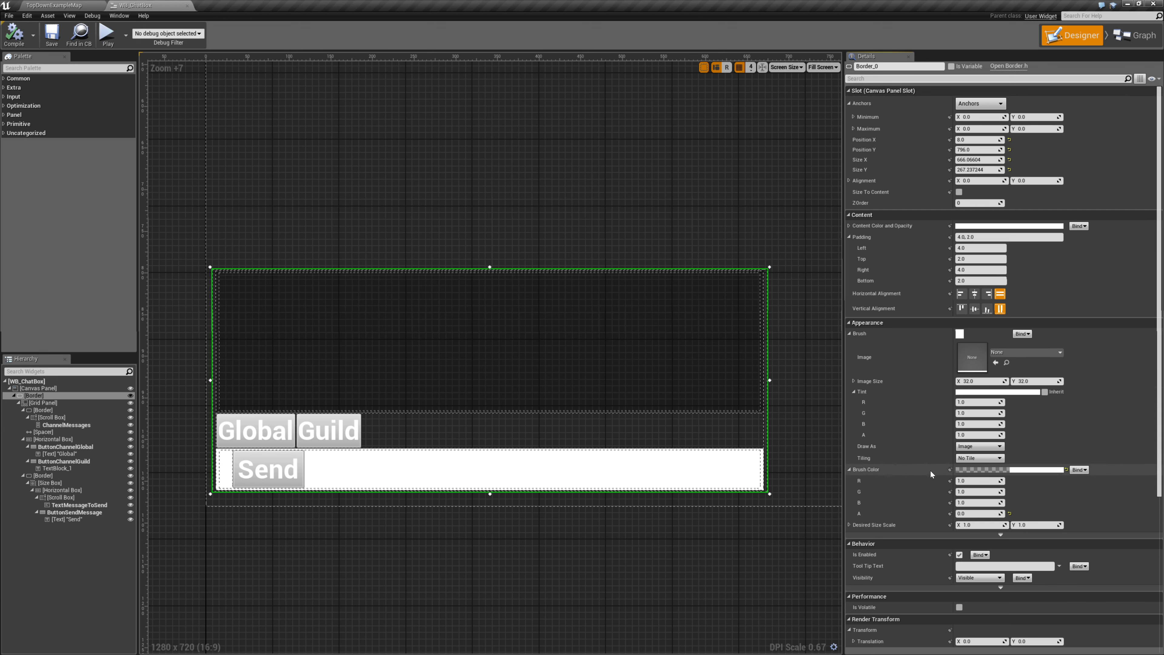
# - Set the message input Border's Brush Color to black with an alpha of 0.25
pyautogui.click(50, 476)
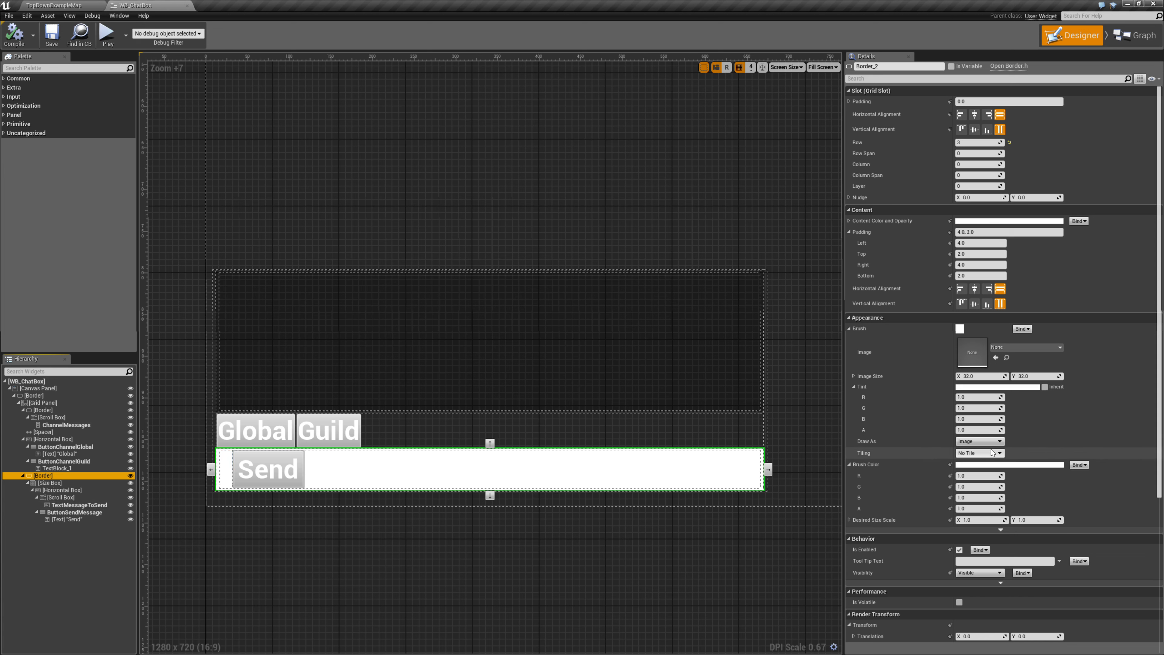
pyautogui.click(967, 507)
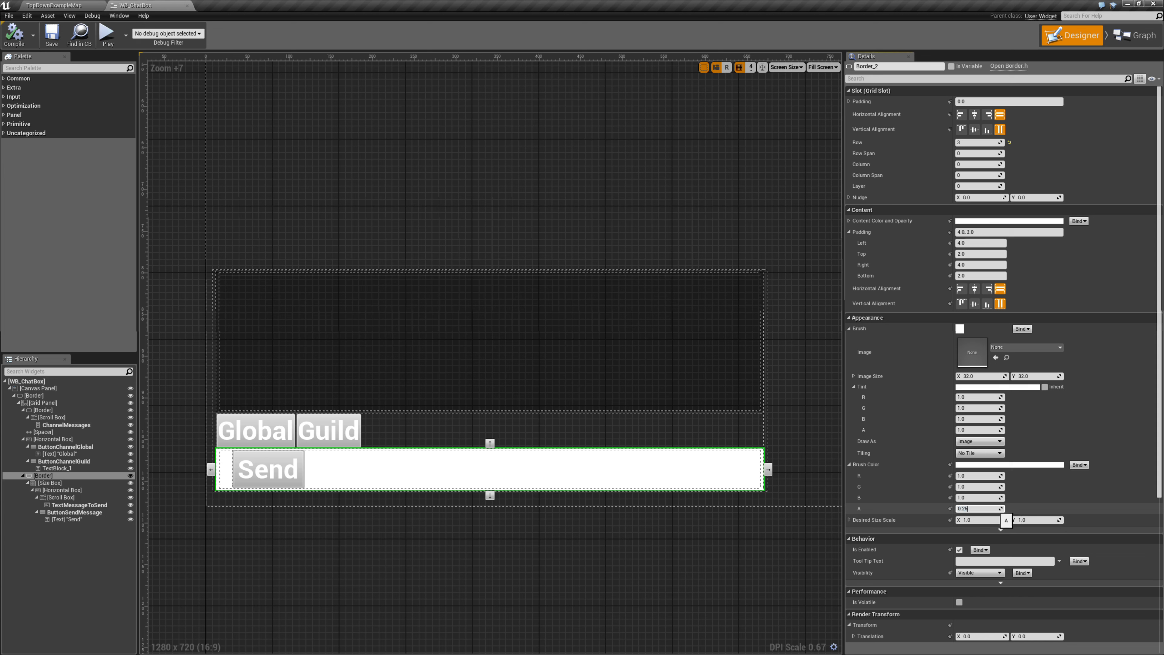
pyautogui.press('Return')
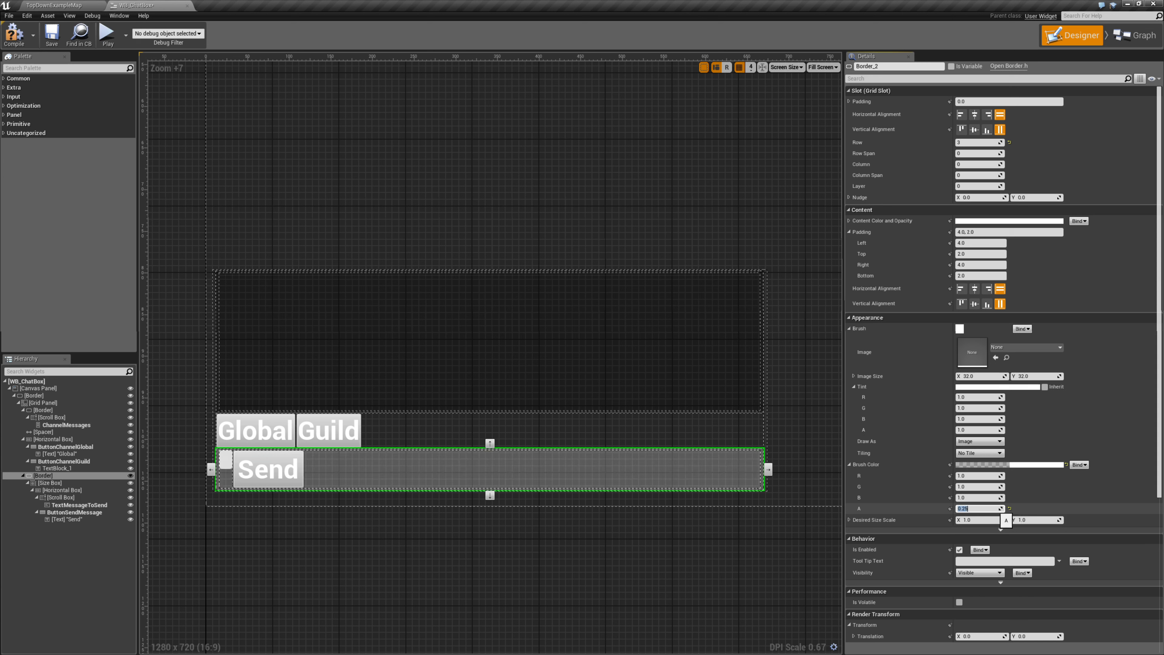
pyautogui.click(1024, 464)
pyautogui.moveTo(958, 523); pyautogui.dragTo(960, 535)
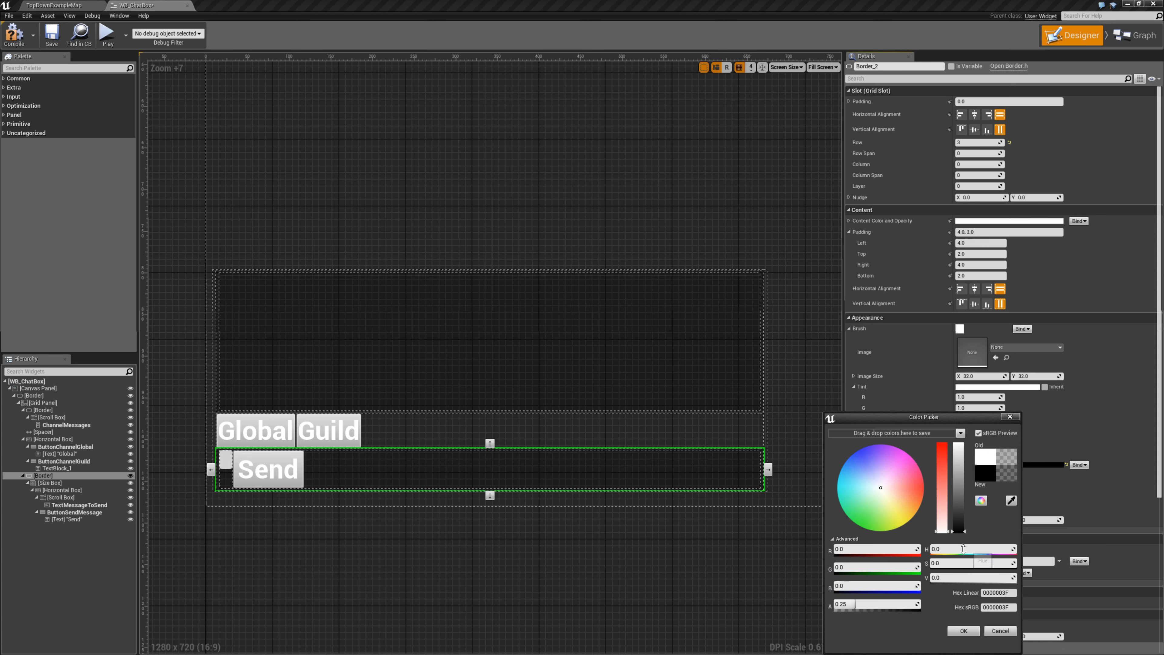
pyautogui.click(963, 630)
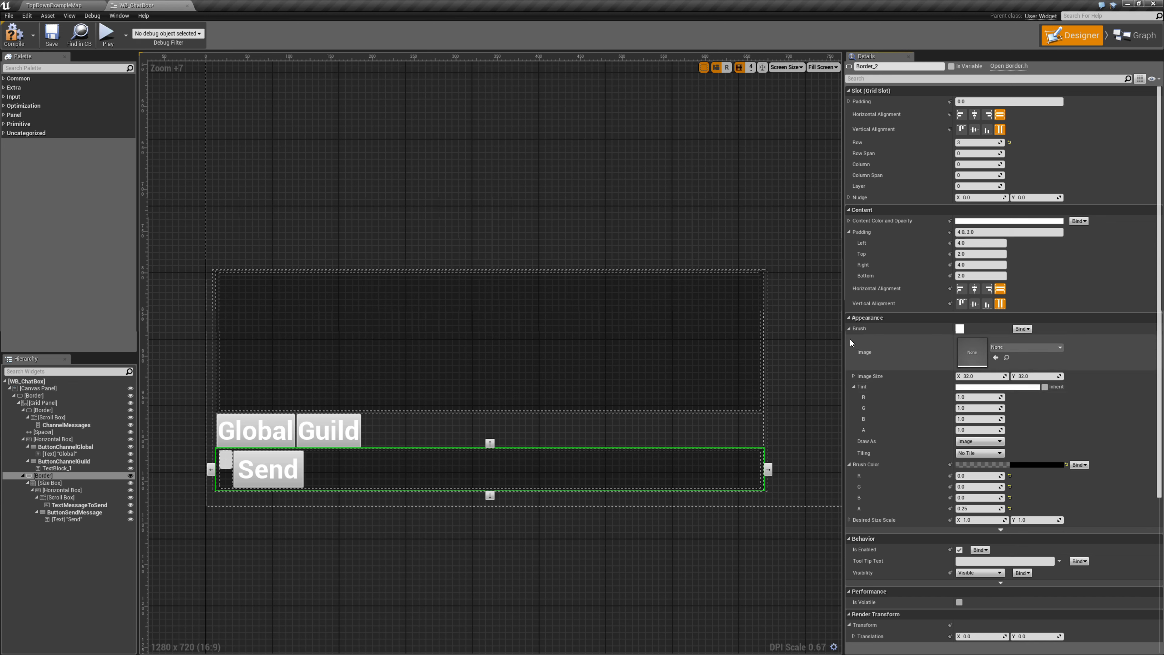
# - Set the slot size of the Scroll Box around TextMessageToSend to Fill
pyautogui.click(59, 483)
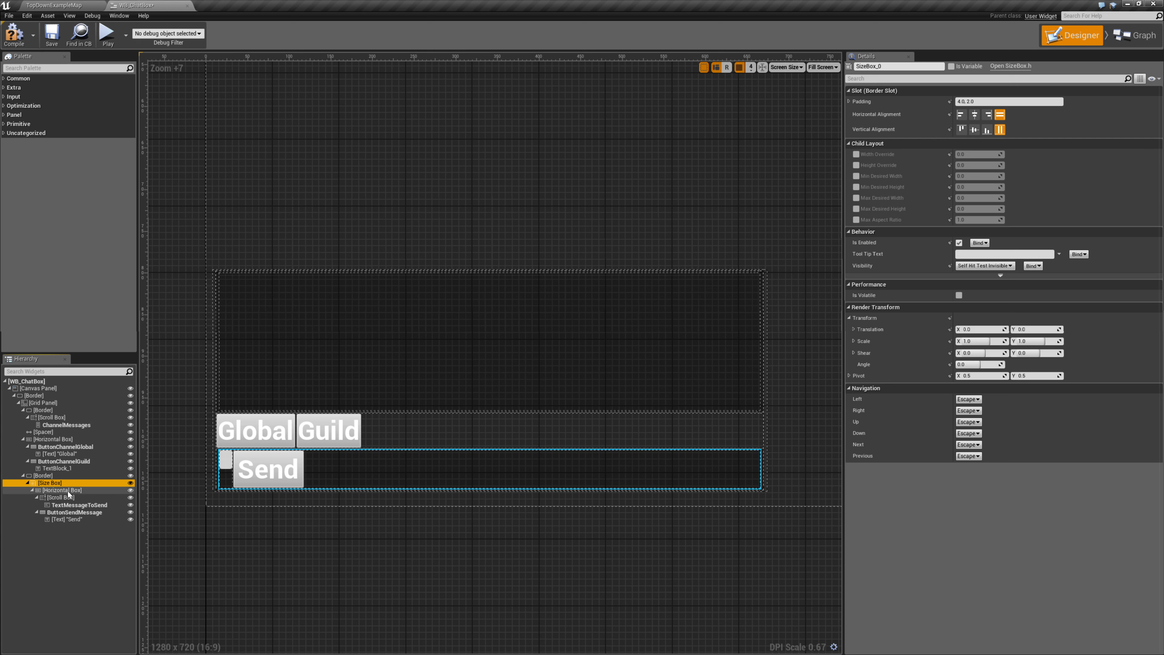
pyautogui.click(67, 490)
pyautogui.click(67, 498)
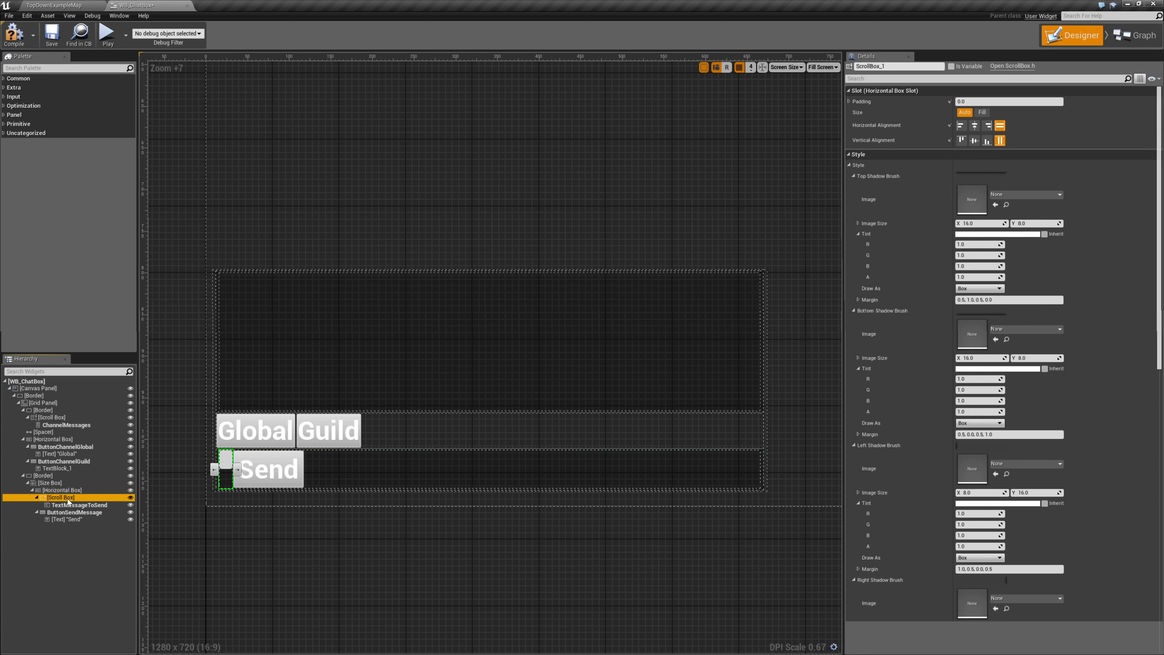
pyautogui.click(982, 112)
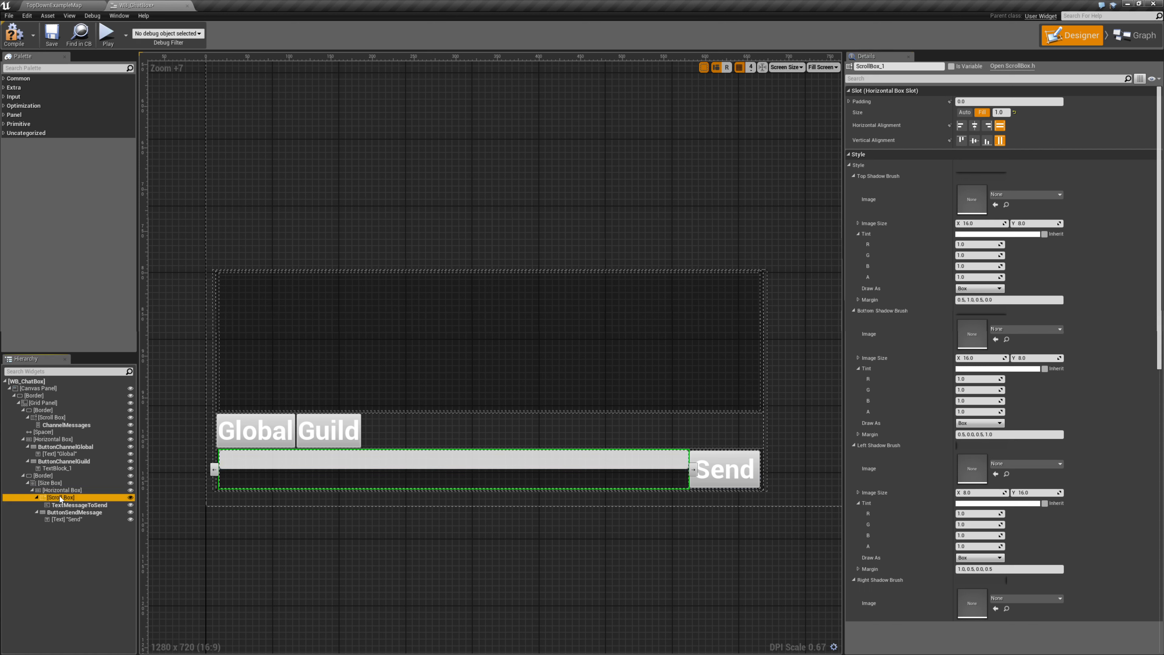
# - Set the Background Color alpha of the TextMessageToSend text box to 0
pyautogui.click(61, 504)
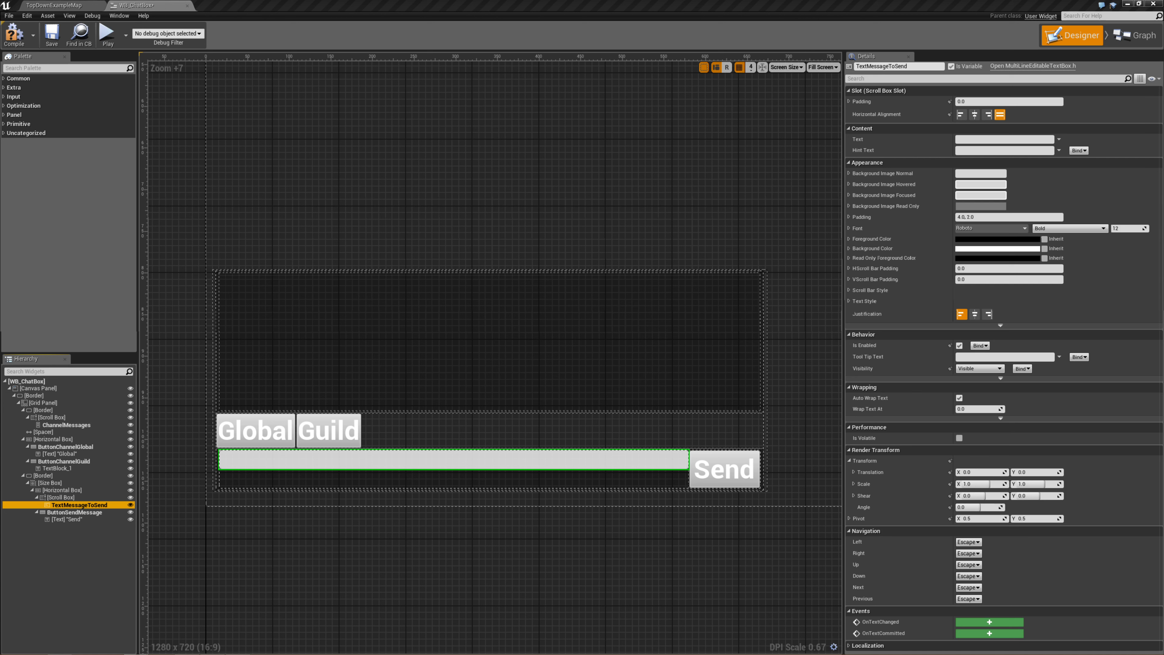
pyautogui.doubleClick(81, 505)
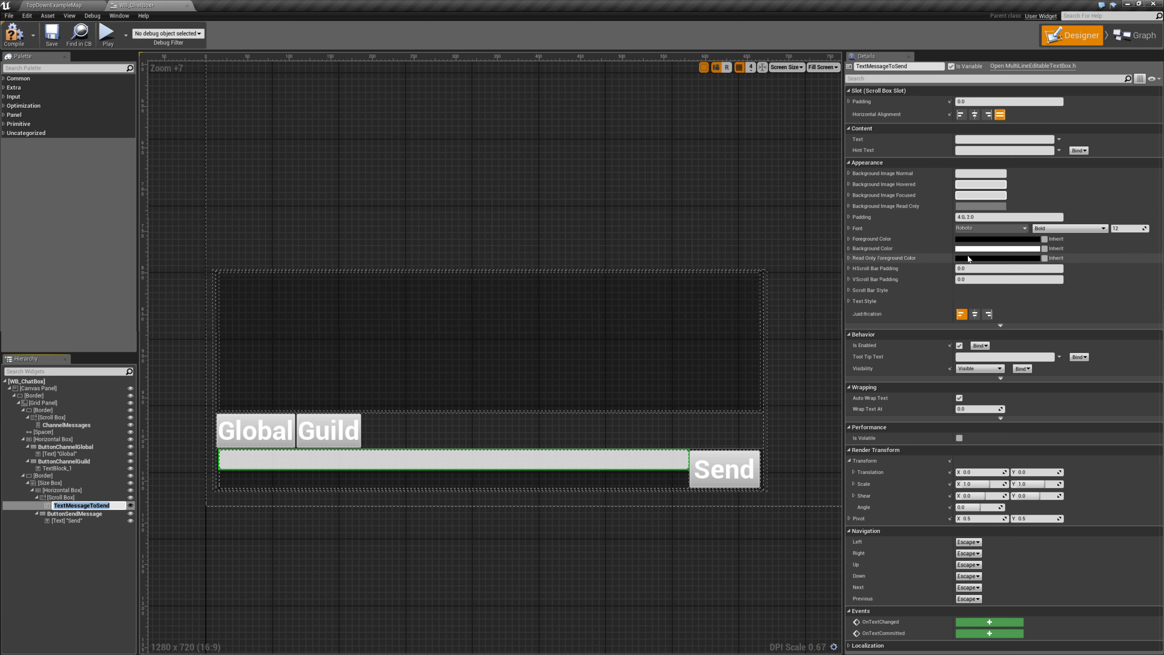
pyautogui.click(984, 249)
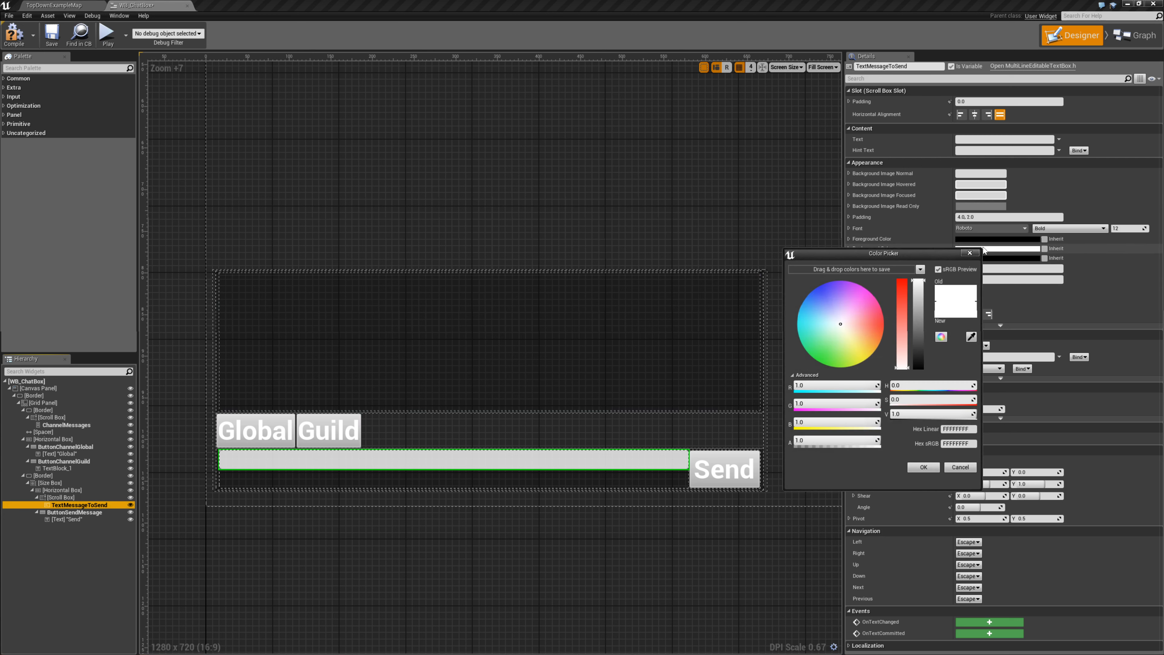
pyautogui.click(811, 436)
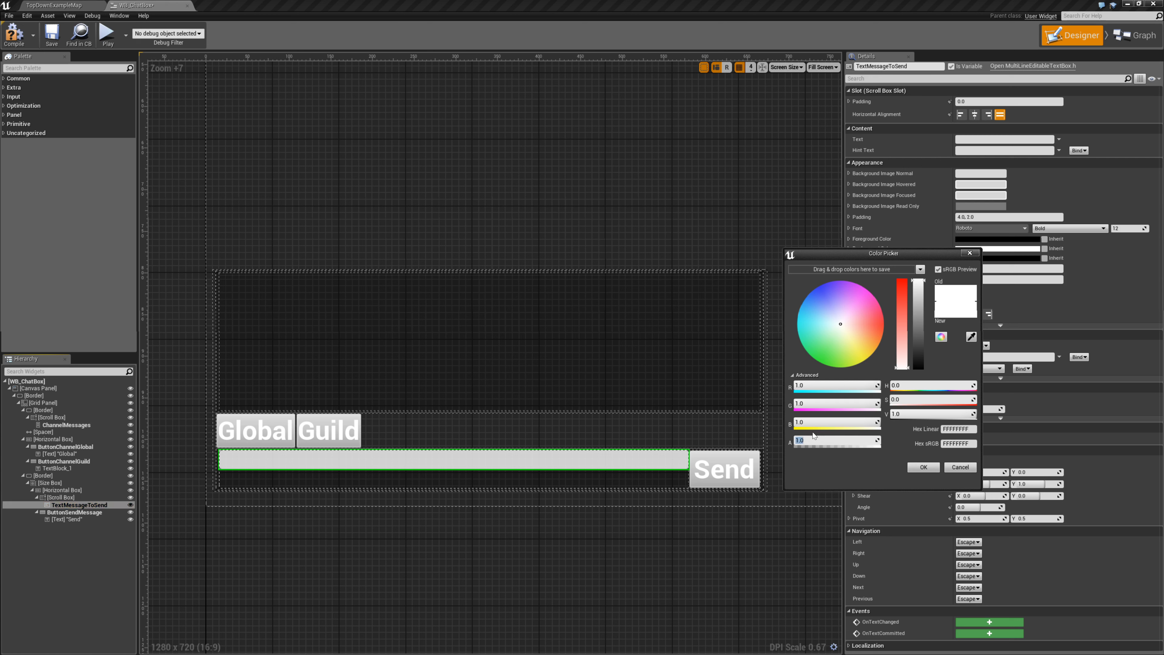
pyautogui.write('0')
pyautogui.press('Return')
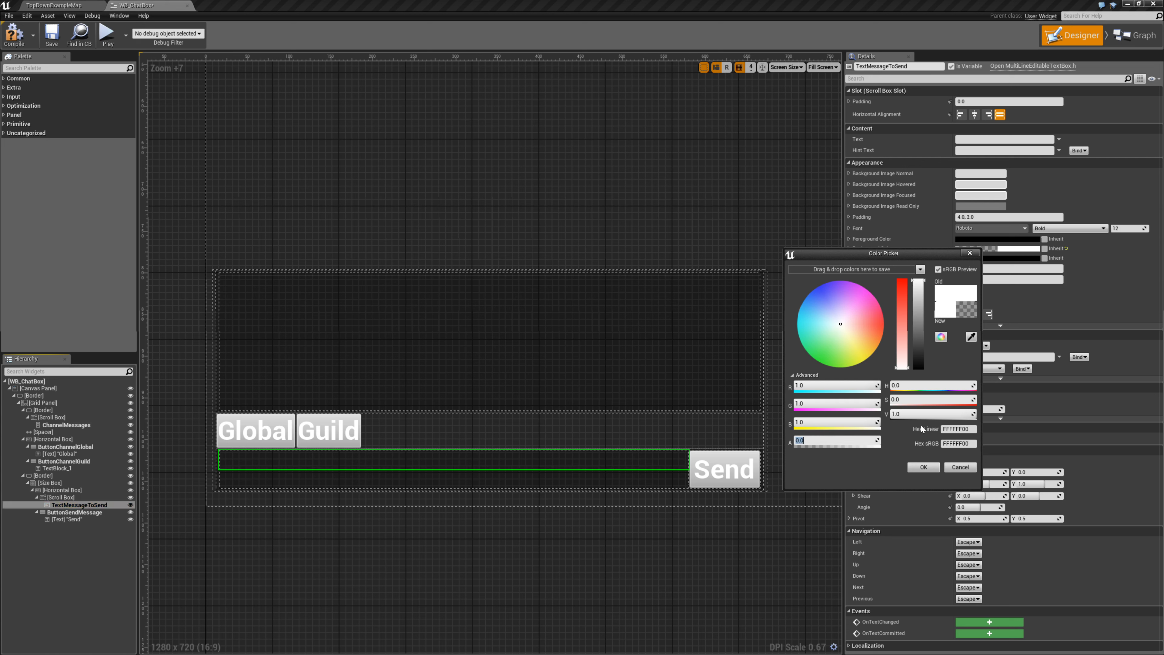
pyautogui.click(924, 471)
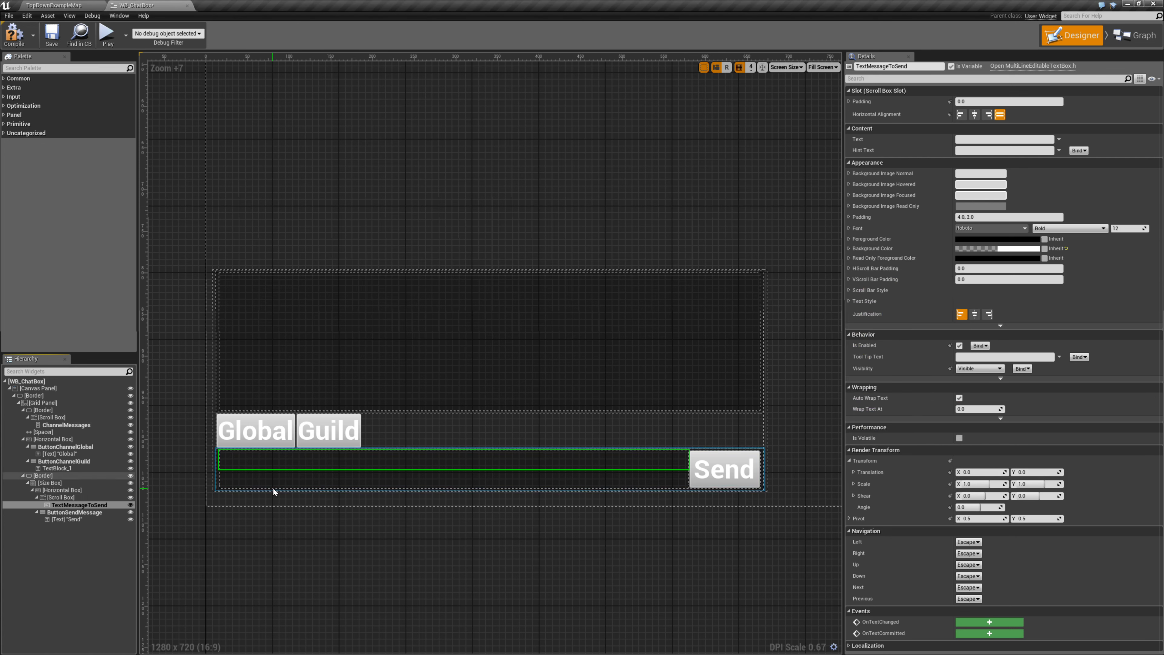
# - Set the slot padding of ButtonSendMessage to 10.0 horizontally and 6.0 vertically
pyautogui.click(268, 476)
pyautogui.click(68, 498)
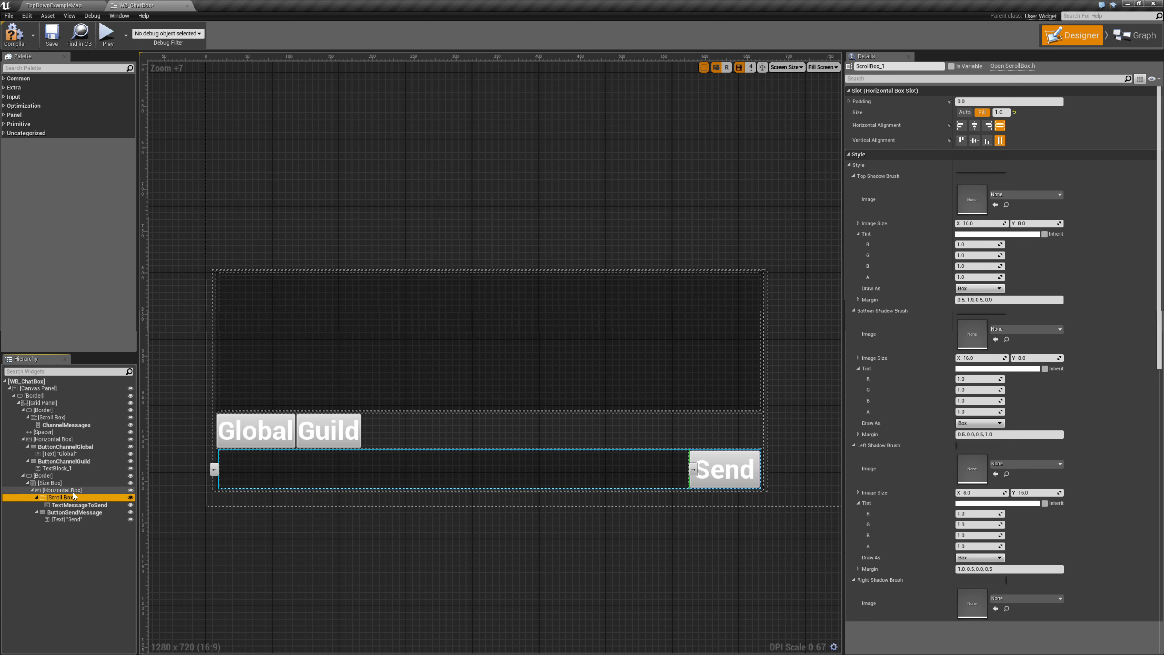
pyautogui.click(68, 513)
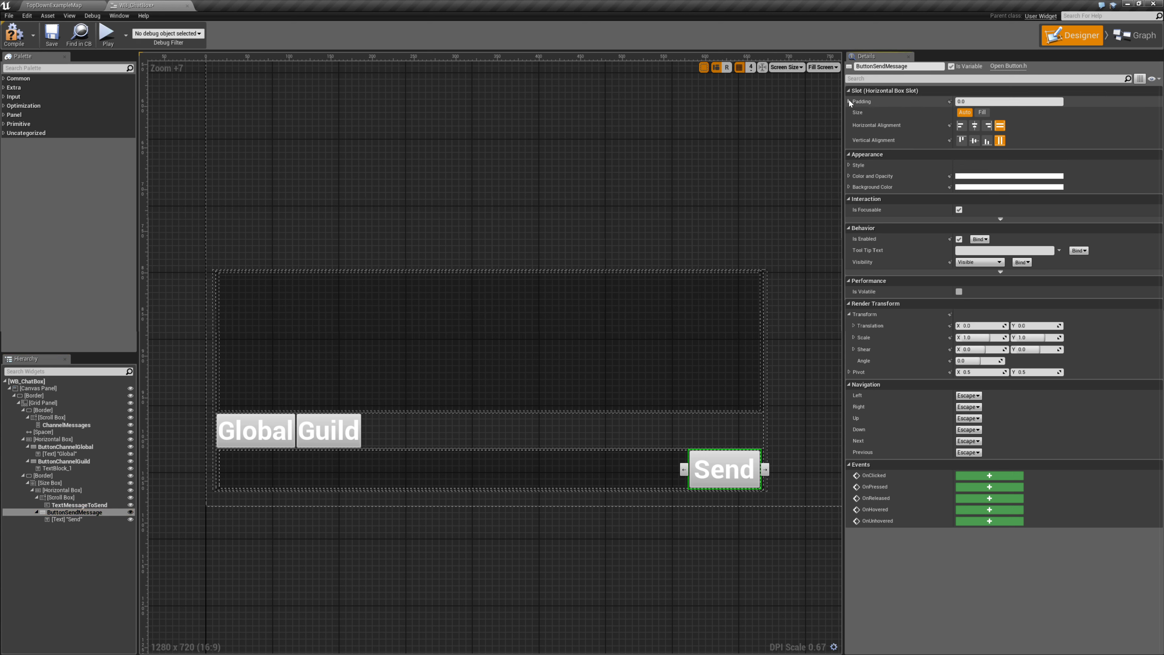
pyautogui.click(985, 101)
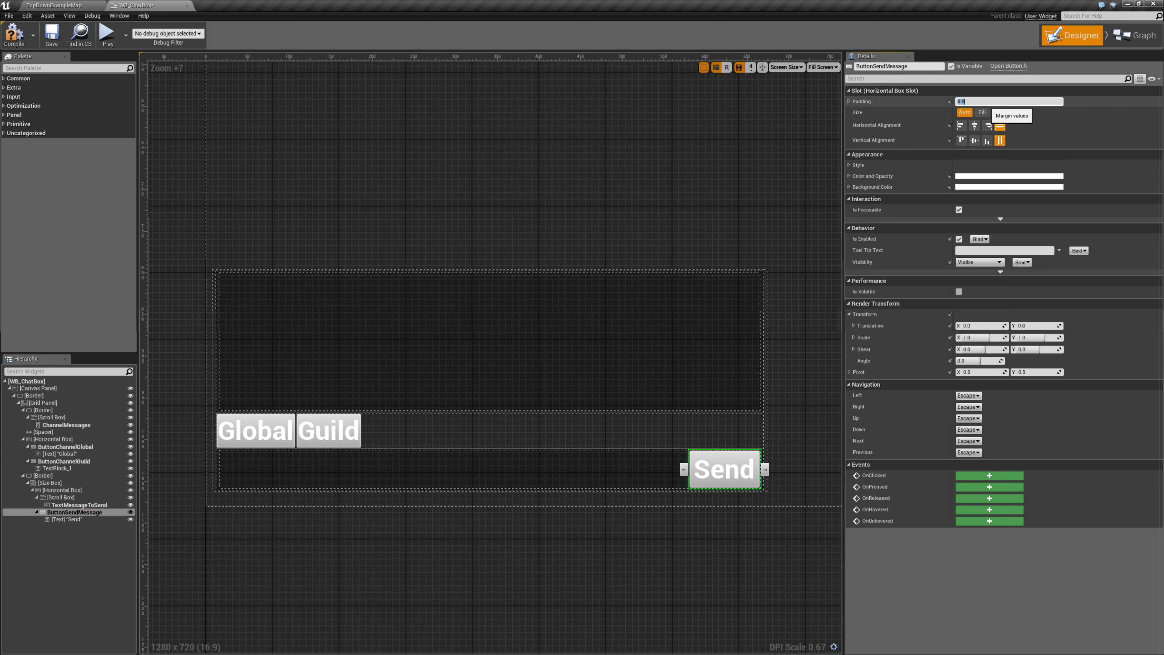
pyautogui.write('10.0, 6')
pyautogui.press('Return')
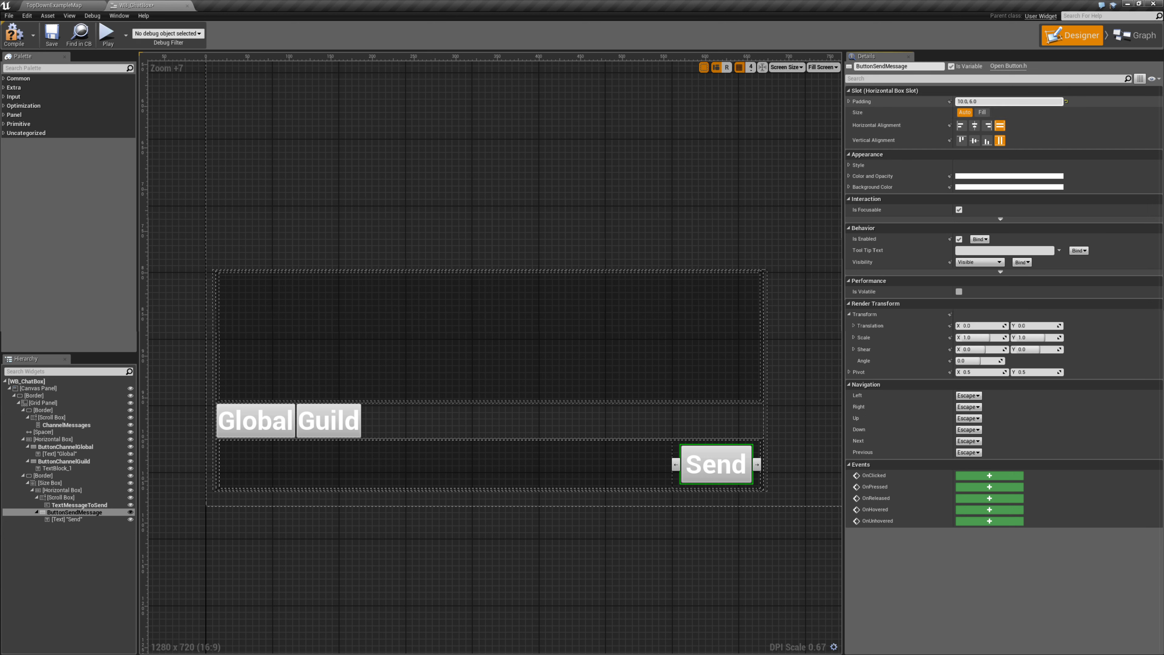
pyautogui.click(849, 101)
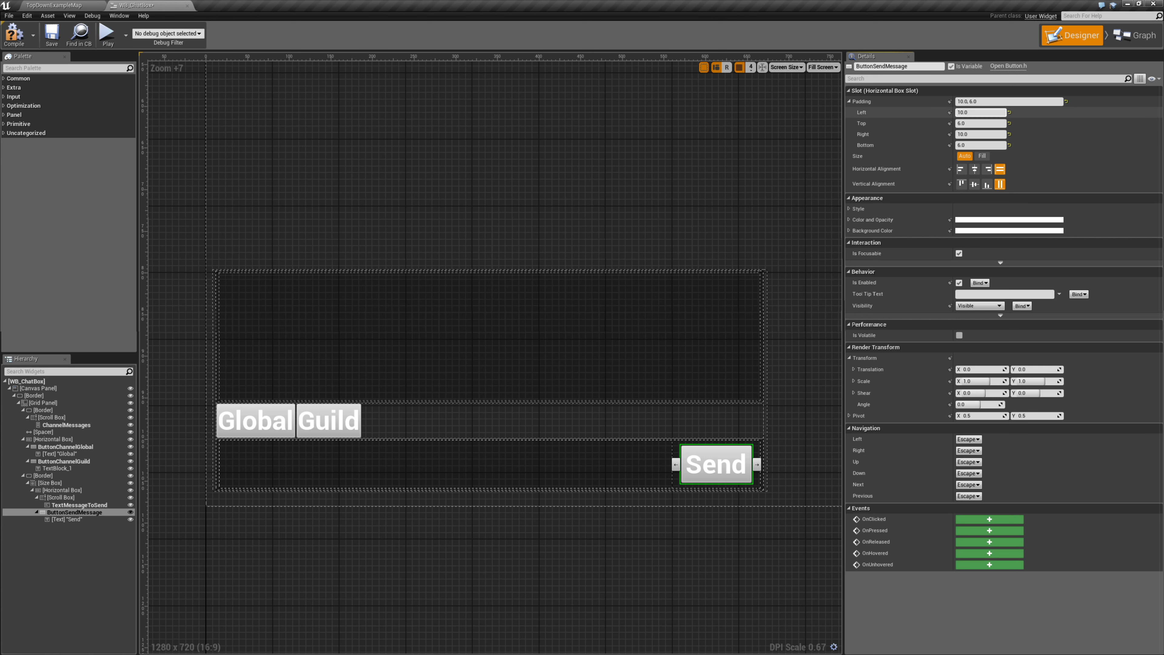
pyautogui.click(979, 113)
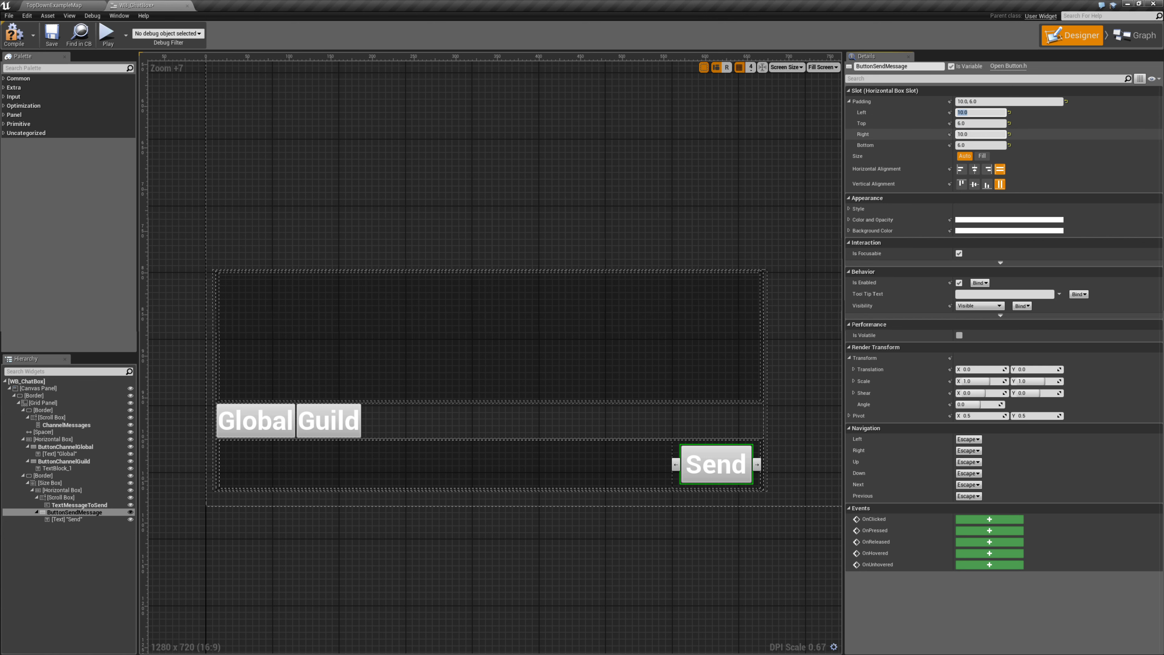
pyautogui.click(849, 101)
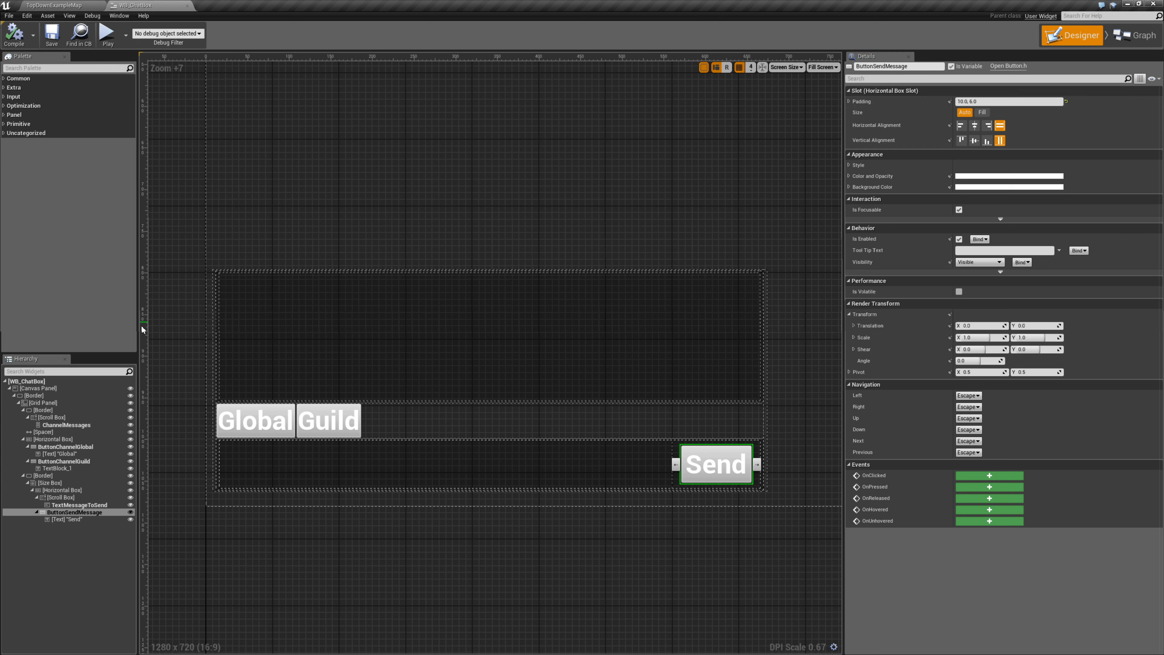
# - Open WB_ChatBox's Event Graph and close the Compiler Results
pyautogui.click(80, 519)
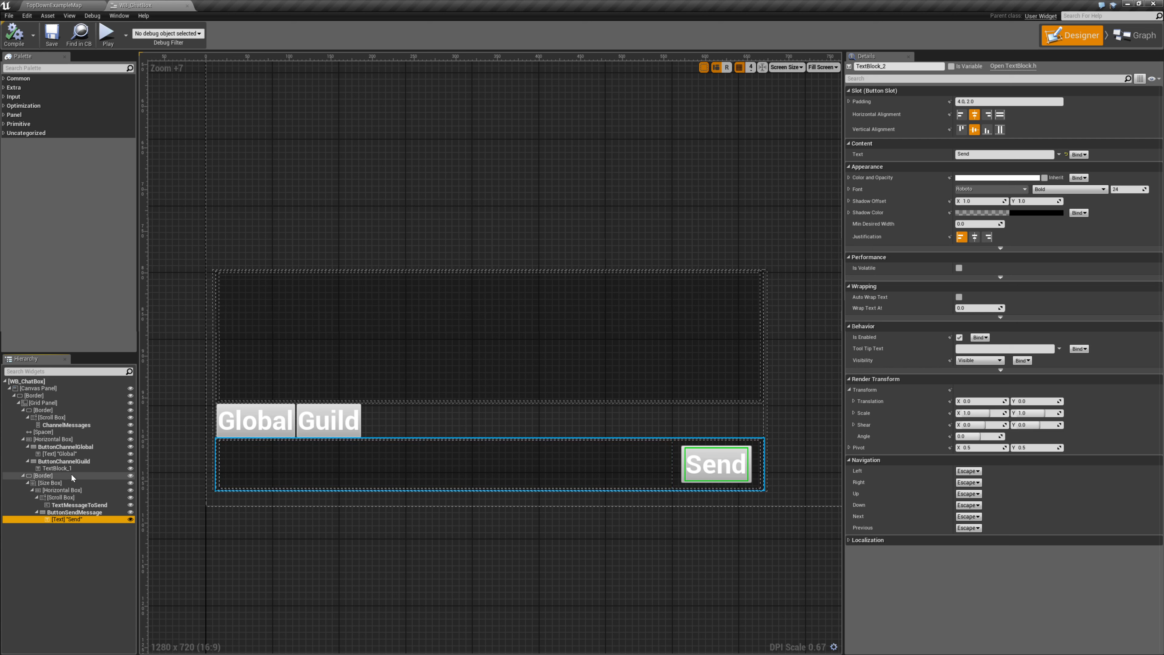
pyautogui.click(71, 476)
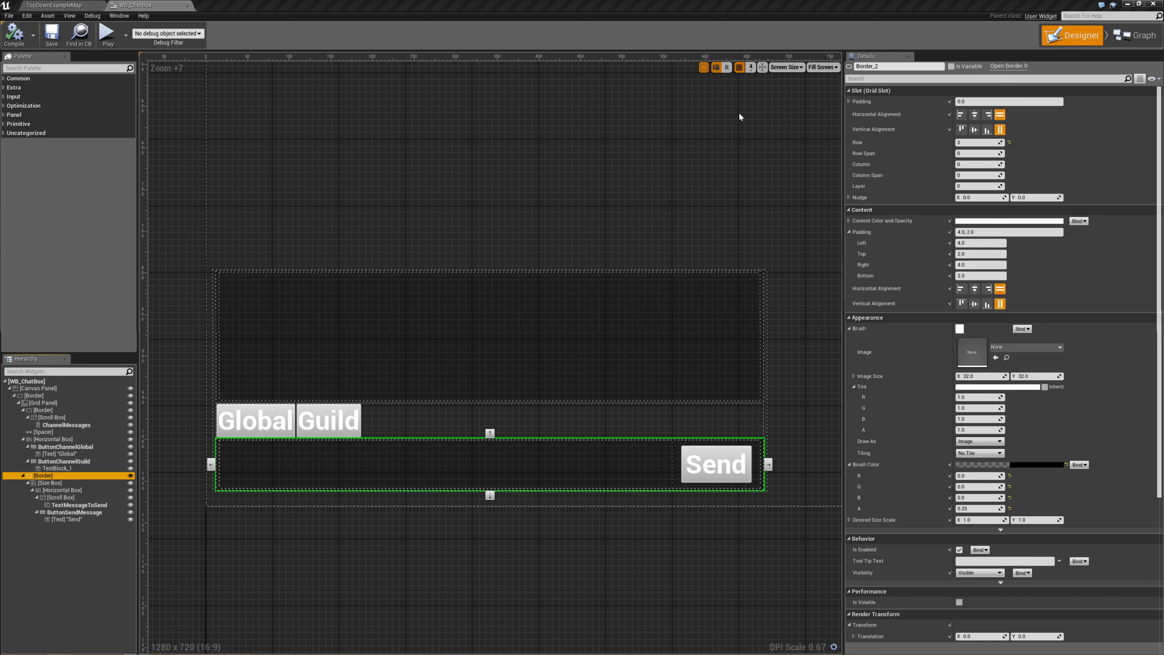
pyautogui.click(1136, 35)
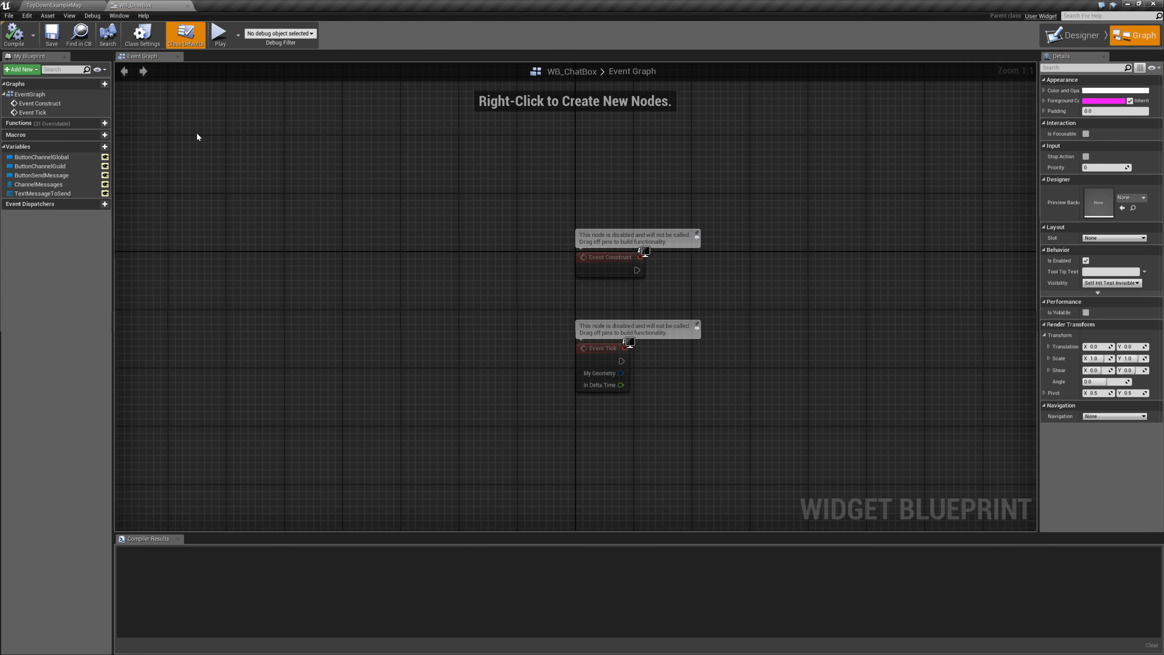
pyautogui.click(178, 539)
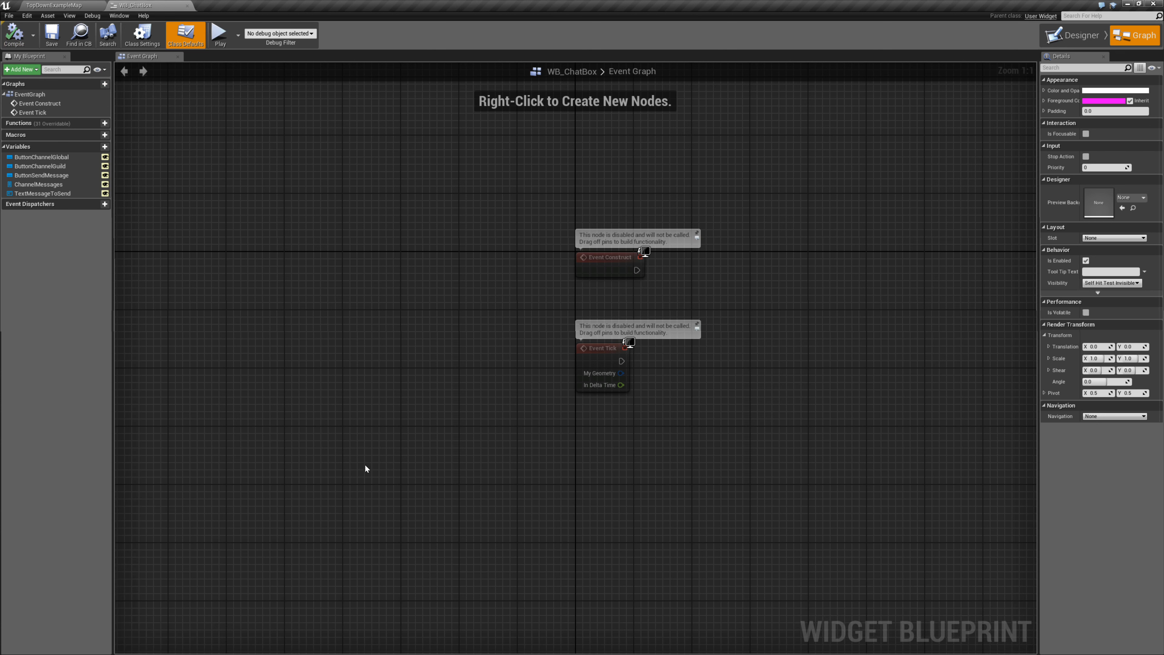
# - Delete the default Event Construct and Event Tick nodes from the WB_ChatBox Event Graph
pyautogui.moveTo(384, 453); pyautogui.dragTo(188, 381, button='right')
pyautogui.moveTo(336, 174); pyautogui.dragTo(490, 351)
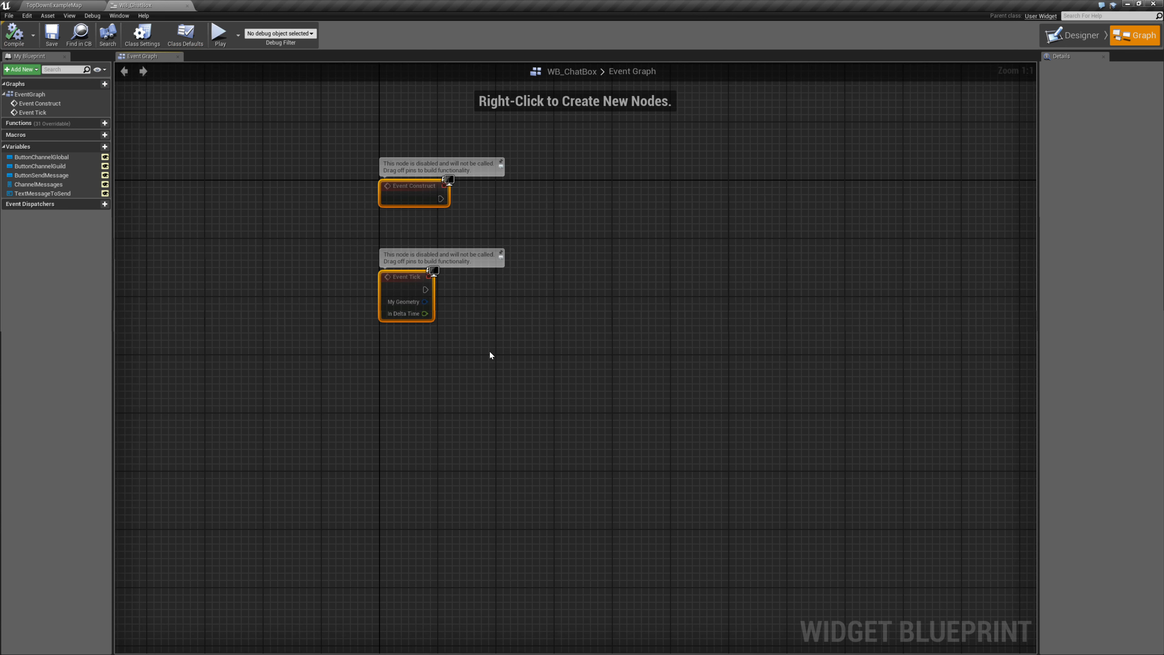
pyautogui.press('Delete')
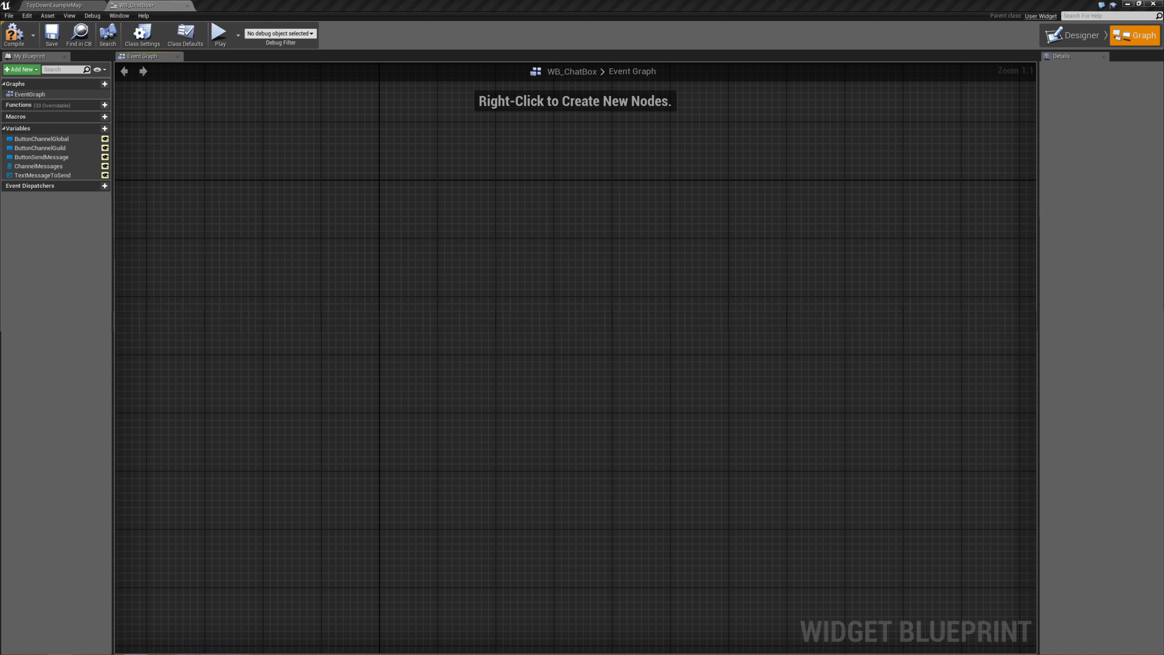
# - Add a custom event named ClearChannelMessages to the Event Graph
pyautogui.rightClick(371, 309)
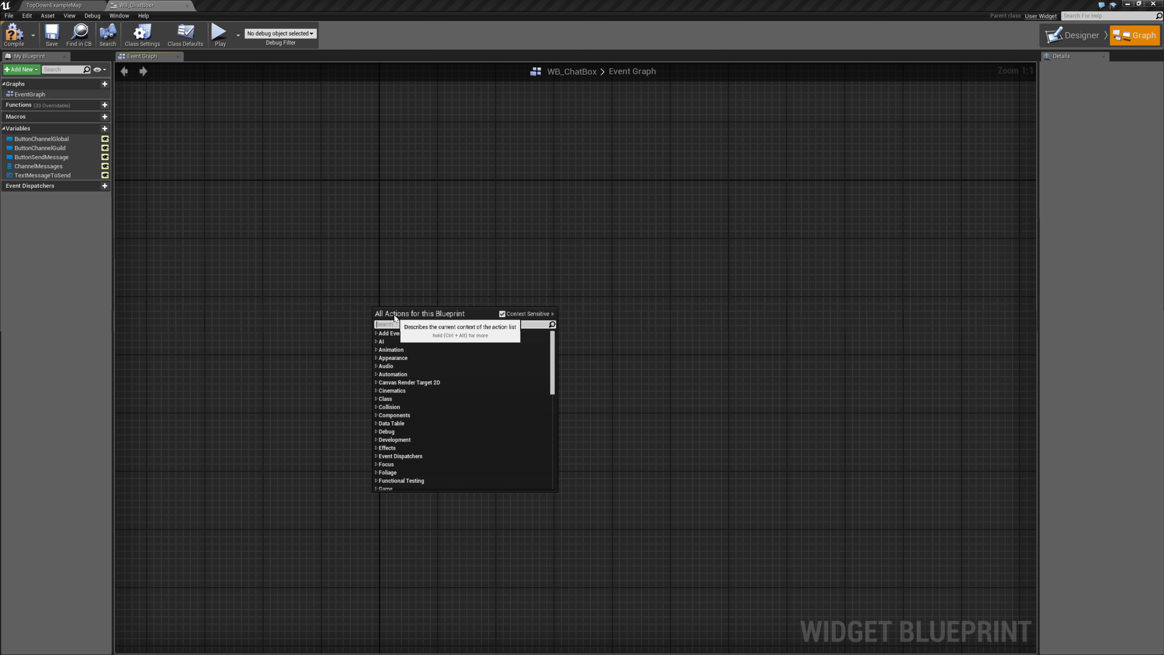
pyautogui.write('custom e')
pyautogui.press('Return')
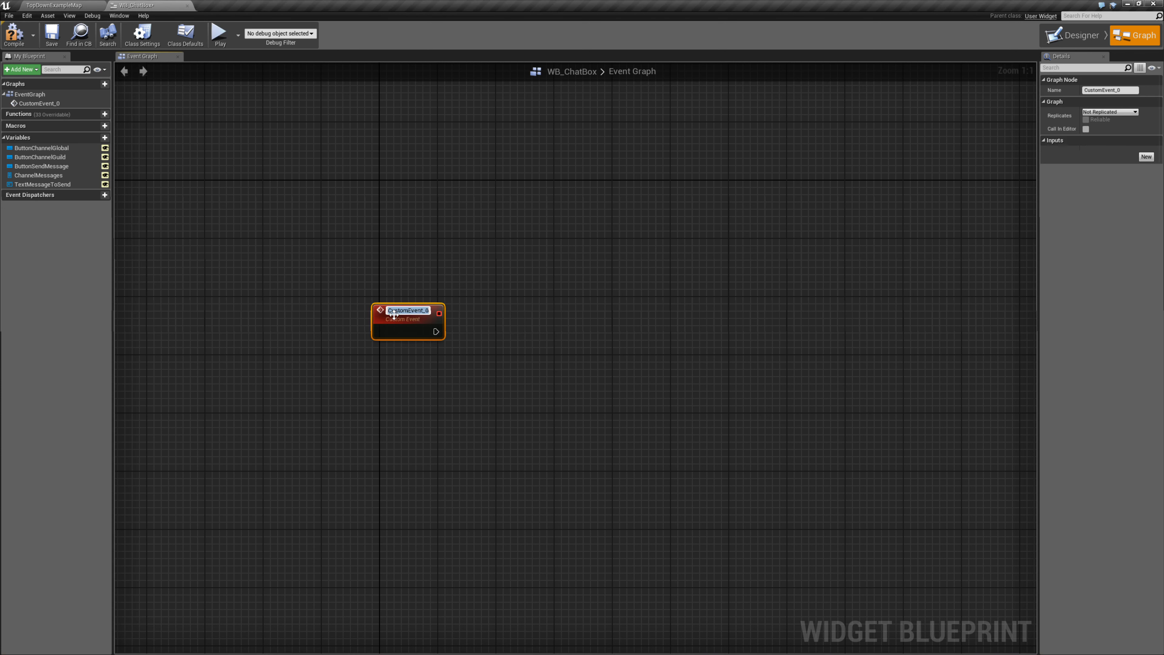
pyautogui.write('ClearC')
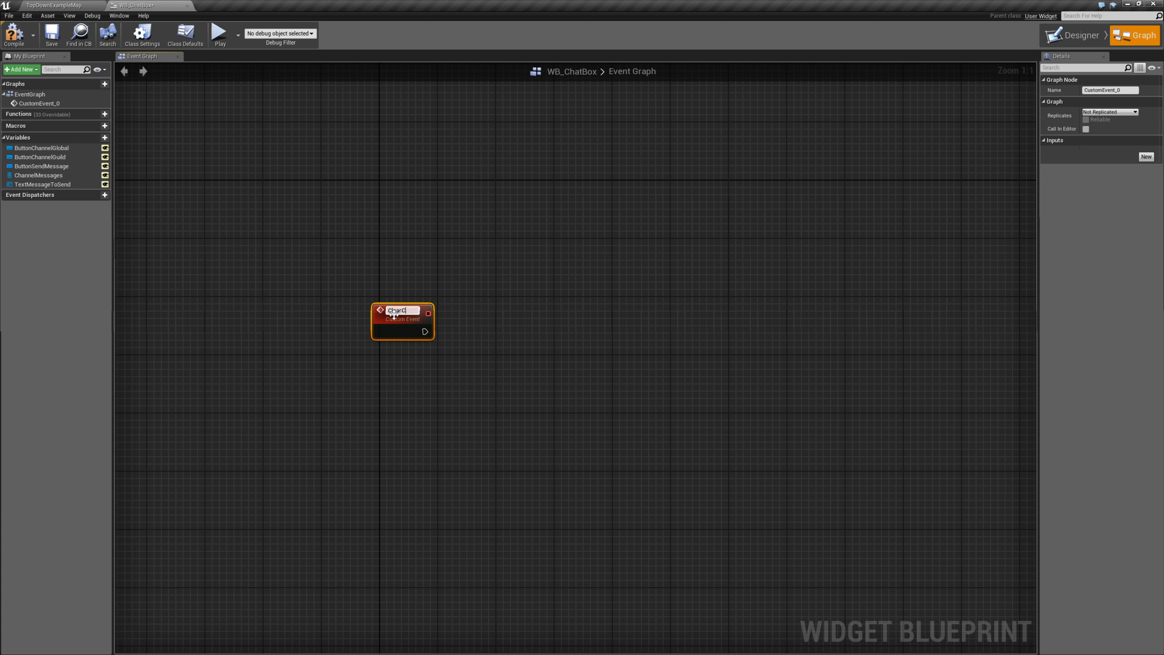
pyautogui.write('hannelMessages')
pyautogui.press('Return')
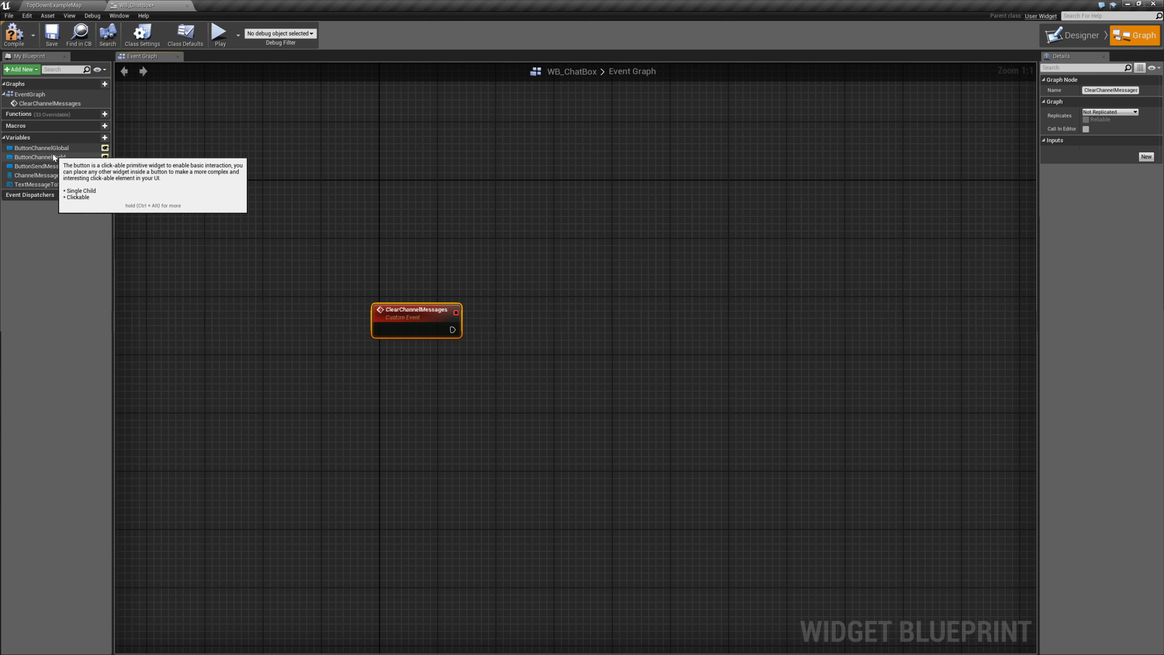
# - Make ClearChannelMessages run a Clear Children node targeting a ChannelMessages getter, and line the nodes up
pyautogui.moveTo(65, 176); pyautogui.dragTo(550, 324)
pyautogui.click(493, 363)
pyautogui.write('clear children')
pyautogui.press('Return')
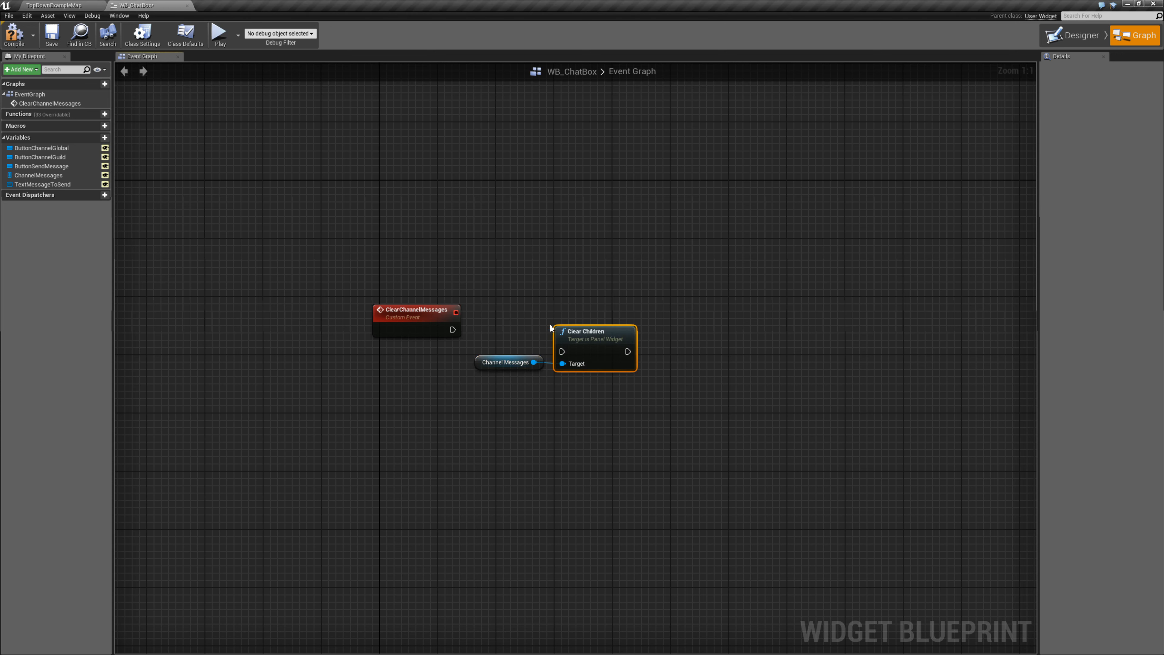
pyautogui.moveTo(562, 351); pyautogui.dragTo(569, 314)
pyautogui.moveTo(514, 363); pyautogui.dragTo(476, 363)
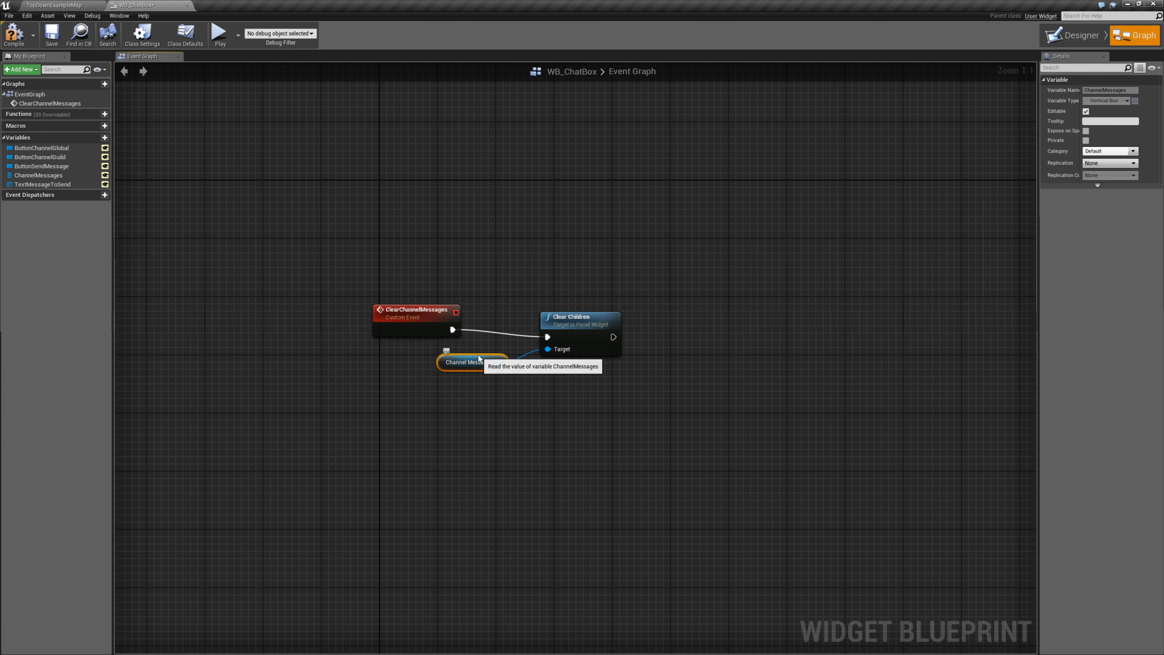
pyautogui.moveTo(573, 331); pyautogui.dragTo(566, 323)
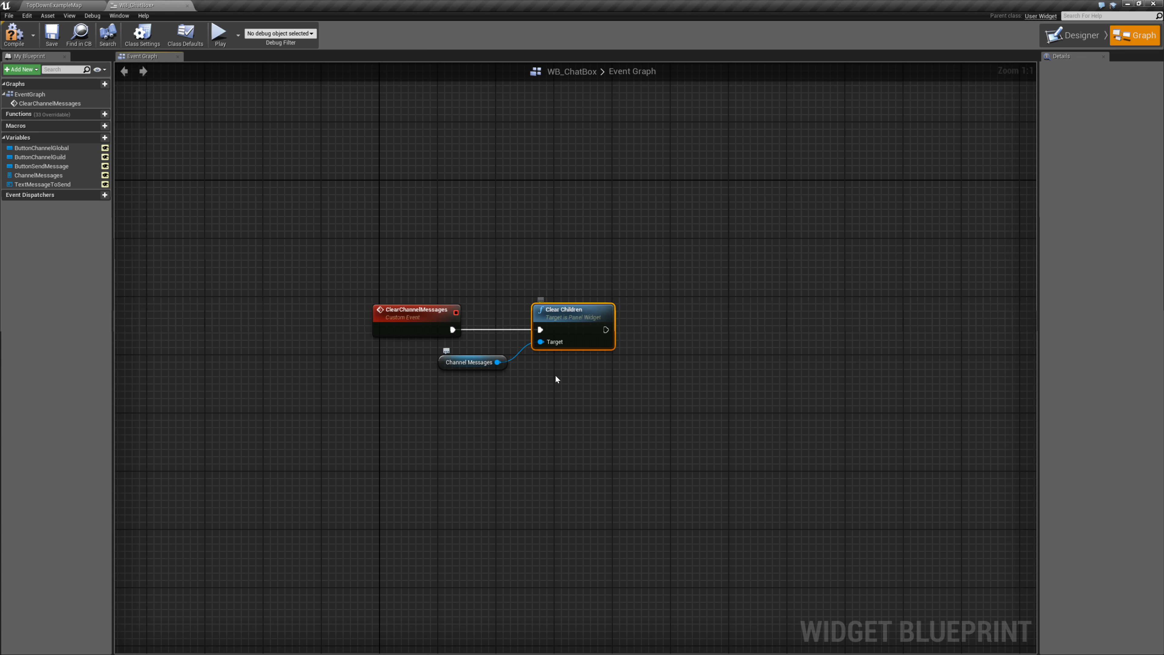
# - Add a second custom event named ClearEnteredMessage below the ClearChannelMessages nodes
pyautogui.click(428, 465)
pyautogui.rightClick(429, 465)
pyautogui.write('custom e')
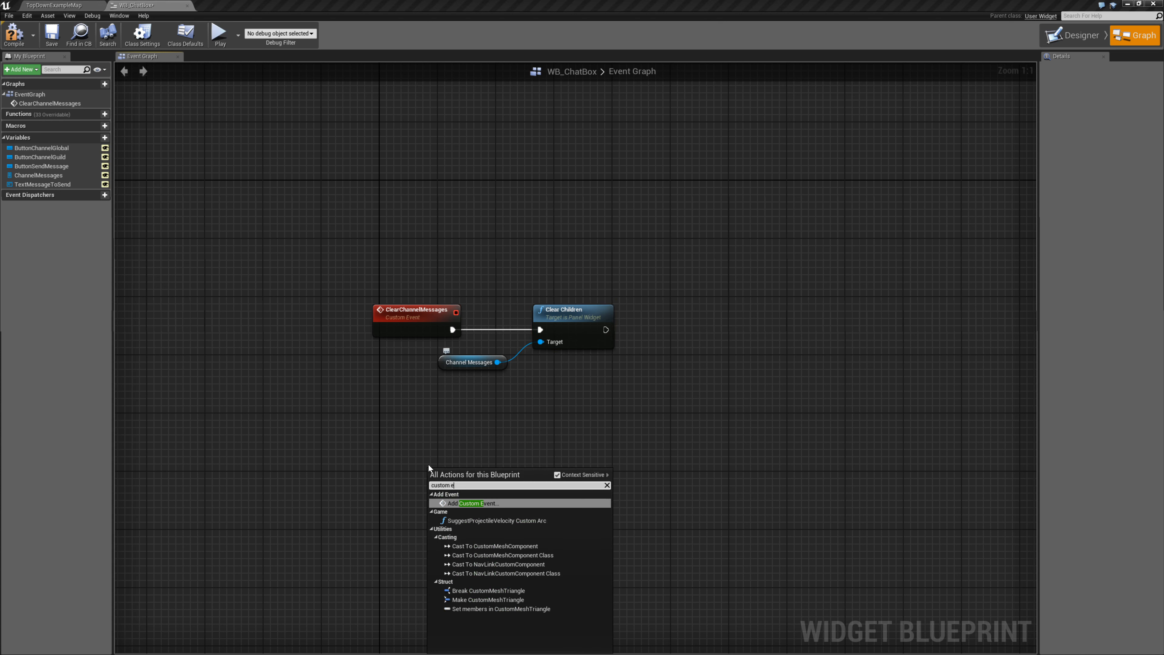
pyautogui.press('Return')
pyautogui.write('ClearEnteredMessage')
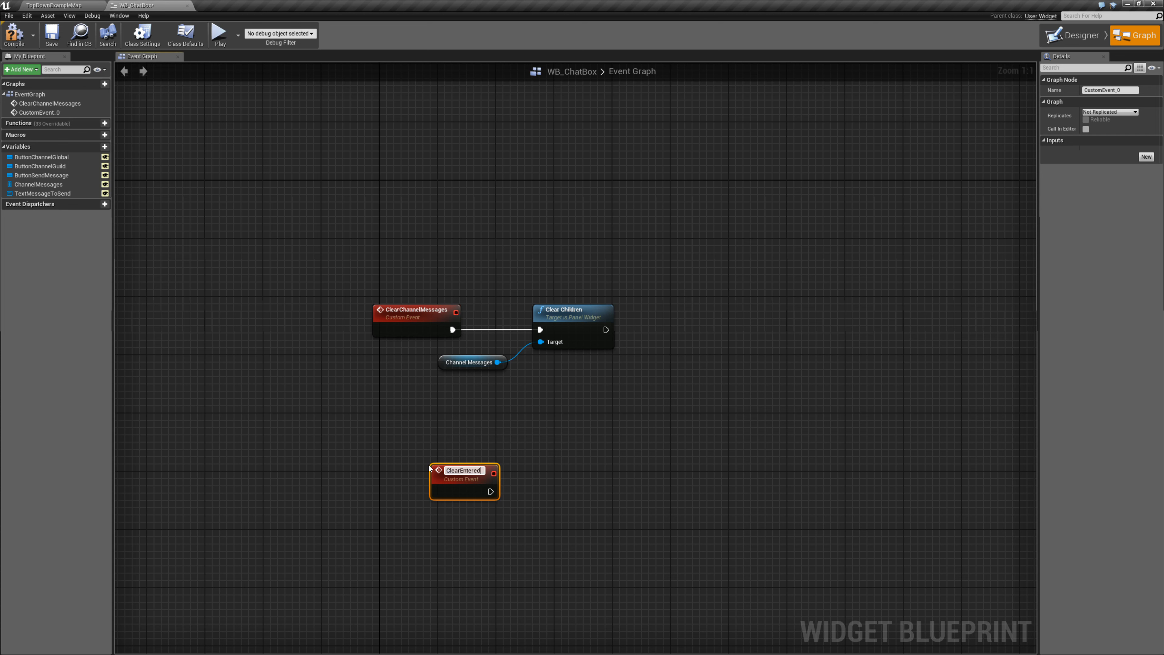
pyautogui.press('Return')
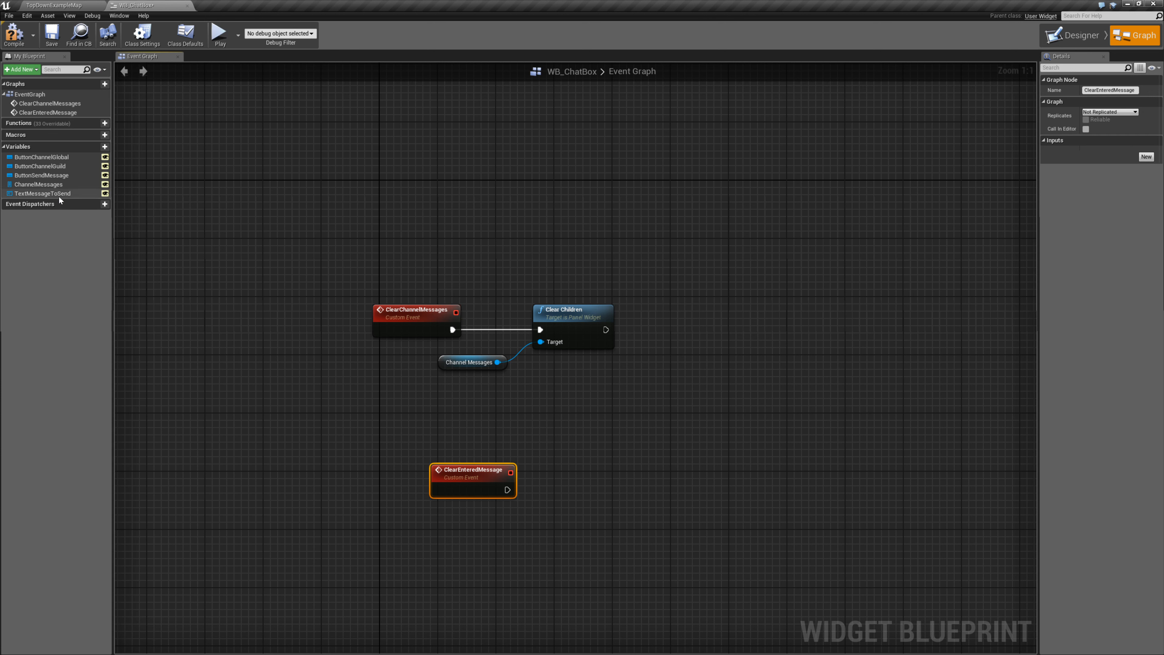
# - Make ClearEnteredMessage run SetText (Multi-Line Text Box) with empty text on a TextMessageToSend getter placed below the event
pyautogui.moveTo(44, 193); pyautogui.dragTo(532, 464)
pyautogui.click(460, 445)
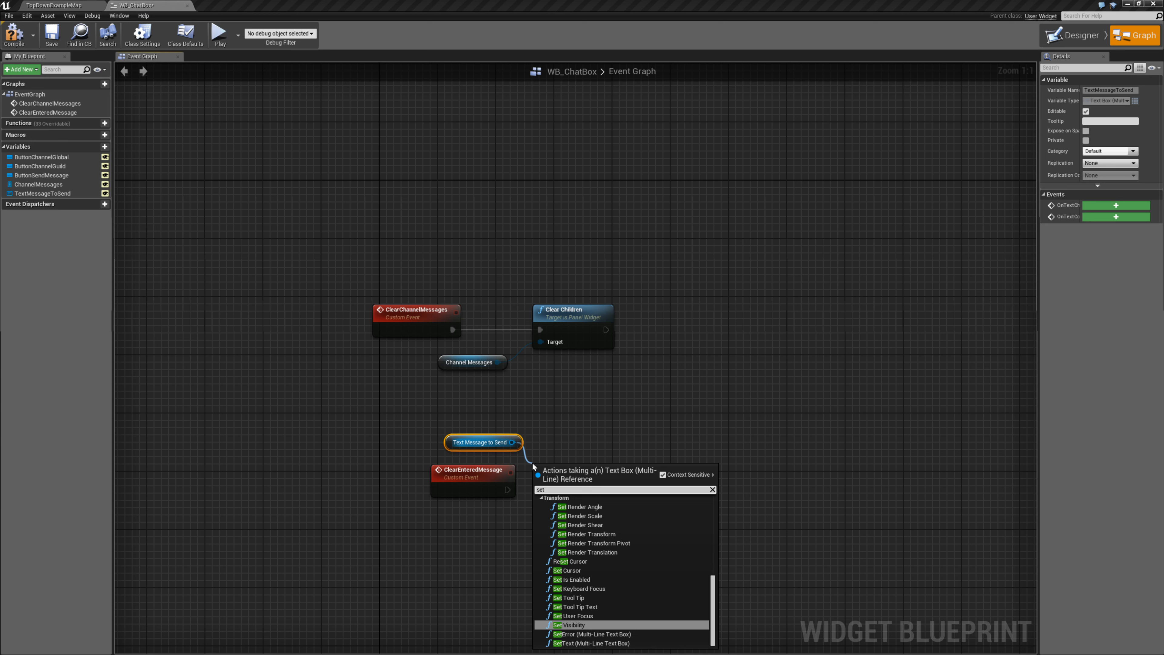
pyautogui.write('settext')
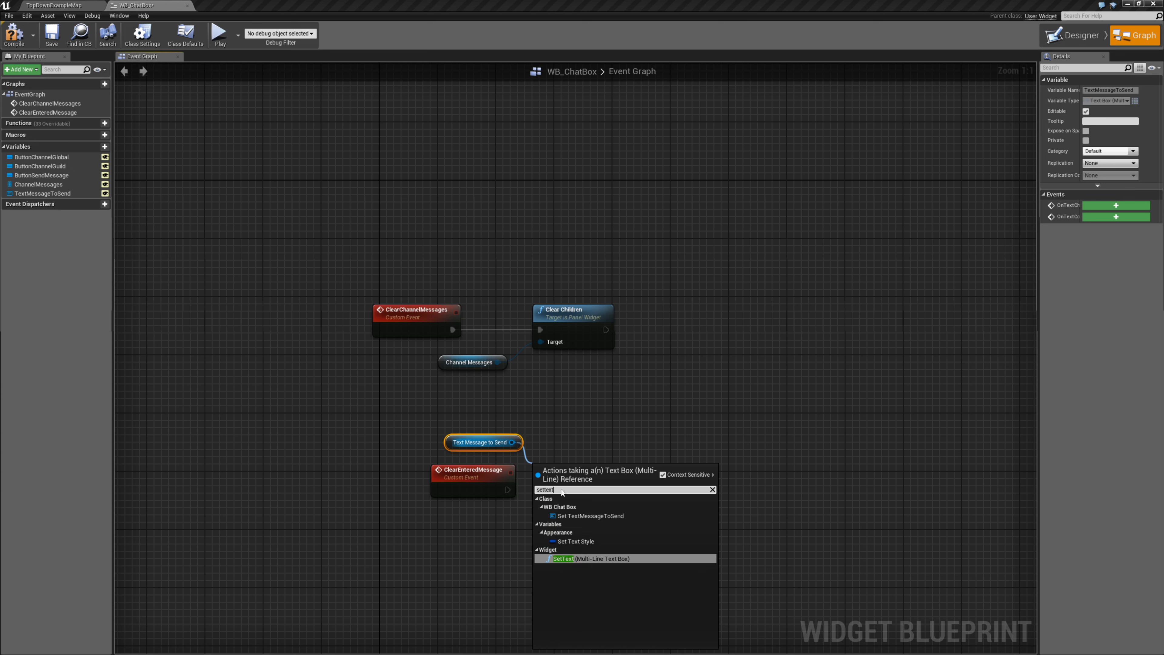
pyautogui.click(584, 562)
pyautogui.moveTo(541, 490); pyautogui.dragTo(508, 489)
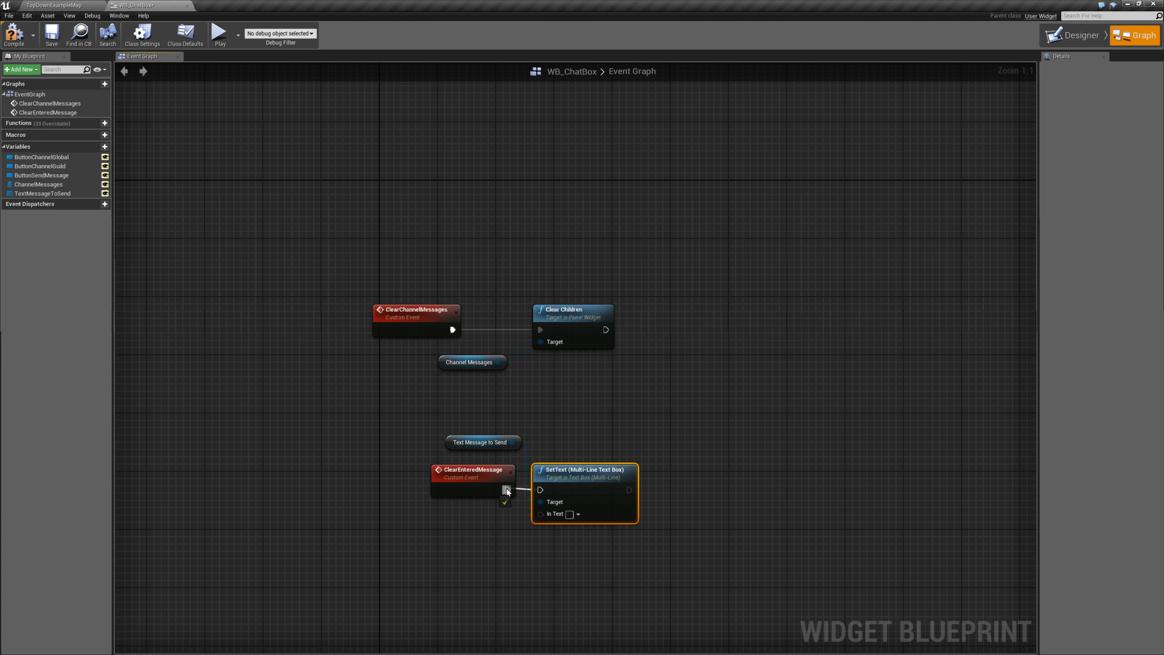
pyautogui.moveTo(458, 447); pyautogui.dragTo(461, 517)
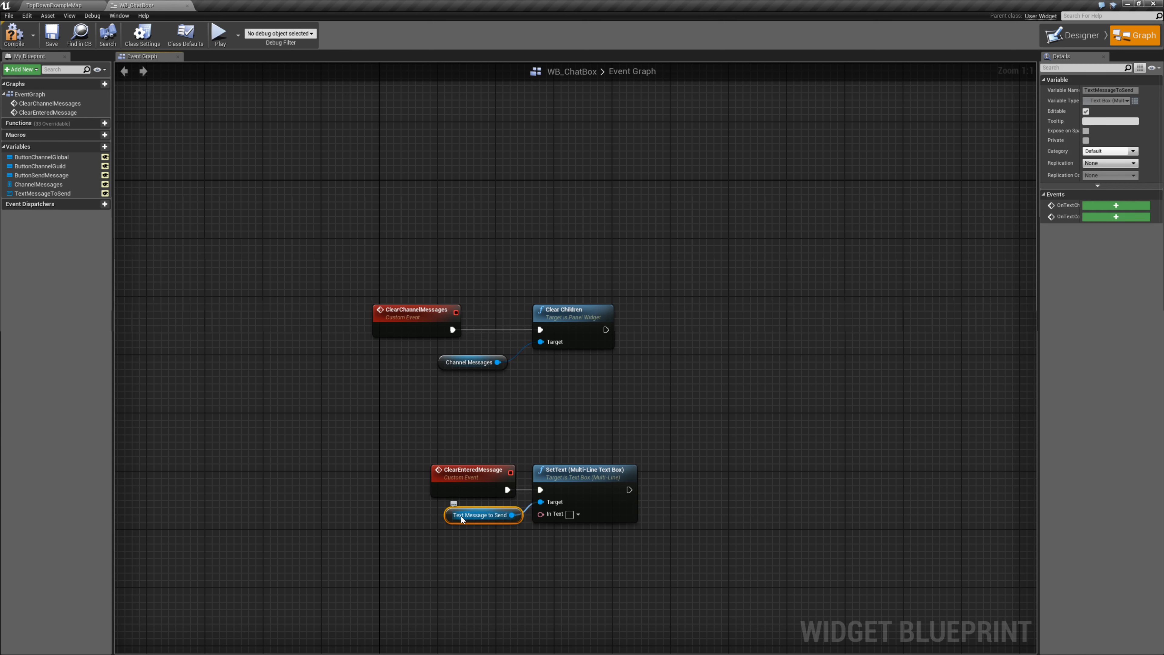
# - Move the ClearEnteredMessage nodes beneath the ClearChannelMessages group and shift Clear Children and its getter closer to their event
pyautogui.moveTo(626, 536); pyautogui.dragTo(413, 451)
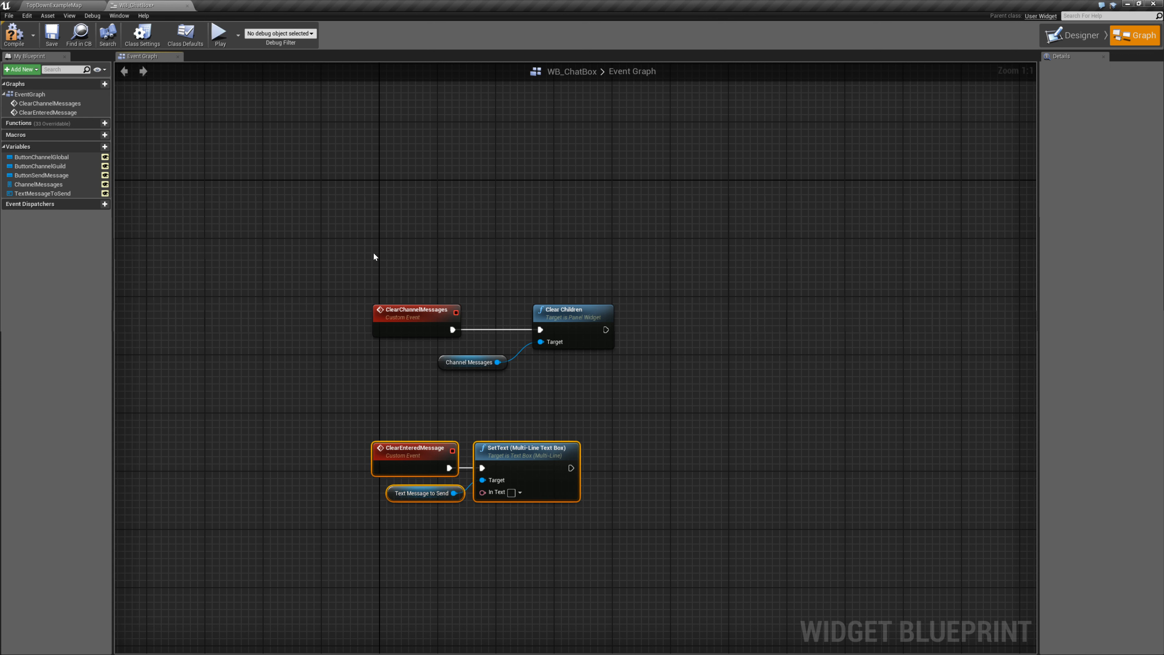
pyautogui.moveTo(374, 253); pyautogui.dragTo(611, 359)
pyautogui.moveTo(579, 318)
pyautogui.mouseDown()
pyautogui.moveTo(593, 327)
pyautogui.moveTo(582, 324)
pyautogui.mouseUp()
pyautogui.click(533, 370)
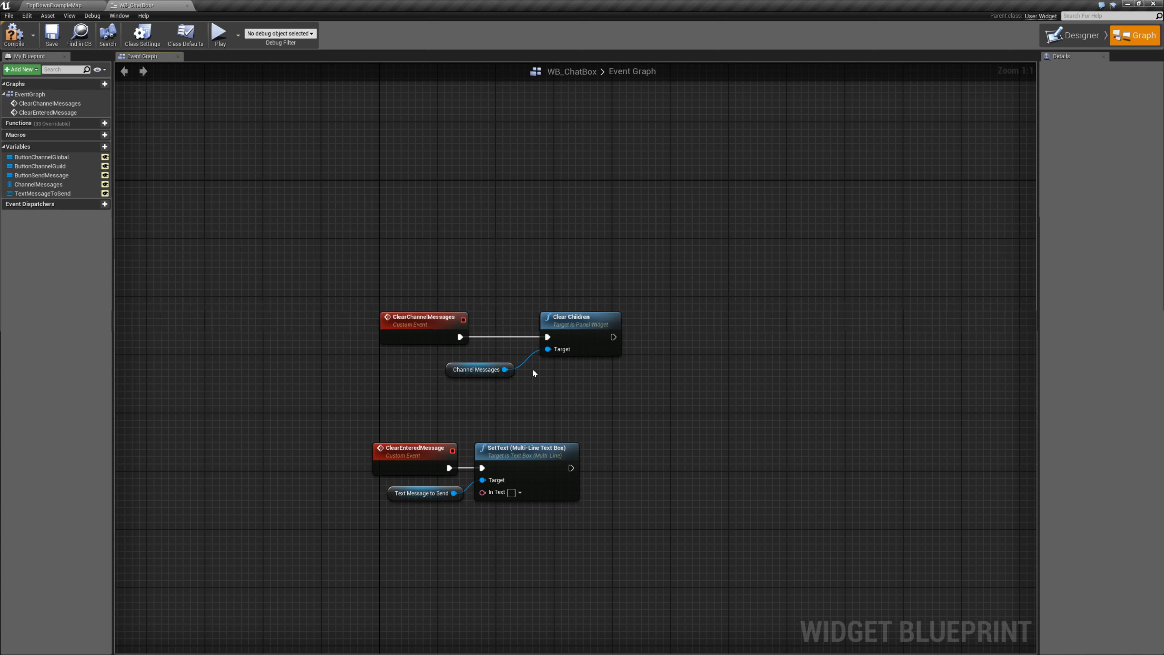
pyautogui.moveTo(573, 368); pyautogui.dragTo(515, 318)
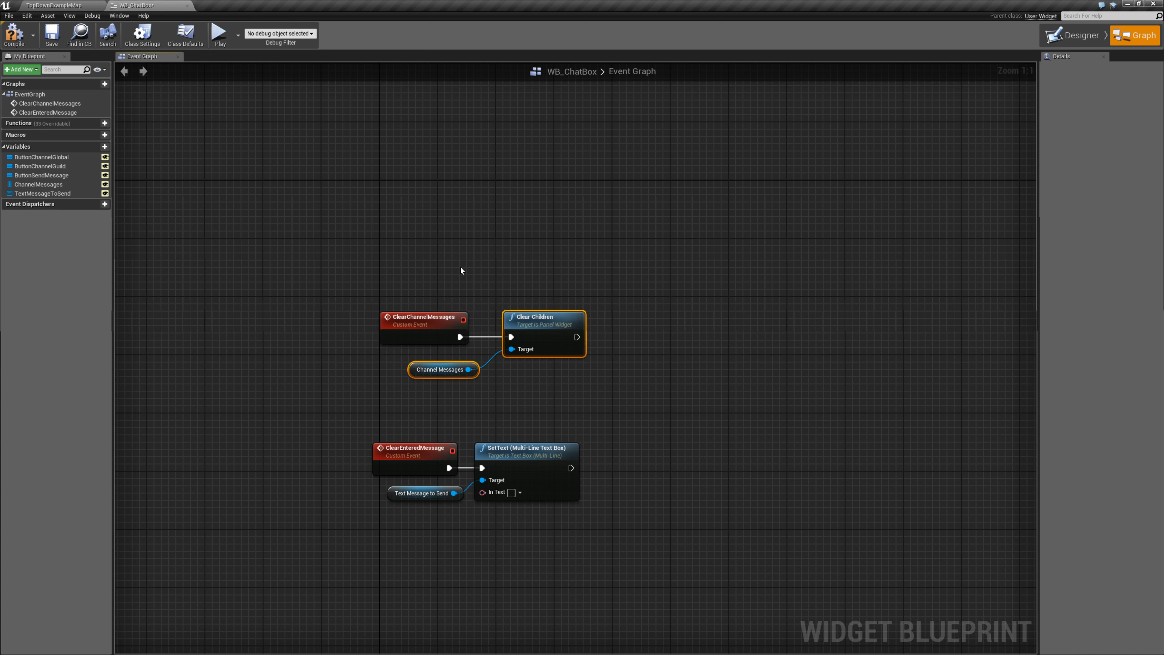
pyautogui.click(461, 270)
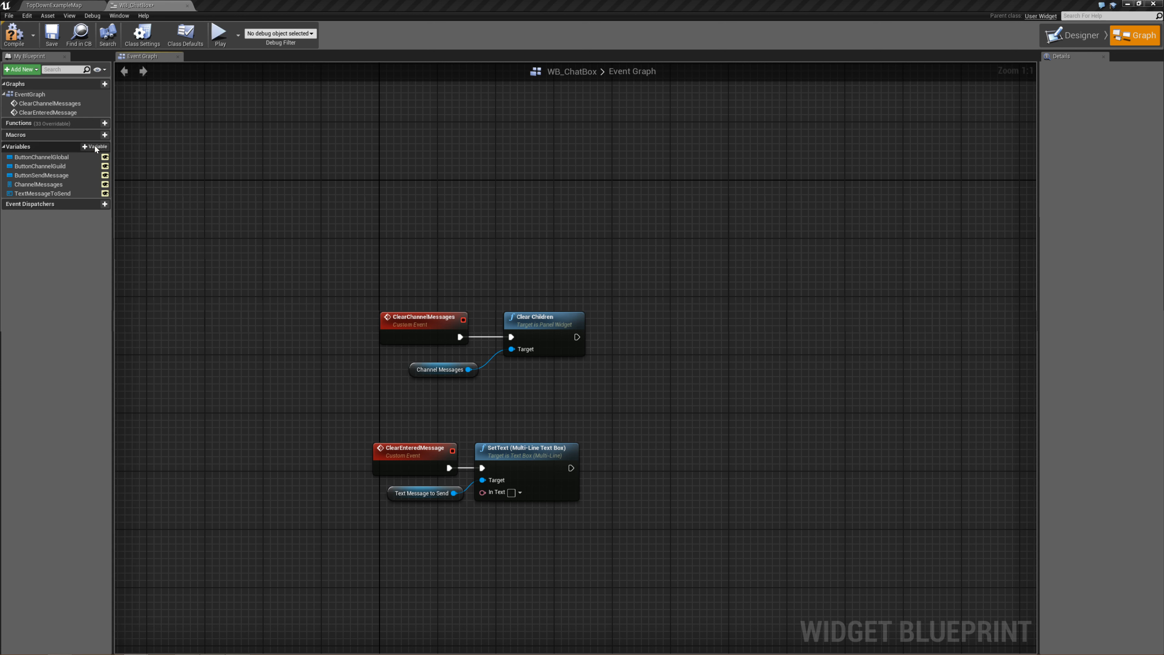
# - Create a variable named CurrentChannel, mark it Private, and compile the widget blueprint
pyautogui.click(105, 147)
pyautogui.write('CurrentChannel')
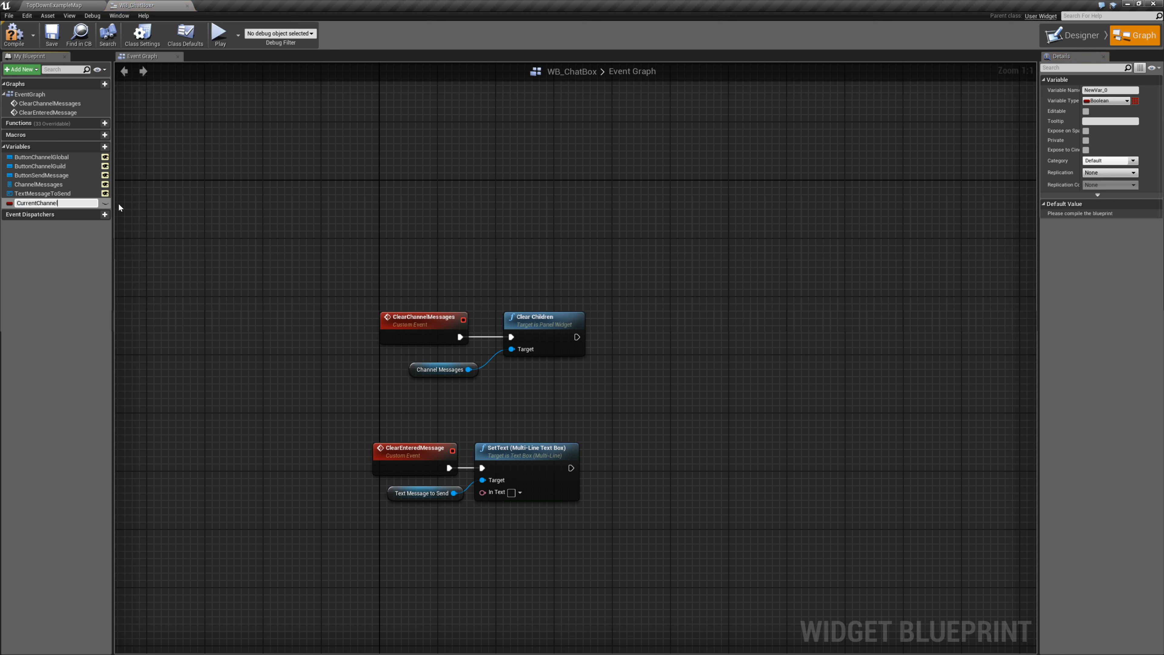
pyautogui.press('Return')
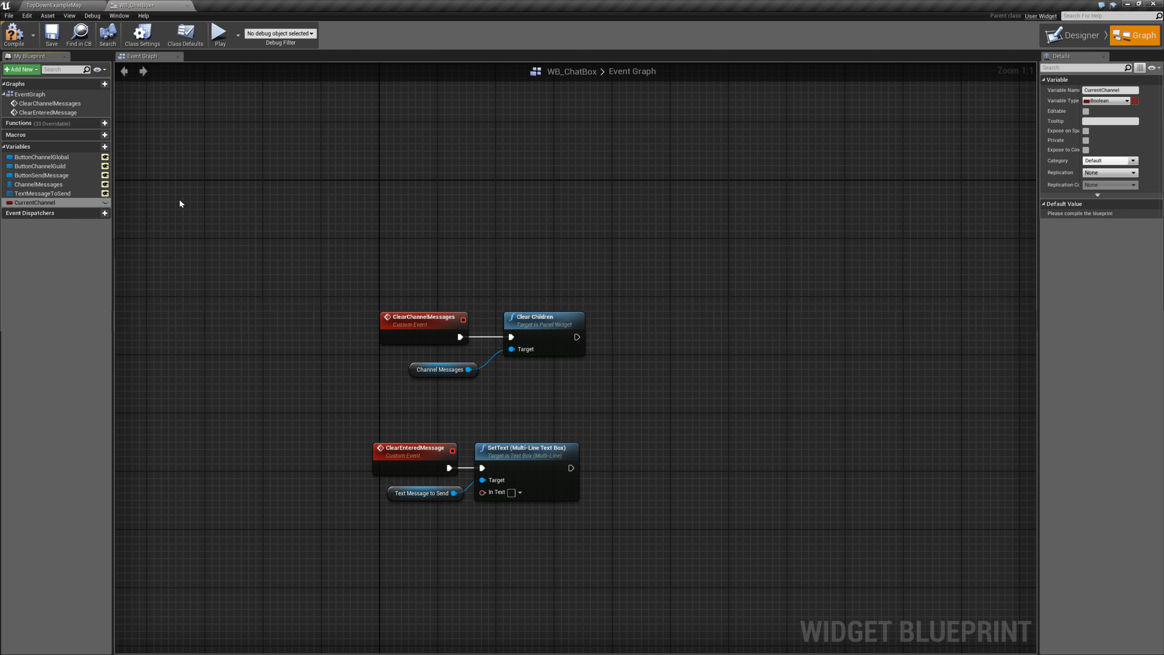
pyautogui.click(1086, 141)
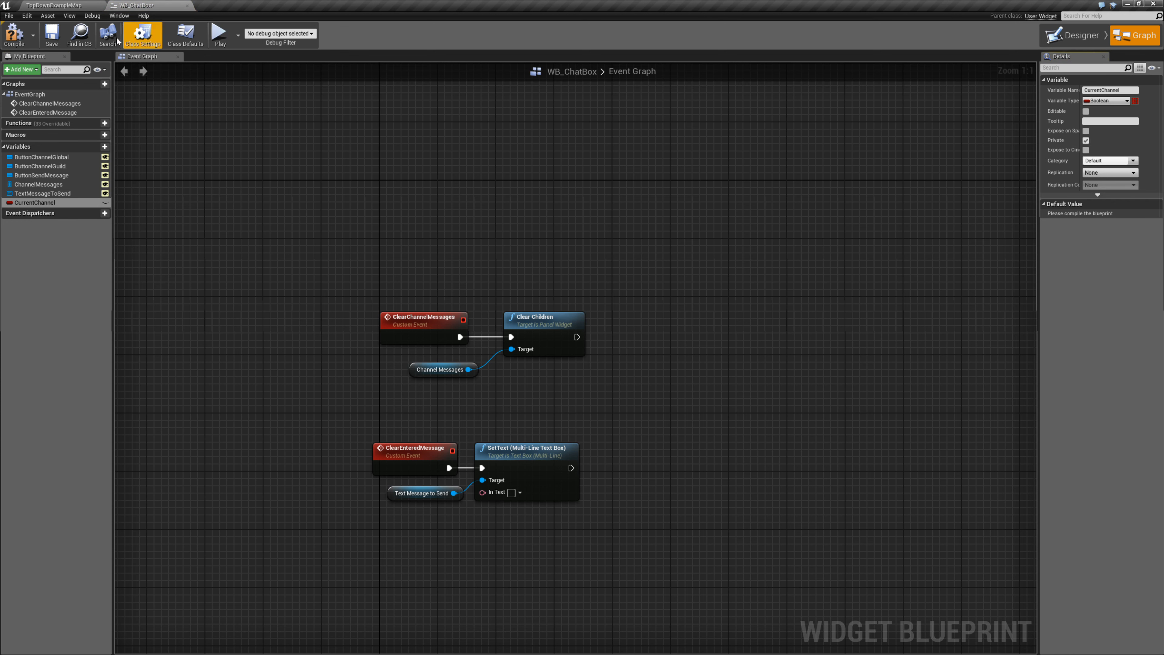
pyautogui.click(13, 33)
# - Create an Enumeration asset named EChatSystemChannels in the TopDownBP Blueprints folder
pyautogui.click(74, 6)
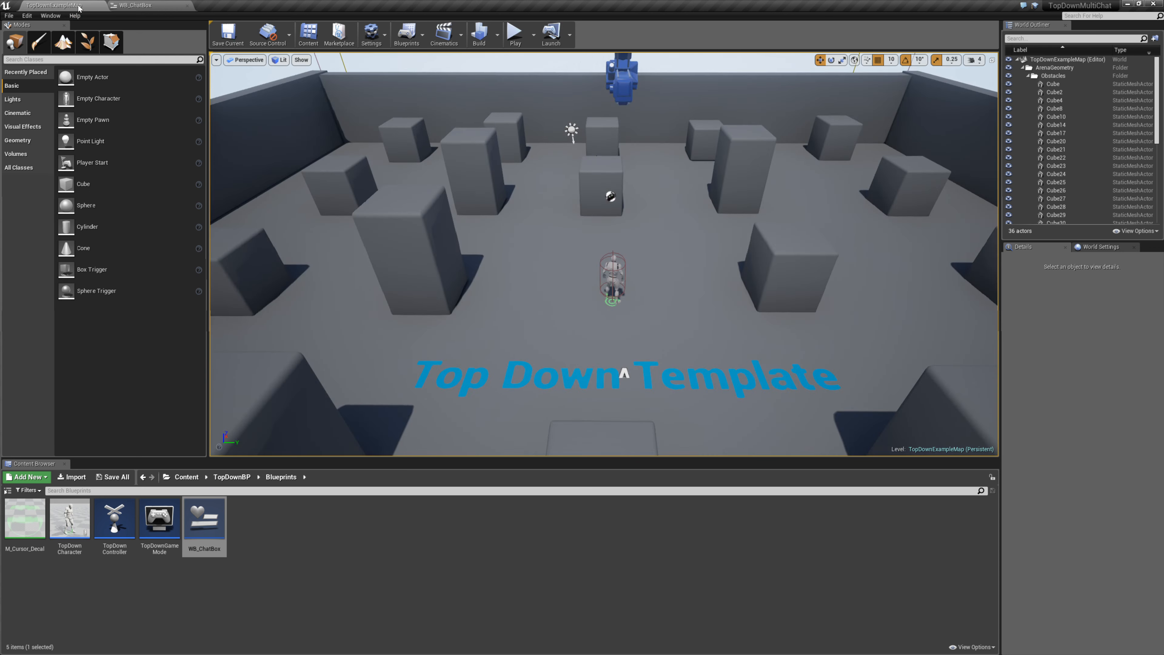
pyautogui.click(274, 562)
pyautogui.rightClick(274, 561)
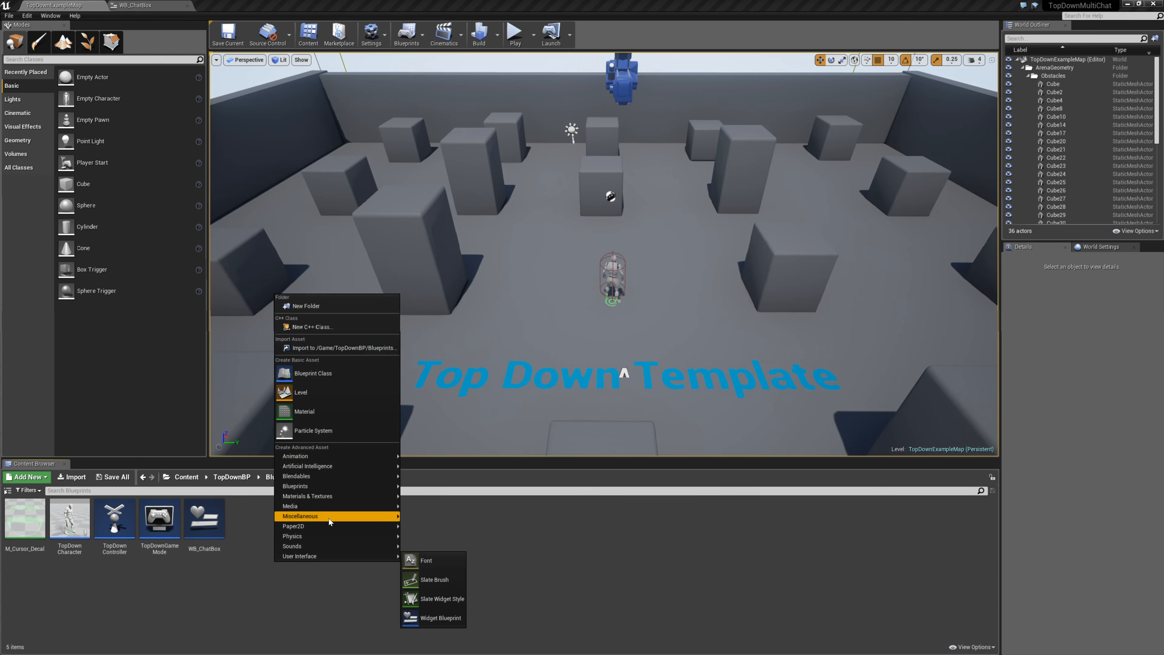
pyautogui.moveTo(312, 487)
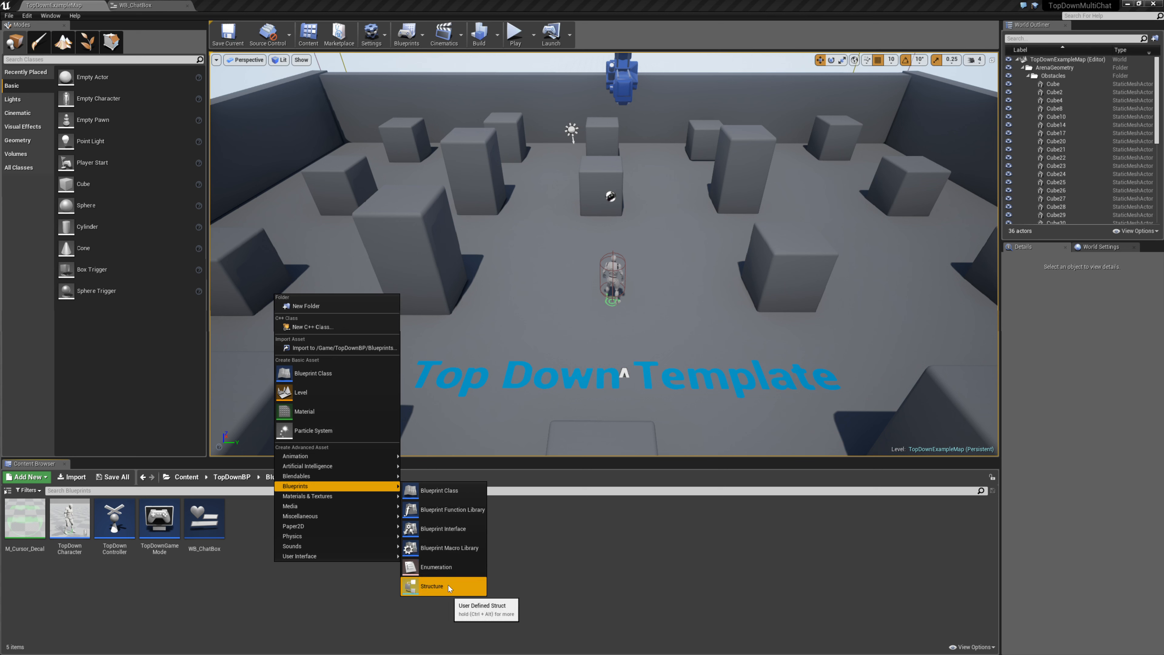
pyautogui.click(443, 568)
pyautogui.write('E')
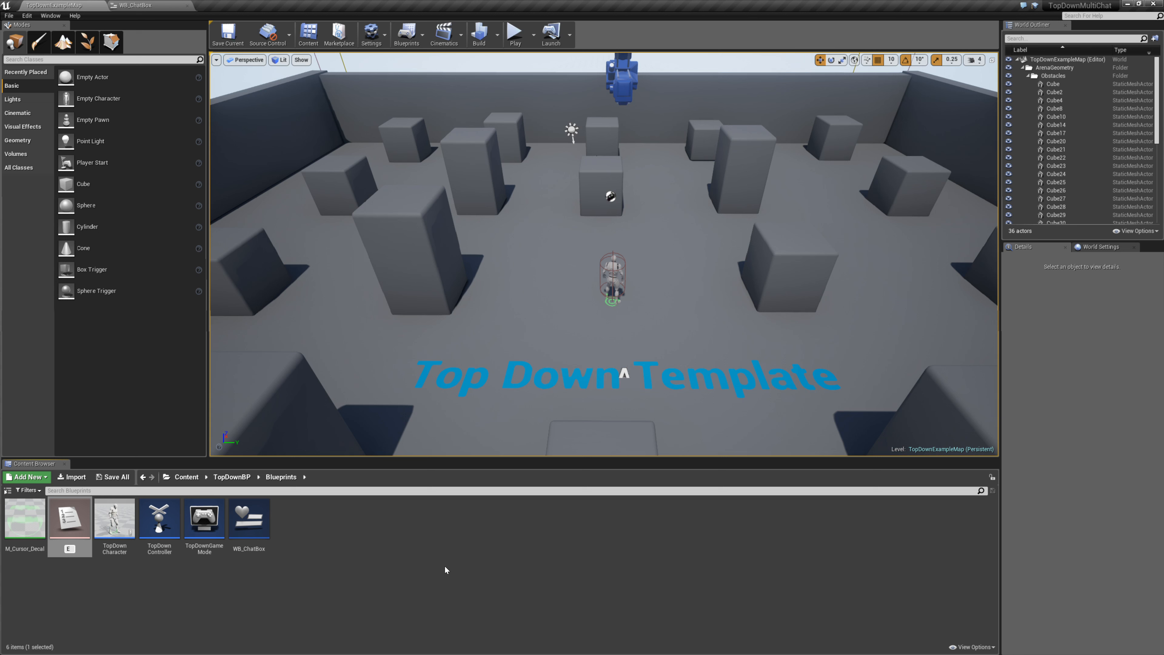
pyautogui.write('ChatSystemChannels')
pyautogui.press('Return')
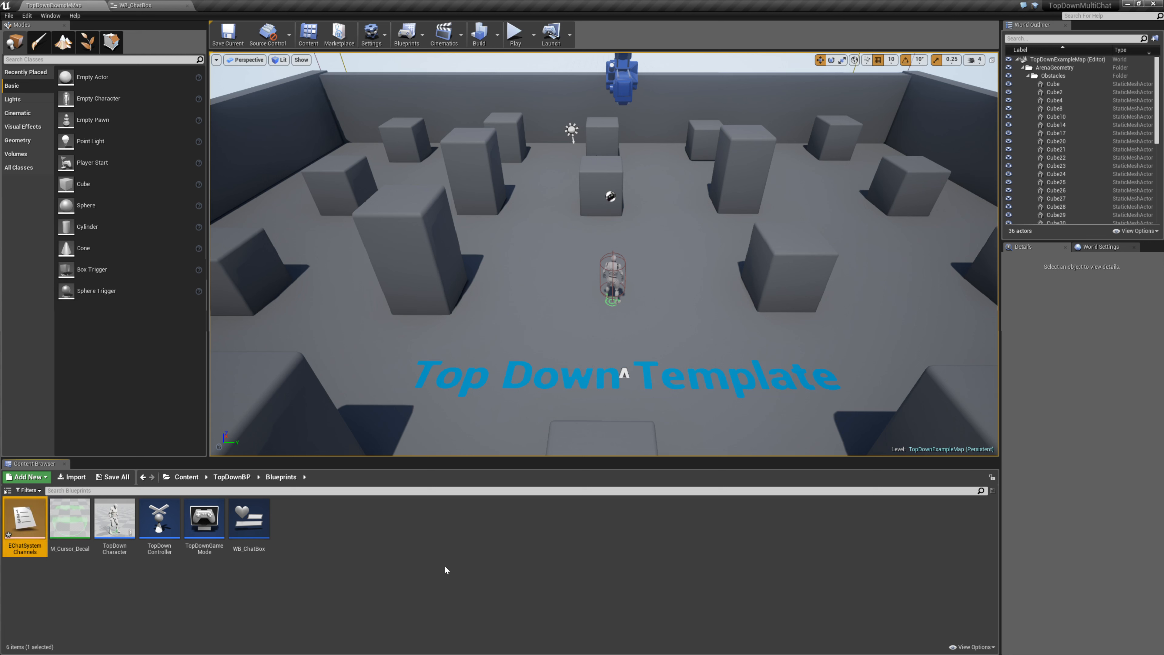
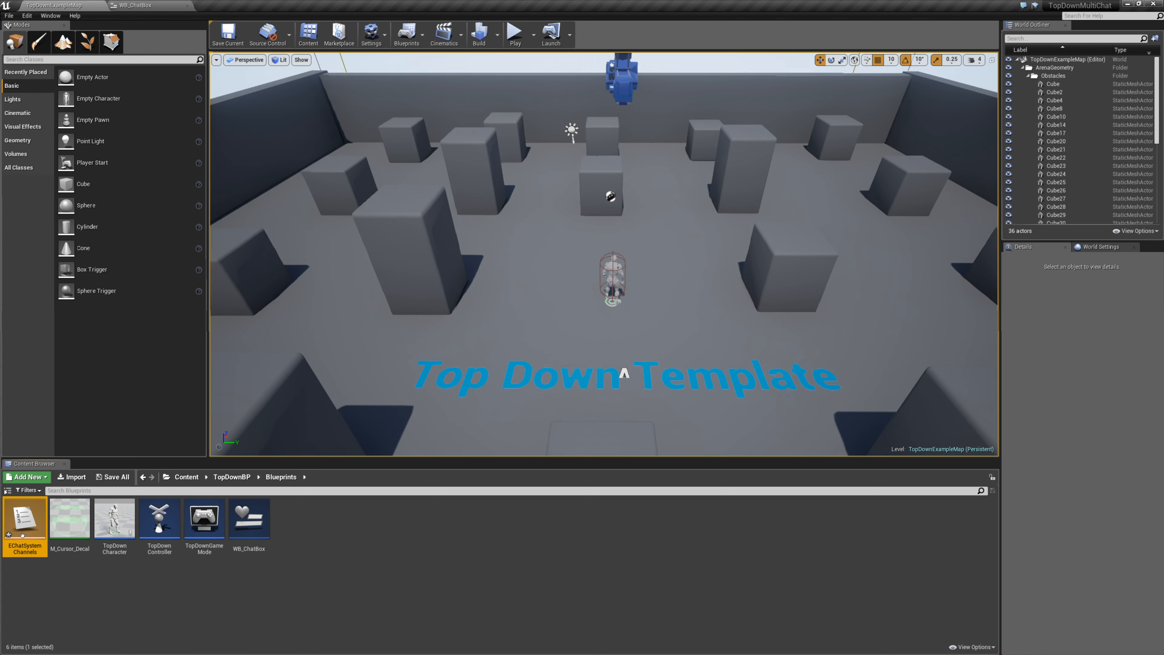
# - Open EChatSystemChannels docked in the main editor window and add an enumerator named Global
pyautogui.doubleClick(35, 531)
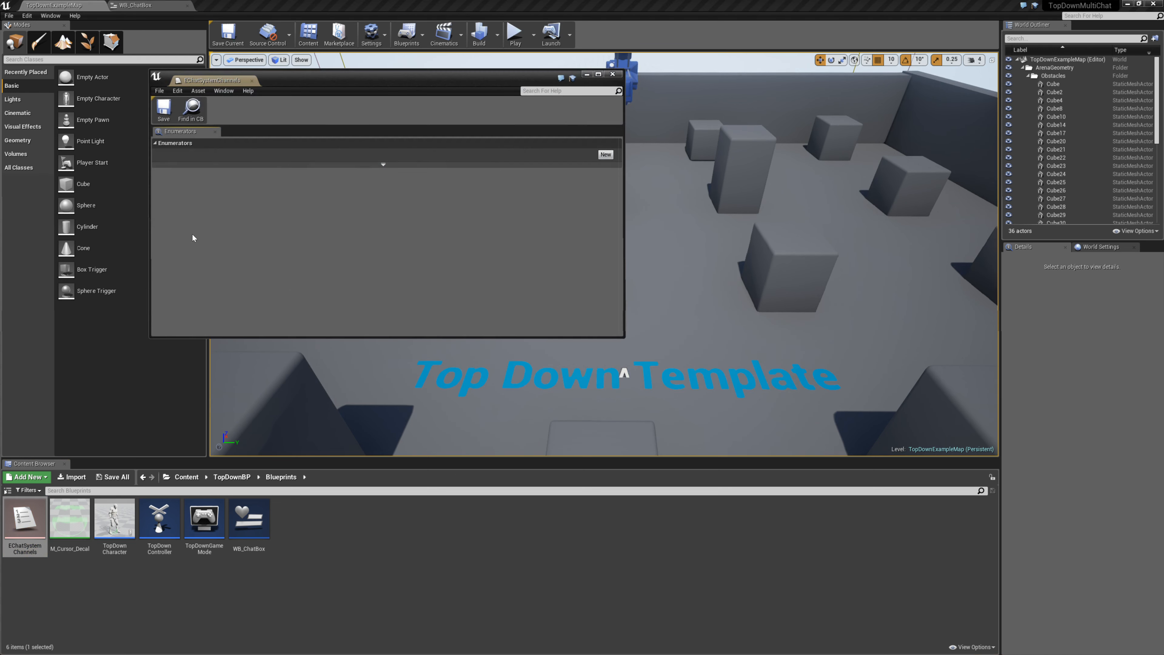
pyautogui.moveTo(200, 82); pyautogui.dragTo(234, 6)
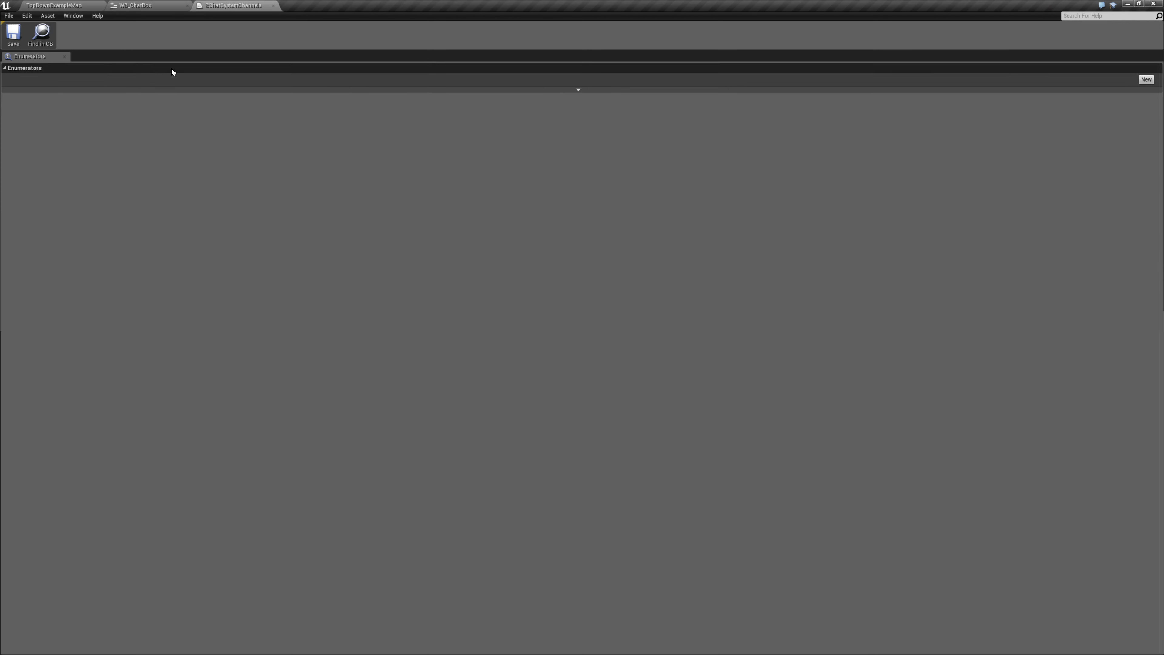
pyautogui.click(1146, 79)
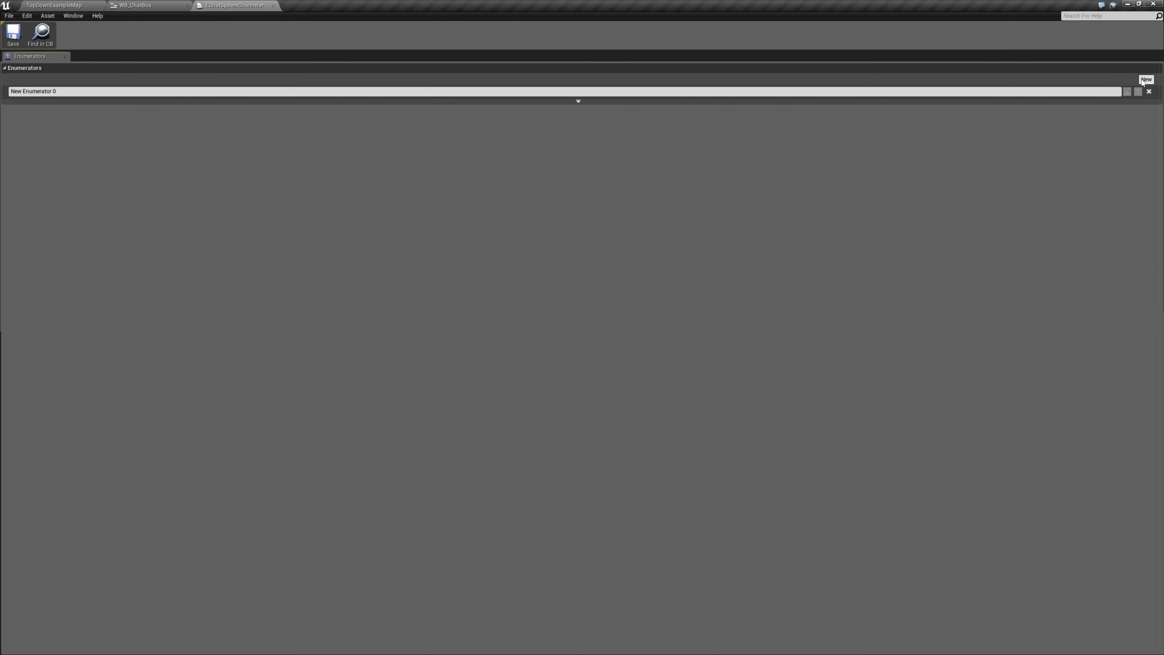
pyautogui.click(141, 95)
pyautogui.write('Global')
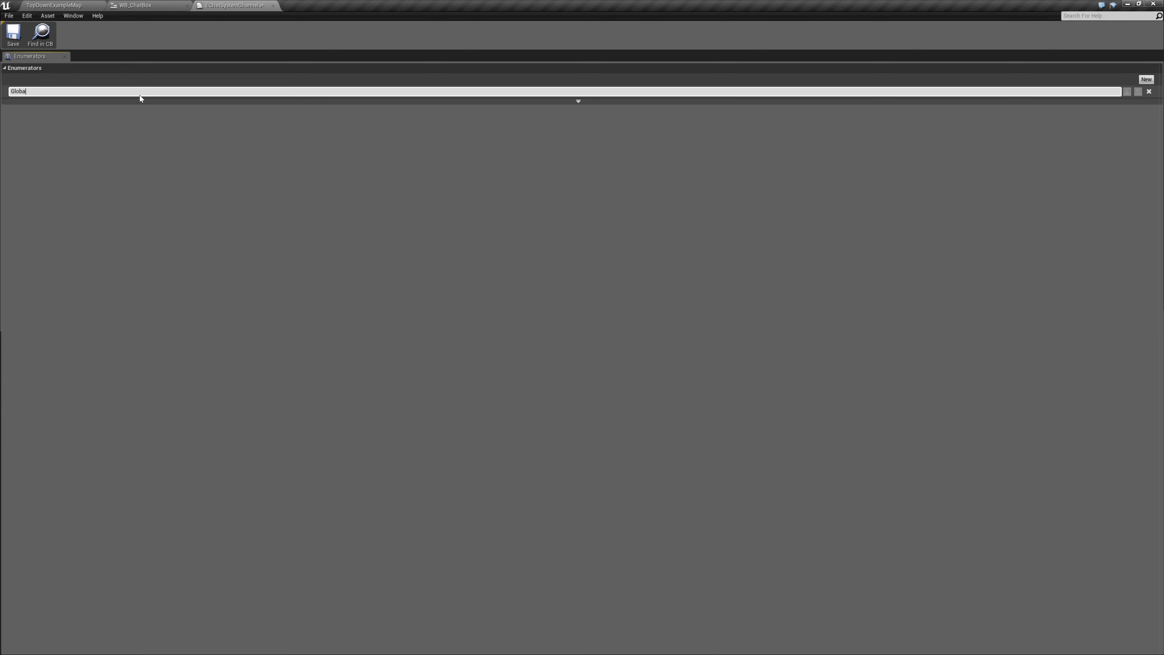
pyautogui.press('Return')
# - Add the enumerators Guild and Local to EChatSystemChannels, then save the enumeration and close its editor
pyautogui.click(1147, 79)
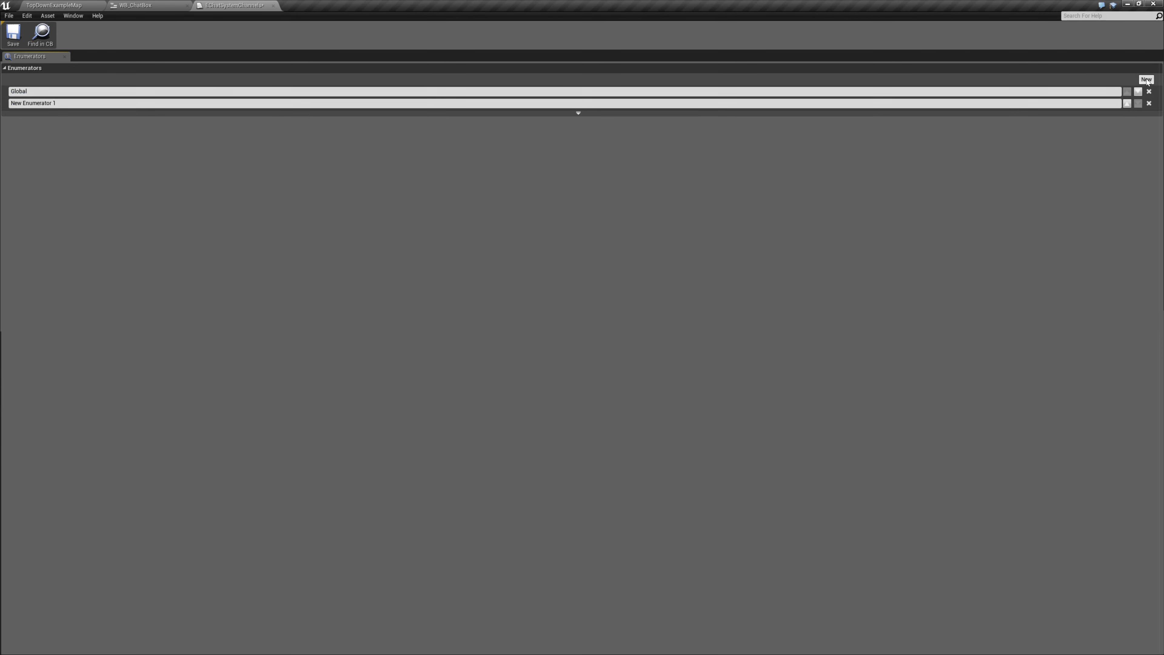
pyautogui.hotkey('ctrl', 'a')
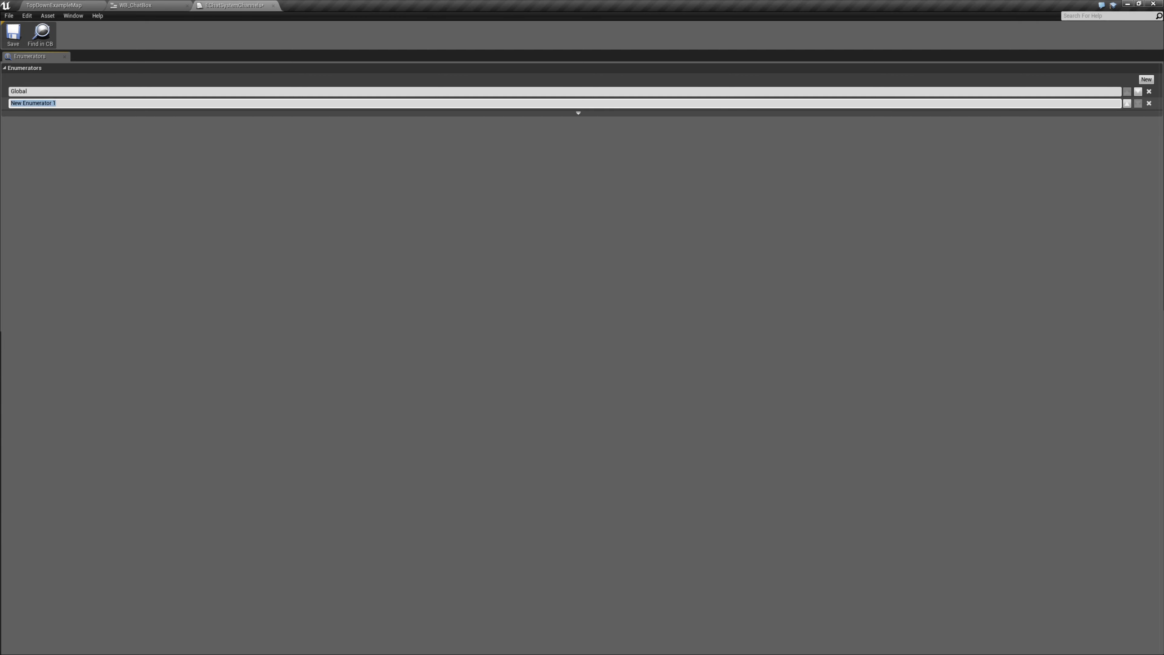
pyautogui.write('Guild')
pyautogui.click(1146, 79)
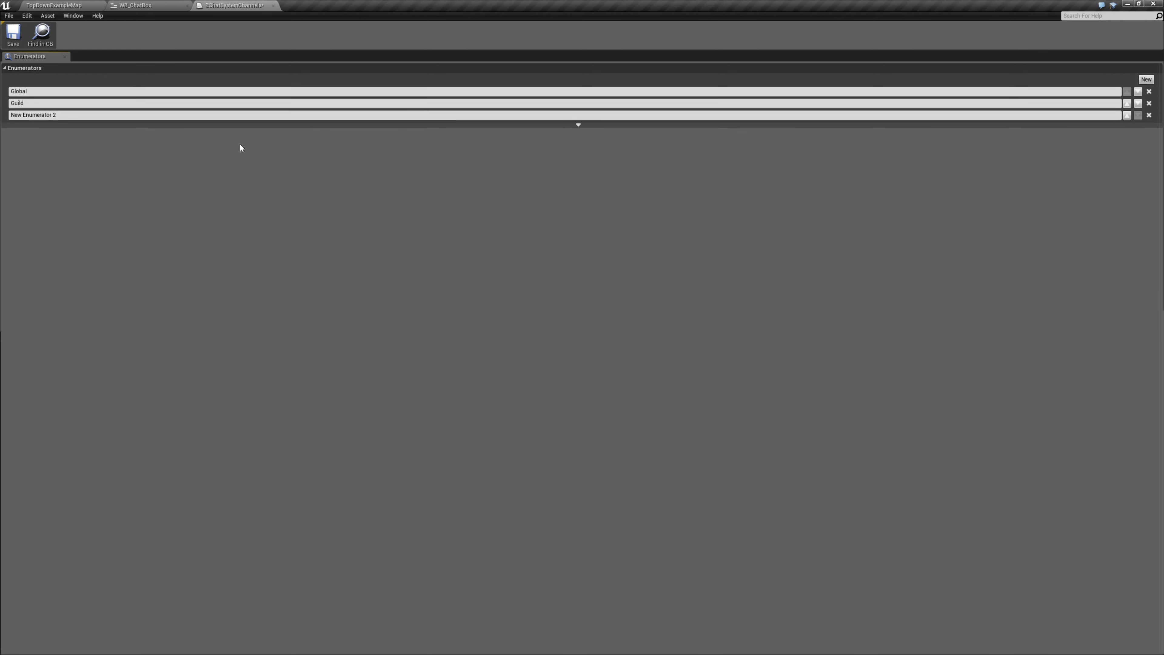
pyautogui.click(116, 114)
pyautogui.hotkey('ctrl', 'a')
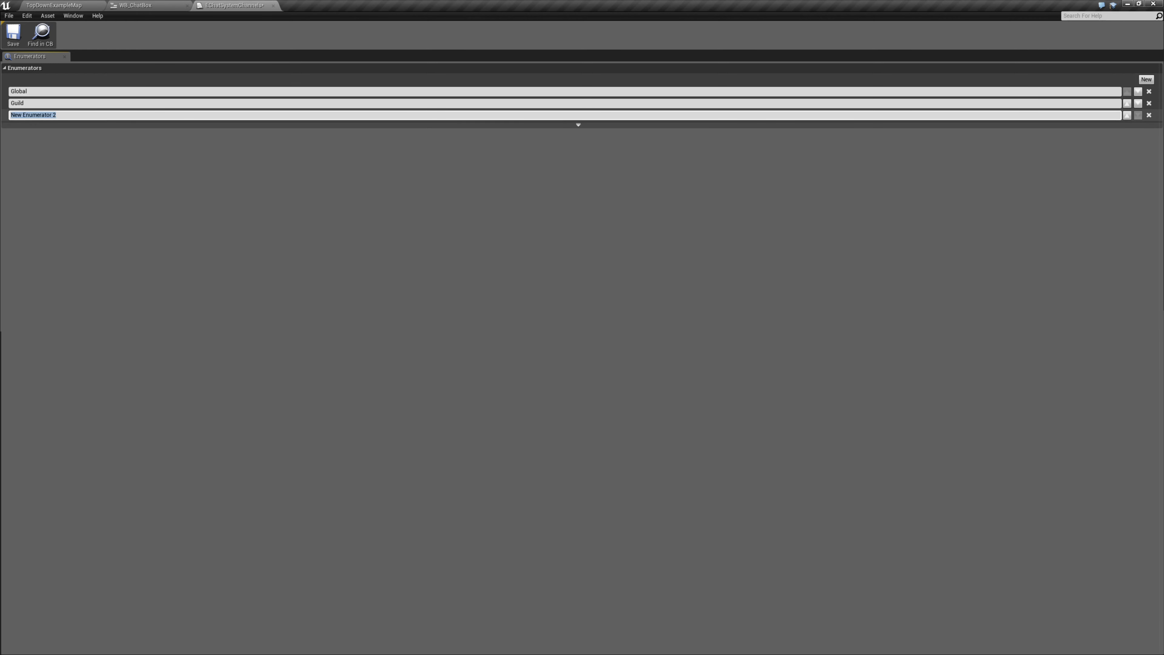
pyautogui.write('Local')
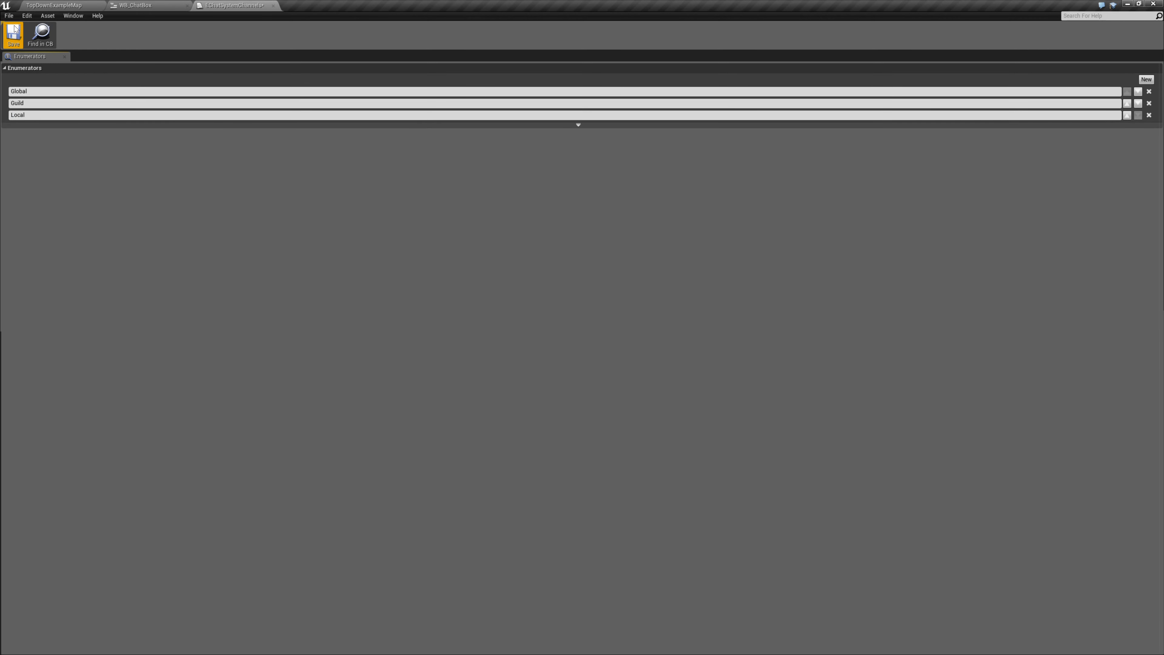
pyautogui.click(13, 34)
pyautogui.middleClick(260, 2)
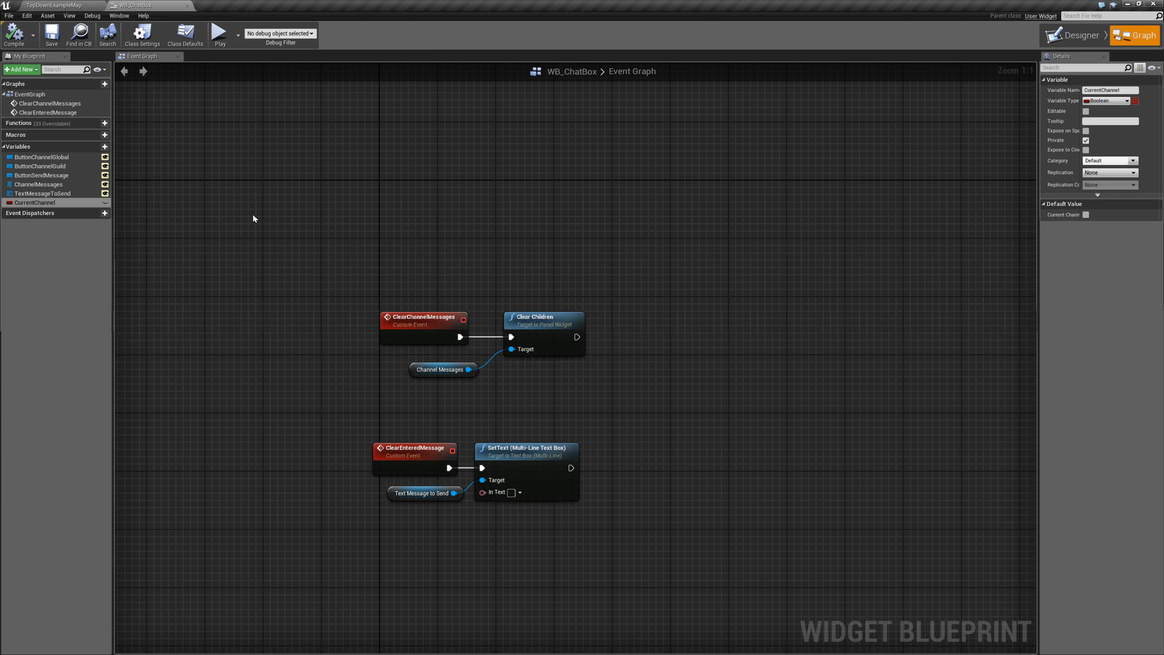
pyautogui.click(62, 4)
pyautogui.rightClick(128, 573)
pyautogui.moveTo(129, 567)
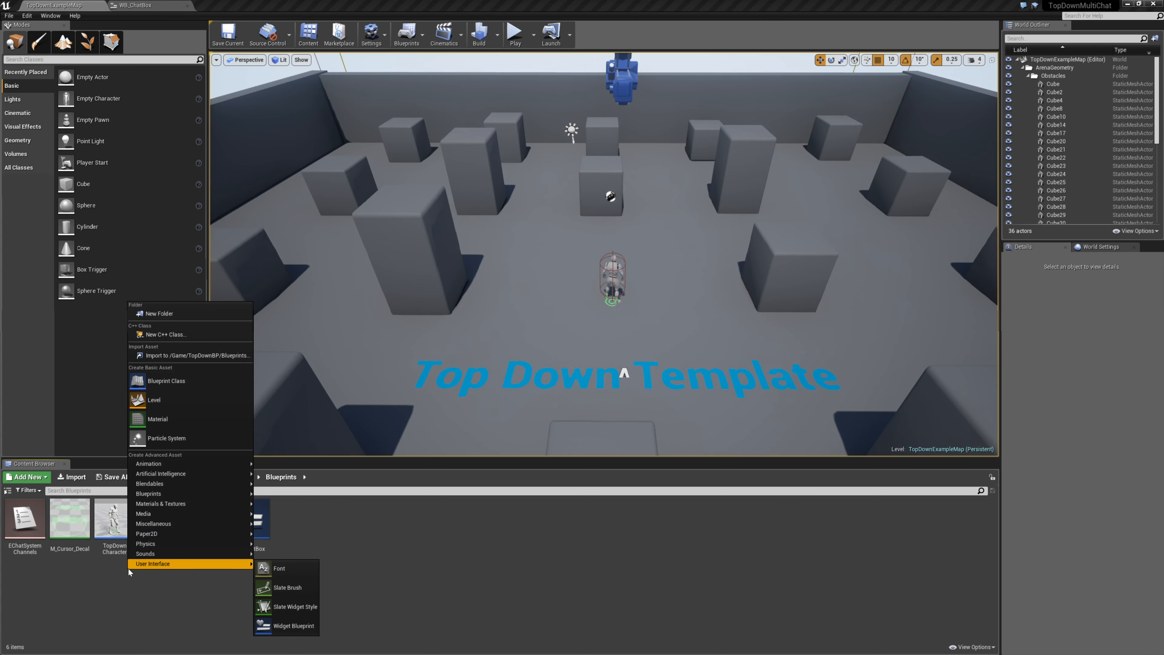
pyautogui.moveTo(147, 534)
pyautogui.press('Escape')
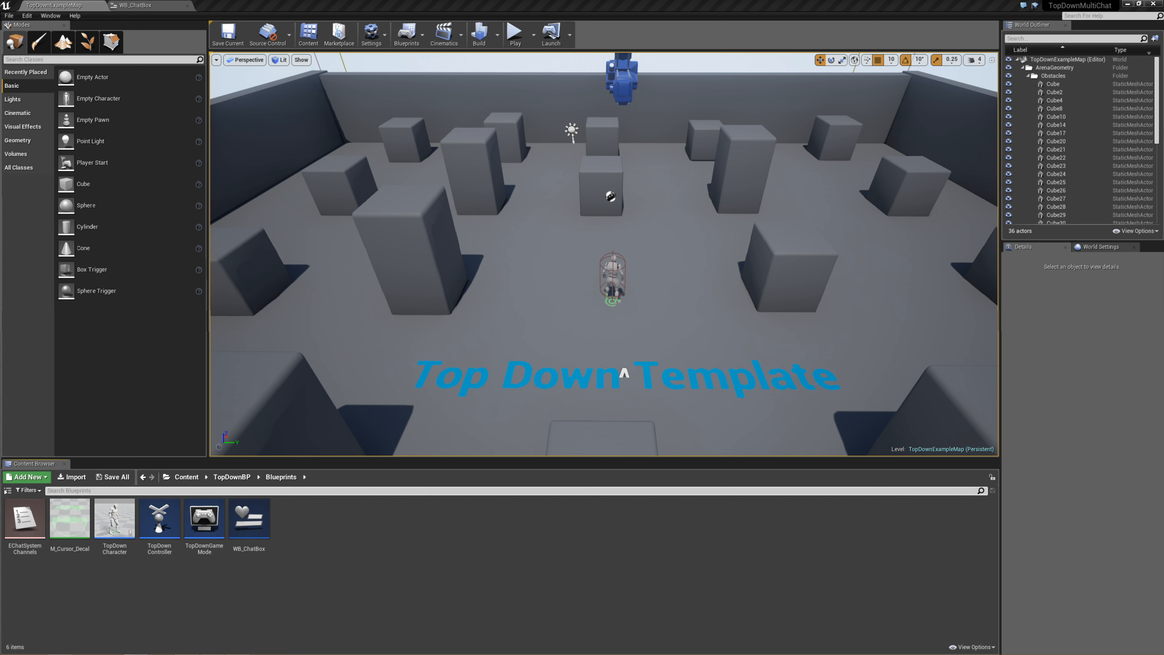
# - Open the WB_ChatBox event graph and change the CurrentChannel variable's type to the EChatSystemChannels enumeration
pyautogui.doubleClick(250, 541)
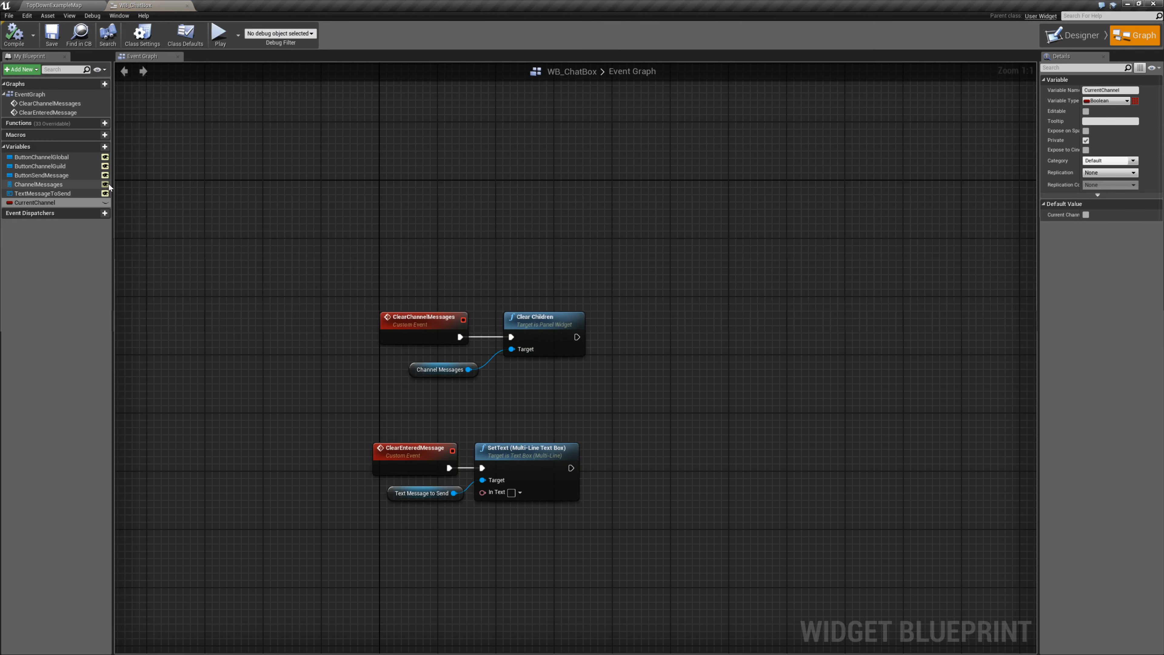
pyautogui.click(54, 203)
pyautogui.press('Return')
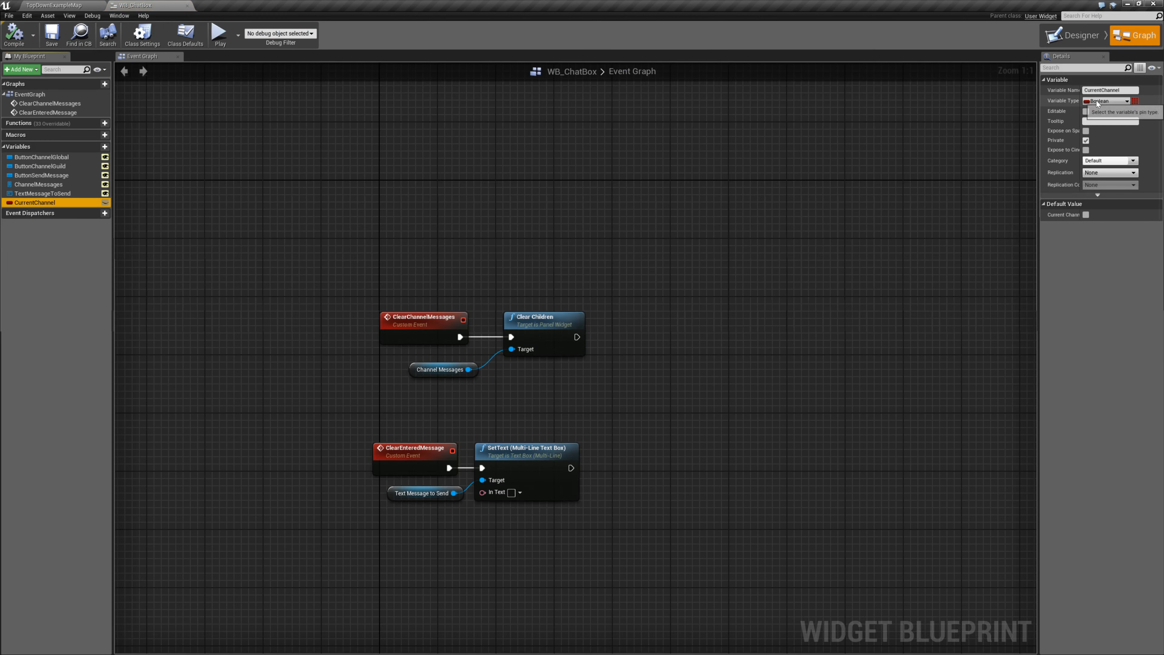
pyautogui.click(1107, 102)
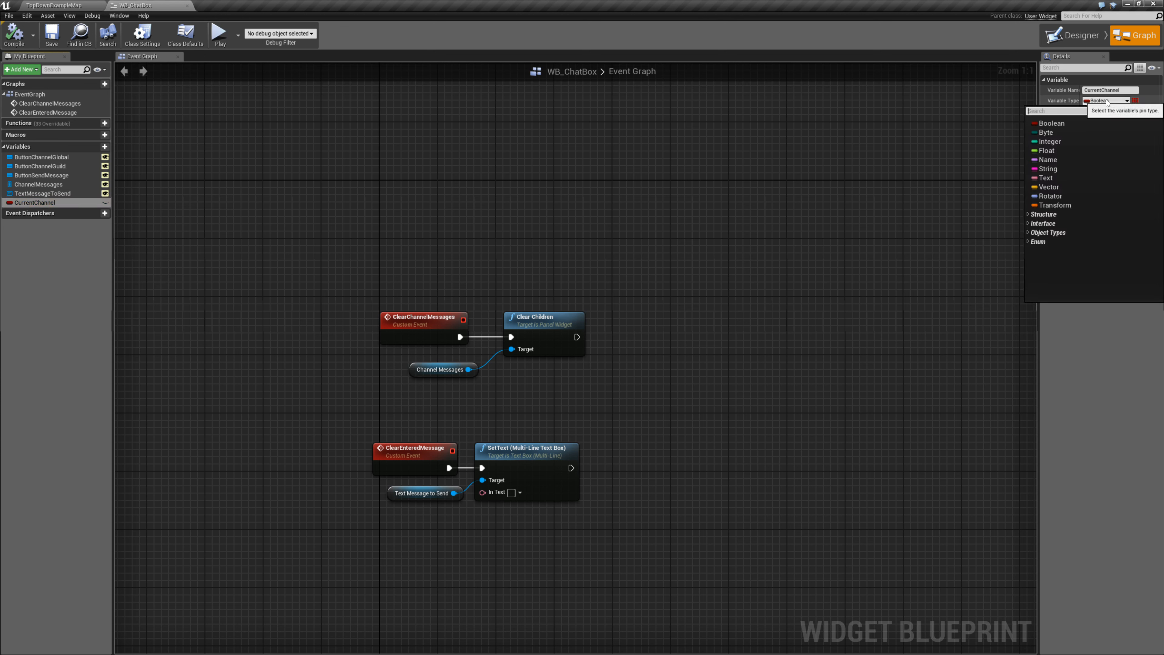
pyautogui.write('channel')
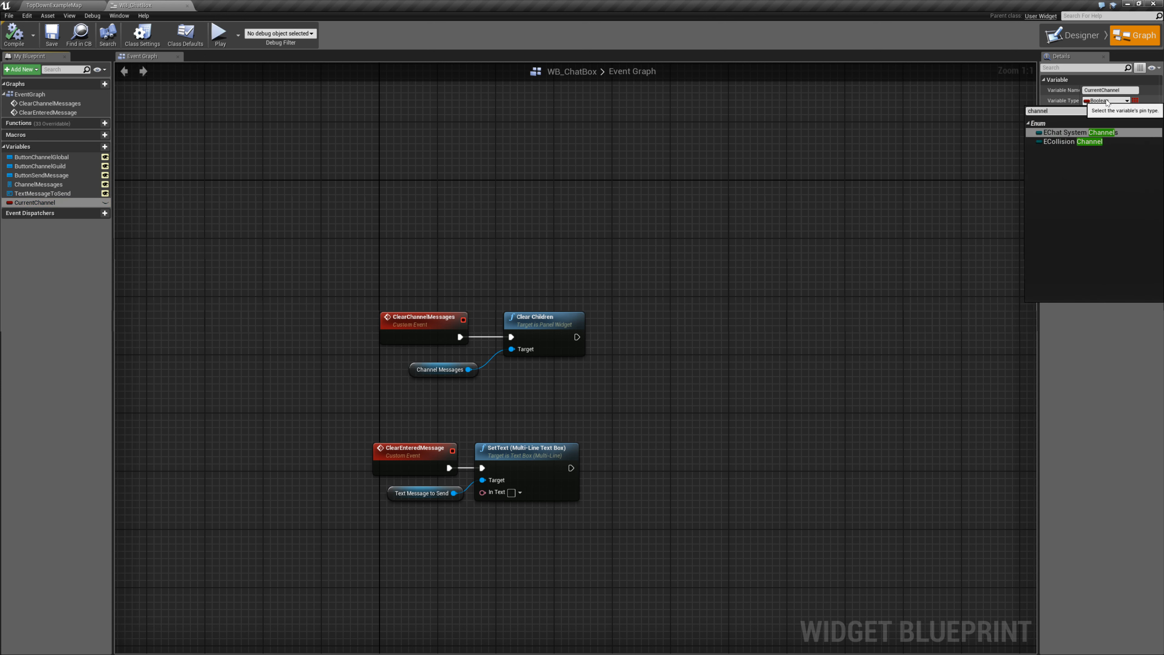
pyautogui.press('Return')
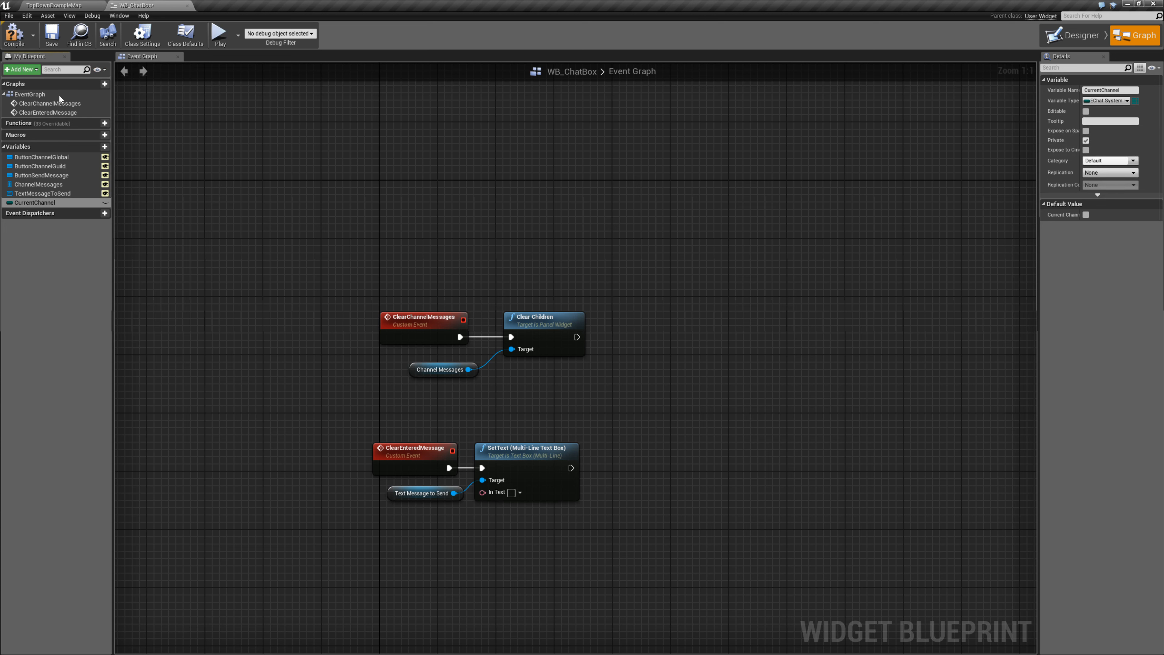
# - Add OnClicked events for ButtonChannelGlobal and ButtonChannelGuild beneath the existing nodes in WB_ChatBox's event graph
pyautogui.moveTo(265, 371); pyautogui.dragTo(294, 285, button='right')
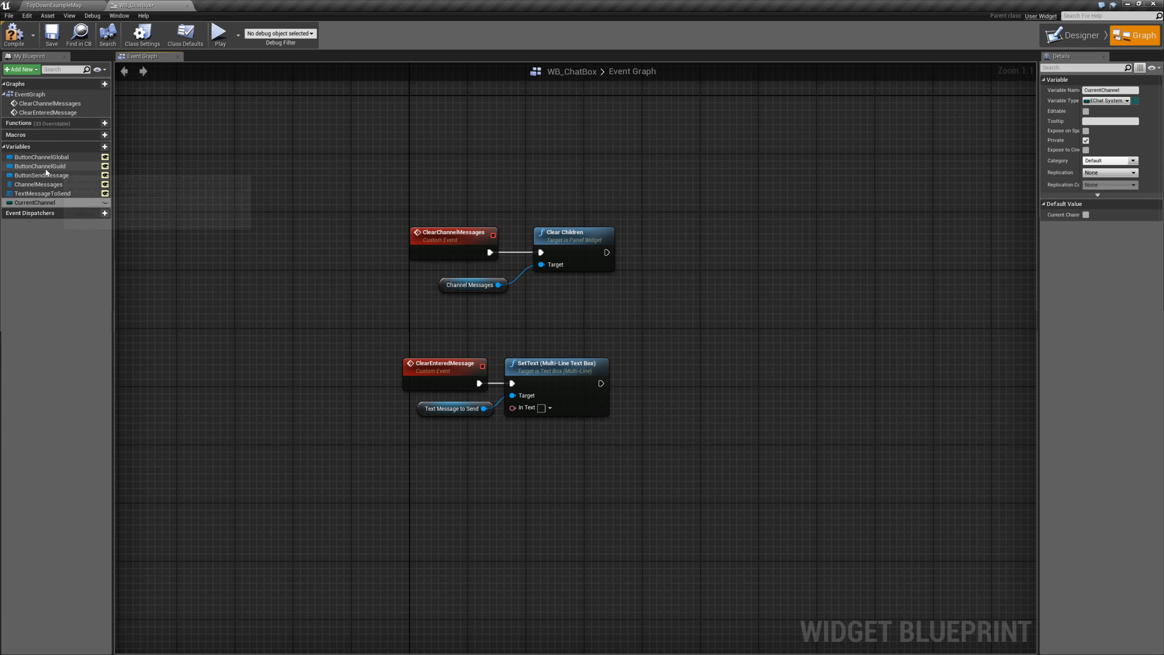
pyautogui.moveTo(41, 157); pyautogui.dragTo(419, 495)
pyautogui.click(495, 455)
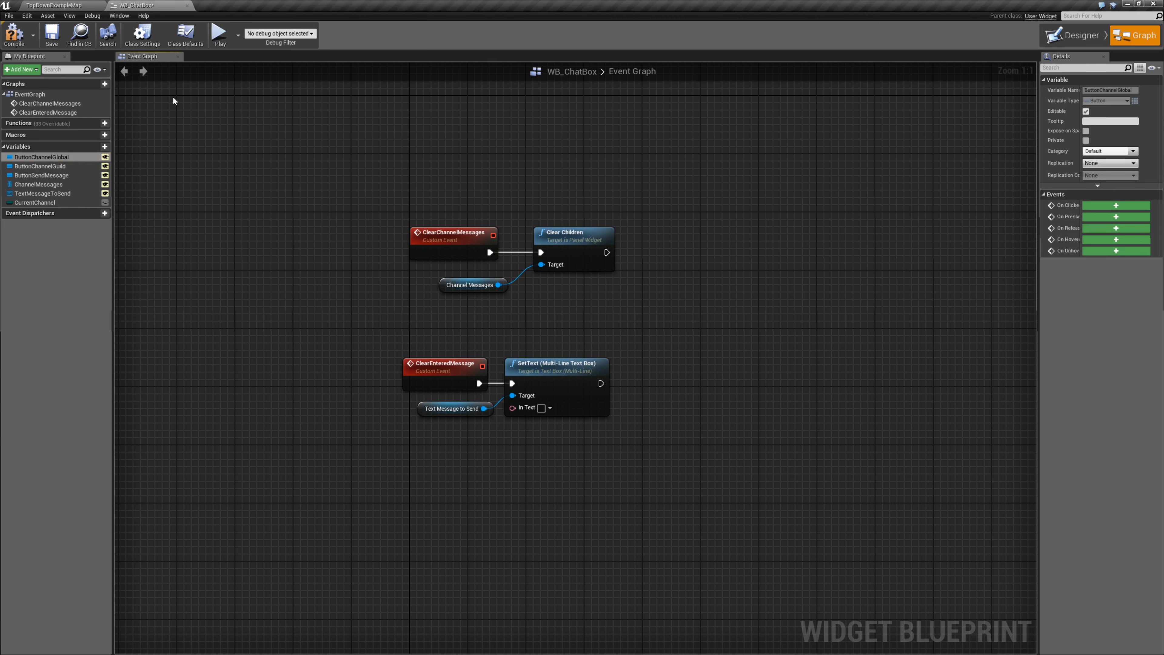
pyautogui.click(41, 157)
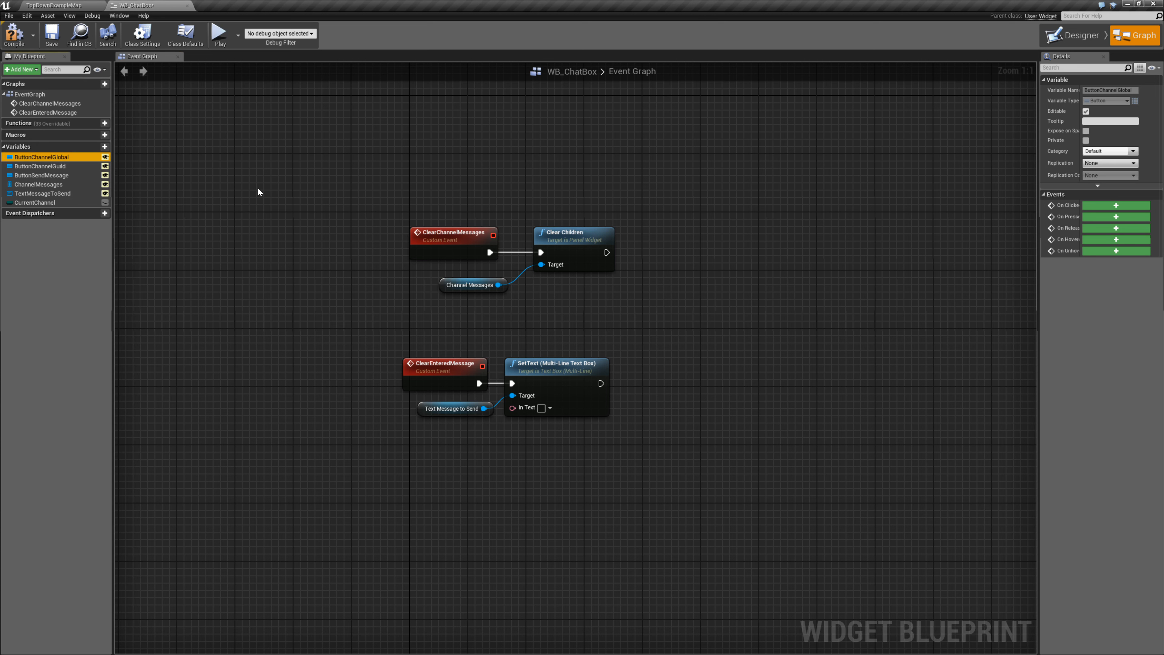
pyautogui.click(1089, 205)
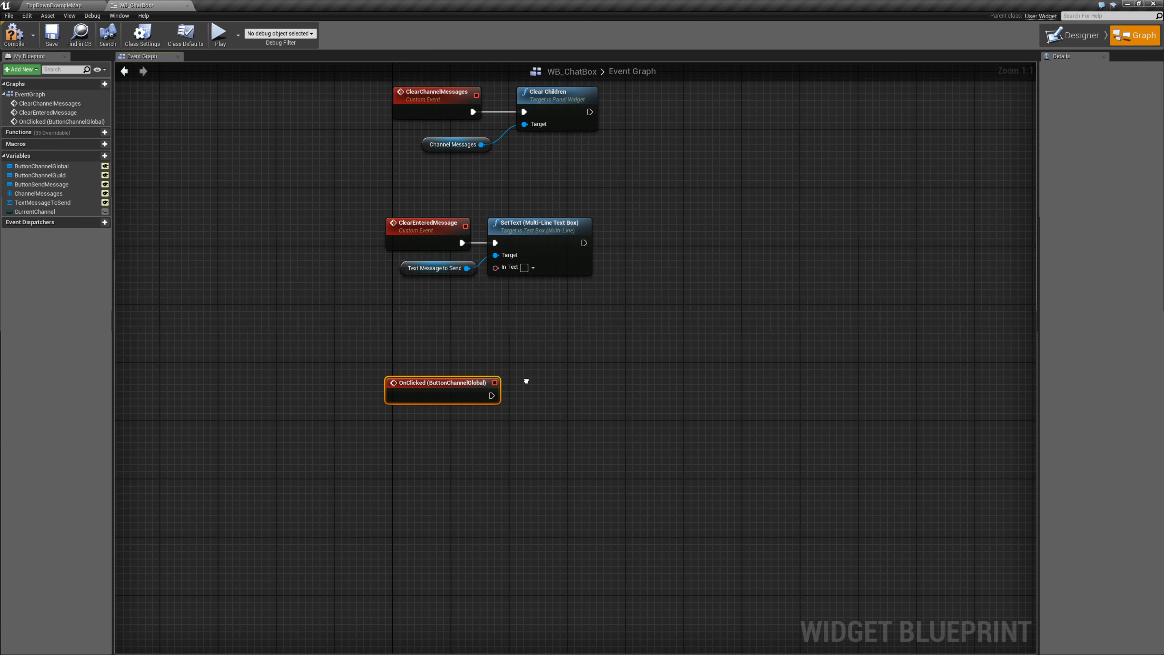
pyautogui.click(49, 178)
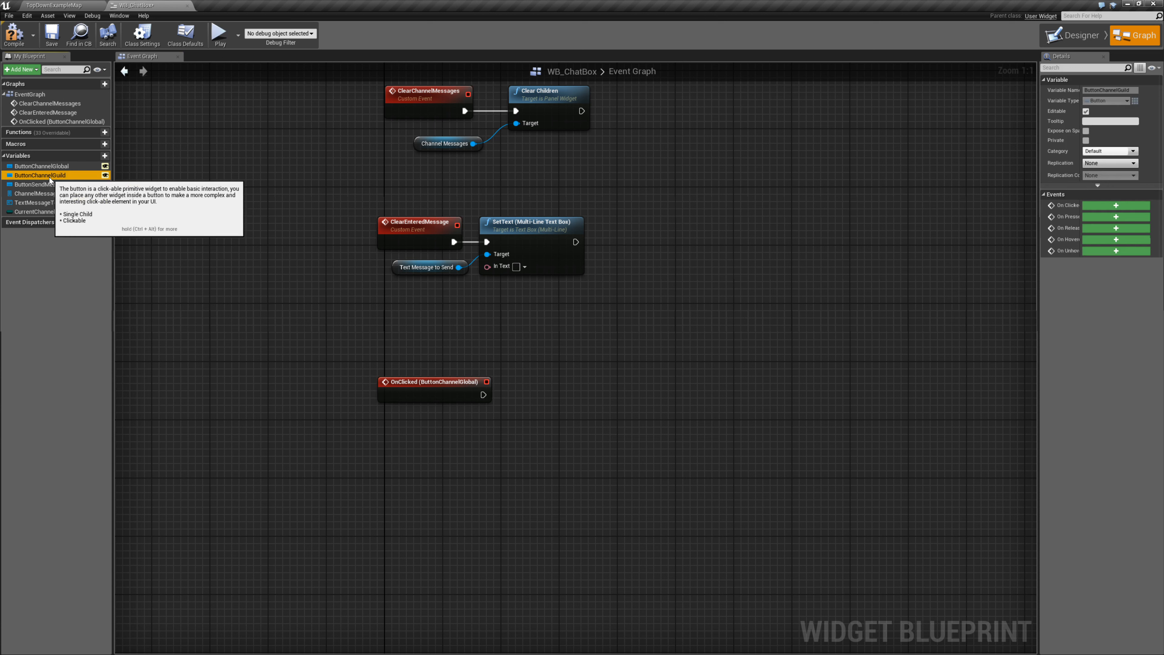
pyautogui.click(1116, 205)
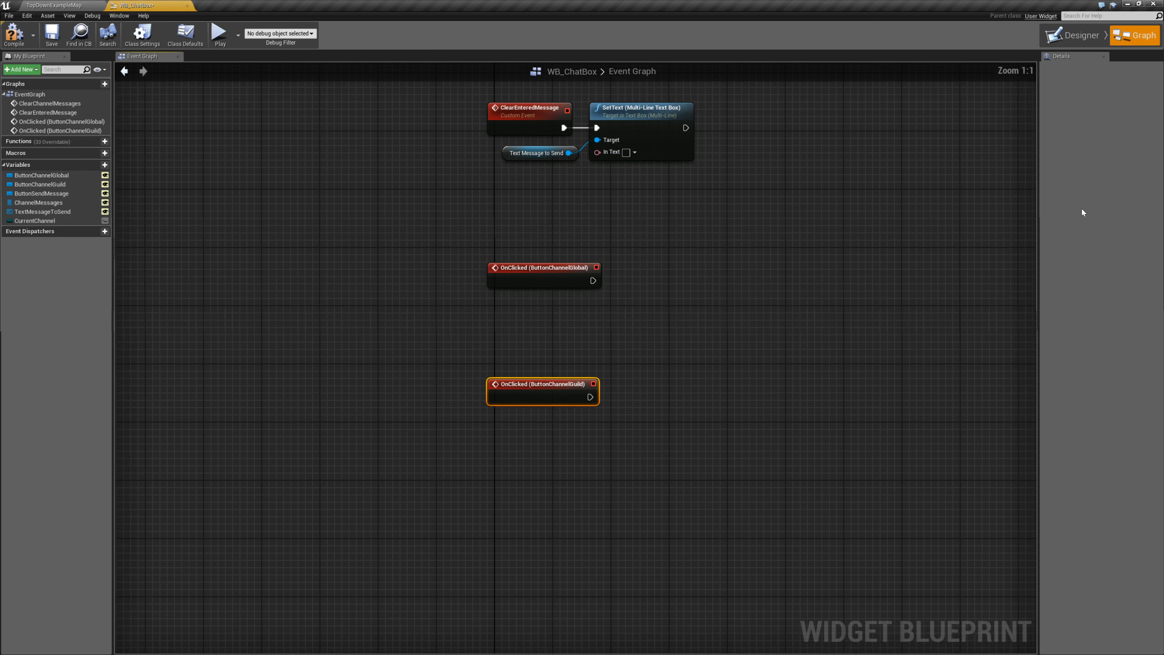
pyautogui.click(442, 349)
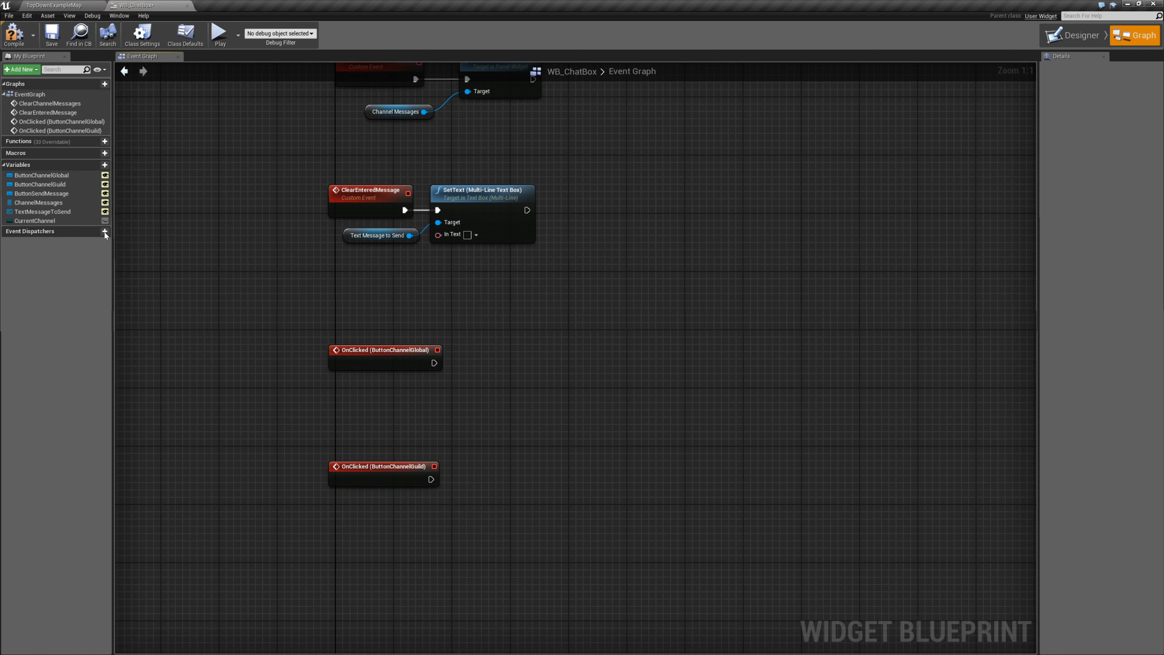
# - Place a SET CurrentChannel node with the value Global and connect it to ButtonChannelGlobal's OnClicked event
pyautogui.click(34, 220)
pyautogui.moveTo(35, 221); pyautogui.dragTo(476, 363)
pyautogui.click(499, 378)
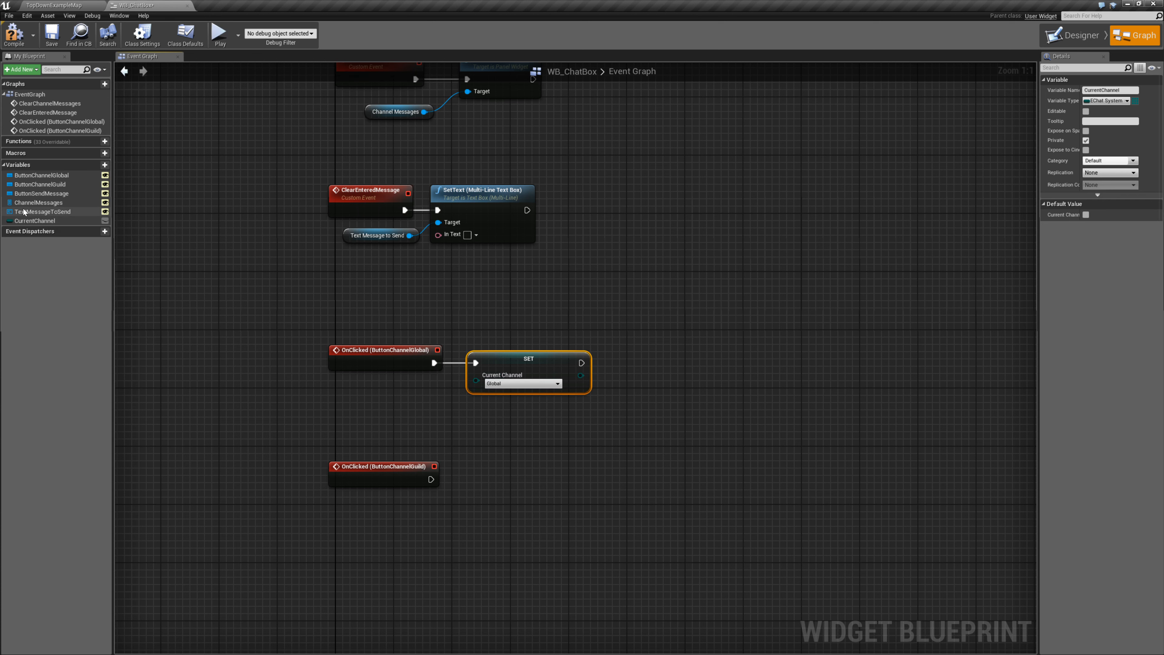
# - Copy the SET CurrentChannel node for ButtonChannelGuild's OnClicked event, connect it, set its value to Guild, and align it beneath the first
pyautogui.click(34, 221)
pyautogui.click(514, 353)
pyautogui.hotkey('ctrl', 'c')
pyautogui.click(483, 470)
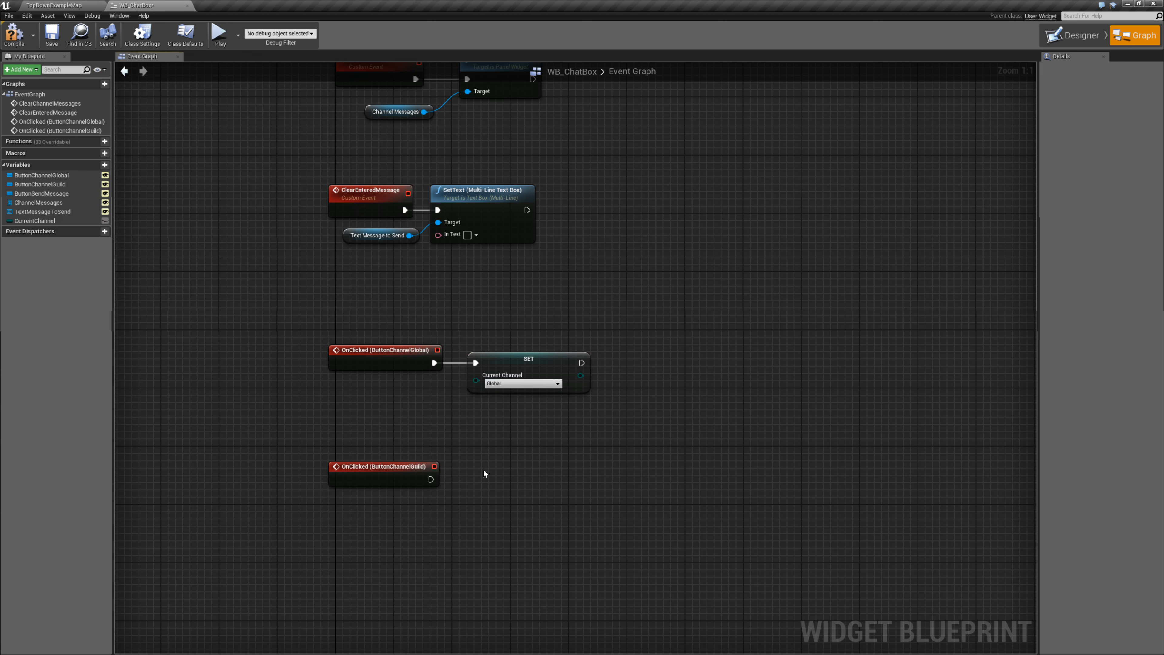
pyautogui.hotkey('ctrl', 'v')
pyautogui.moveTo(529, 472); pyautogui.dragTo(440, 450, button='right')
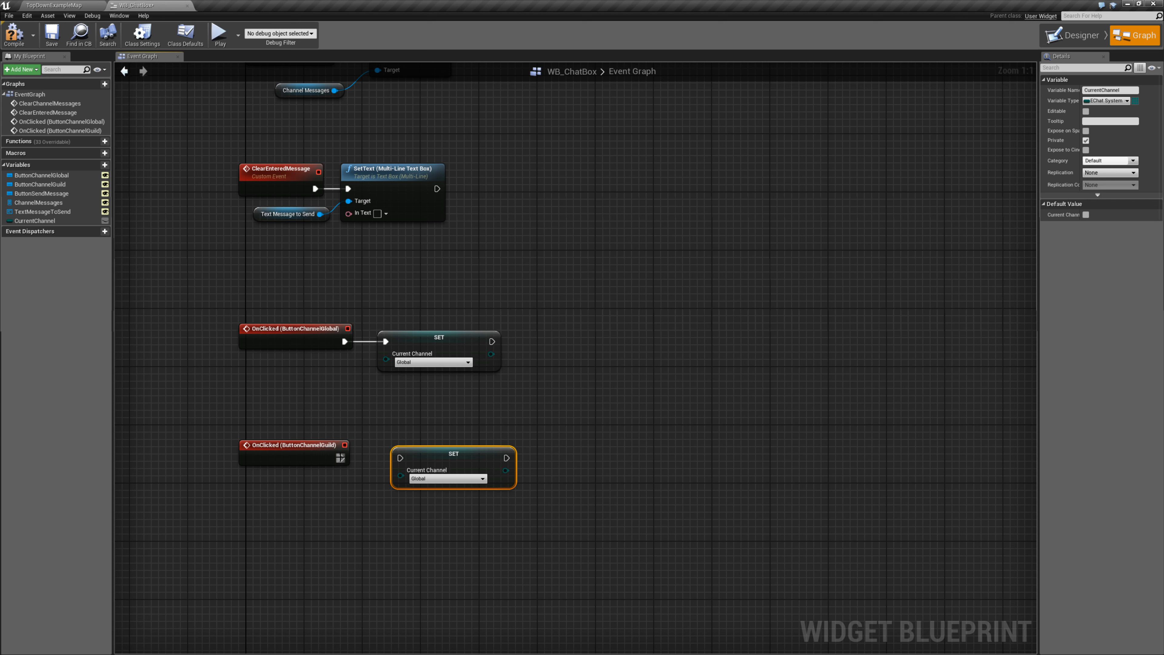
pyautogui.moveTo(342, 458); pyautogui.dragTo(429, 462)
pyautogui.click(482, 478)
pyautogui.click(429, 494)
pyautogui.click(487, 442)
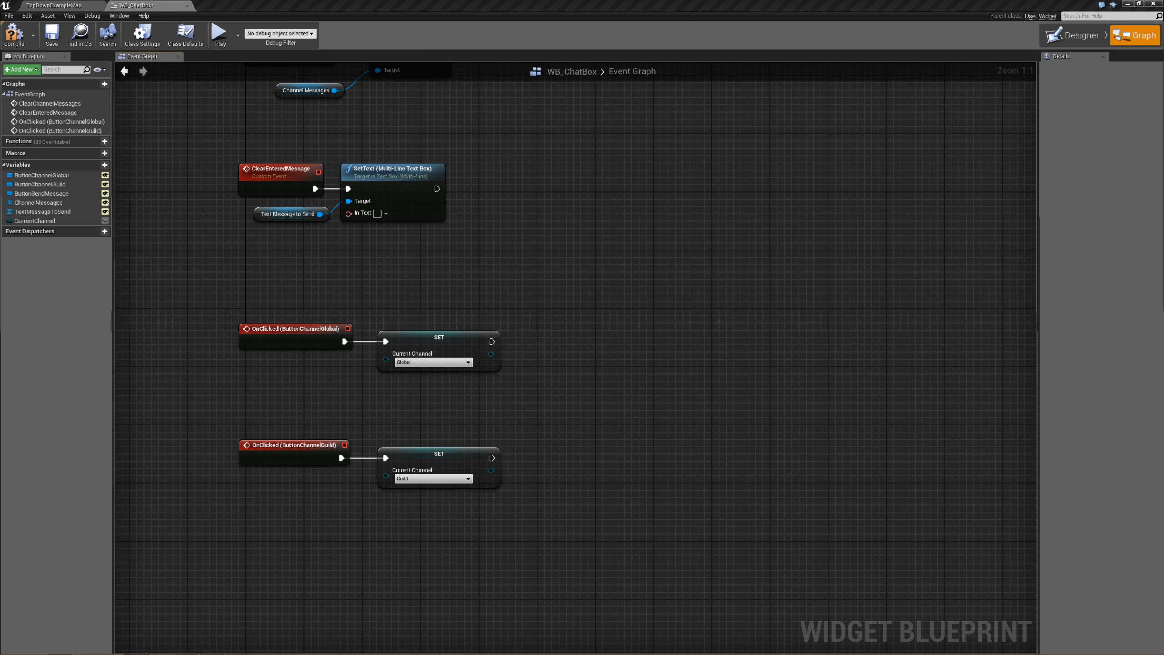
# - Shift the ClearEnteredMessage node group slightly to the right so its event lines up with ClearChannelMessages
pyautogui.moveTo(382, 235); pyautogui.dragTo(324, 335, button='right')
pyautogui.moveTo(163, 252); pyautogui.dragTo(391, 347)
pyautogui.moveTo(316, 286); pyautogui.dragTo(323, 286)
pyautogui.click(342, 364)
pyautogui.moveTo(439, 490); pyautogui.dragTo(401, 399, button='right')
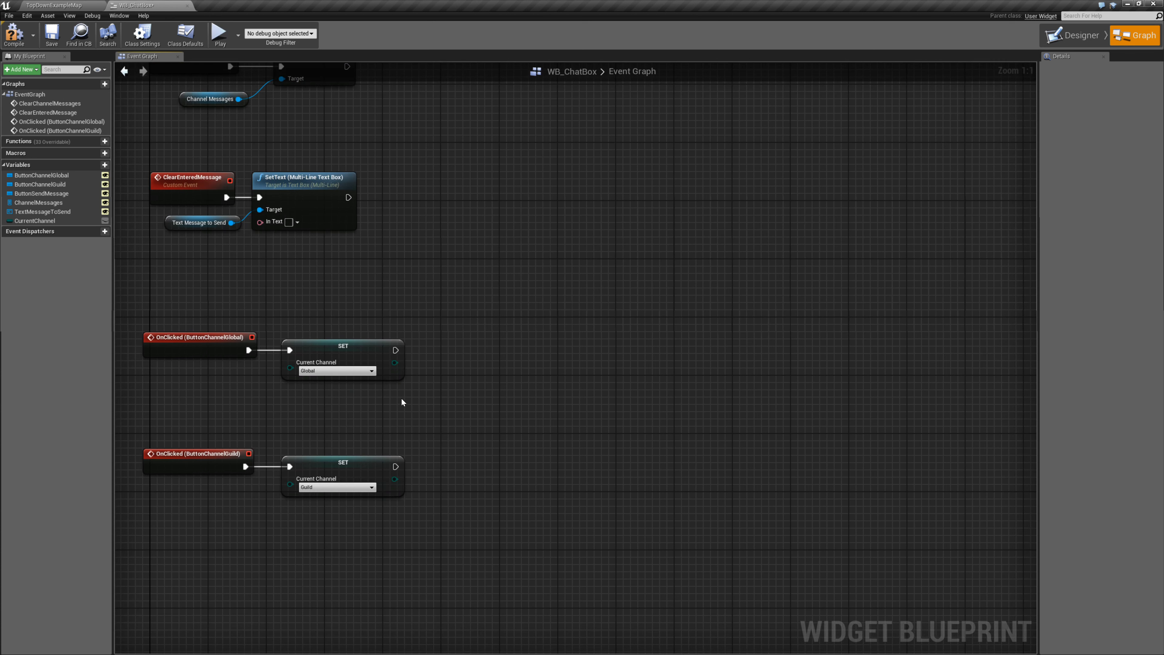
# - Add one Clear Channel Messages call fed by both SET CurrentChannel nodes, position it between them, and compile the widget blueprint
pyautogui.moveTo(395, 351); pyautogui.dragTo(524, 407)
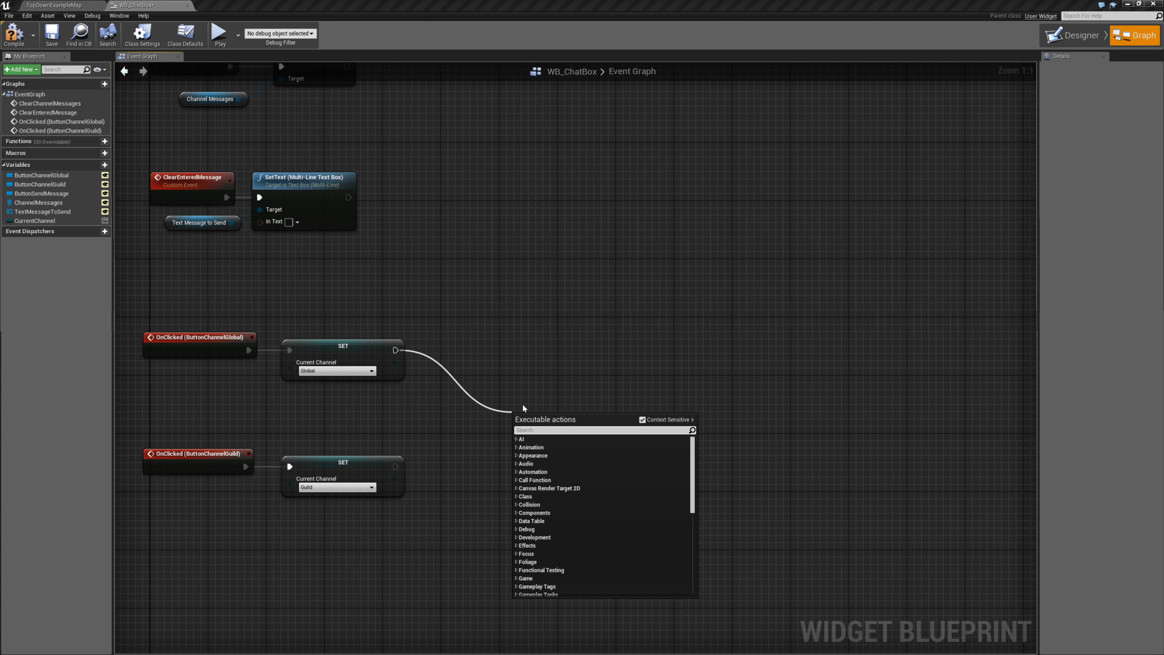
pyautogui.write('clear c')
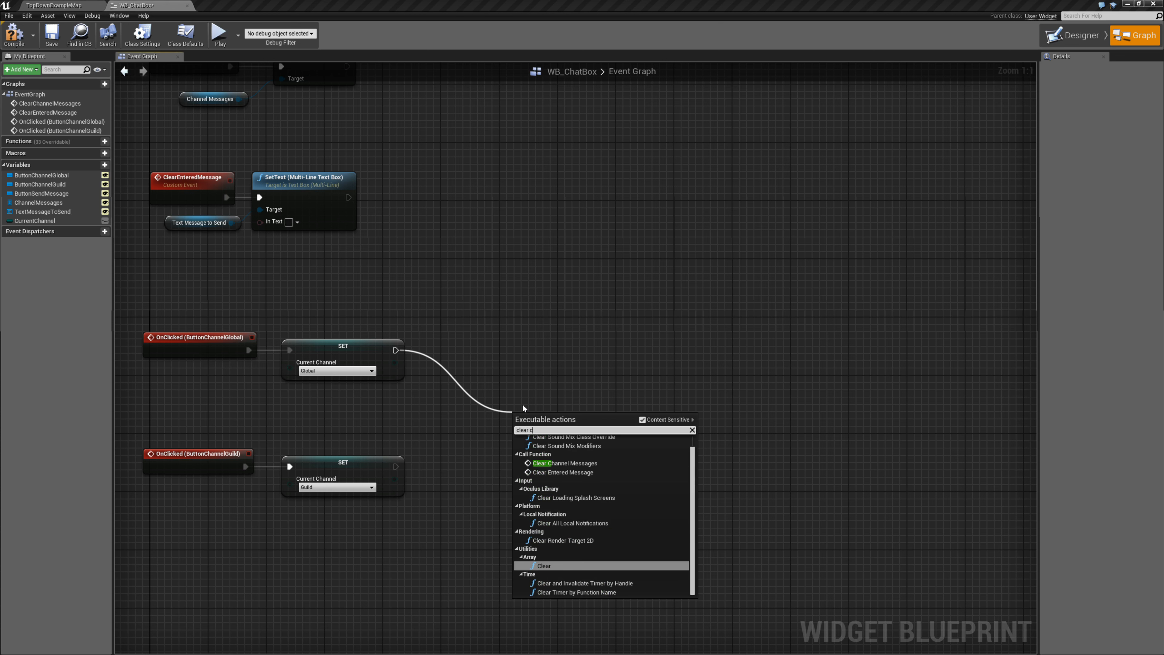
pyautogui.write('hannel')
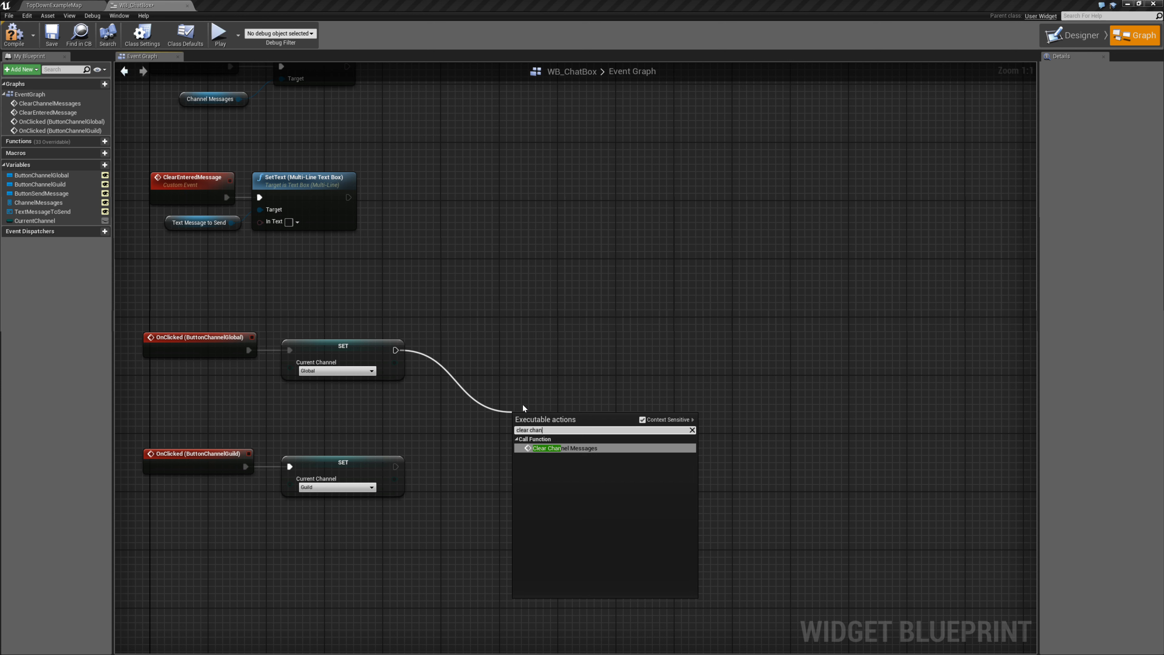
pyautogui.press('Return')
pyautogui.moveTo(395, 467)
pyautogui.mouseDown()
pyautogui.moveTo(493, 460)
pyautogui.moveTo(533, 442)
pyautogui.moveTo(415, 473)
pyautogui.moveTo(395, 466)
pyautogui.mouseUp()
pyautogui.moveTo(542, 426); pyautogui.dragTo(470, 404)
pyautogui.click(495, 368)
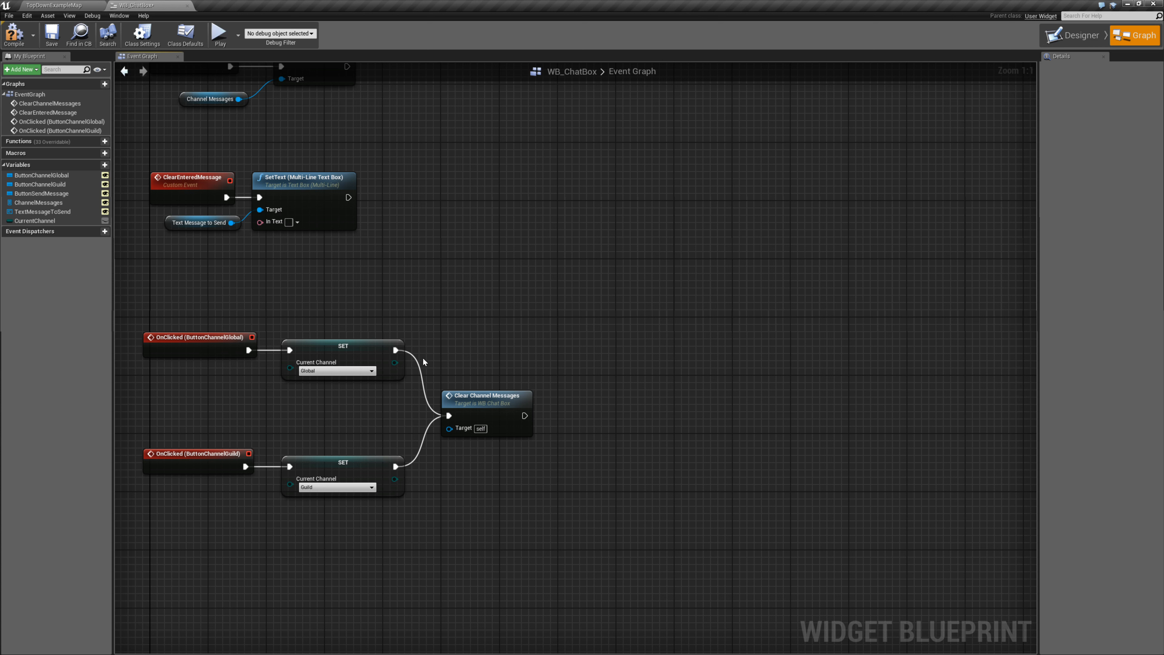
pyautogui.click(11, 41)
# - Create two event dispatchers named OnSendMessage and OnChannelChanged, leaving OnChannelChanged selected
pyautogui.click(104, 231)
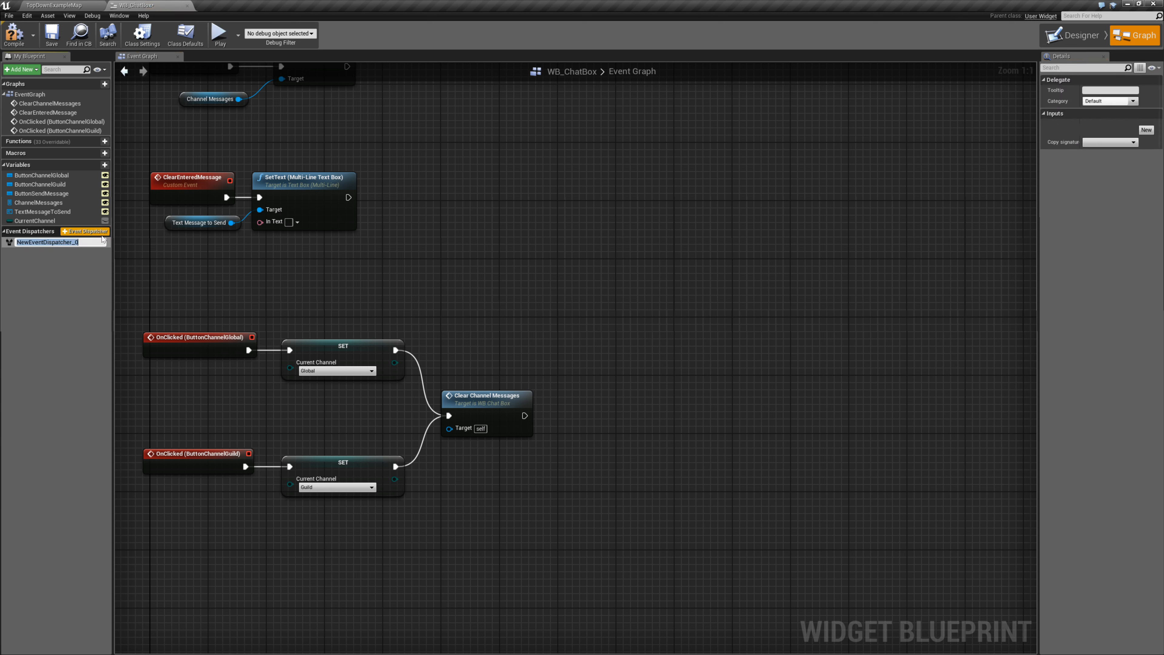
pyautogui.write('OnSendMessage')
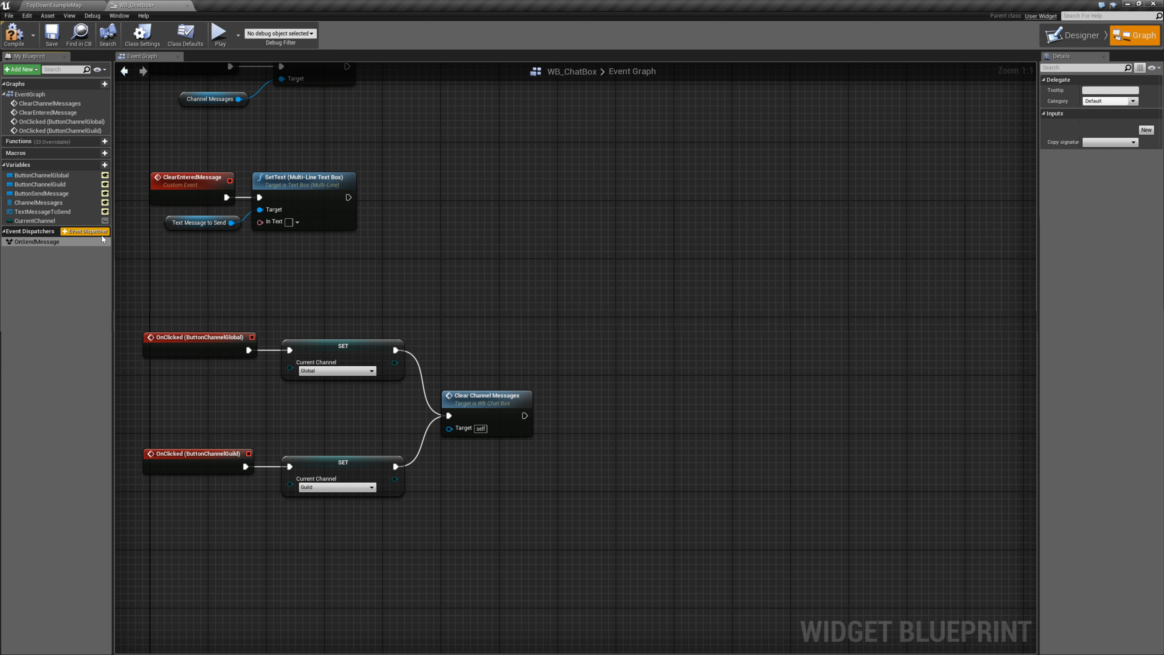
pyautogui.click(102, 234)
pyautogui.write('On')
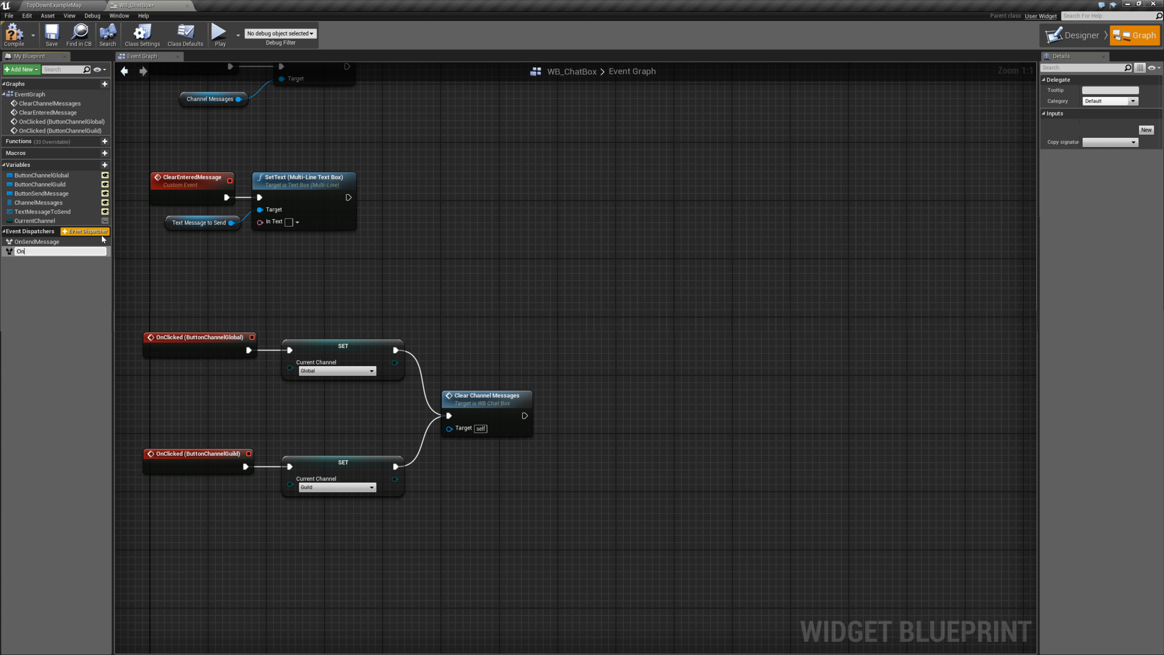
pyautogui.write('ChannelChanged')
pyautogui.press('Return')
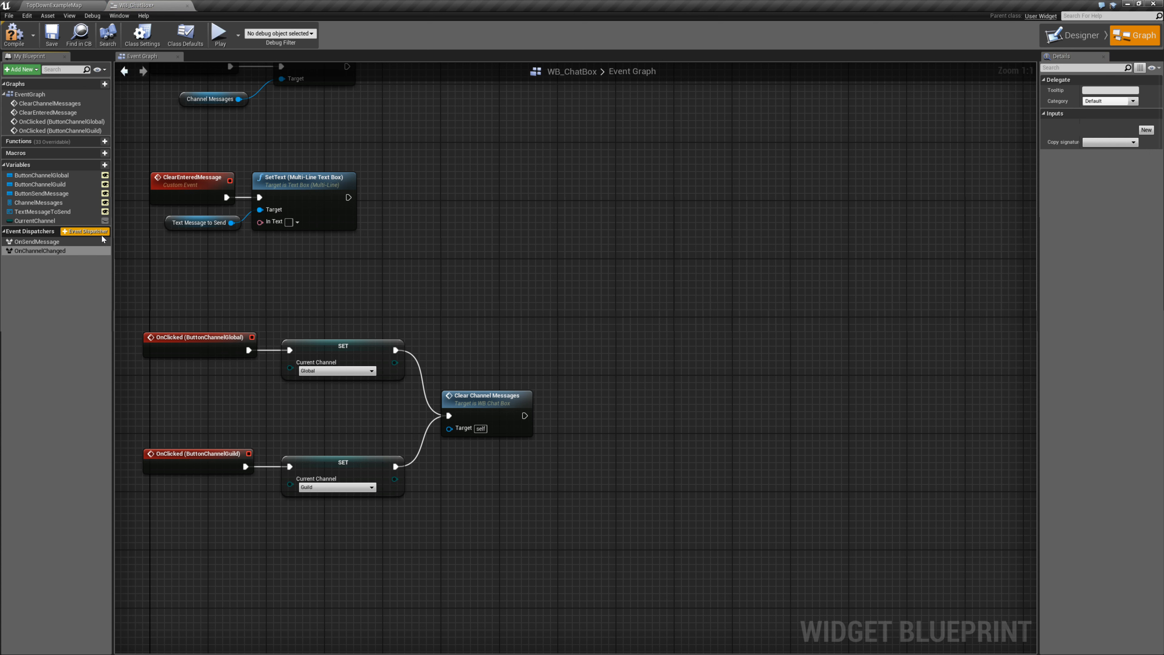
pyautogui.click(81, 253)
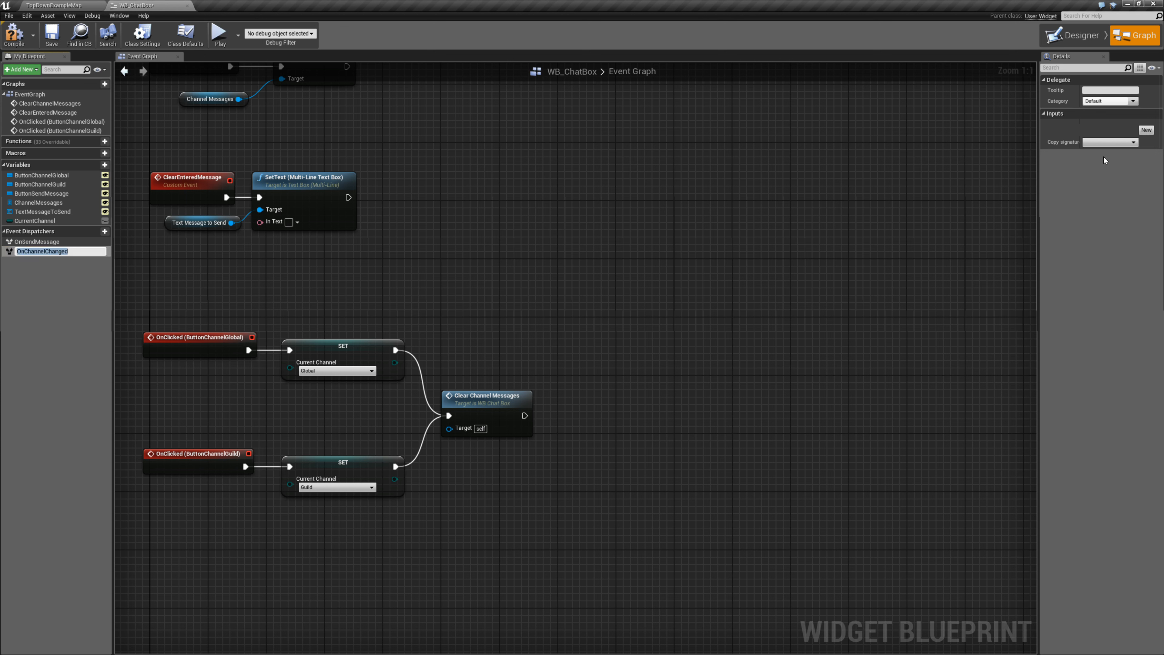
pyautogui.press('Return')
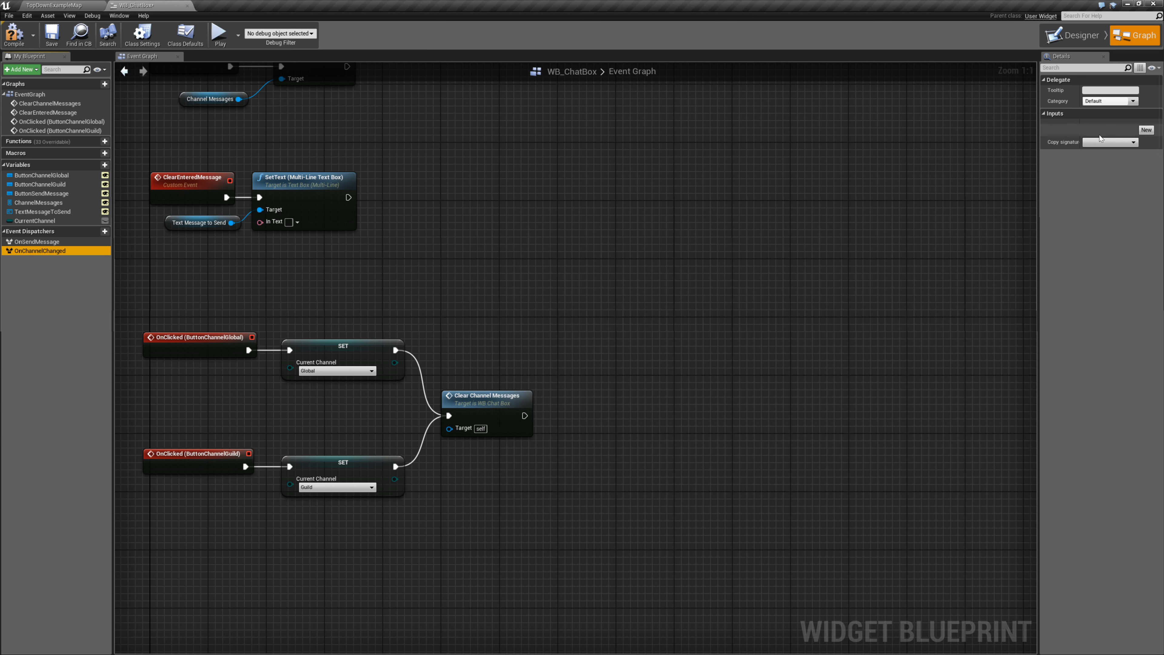
# - Add an input named Channel to the OnChannelChanged dispatcher, with the chat system channels enumeration as its type
pyautogui.click(1139, 132)
pyautogui.write('Channel')
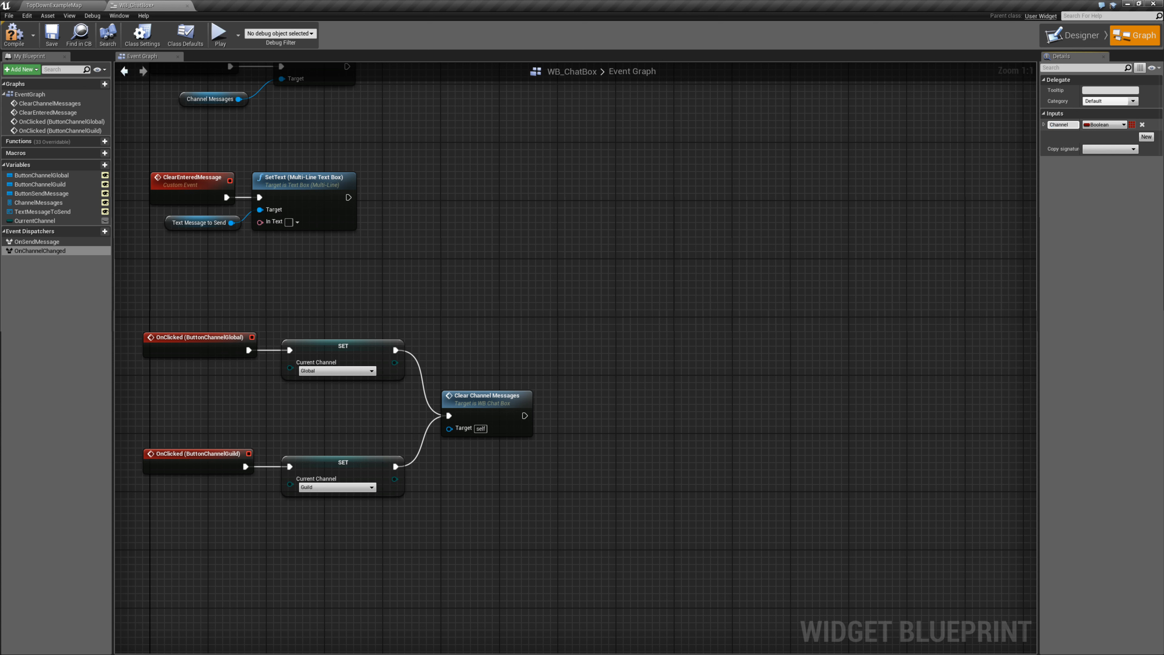
pyautogui.click(1105, 125)
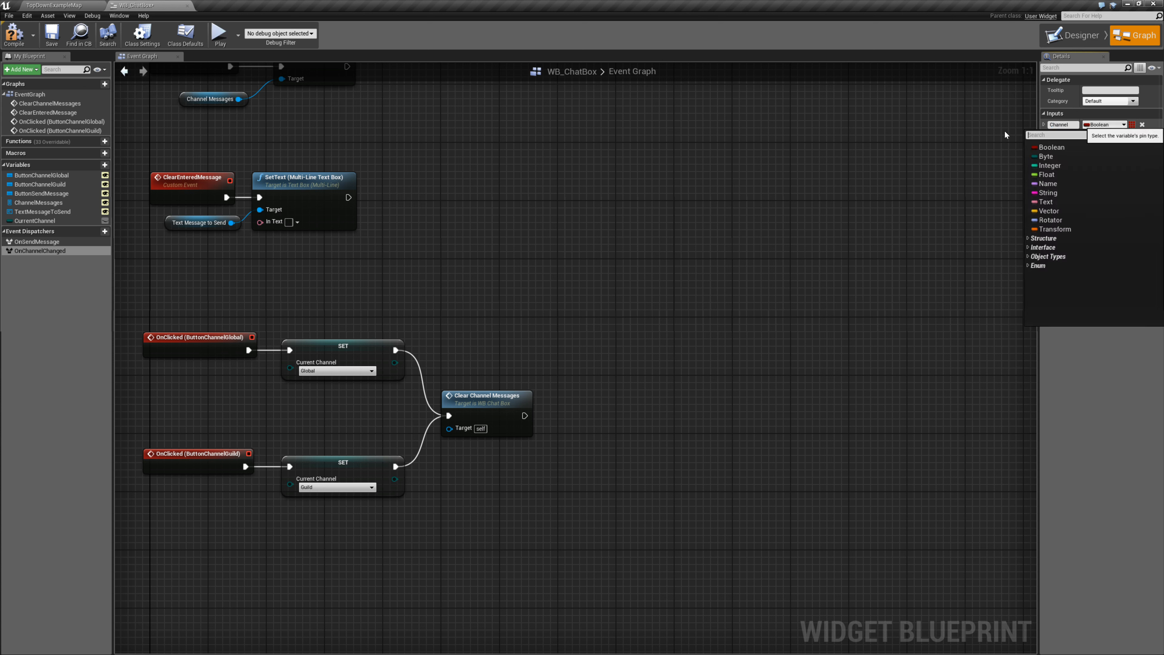
pyautogui.write('chan')
pyautogui.press('Return')
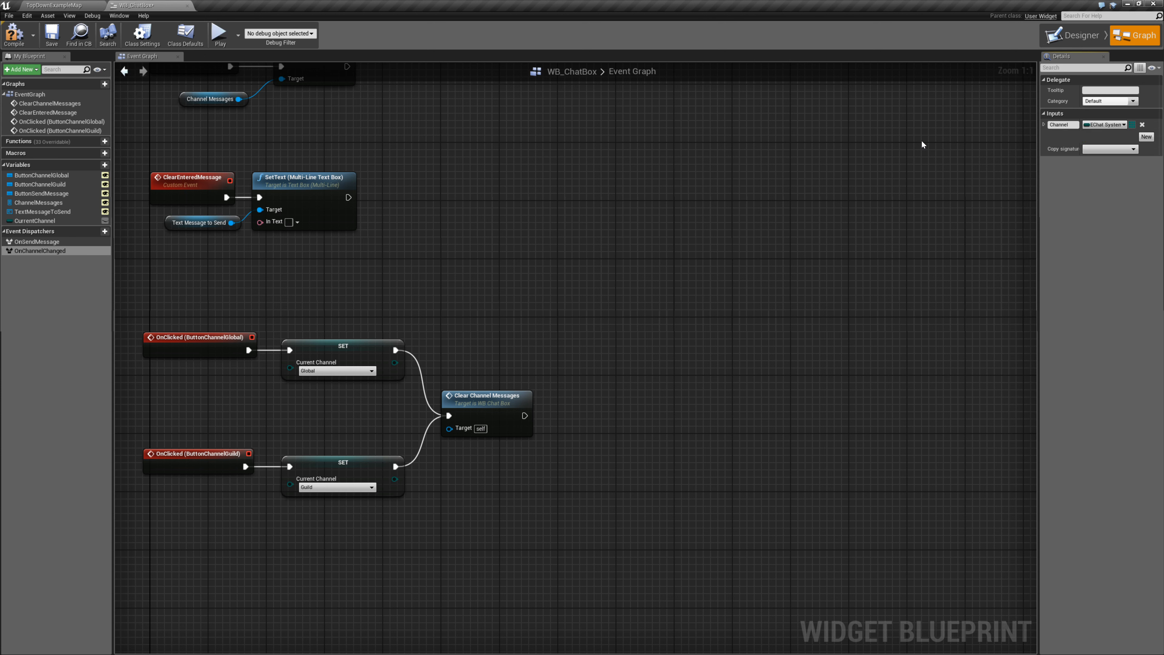
# - Add a Call OnChannelChanged node executed after Clear Channel Messages
pyautogui.moveTo(50, 251); pyautogui.dragTo(525, 415)
pyautogui.click(599, 424)
pyautogui.click(31, 251)
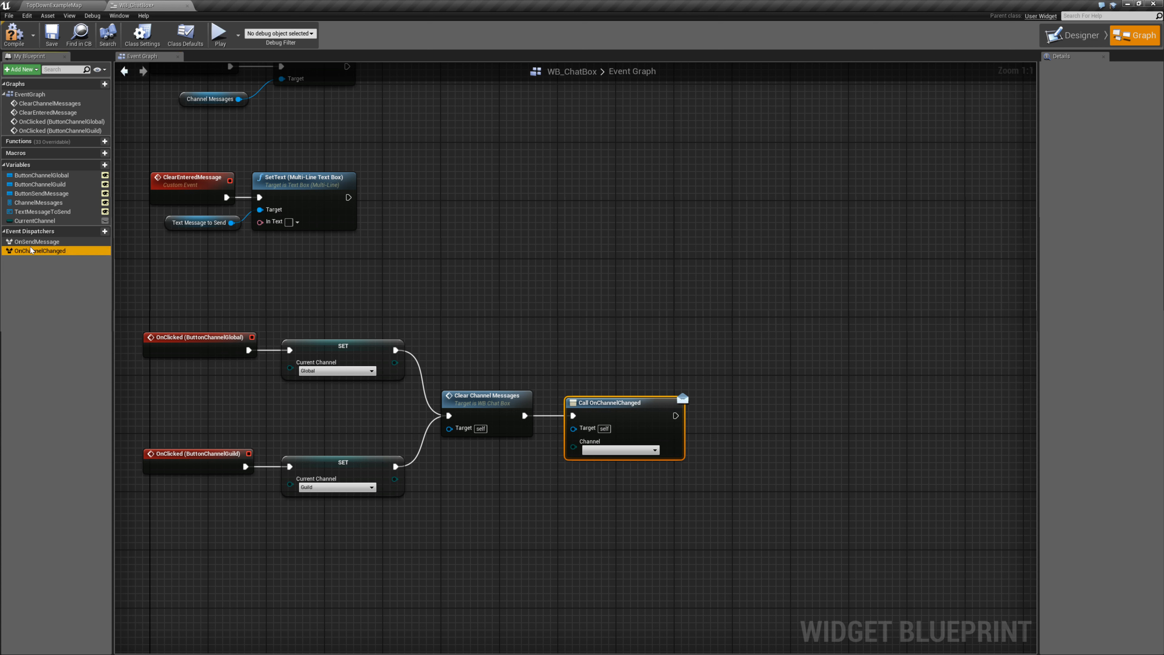
pyautogui.moveTo(31, 250); pyautogui.dragTo(447, 285)
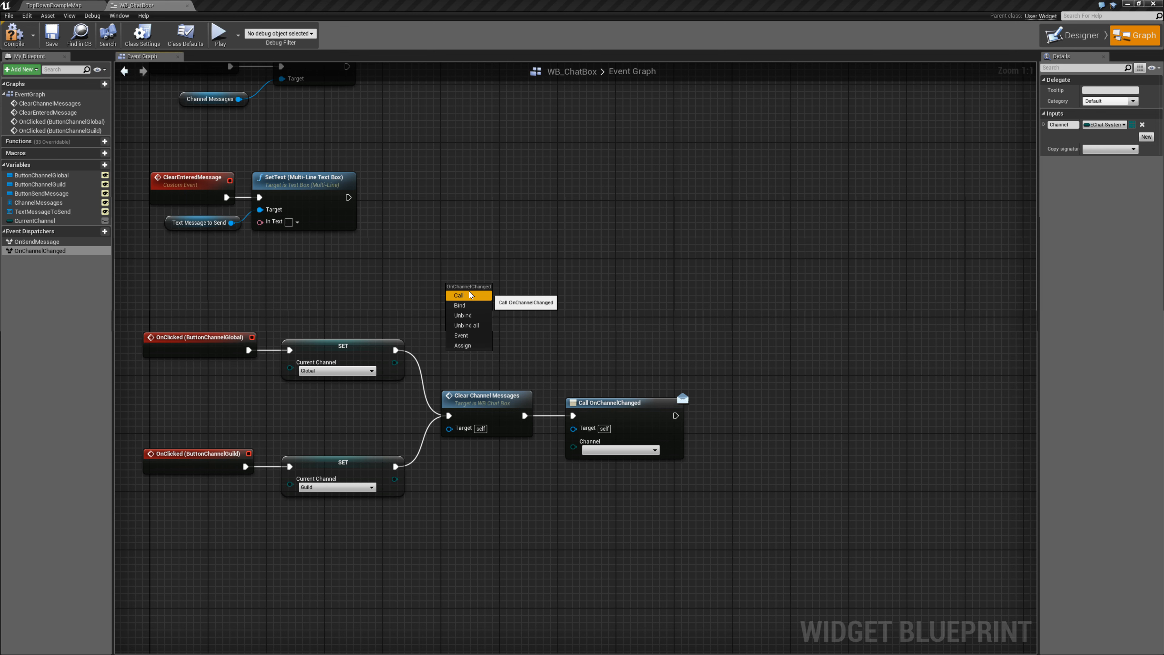
pyautogui.click(601, 296)
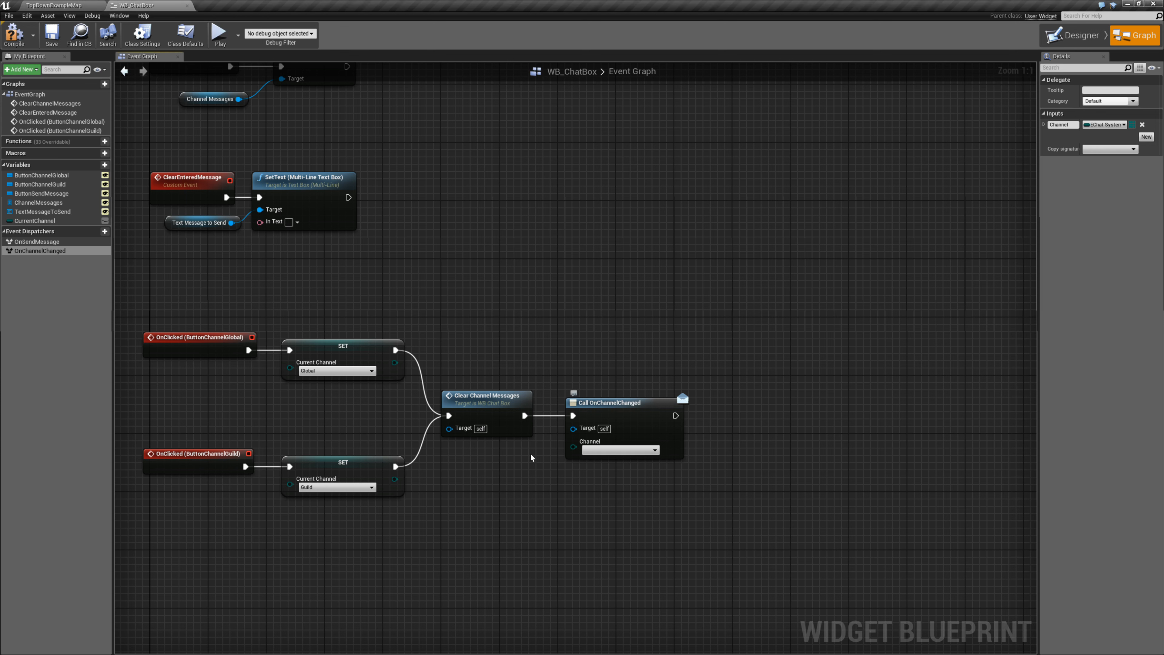
# - Feed the CurrentChannel variable into Call OnChannelChanged's Channel input, shift the call node further right, and compile the widget blueprint
pyautogui.moveTo(34, 221); pyautogui.dragTo(547, 418)
pyautogui.moveTo(603, 403); pyautogui.dragTo(684, 403)
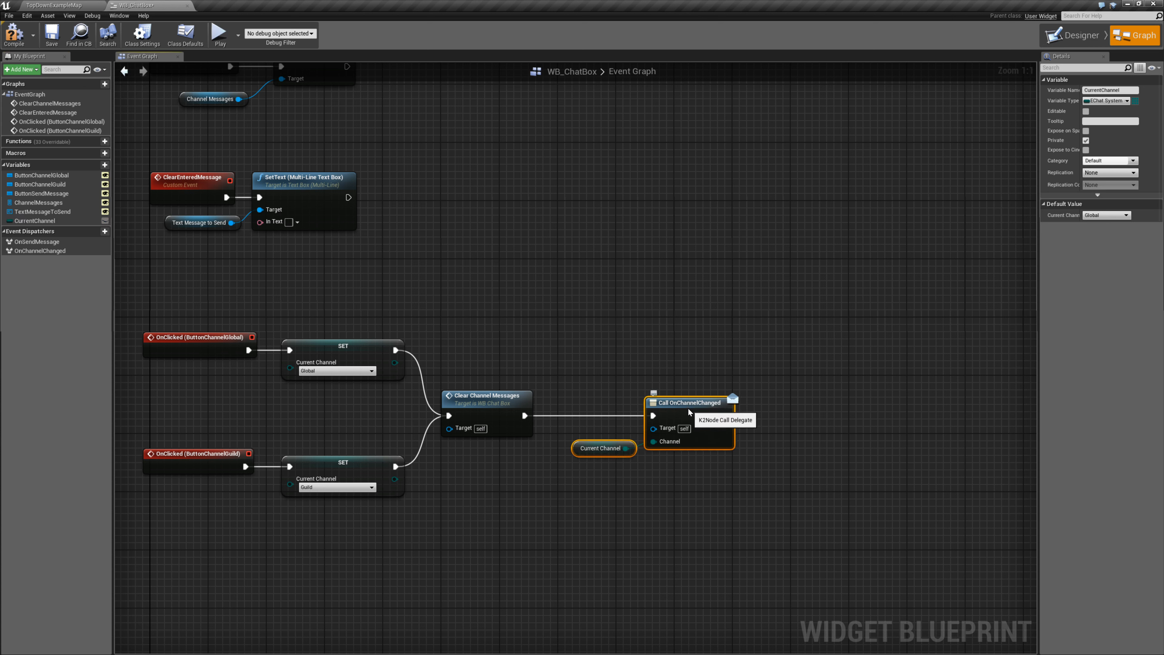
pyautogui.click(559, 338)
pyautogui.click(25, 37)
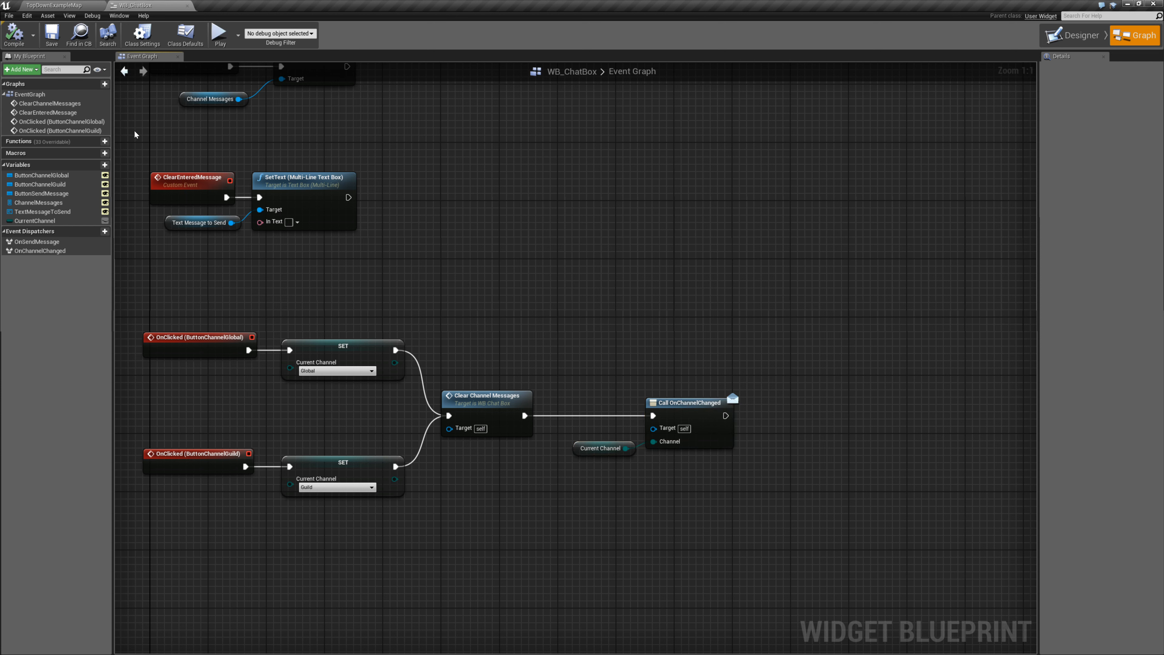
pyautogui.moveTo(570, 318); pyautogui.dragTo(657, 467)
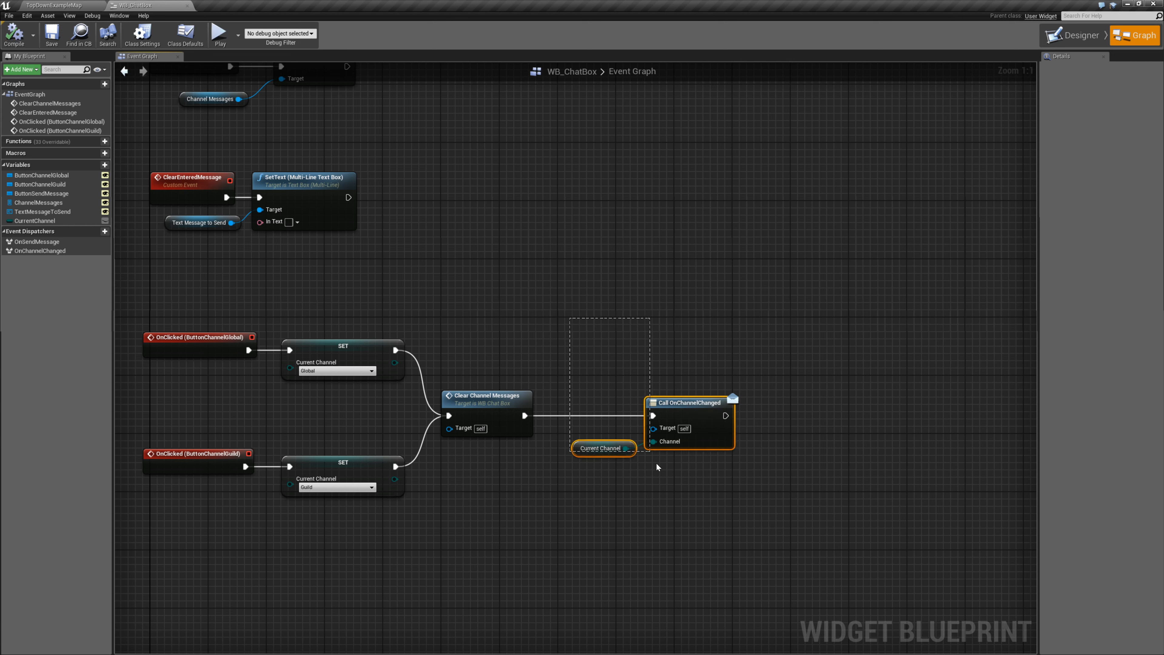
pyautogui.click(365, 274)
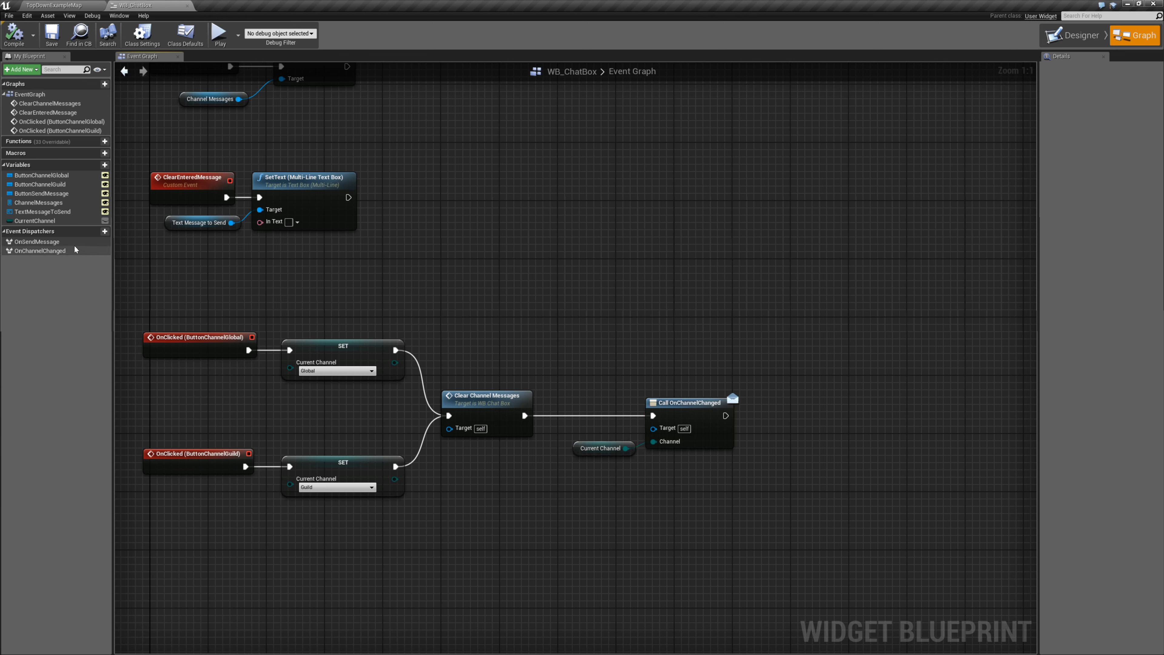
pyautogui.click(58, 243)
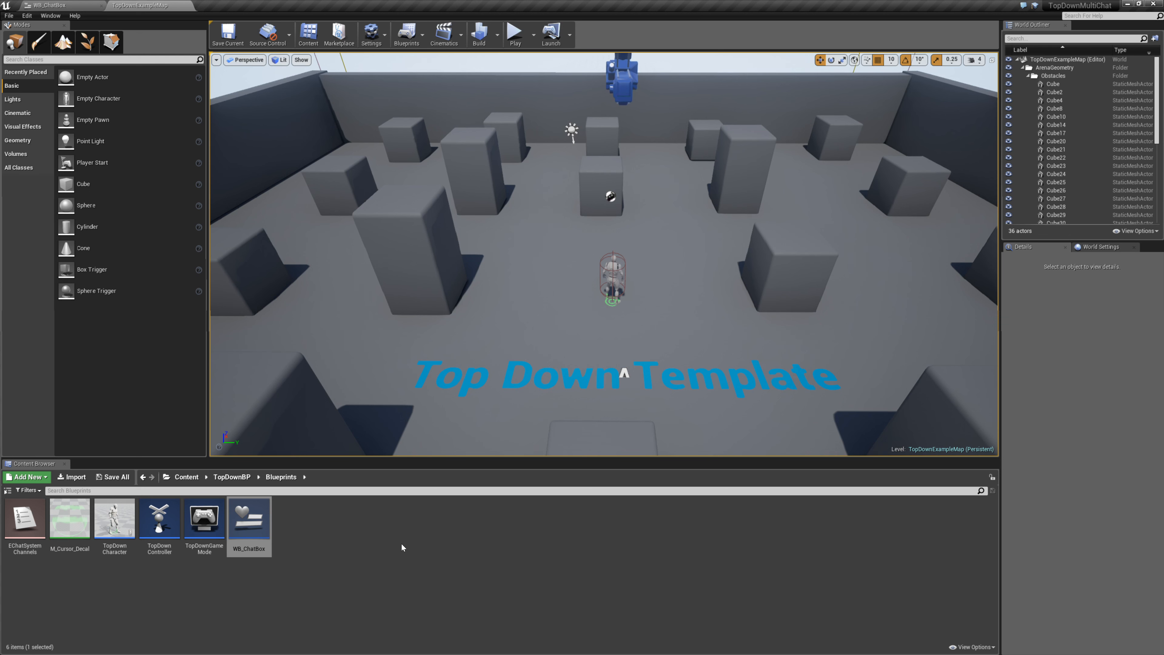
# - Create a structure asset named SChatMessaeg in the Blueprints folder and open it docked beside the other editors
pyautogui.rightClick(401, 544)
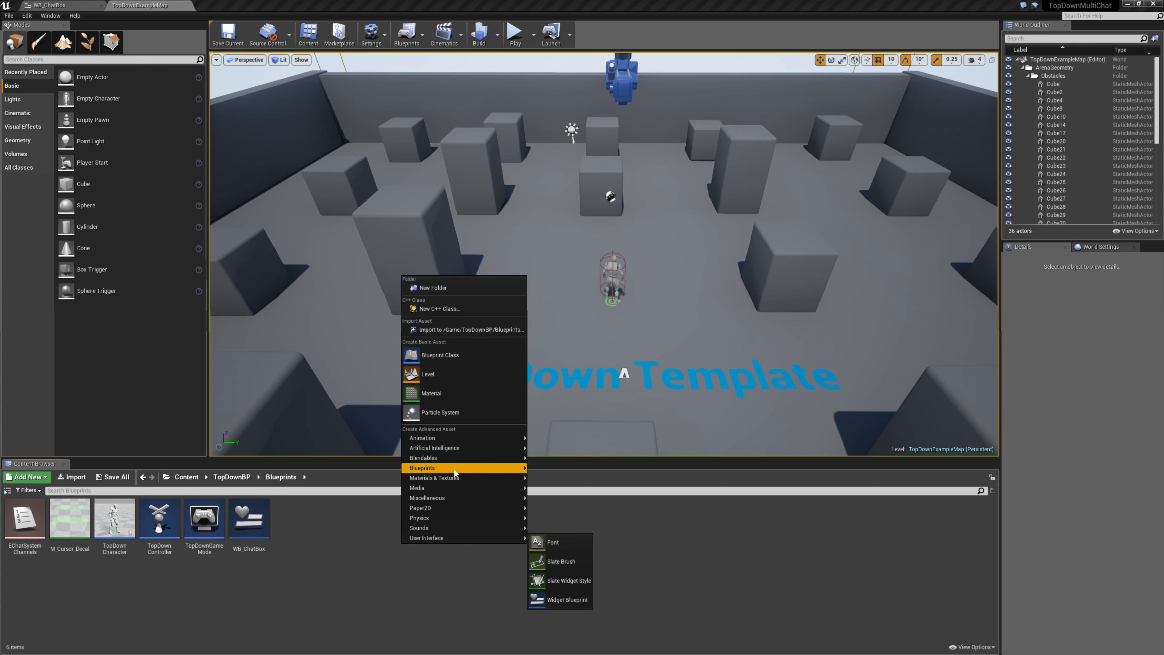
pyautogui.moveTo(454, 470)
pyautogui.click(573, 564)
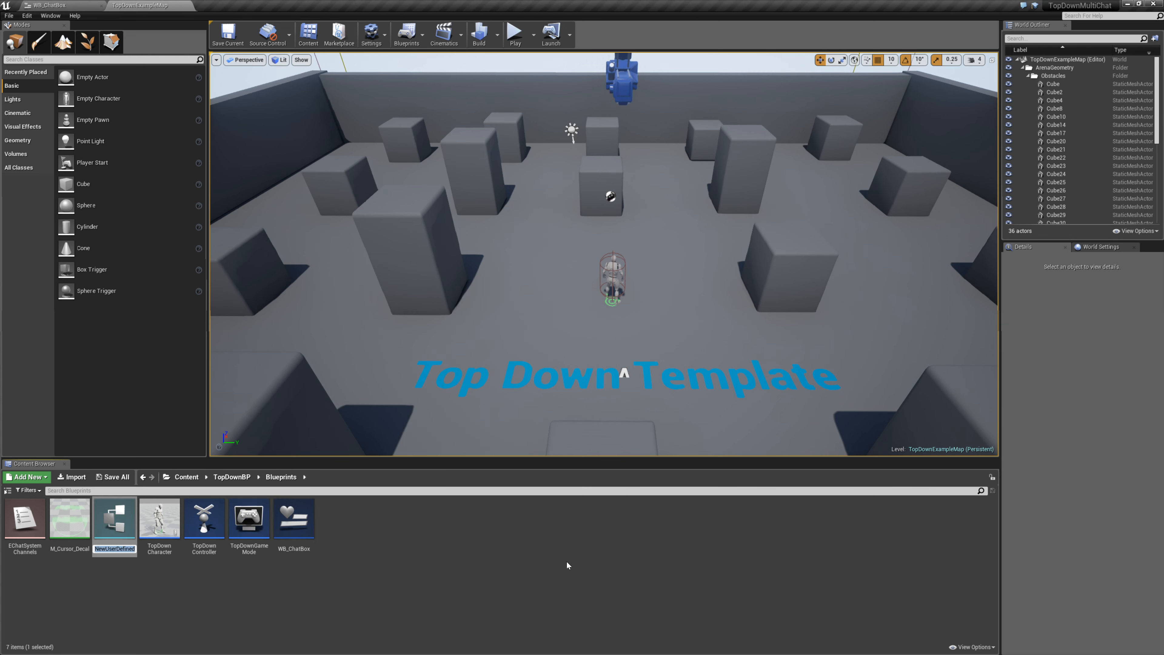
pyautogui.write('SChatMesage')
pyautogui.press('BackSpace')
pyautogui.press('BackSpace')
pyautogui.press('BackSpace')
pyautogui.write('saeg')
pyautogui.press('Return')
pyautogui.press('Return')
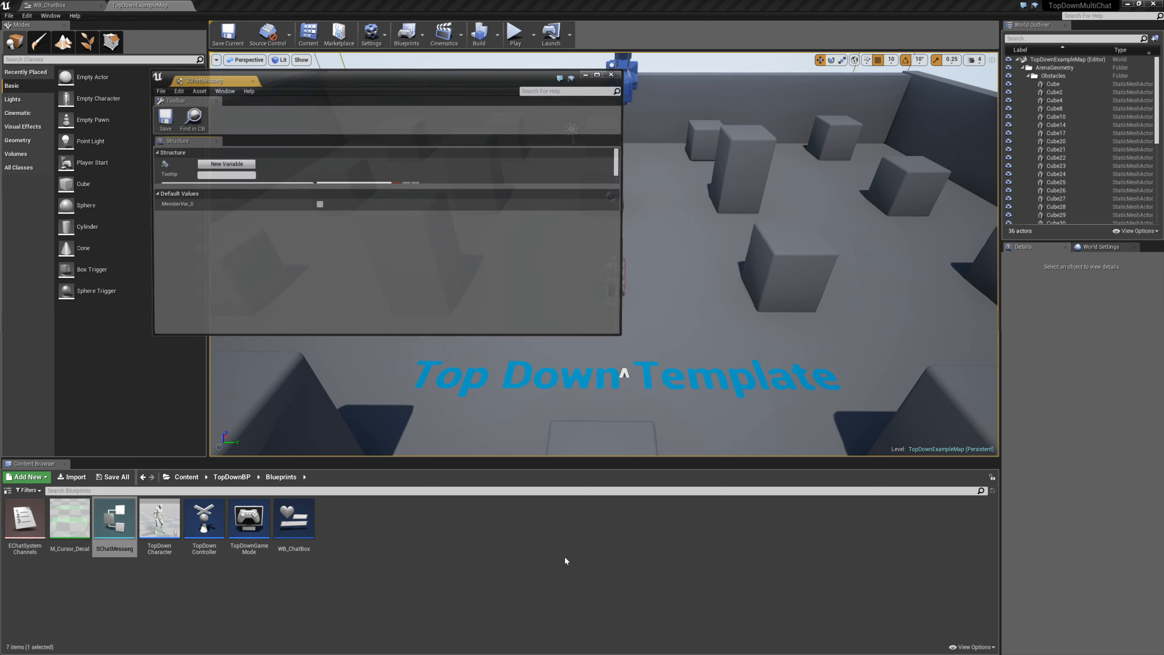
pyautogui.moveTo(244, 88); pyautogui.dragTo(241, 2)
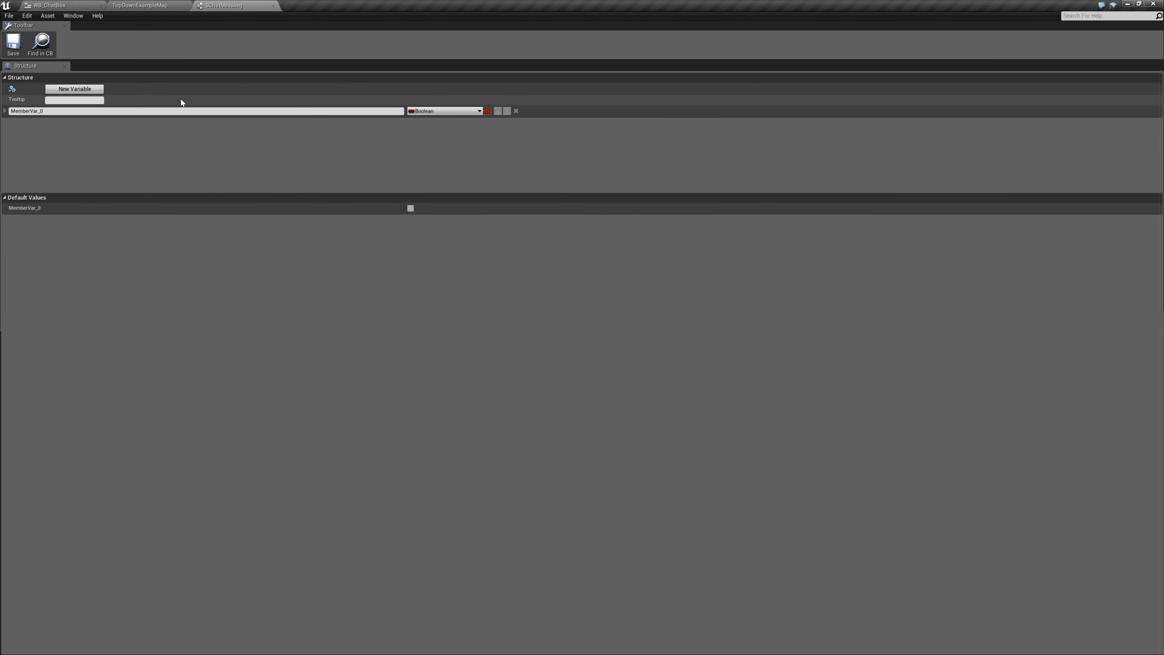
# - Rename the structure's first member variable MessageId and set its type to Guid
pyautogui.click(6, 111)
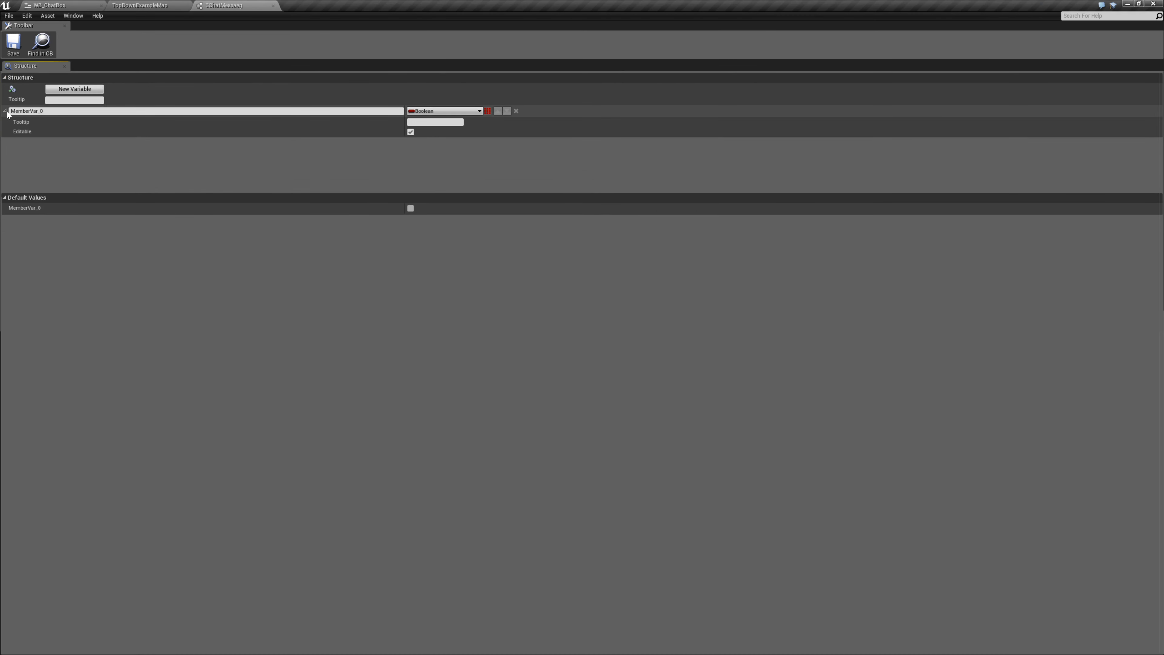
pyautogui.click(6, 111)
pyautogui.click(27, 113)
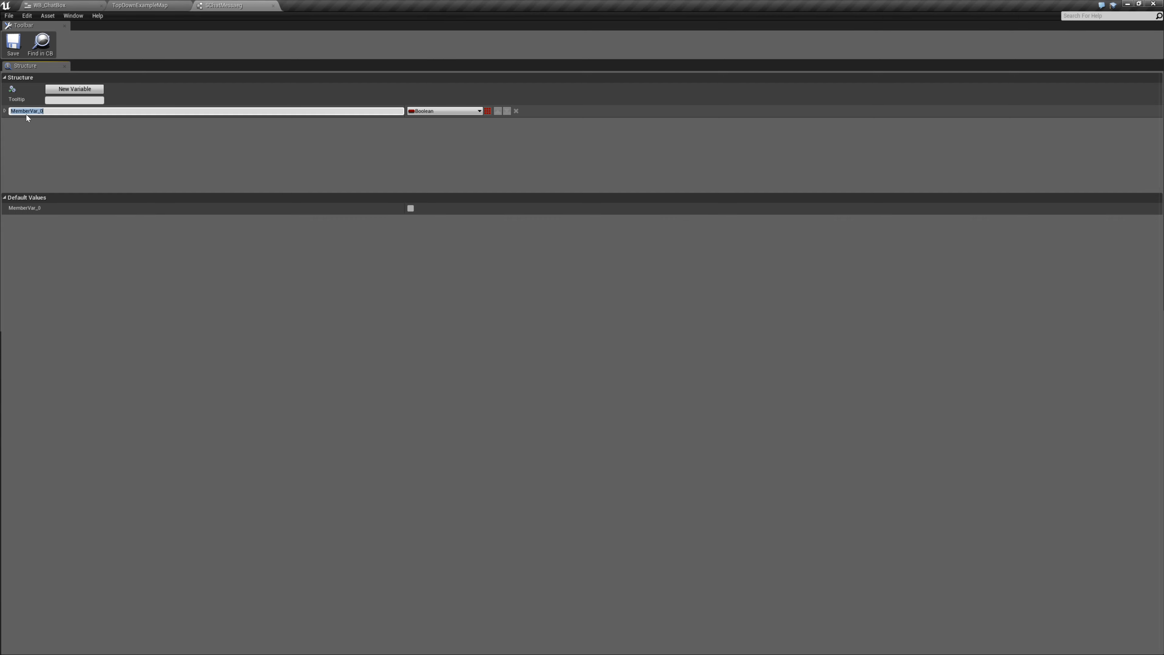
pyautogui.write('MessageId')
pyautogui.press('Return')
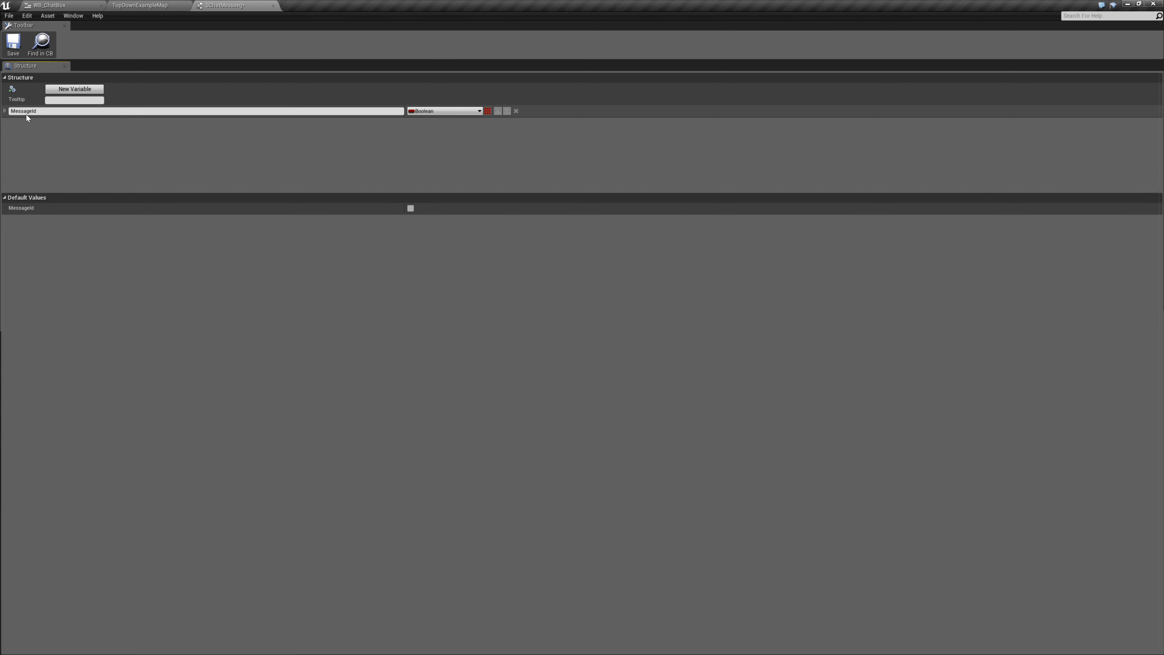
pyautogui.click(432, 112)
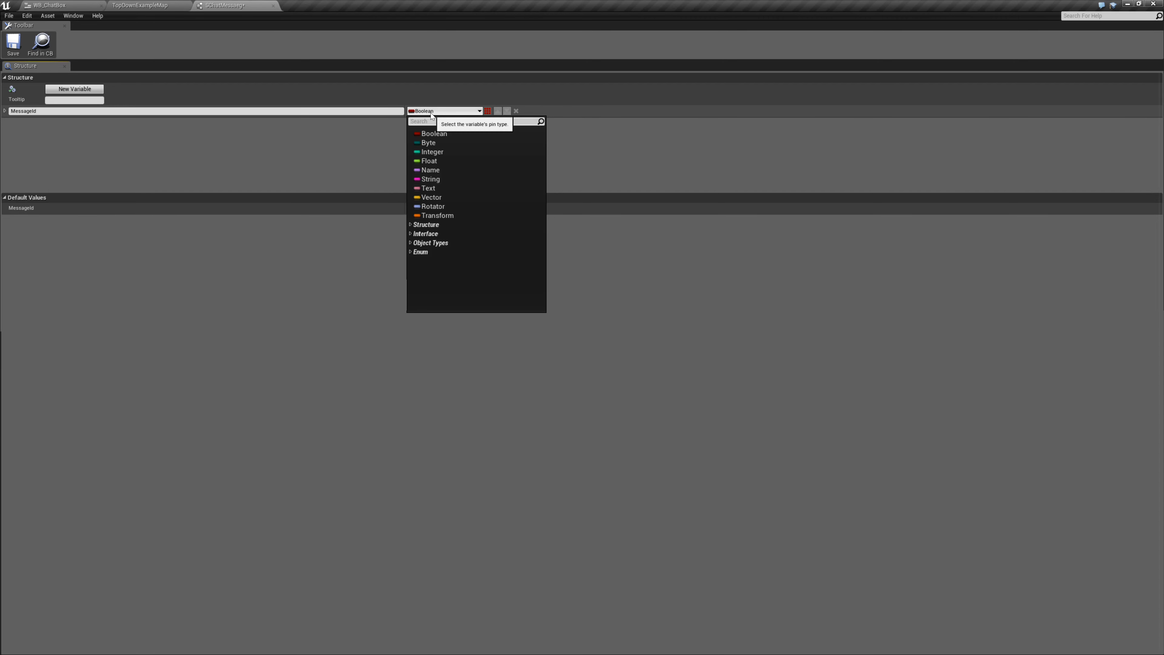
pyautogui.write('guid')
pyautogui.click(436, 143)
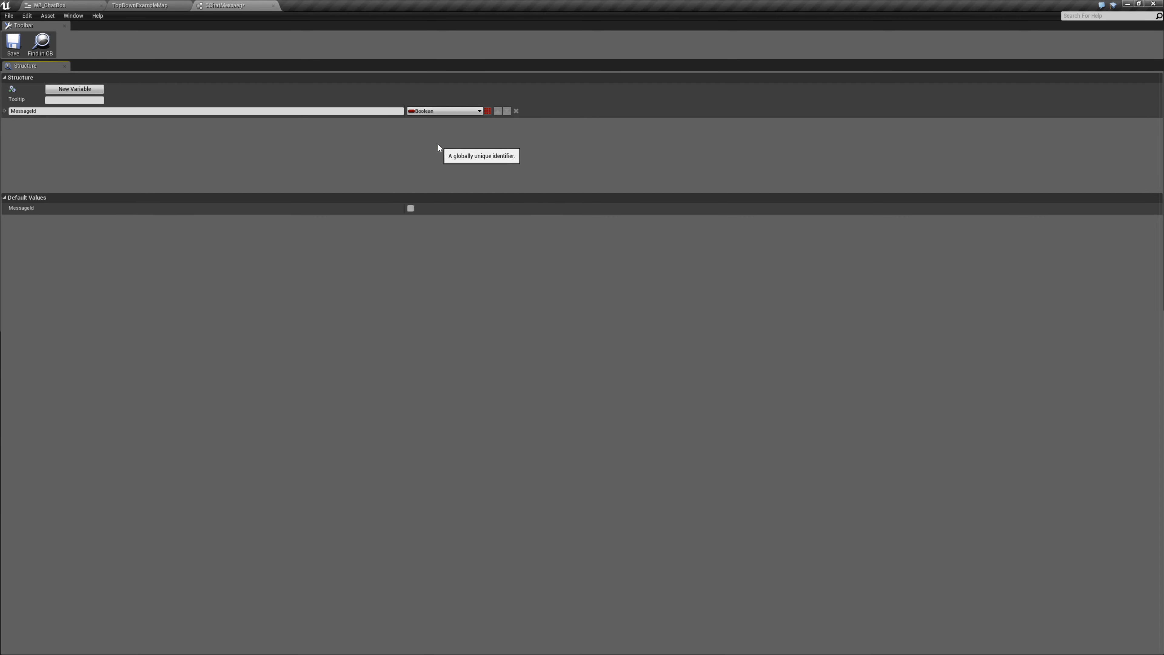
# - Add a second member variable to the structure and open its name for editing
pyautogui.click(75, 89)
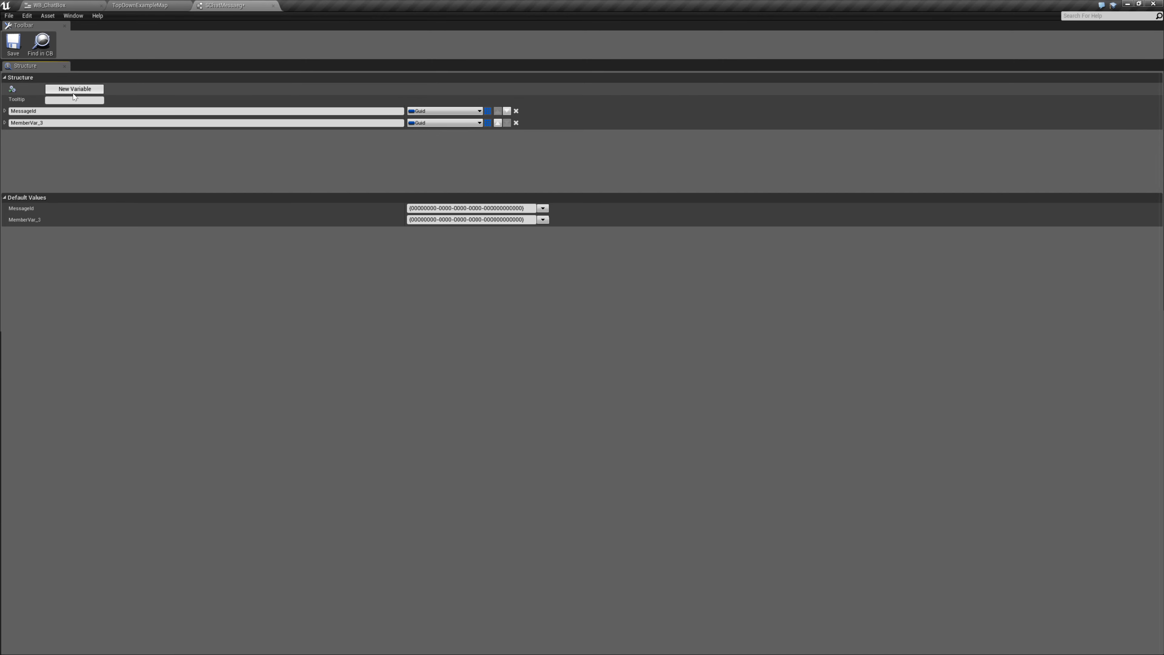
pyautogui.click(54, 124)
pyautogui.hotkey('ctrl', 'a')
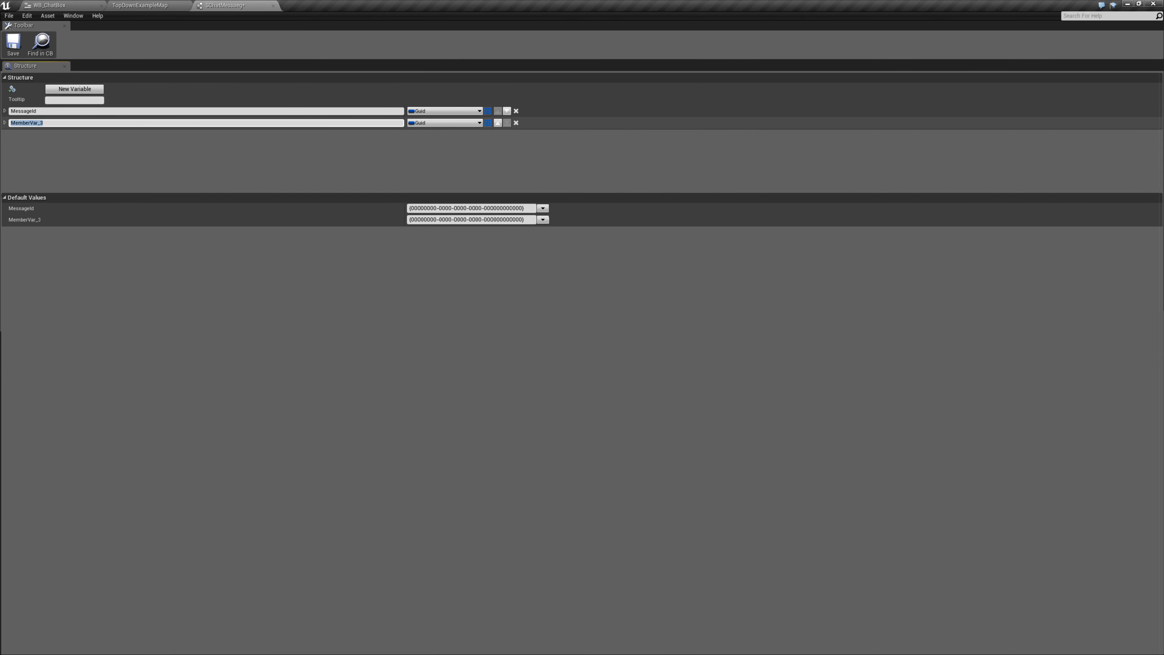